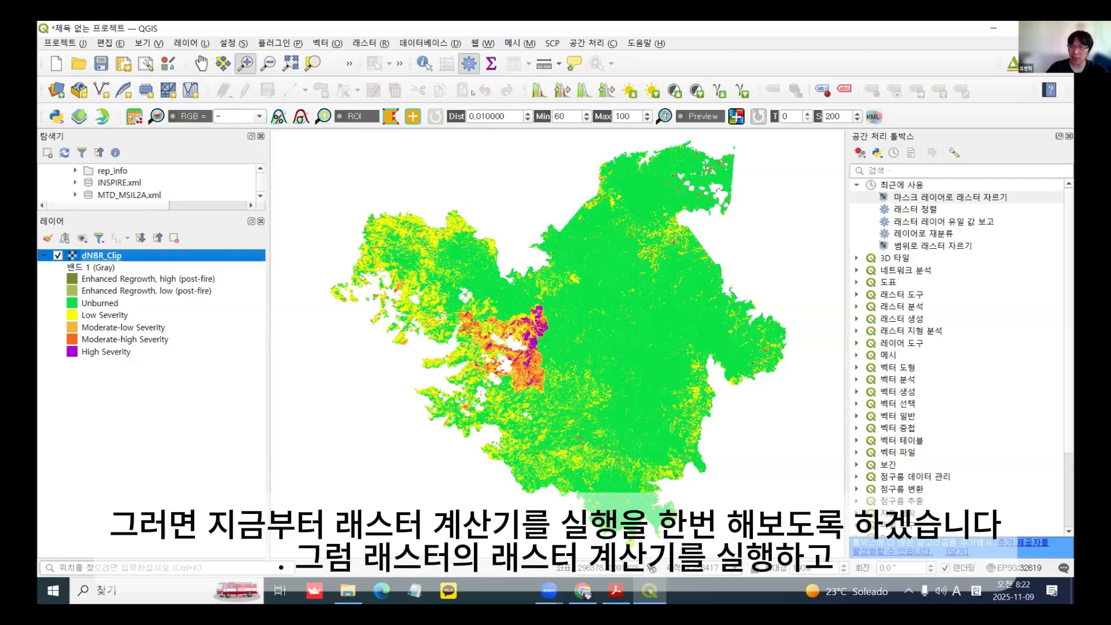
Step: Open the Raster Calculator and enter the expression "dNBR_Clip@1" * 1000
click(371, 43)
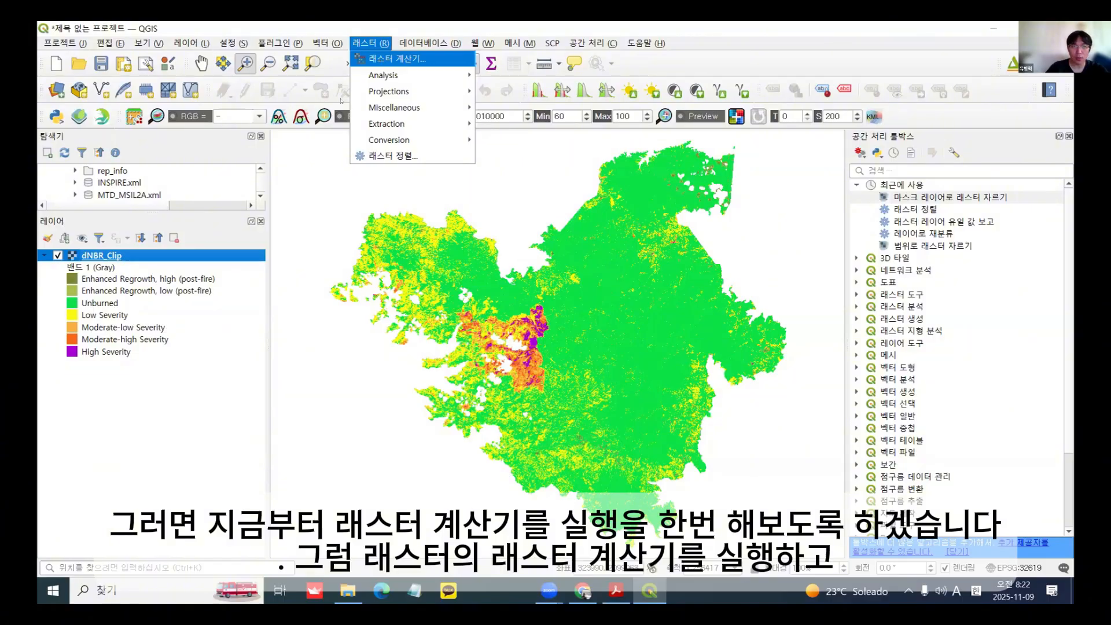
click(382, 59)
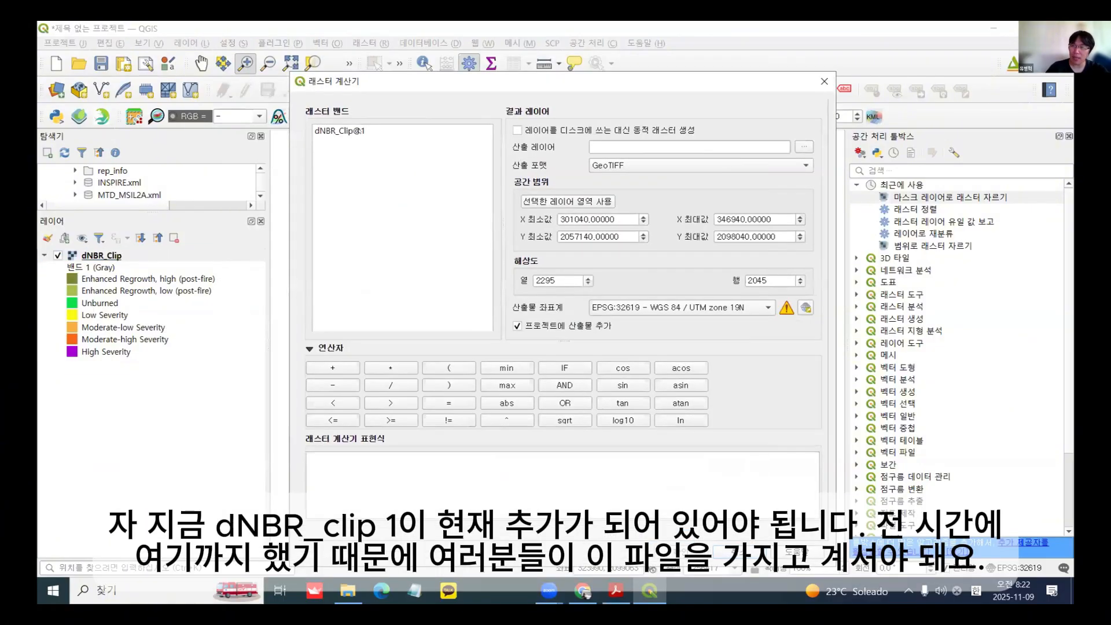
click(323, 158)
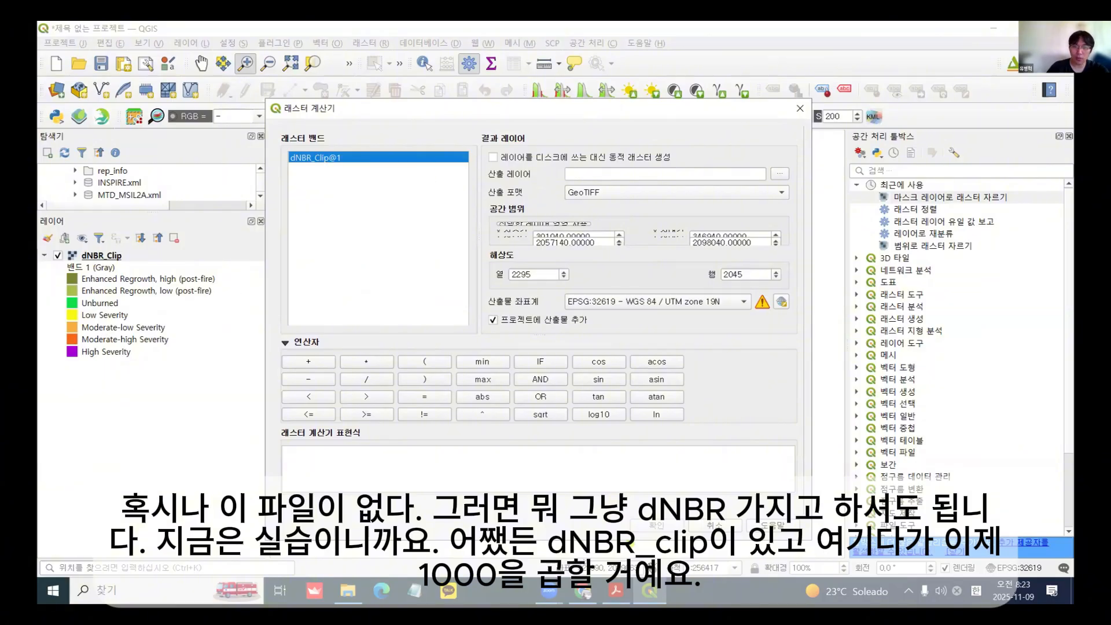
click(428, 465)
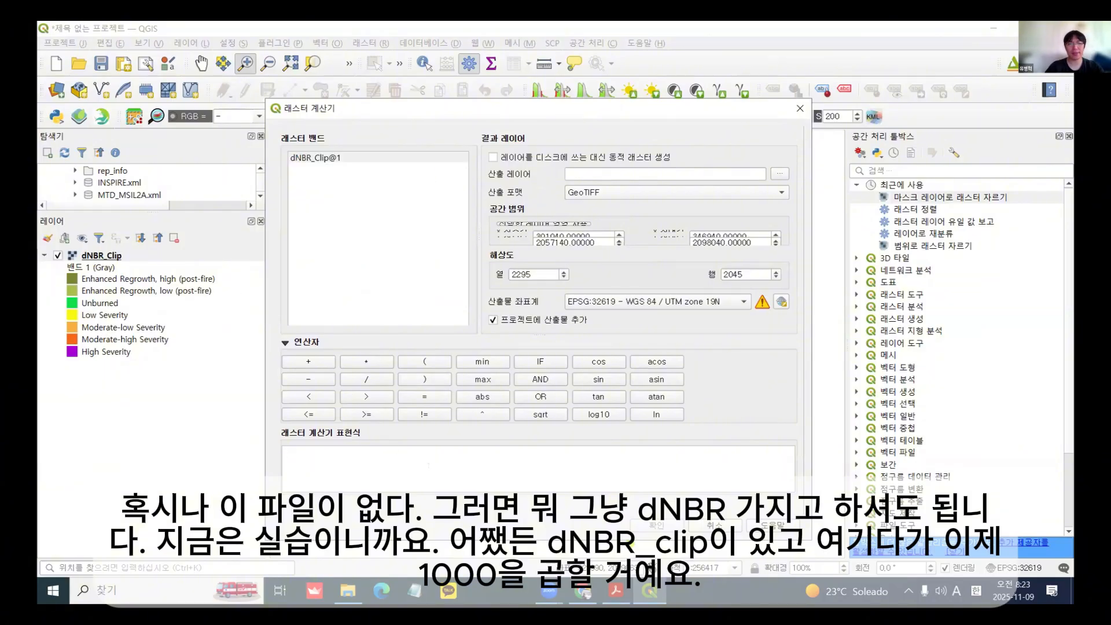
text("dNBR_Clip@1" * 1000)
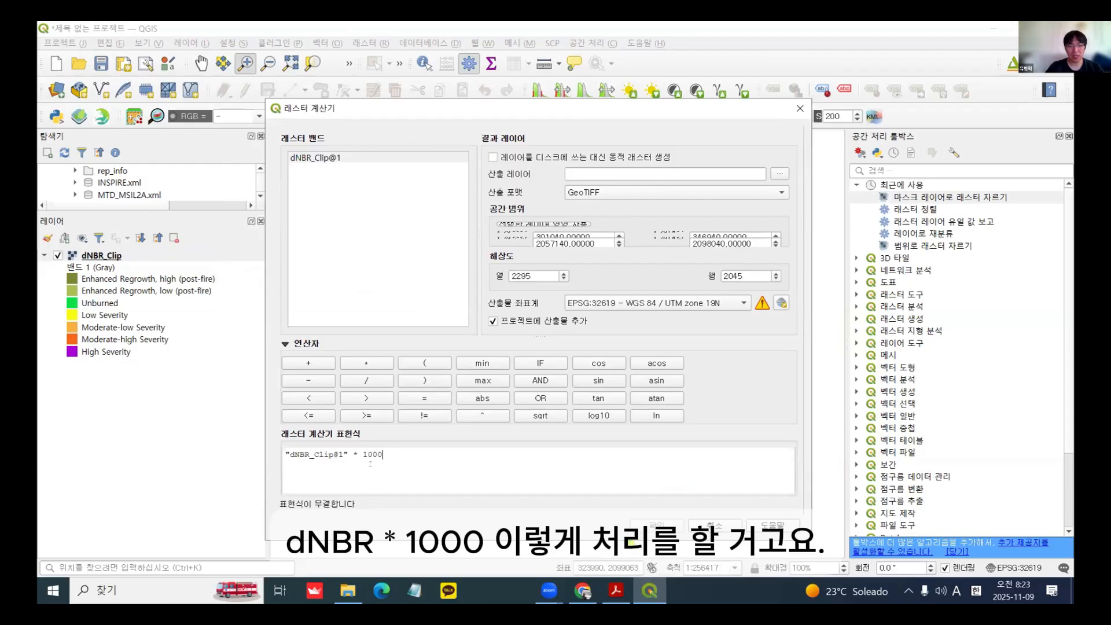
key(ctrl+a)
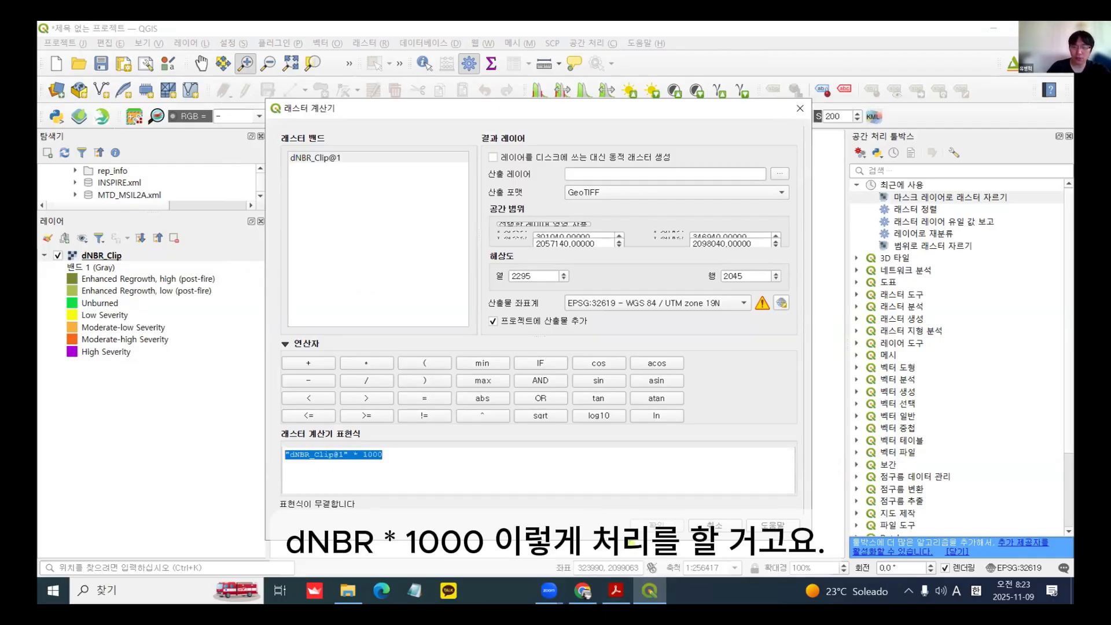
Step: Copy the name dNBR_Scaled from the PDF slides in Acrobat Reader and set it as the output layer file in D:\GEODATA
mouse_move(616, 590)
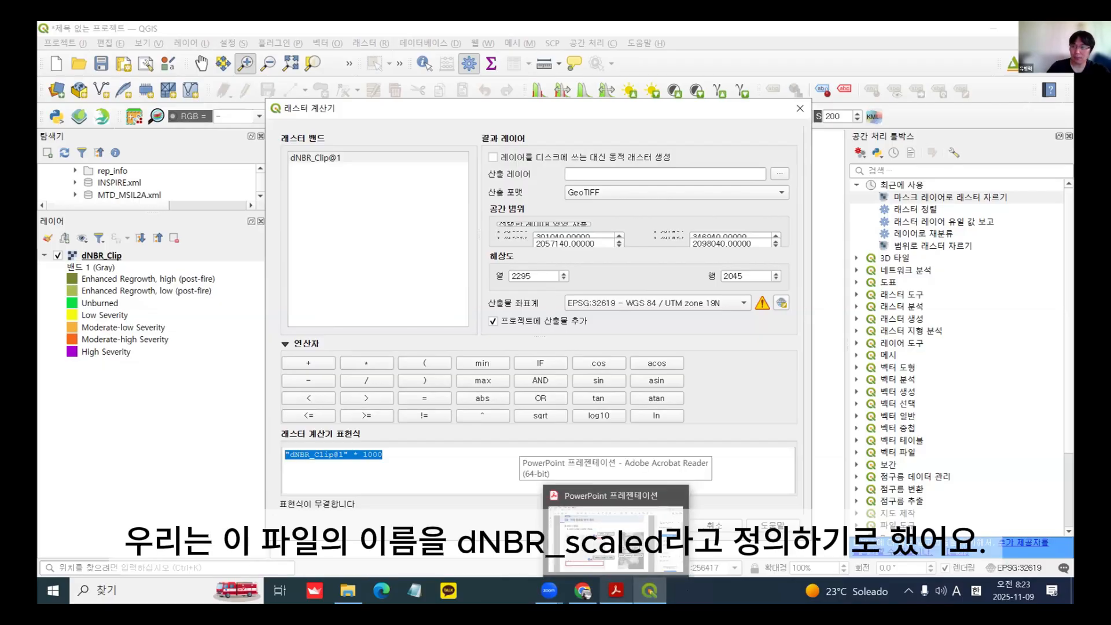
click(616, 538)
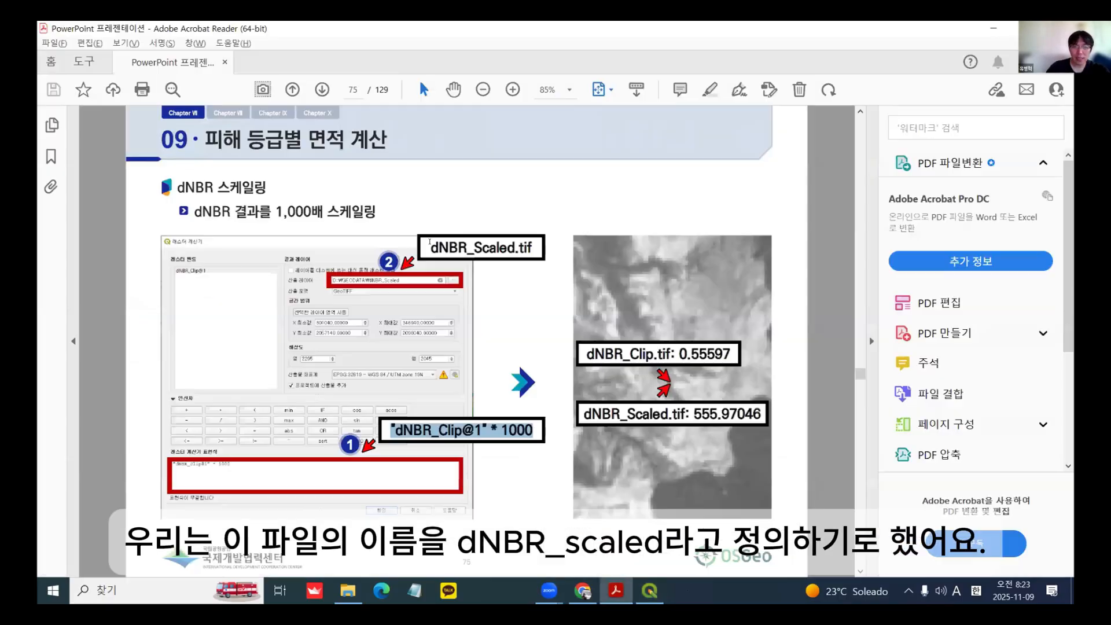
drag(430, 248, 515, 243)
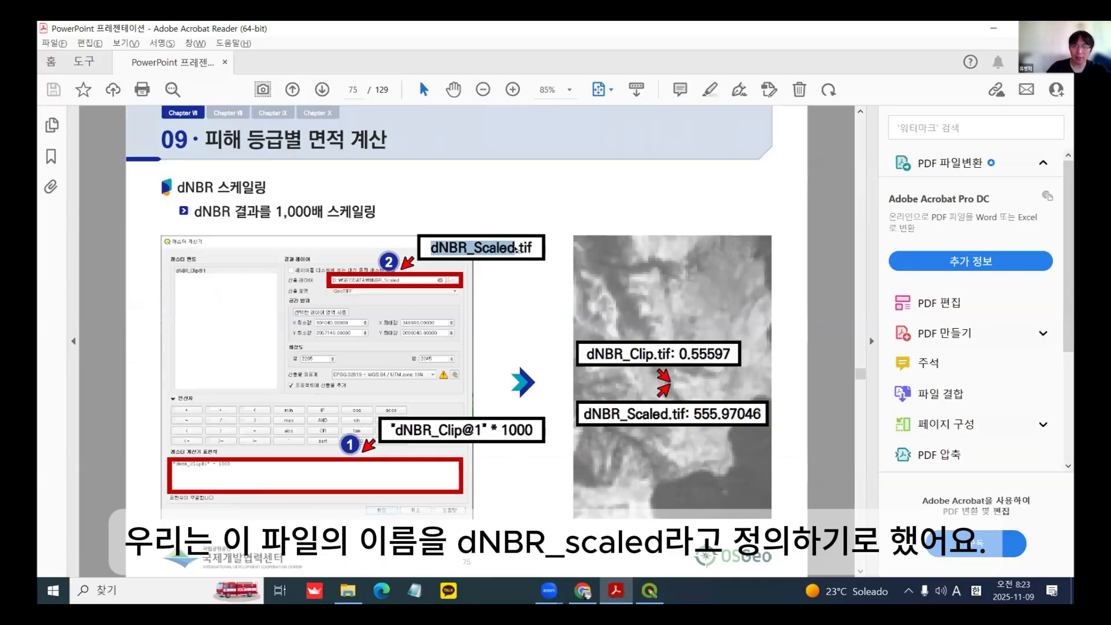
right_click(495, 250)
click(590, 266)
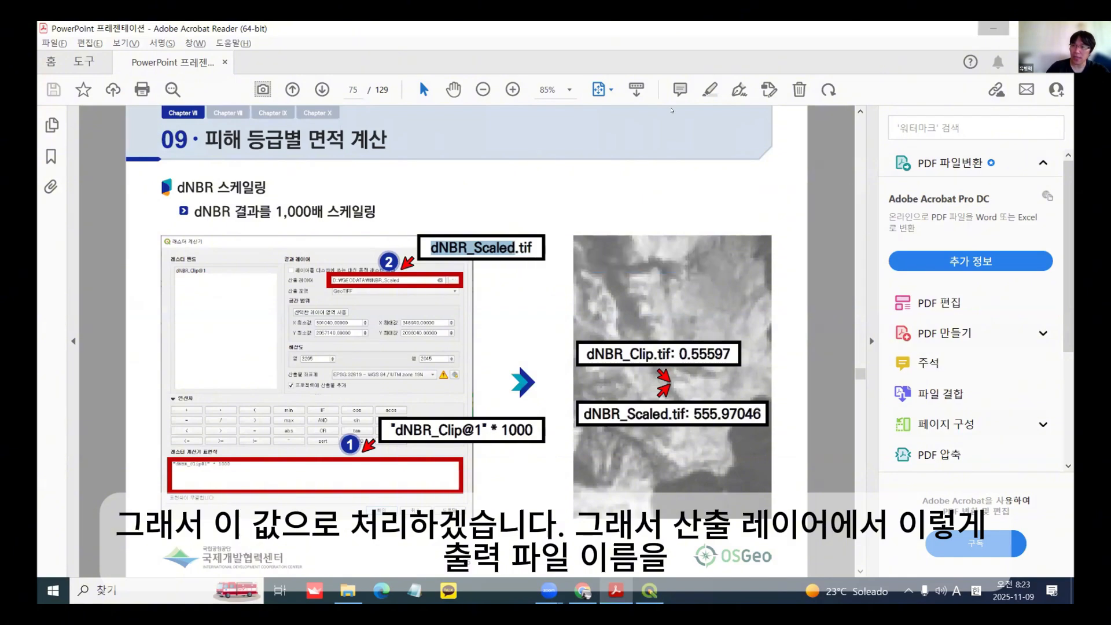
click(994, 29)
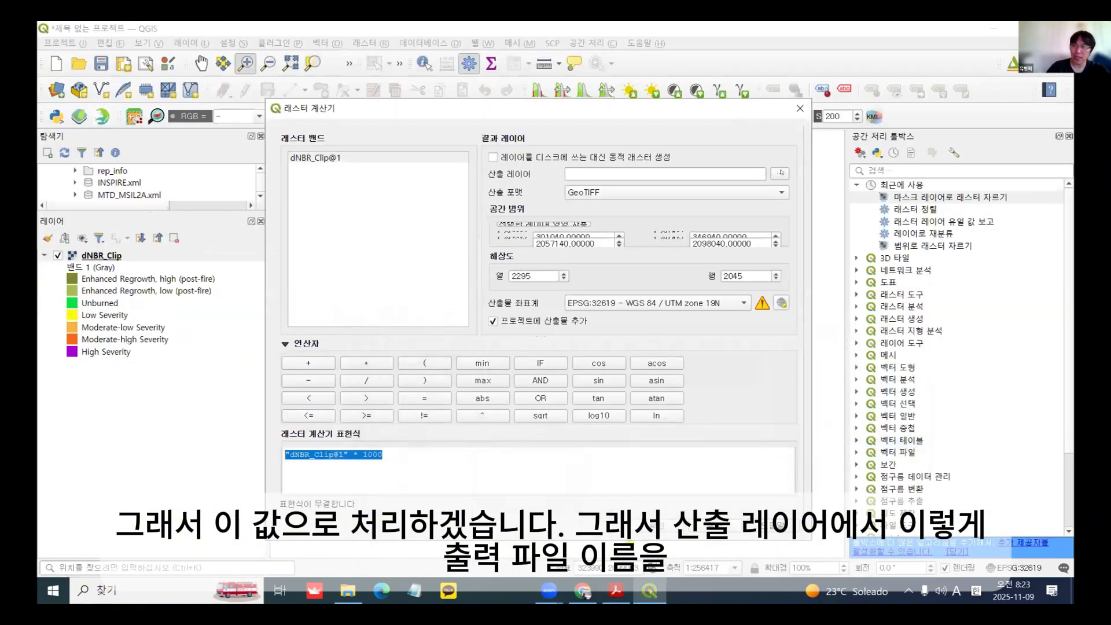
click(780, 173)
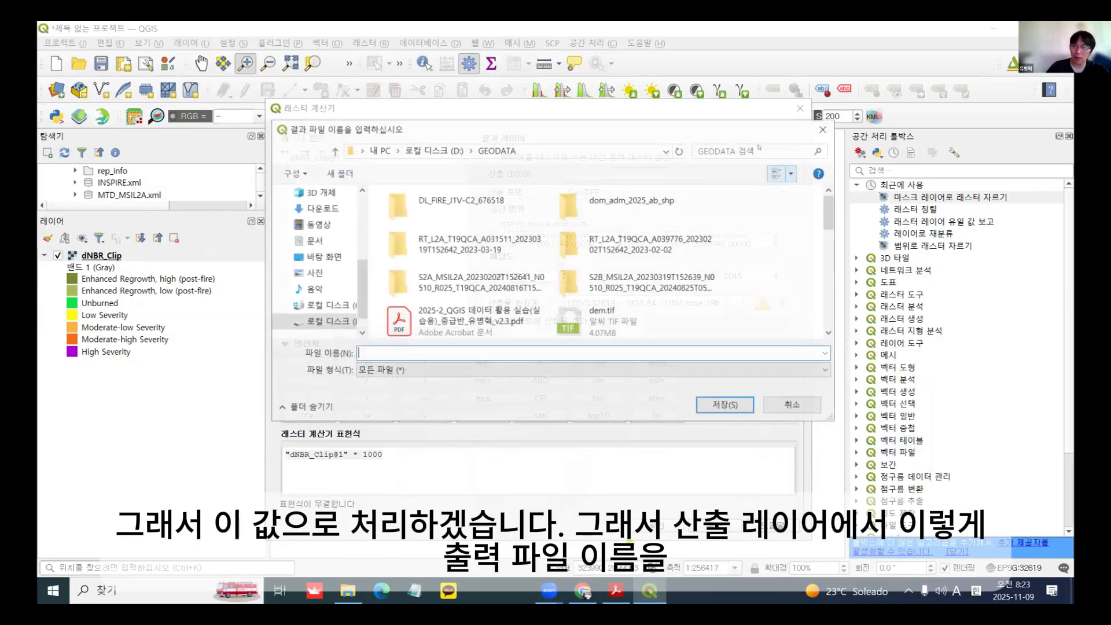
key(ctrl+v)
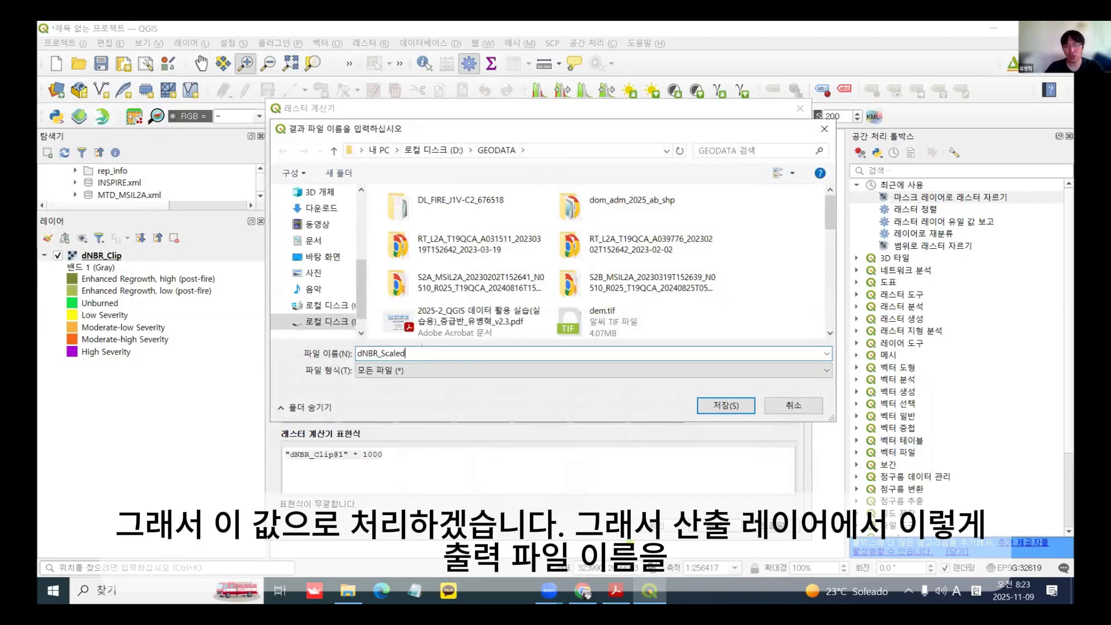
key(Return)
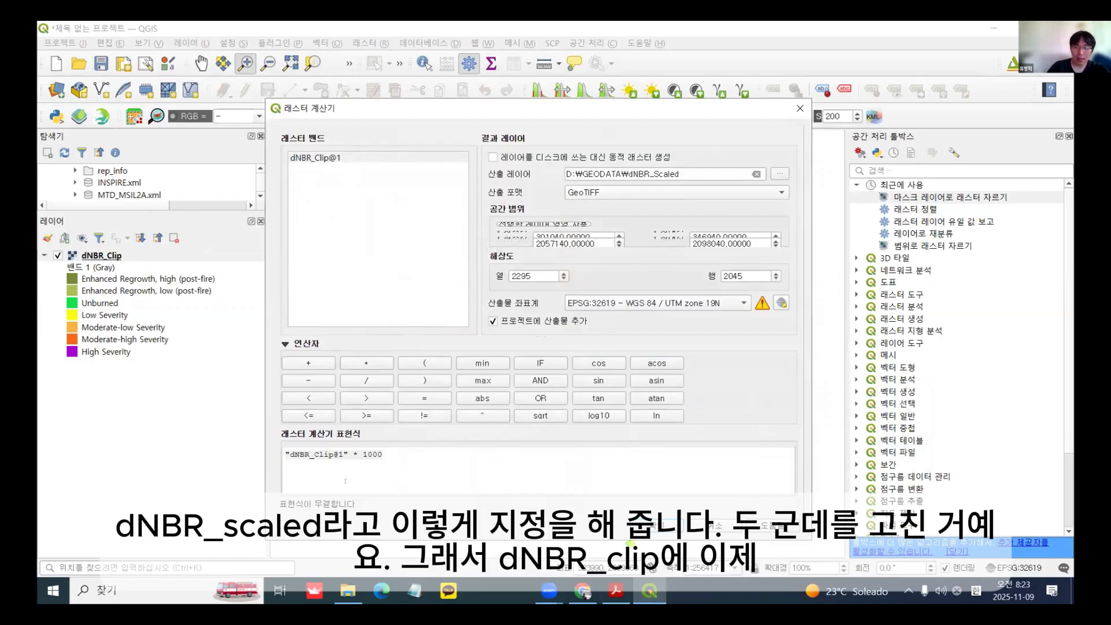
drag(344, 454, 334, 455)
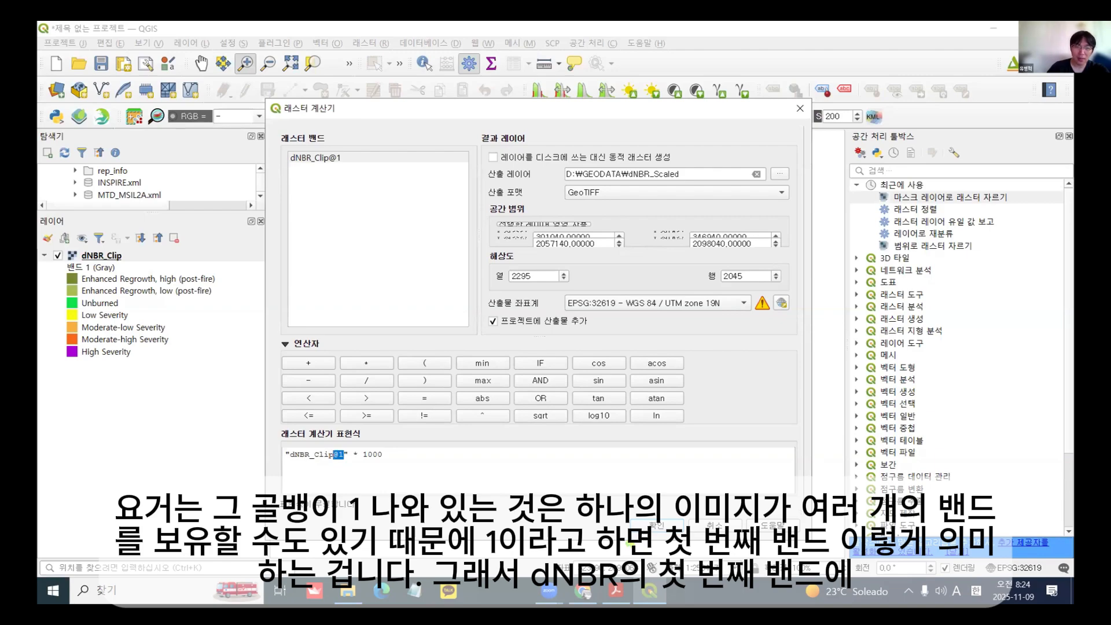
click(384, 455)
mouse_move(345, 454)
mouse_down()
mouse_move(334, 455)
mouse_move(382, 454)
mouse_move(354, 455)
mouse_up()
click(384, 455)
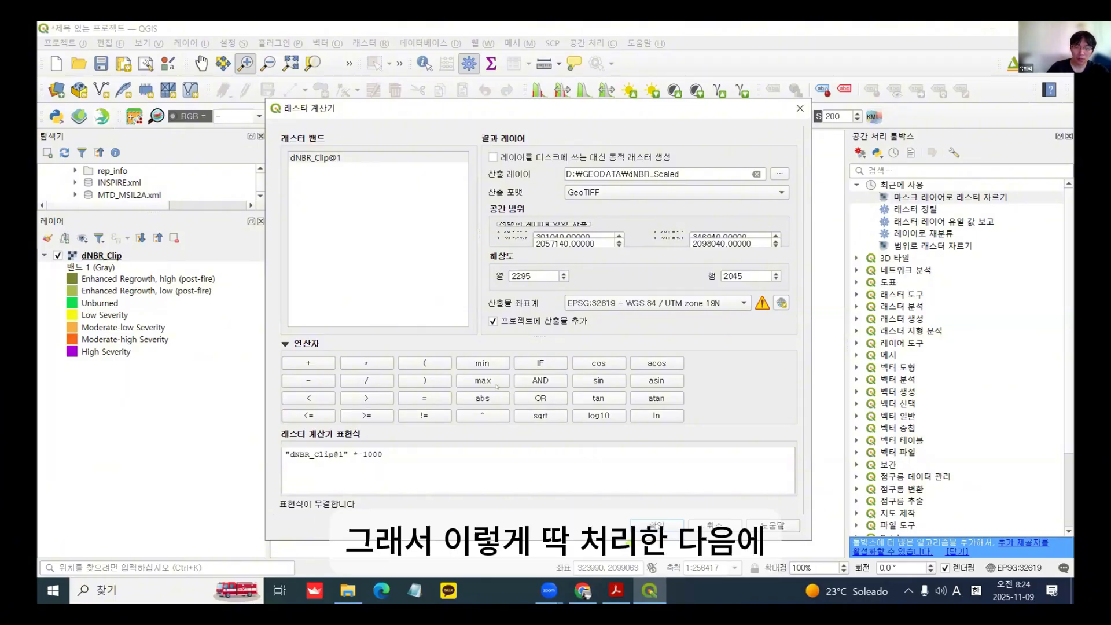
drag(389, 457, 283, 455)
click(386, 456)
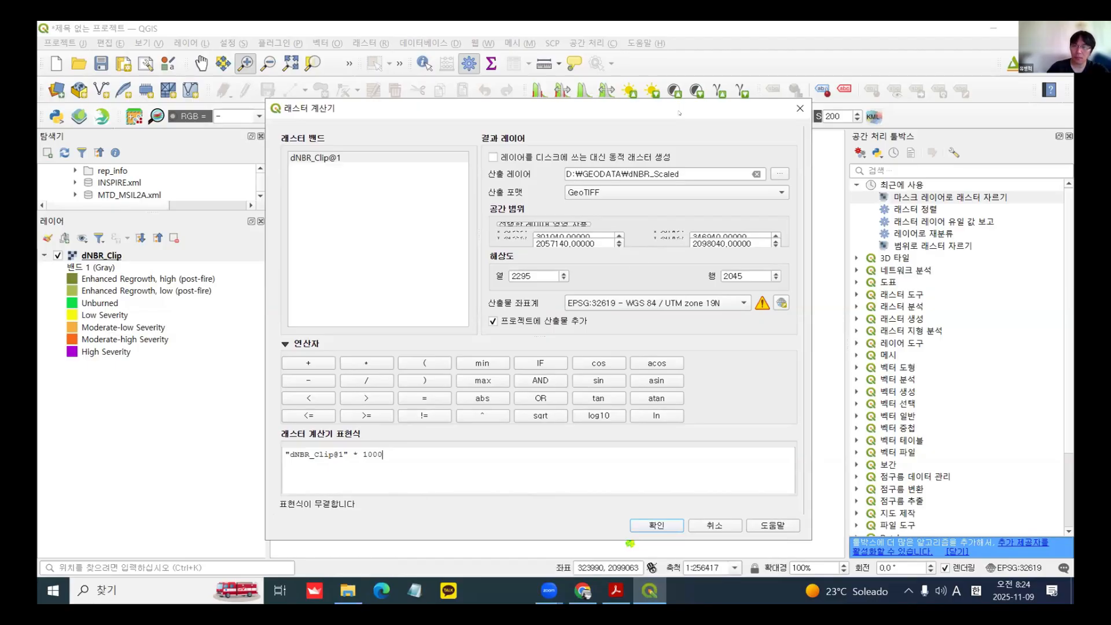
Step: Check the warning on the output coordinate system EPSG:32619 and run the raster calculation
drag(679, 112, 682, 97)
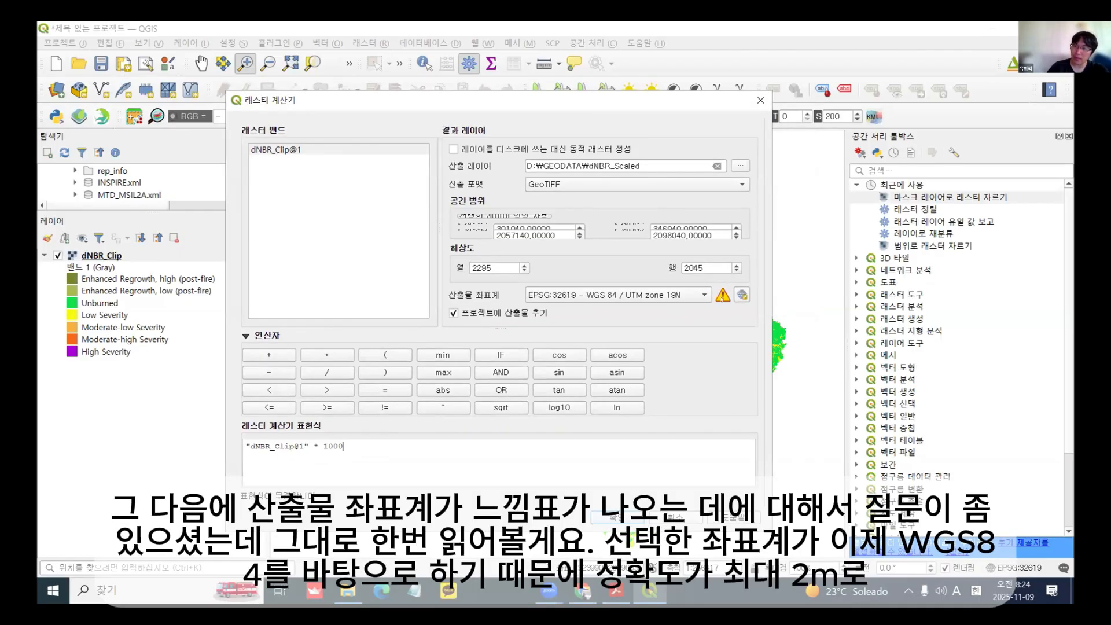
mouse_move(722, 295)
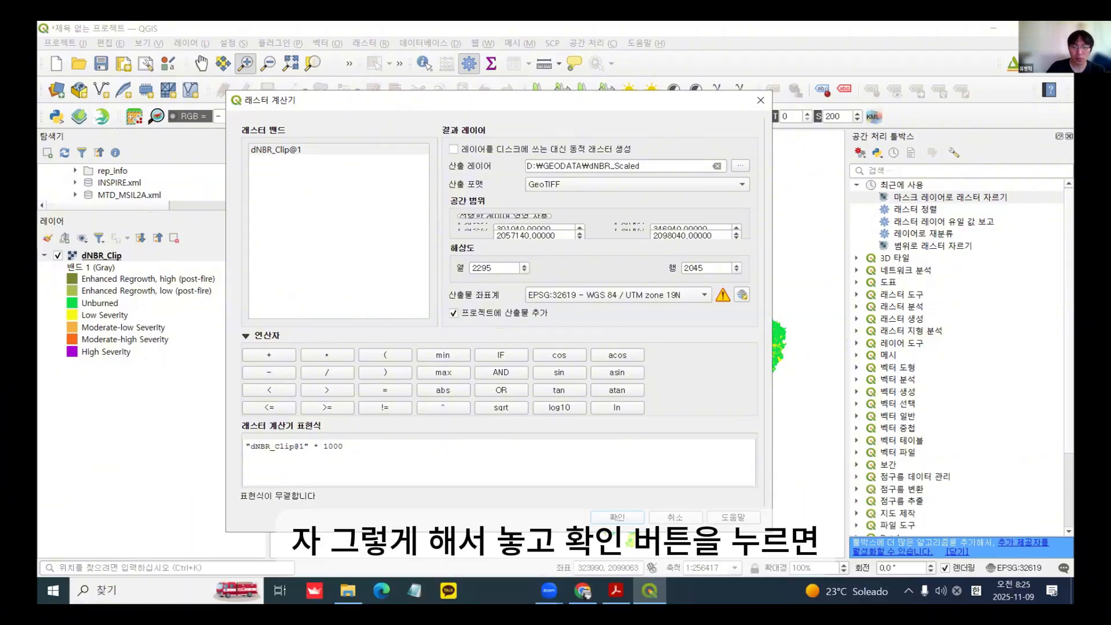
click(617, 517)
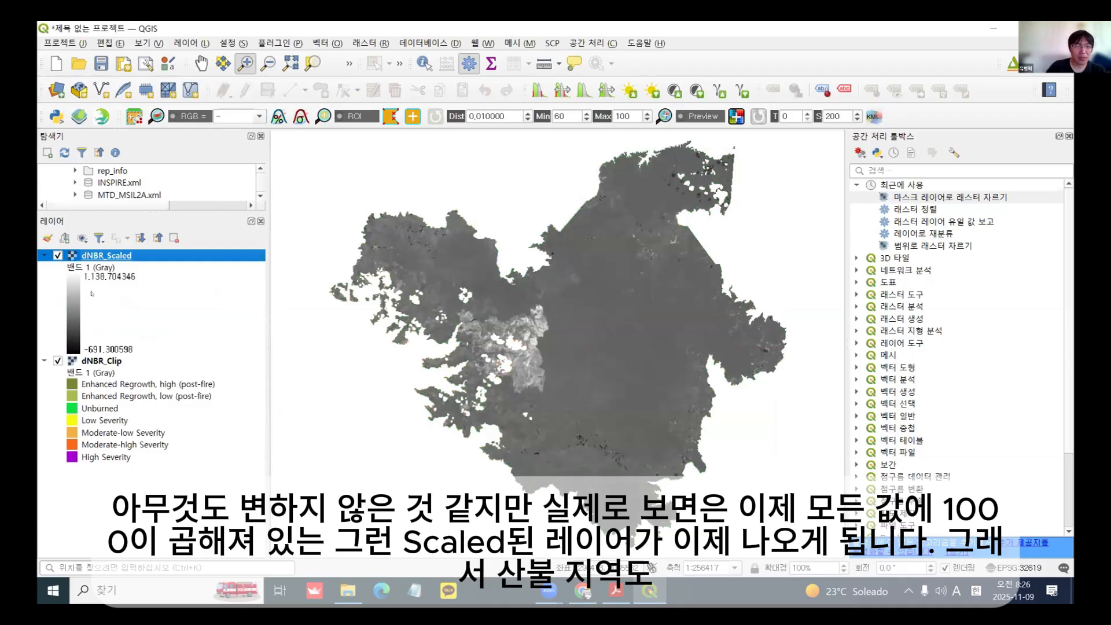
Step: Identify pixel values of the dNBR_Scaled layer at several points in the bright burned area, and close the results
click(109, 277)
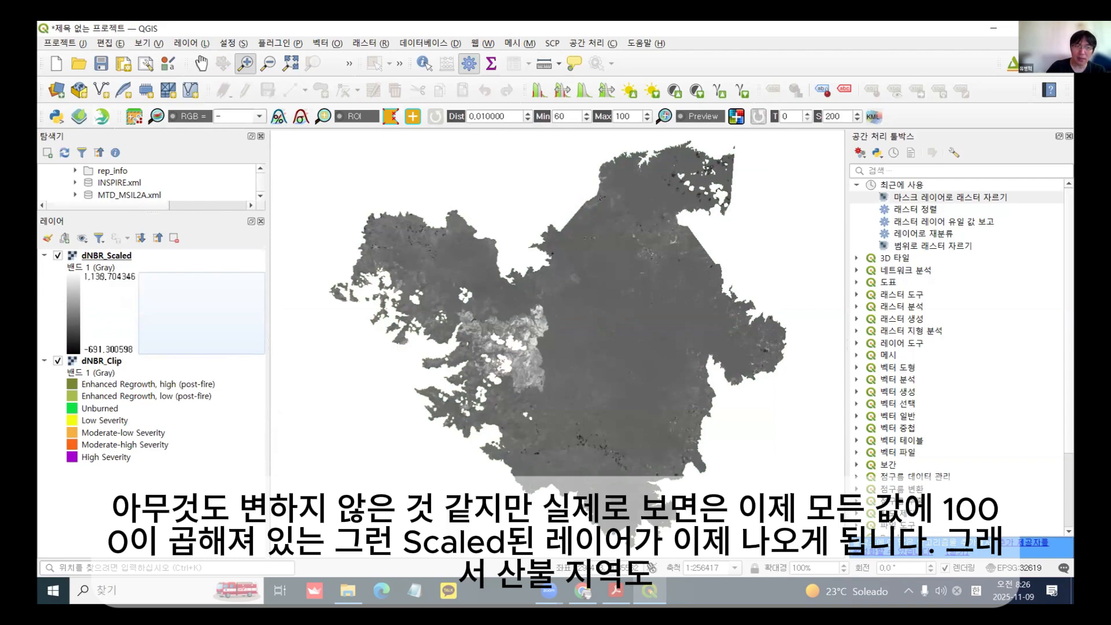
click(119, 256)
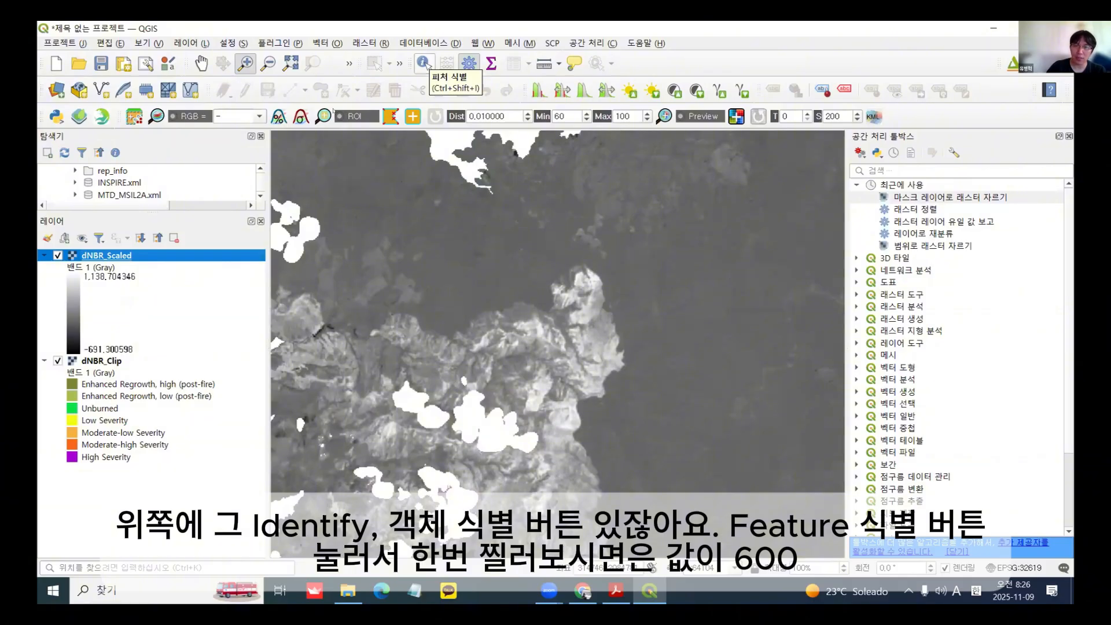
click(424, 63)
click(518, 367)
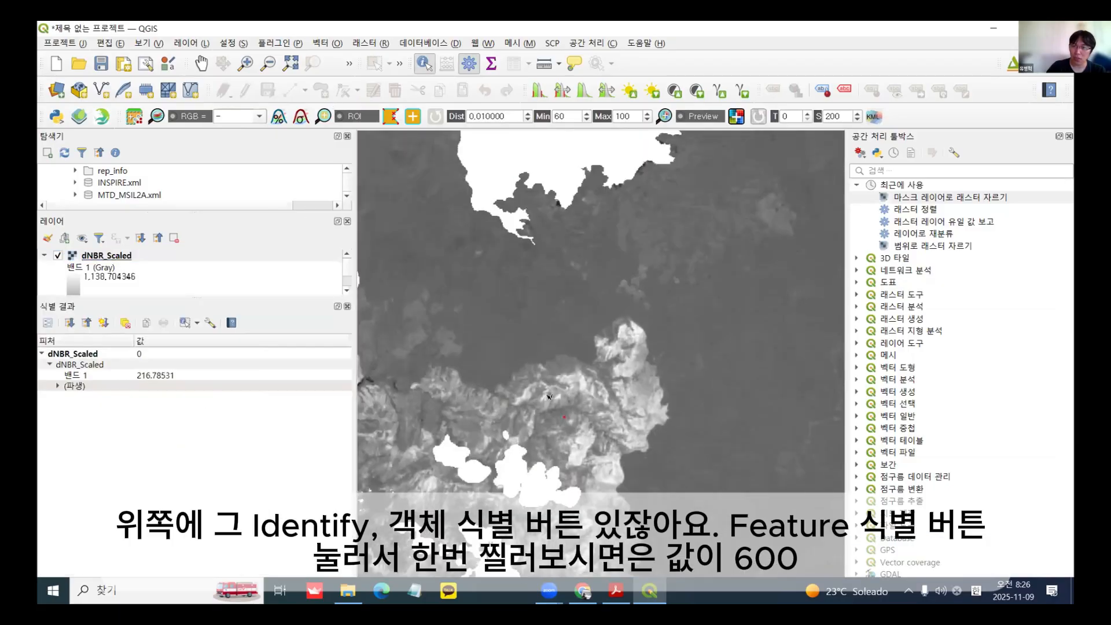
click(548, 397)
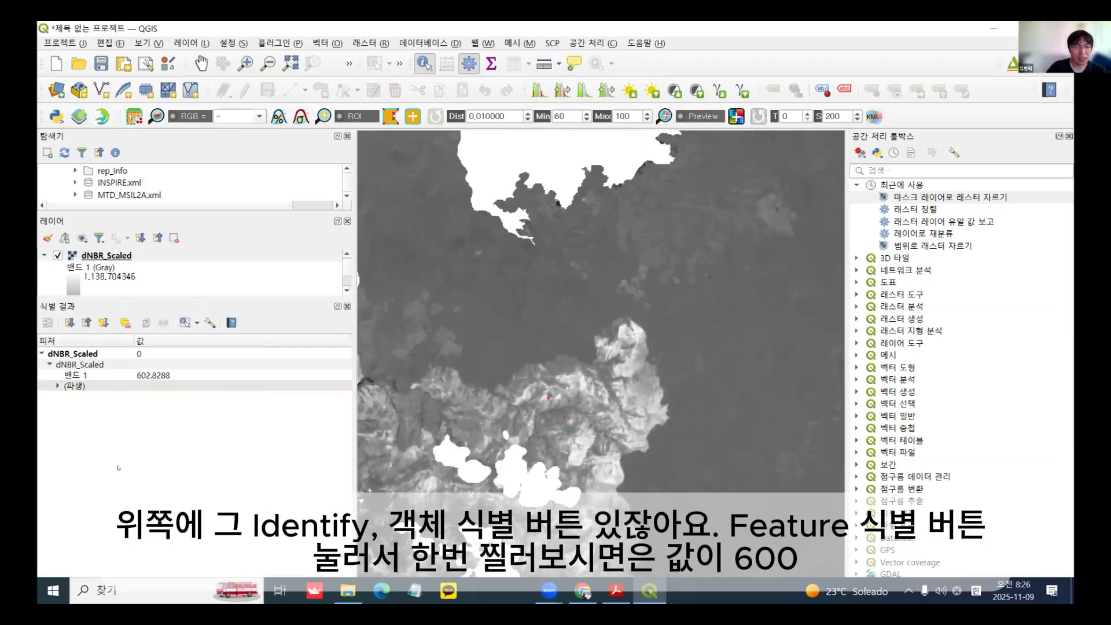
click(554, 430)
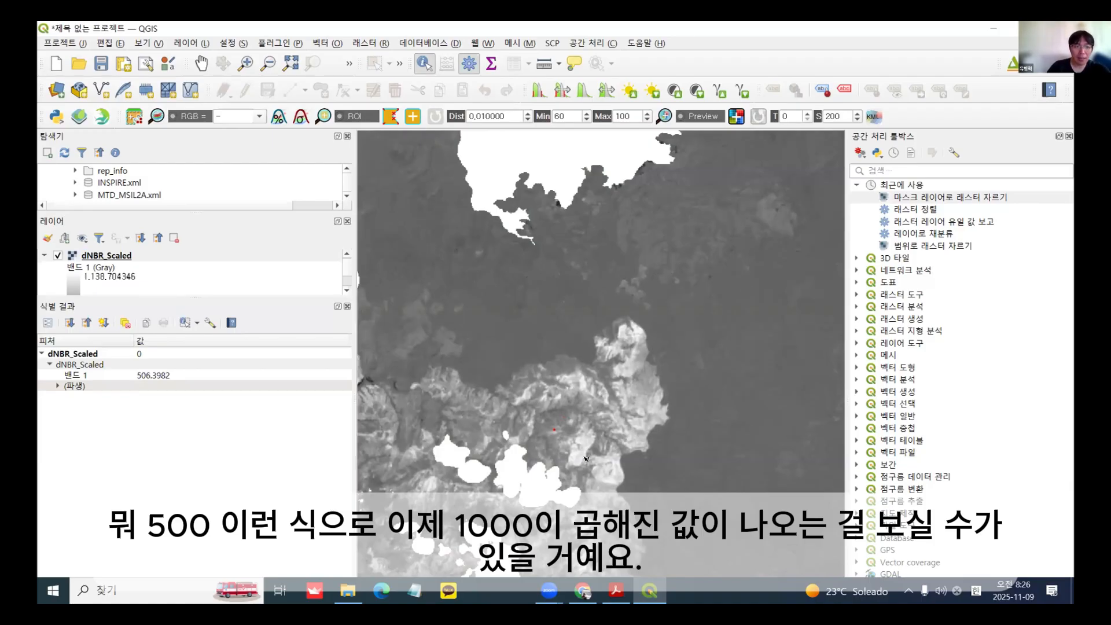
click(347, 306)
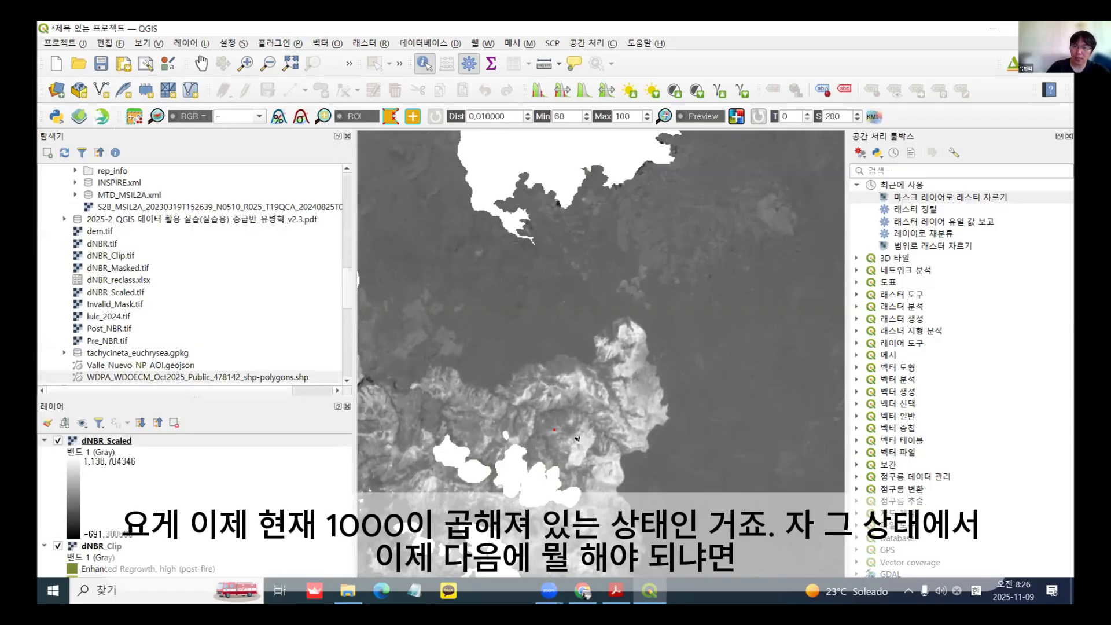
scroll(576, 434, up, 2)
scroll(561, 452, down, 3)
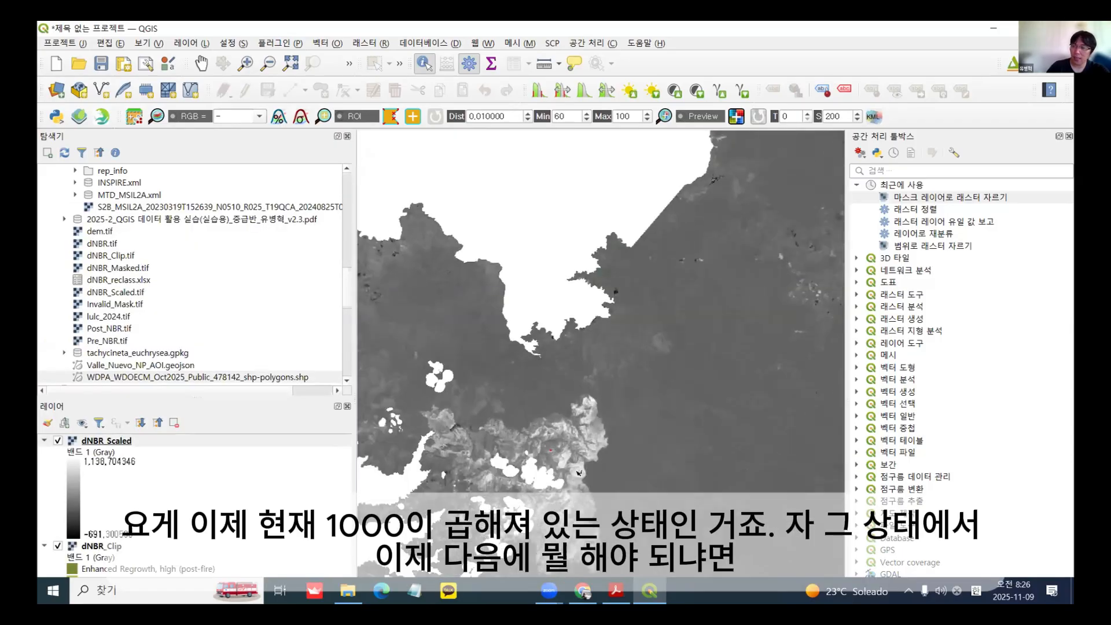
drag(578, 473, 598, 455)
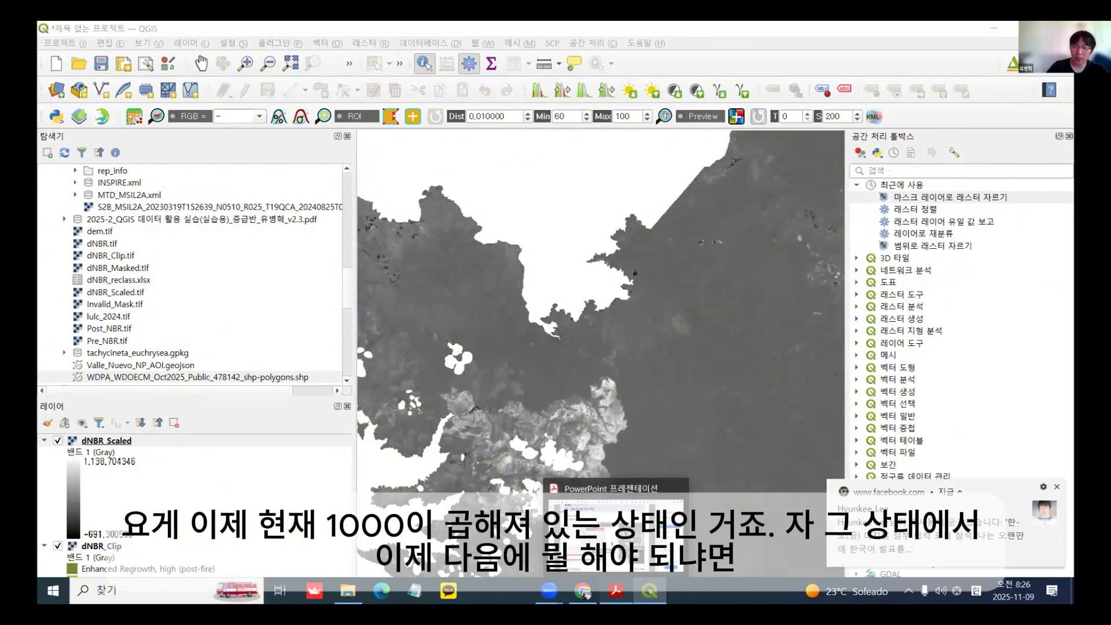
Step: Switch to the PDF slides in Acrobat Reader and compare the MIN/MAX/VAL reclassification table with the USGS scaled dNBR severity ranges
click(617, 592)
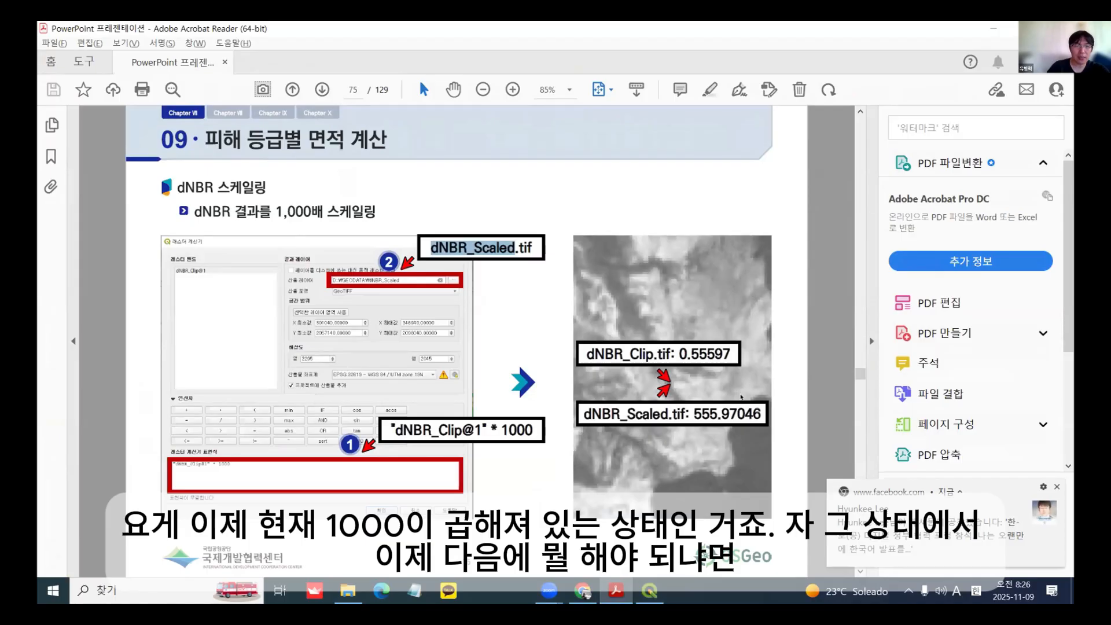
scroll(742, 397, down, 1)
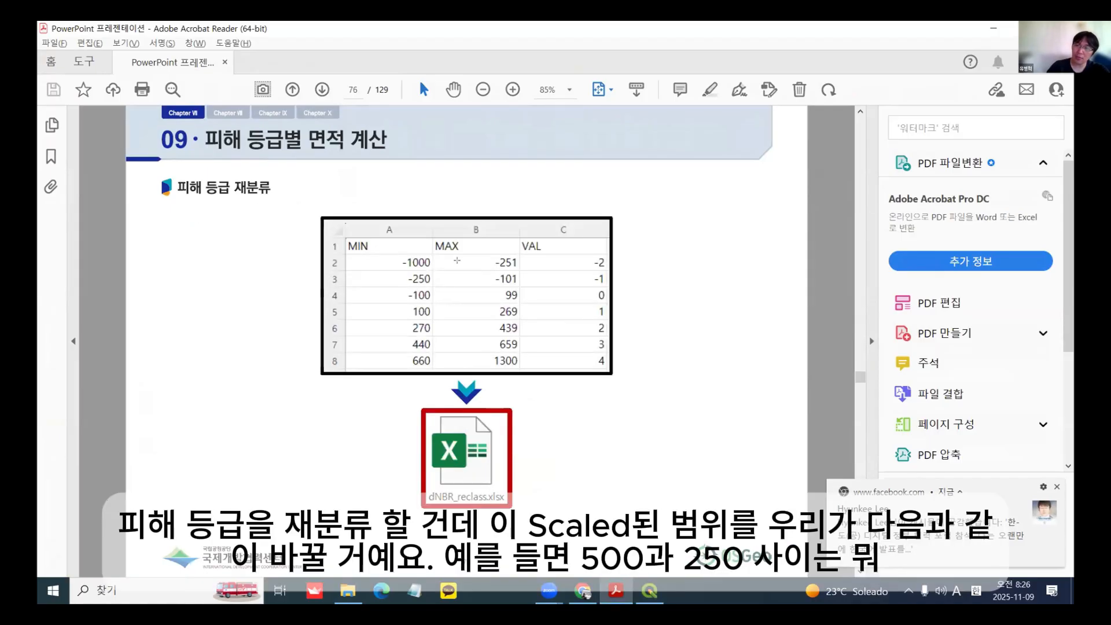
scroll(457, 261, up, 1)
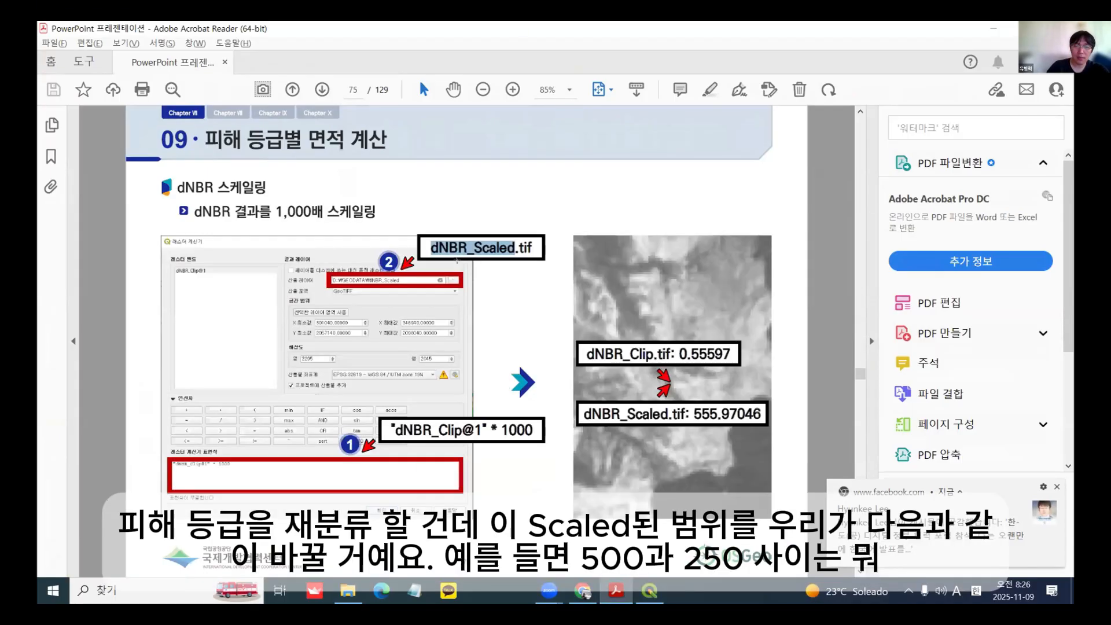
scroll(458, 260, up, 2)
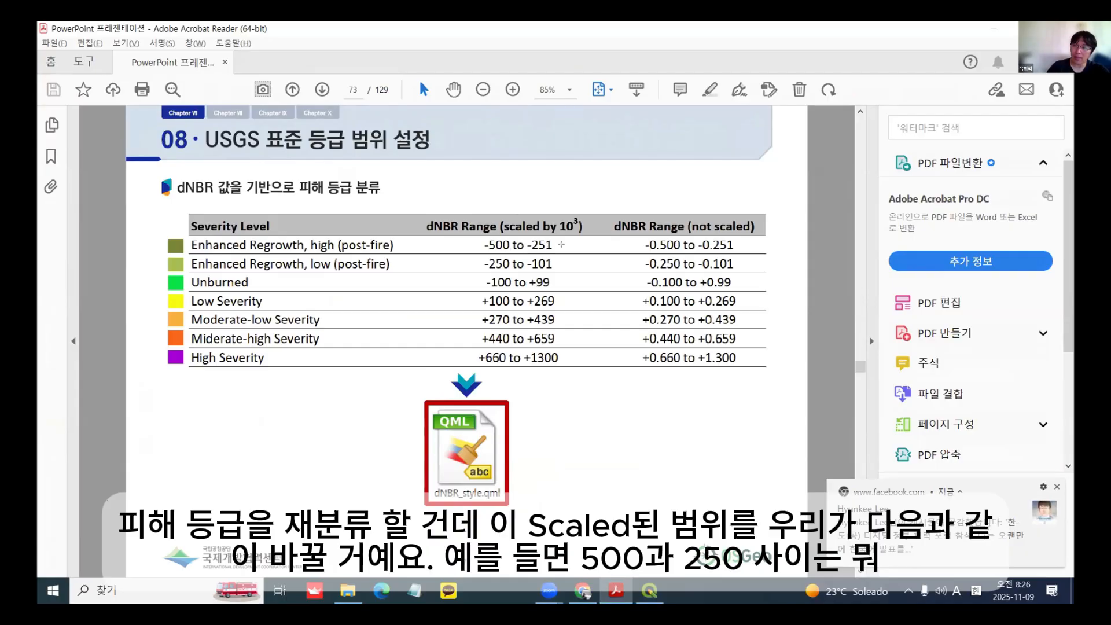
scroll(715, 328, down, 3)
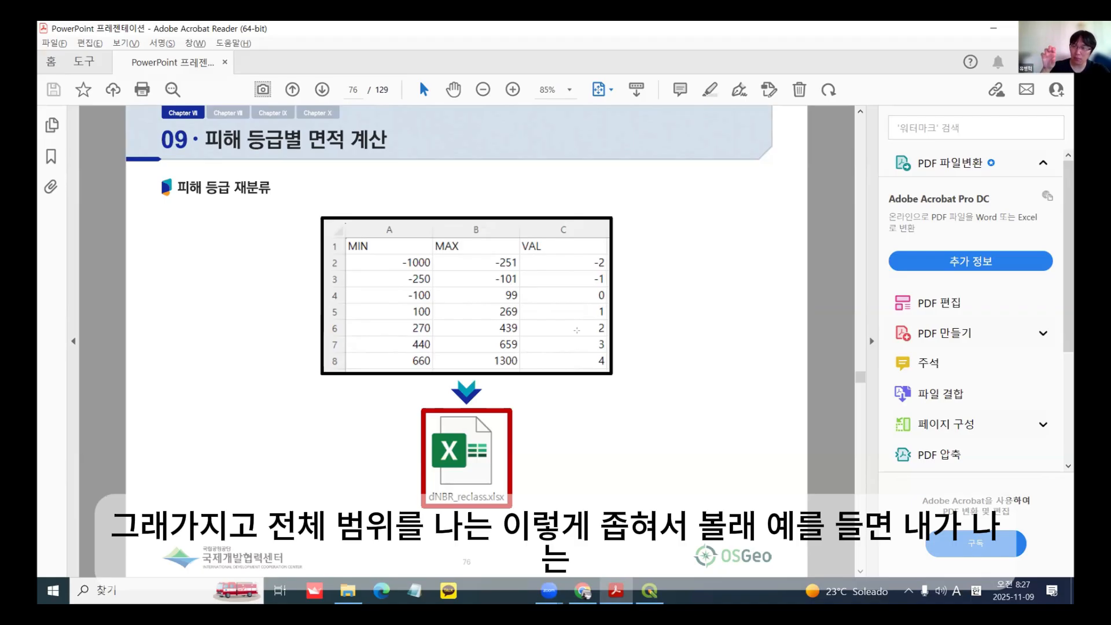
scroll(491, 279, up, 2)
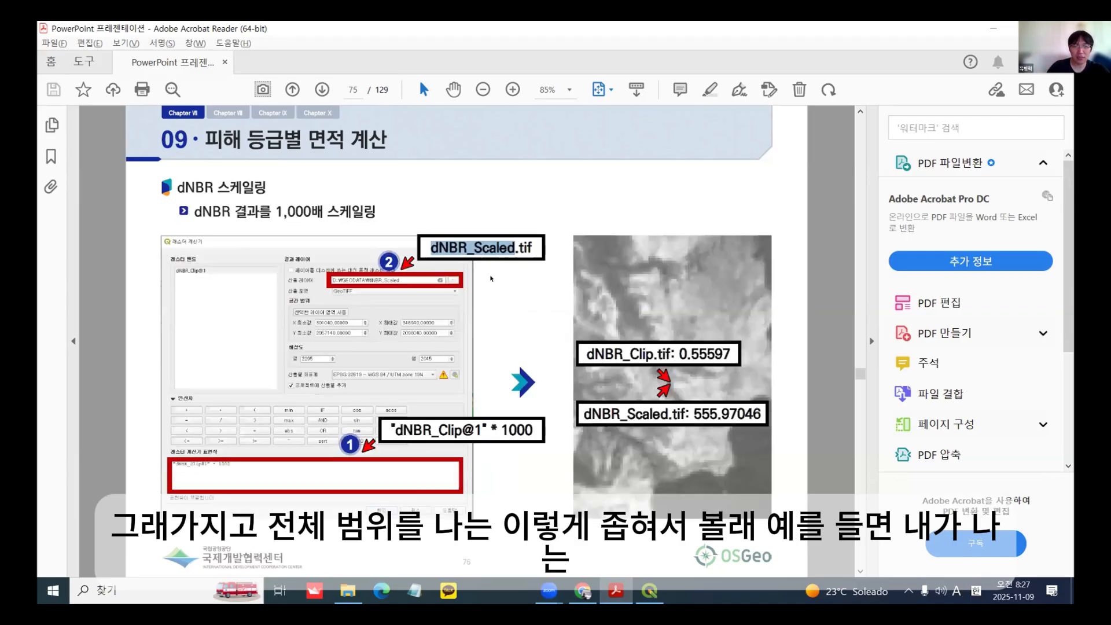
scroll(491, 278, up, 1)
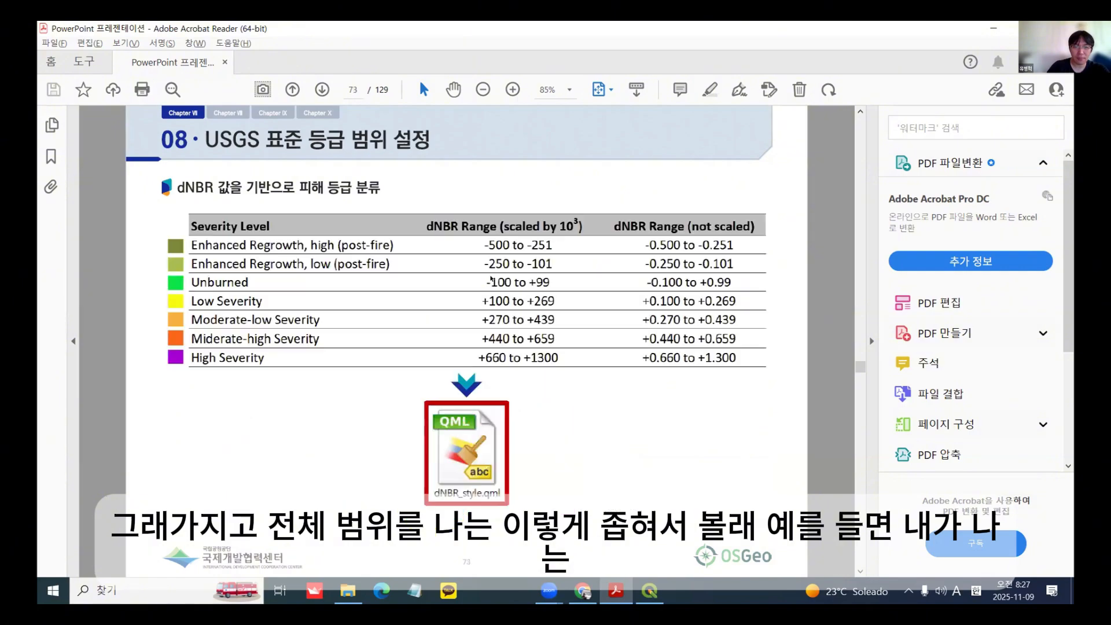
Step: Go through the PDF slides to the 레이어로 재분류 settings on page 77 and select the tool name in the heading
right_click(508, 388)
click(352, 318)
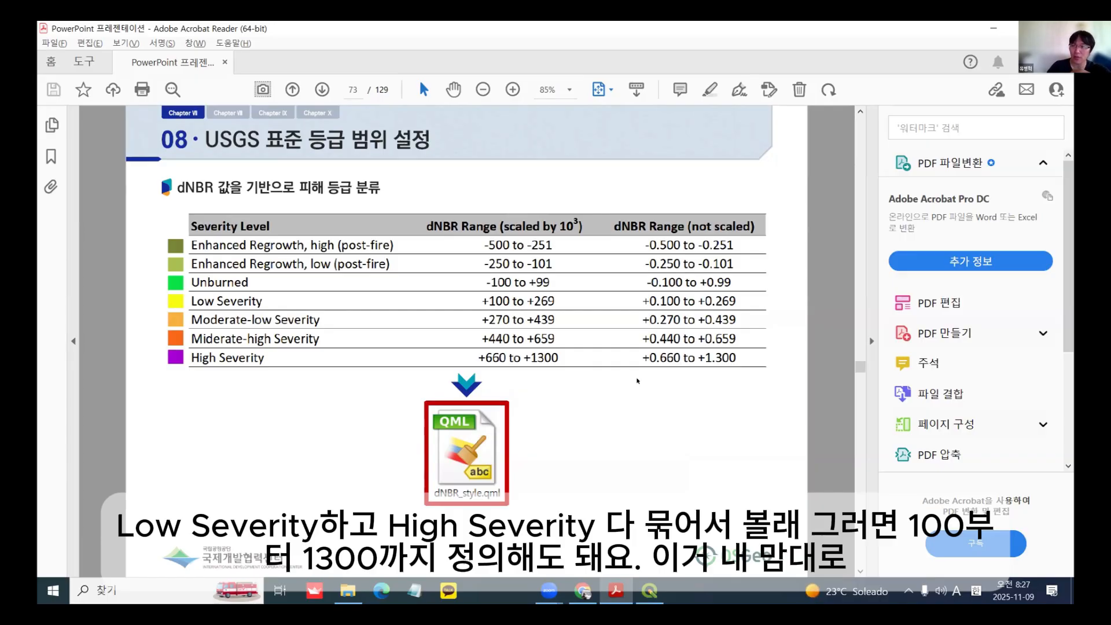
scroll(637, 380, down, 3)
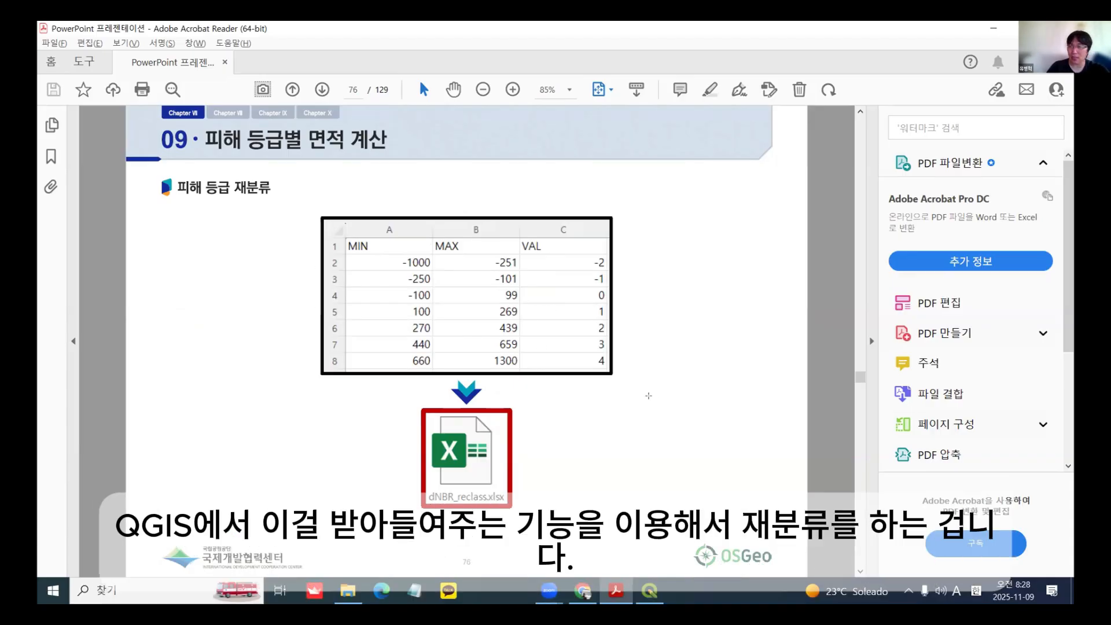
key(Right)
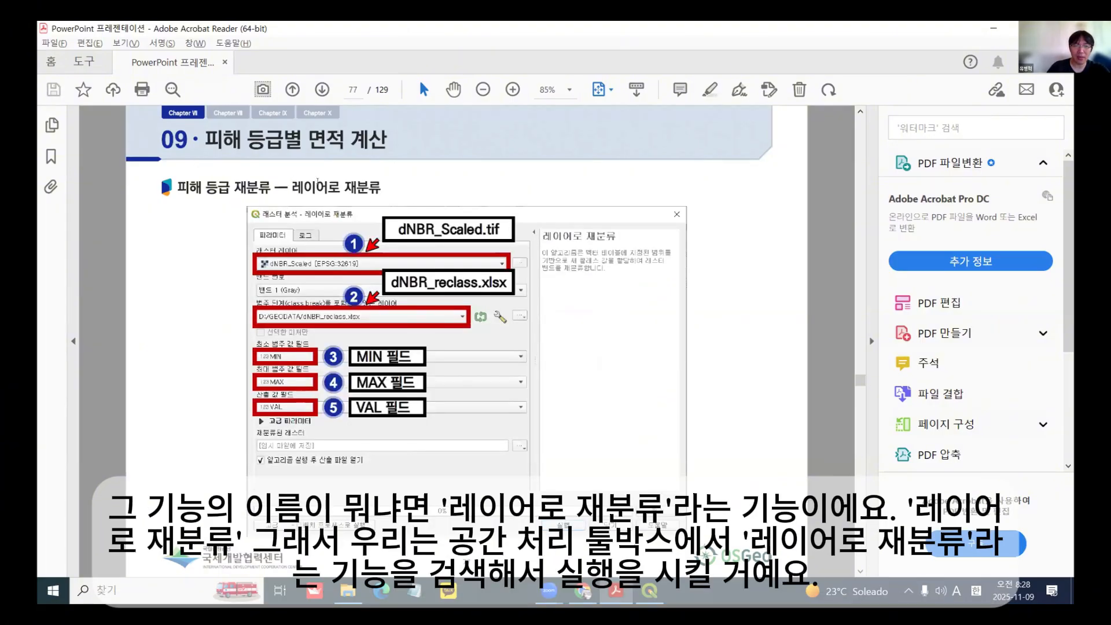
drag(292, 186, 388, 180)
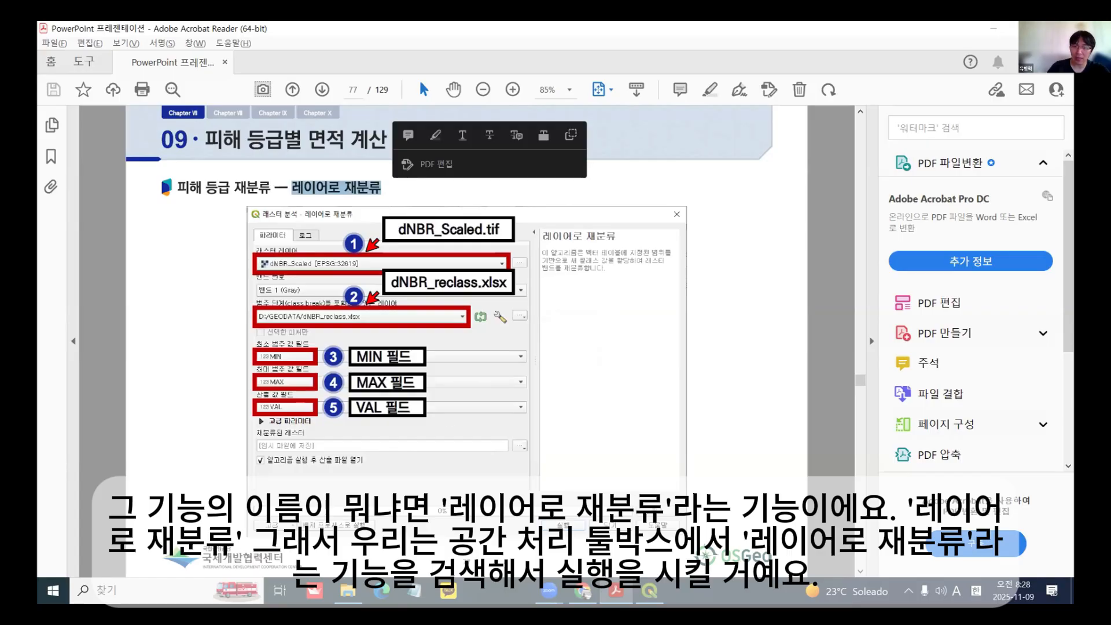
Step: Switch to QGIS, search the processing toolbox for 레이어로 재분류, and open that raster analysis tool
key(alt+Tab)
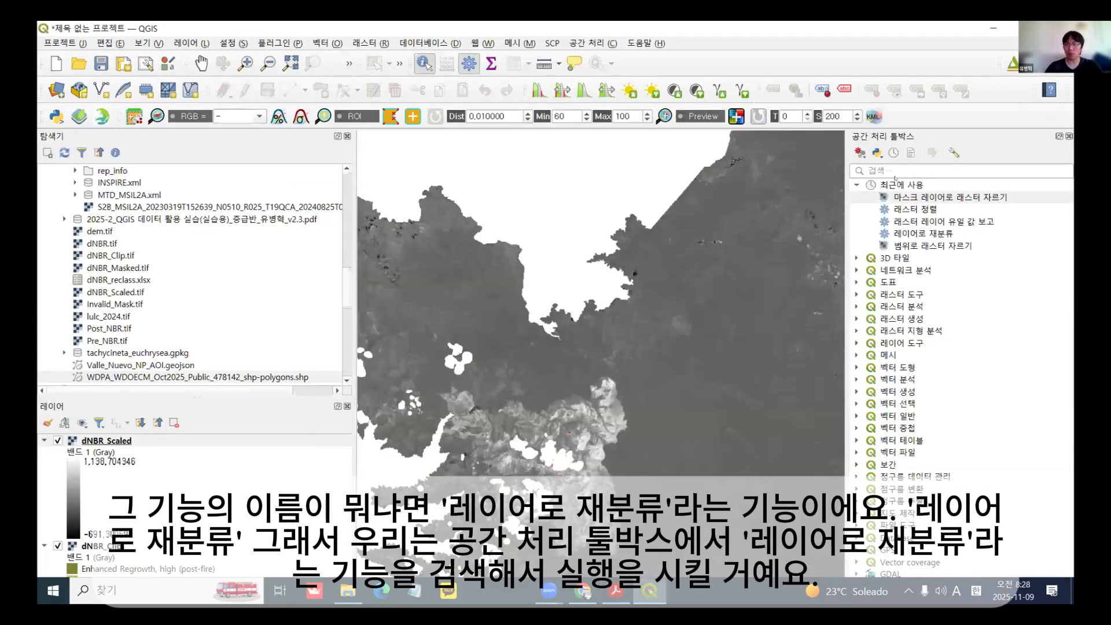
click(895, 171)
text(레이)
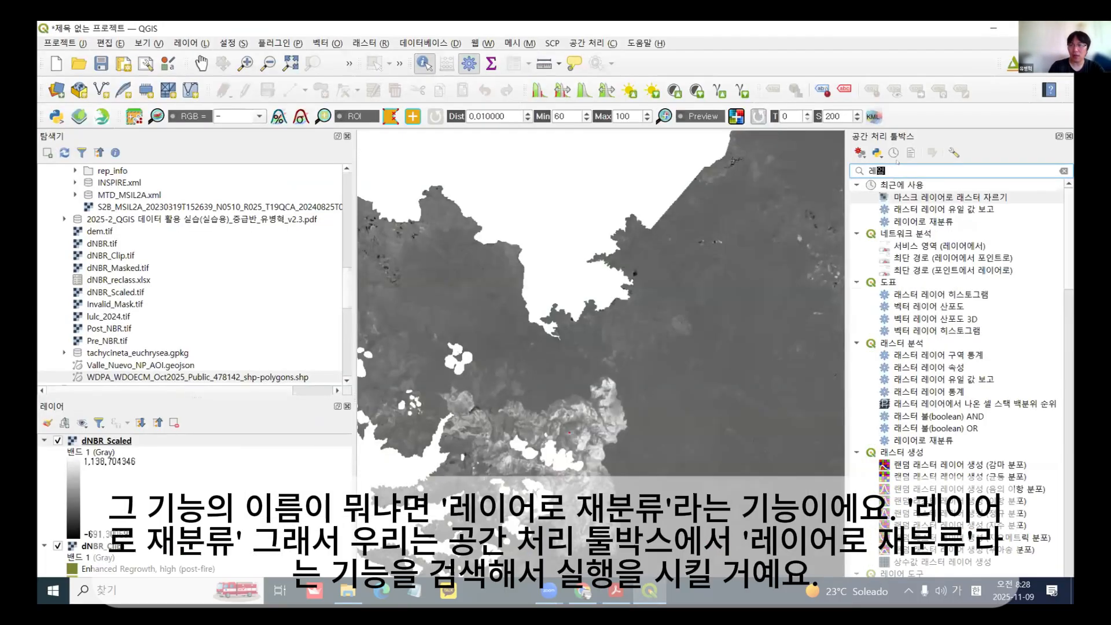
text(어로 재분류)
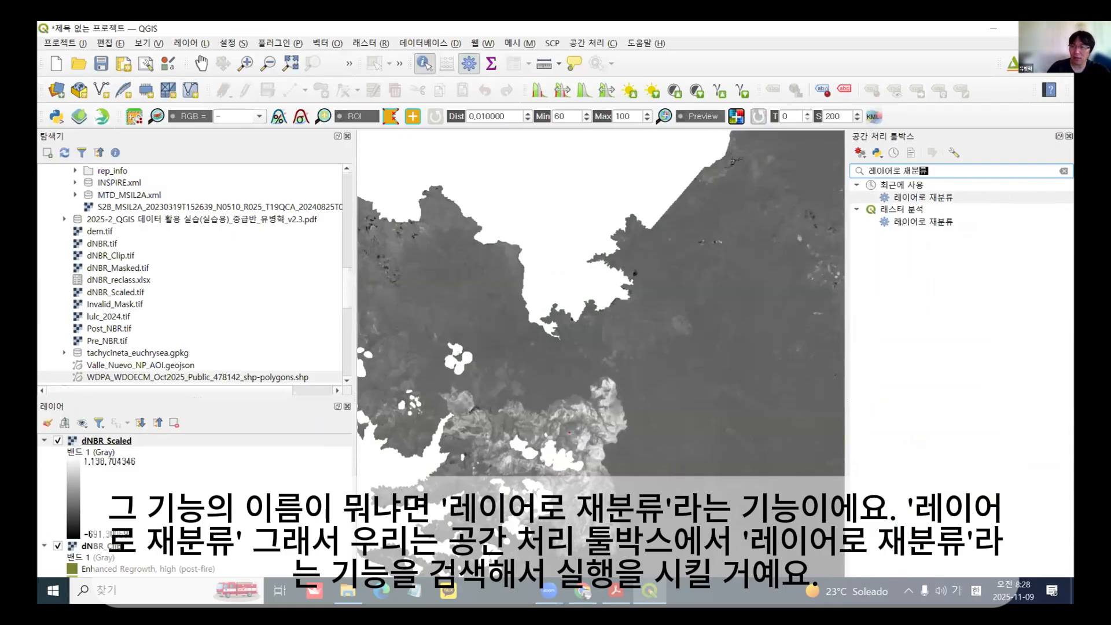
double_click(897, 223)
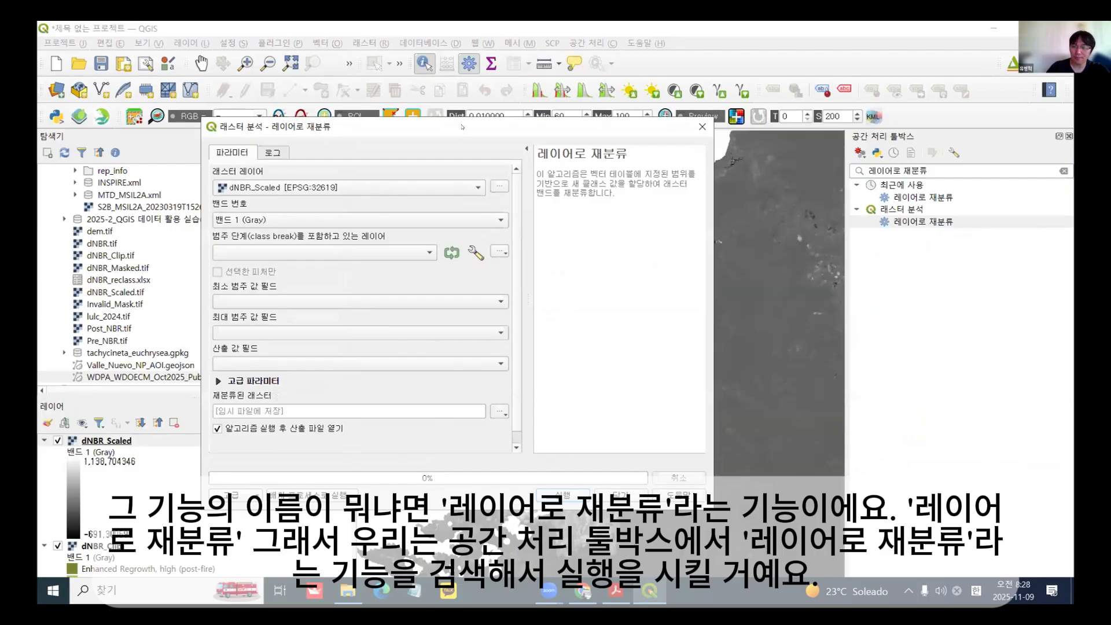
drag(461, 126, 464, 109)
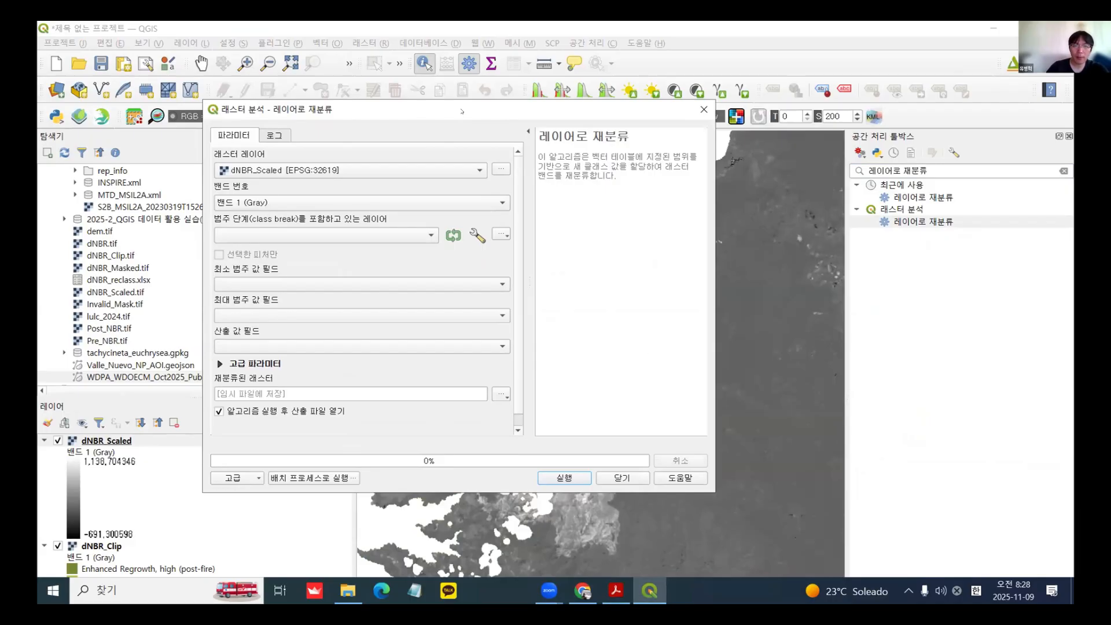
drag(462, 111, 499, 112)
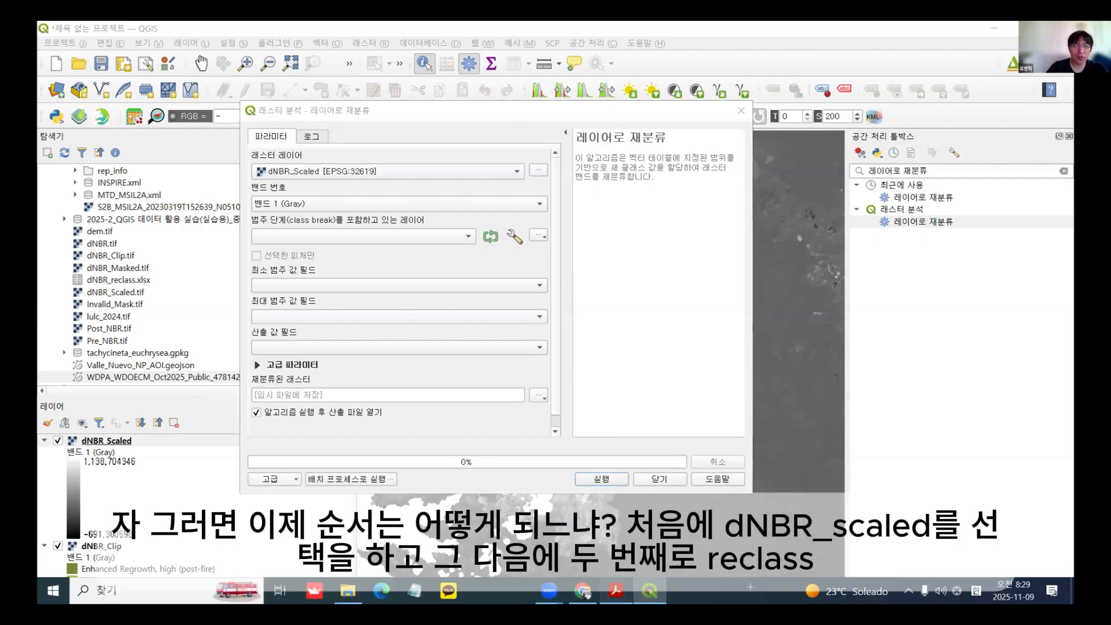
Step: Check the reclassification settings on the slide in Acrobat Reader, quit KakaoTalk from the system tray, and return to QGIS
click(616, 591)
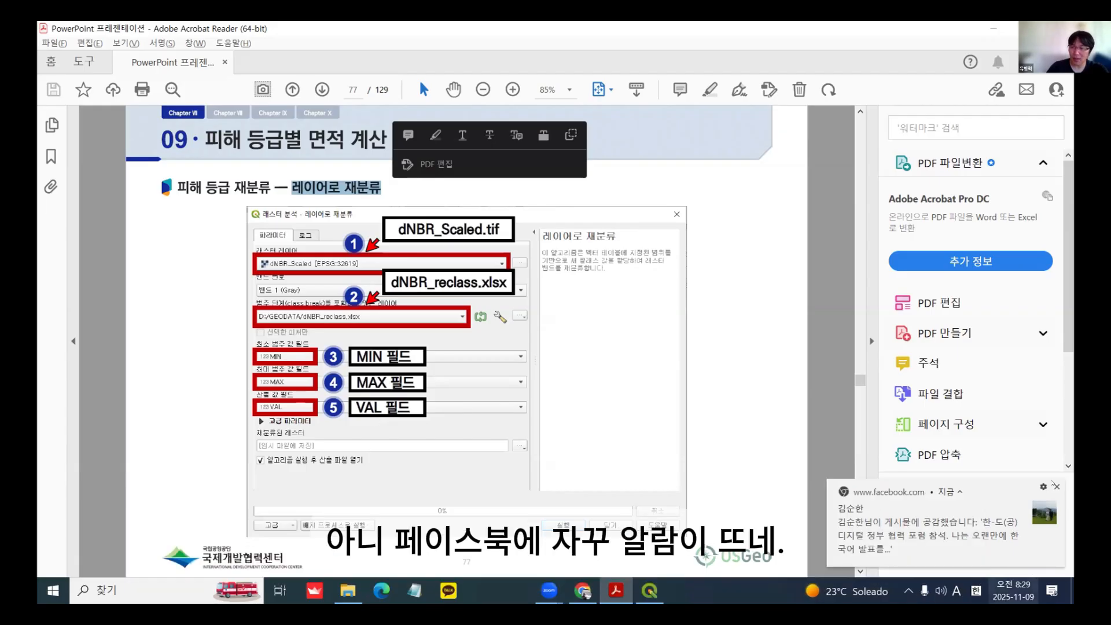
click(908, 590)
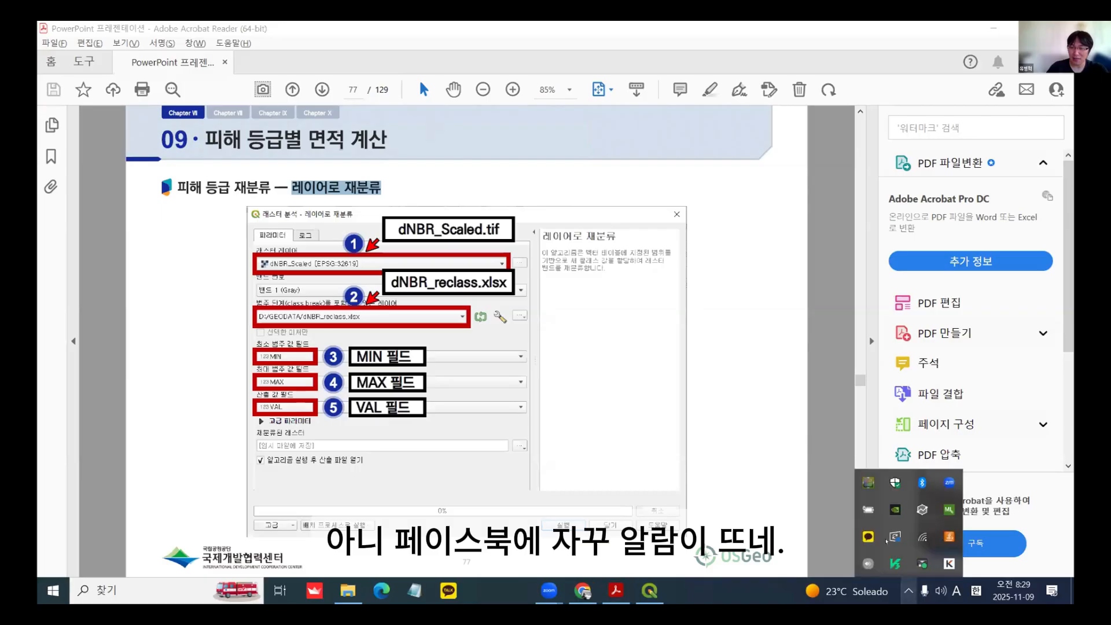
right_click(868, 536)
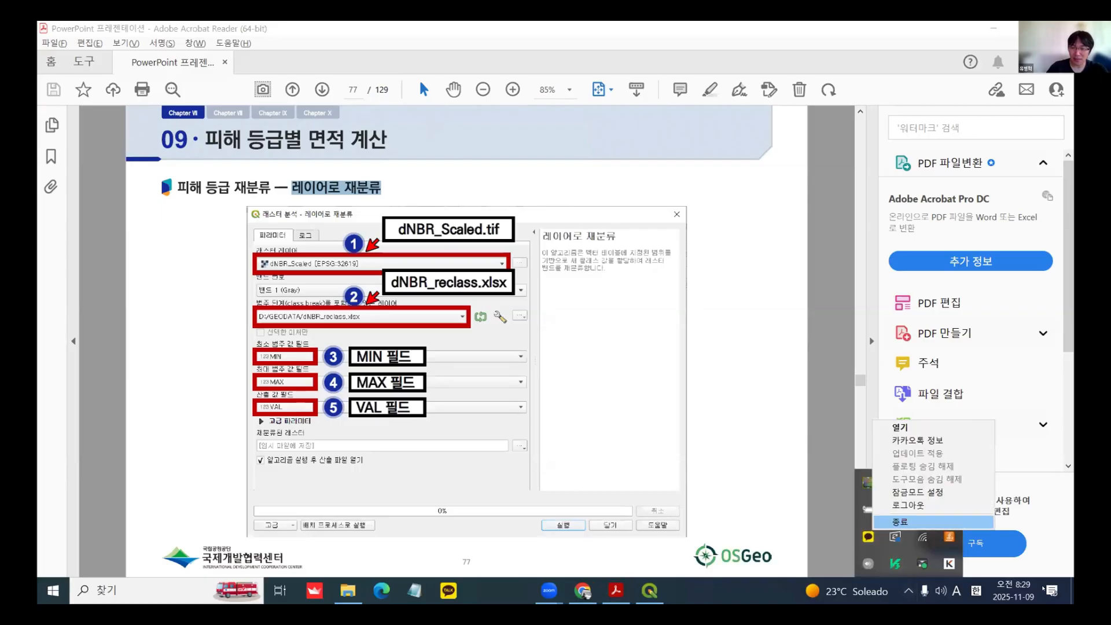
click(902, 521)
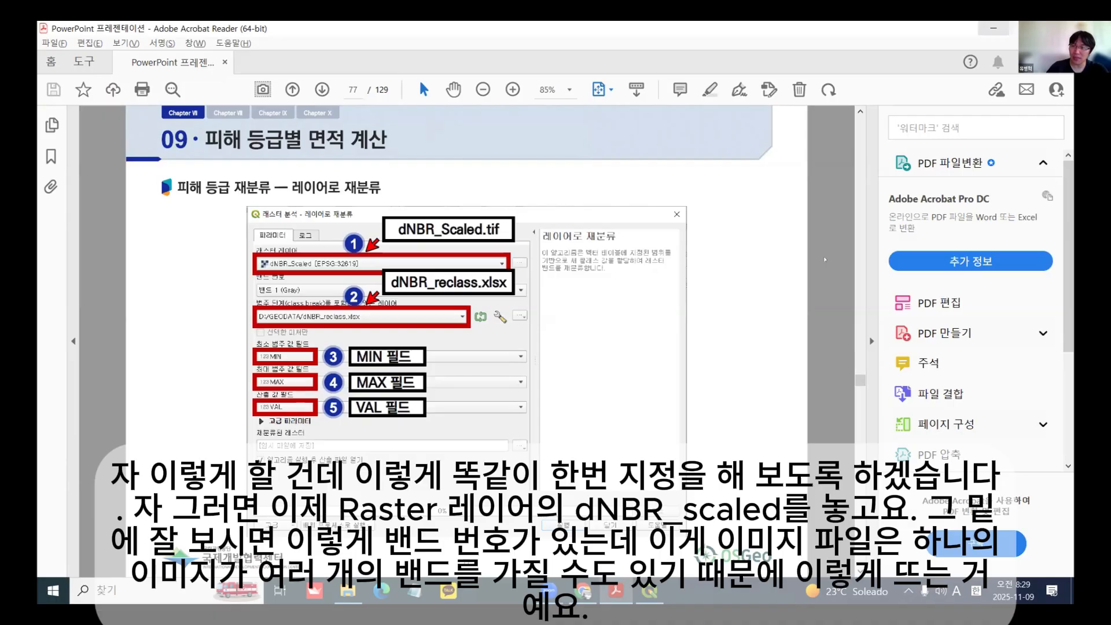
click(993, 27)
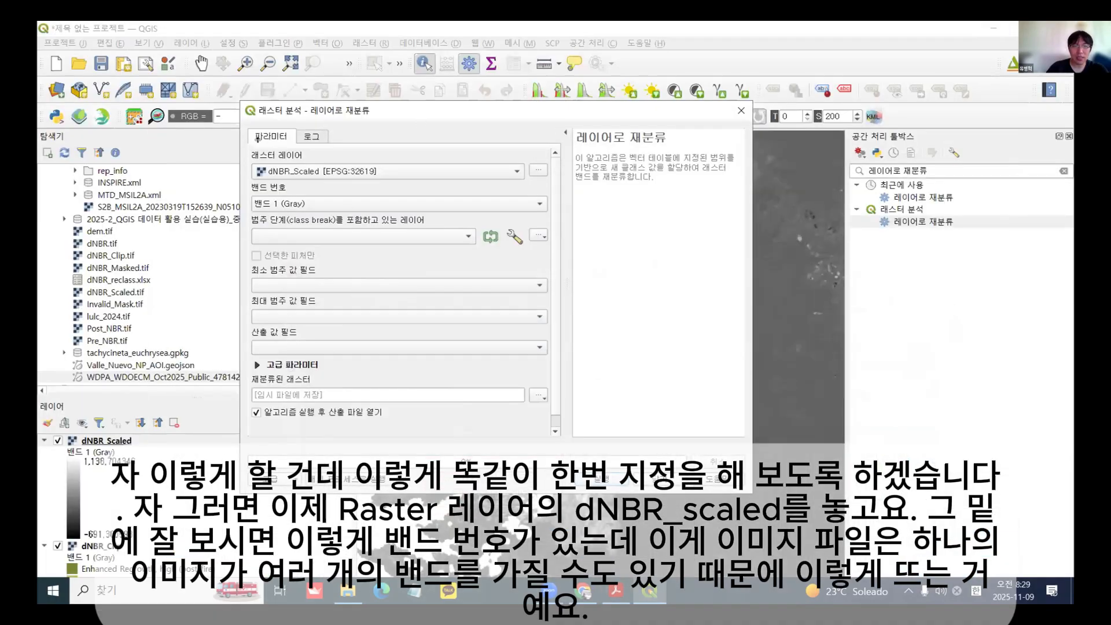
Step: Keep dNBR_Scaled as the raster layer and load dNBR_reclass.xlsx from D:\GEODATA as the class break layer
click(300, 172)
click(299, 171)
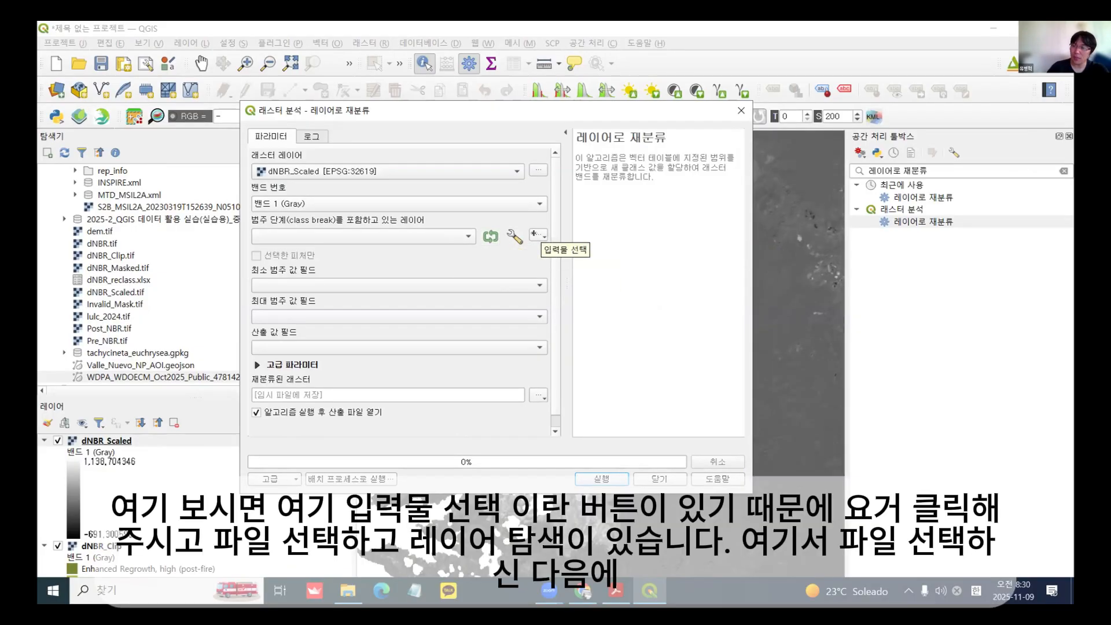
click(536, 234)
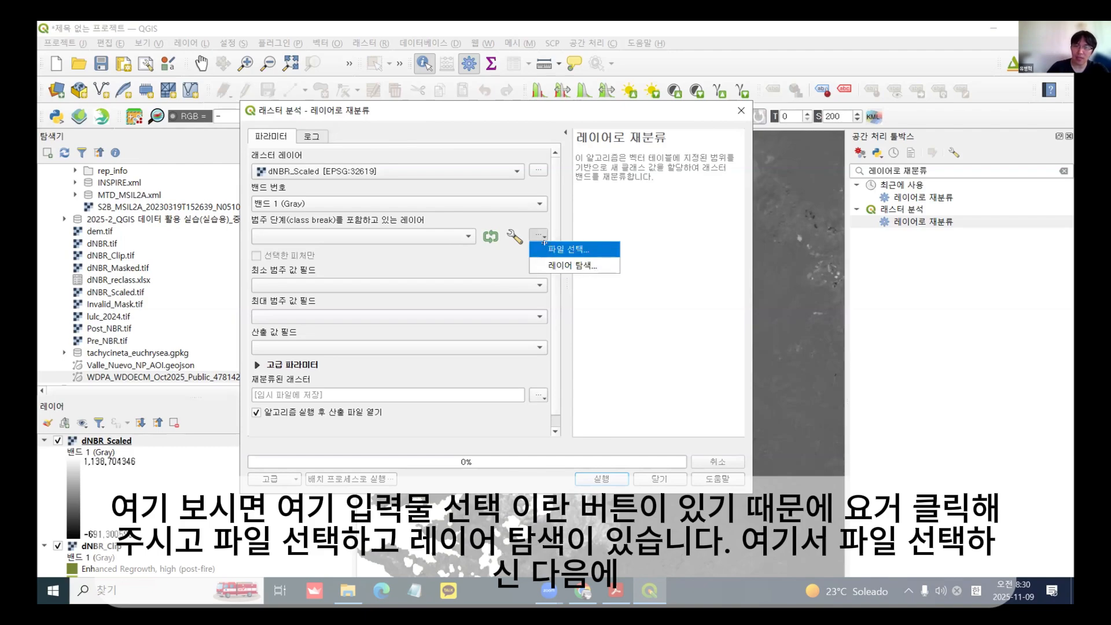
click(546, 247)
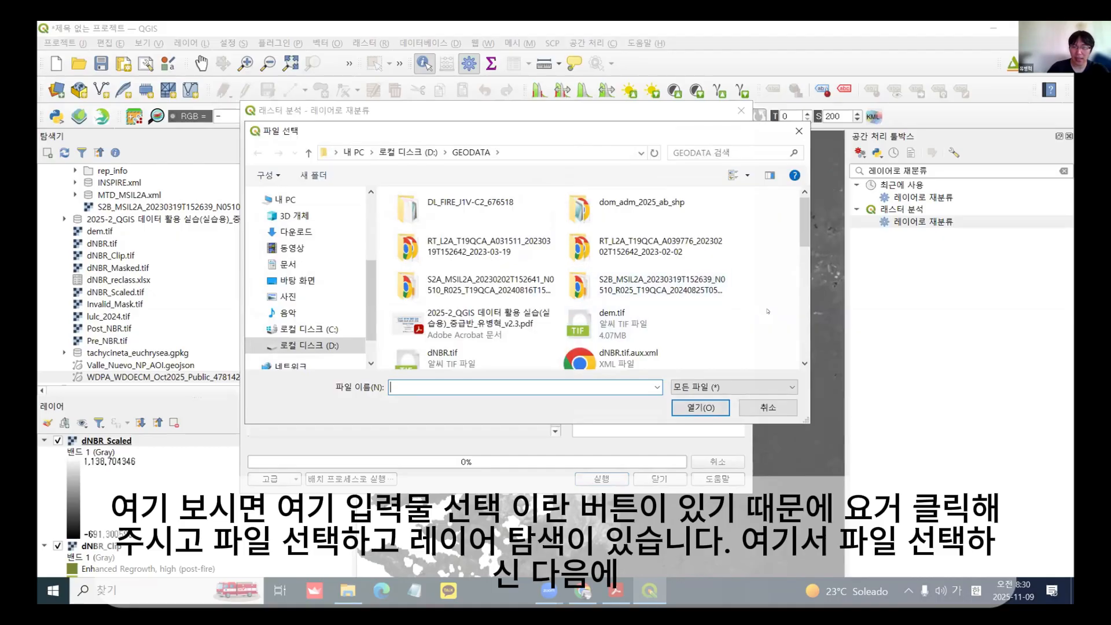
scroll(768, 311, down, 5)
scroll(767, 311, down, 2)
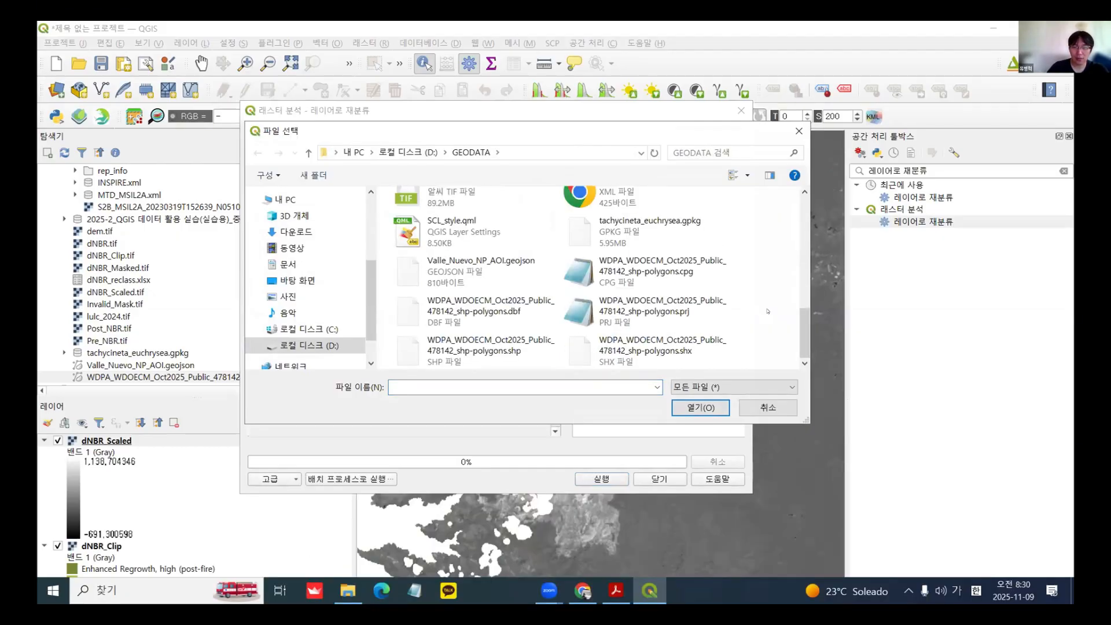
scroll(767, 311, up, 6)
scroll(767, 312, up, 2)
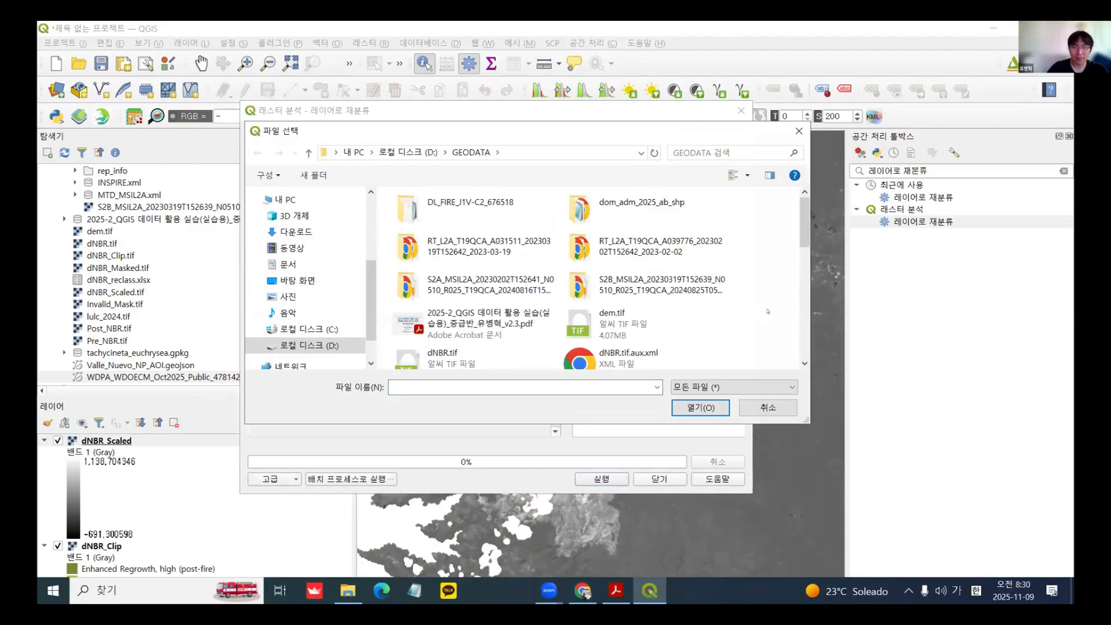
scroll(768, 311, down, 8)
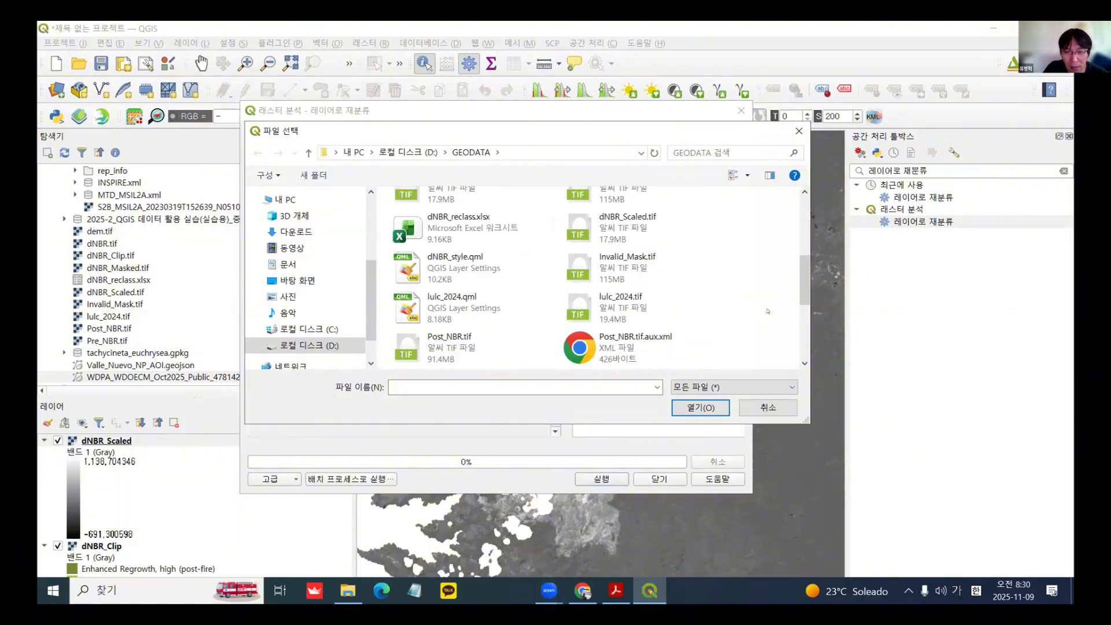
scroll(767, 312, up, 5)
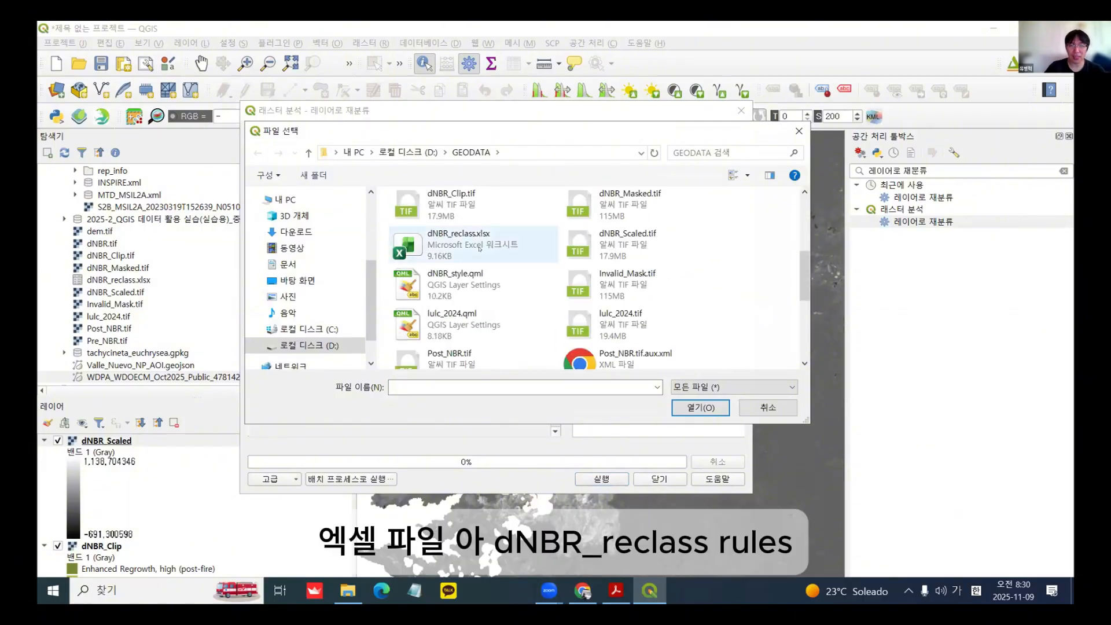
click(479, 248)
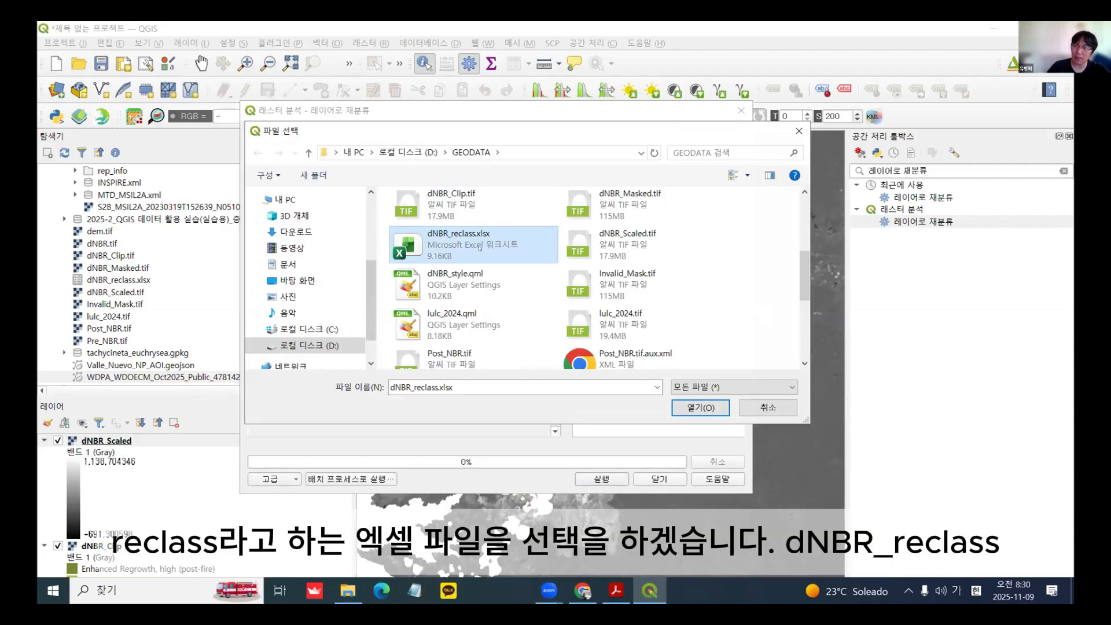
double_click(480, 248)
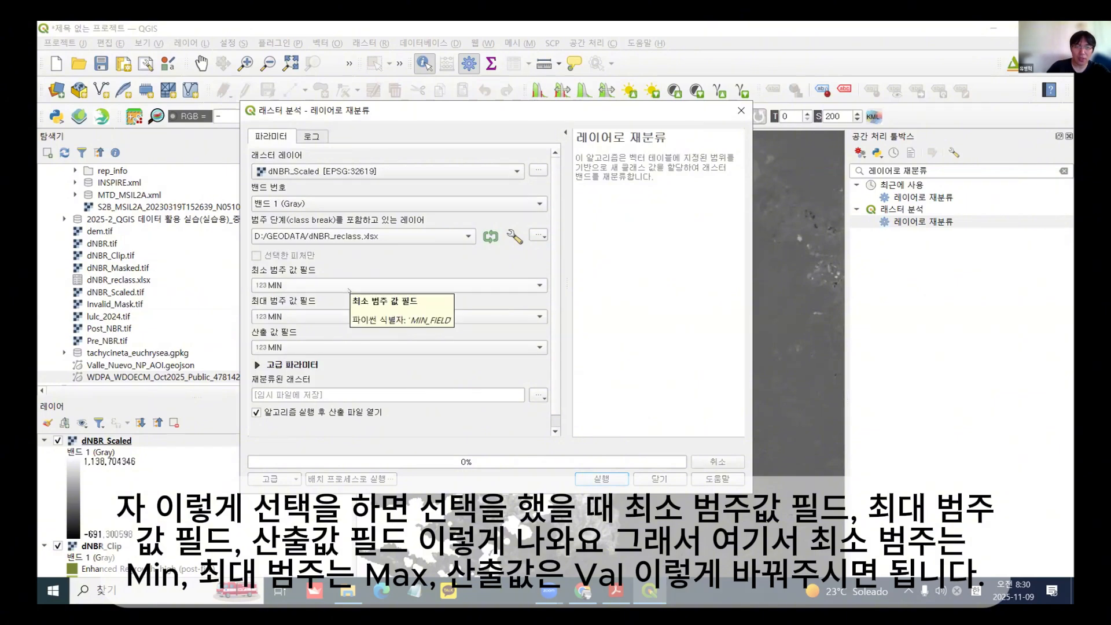
Step: Assign MAX as the maximum class value field and VAL as the output value field
click(333, 317)
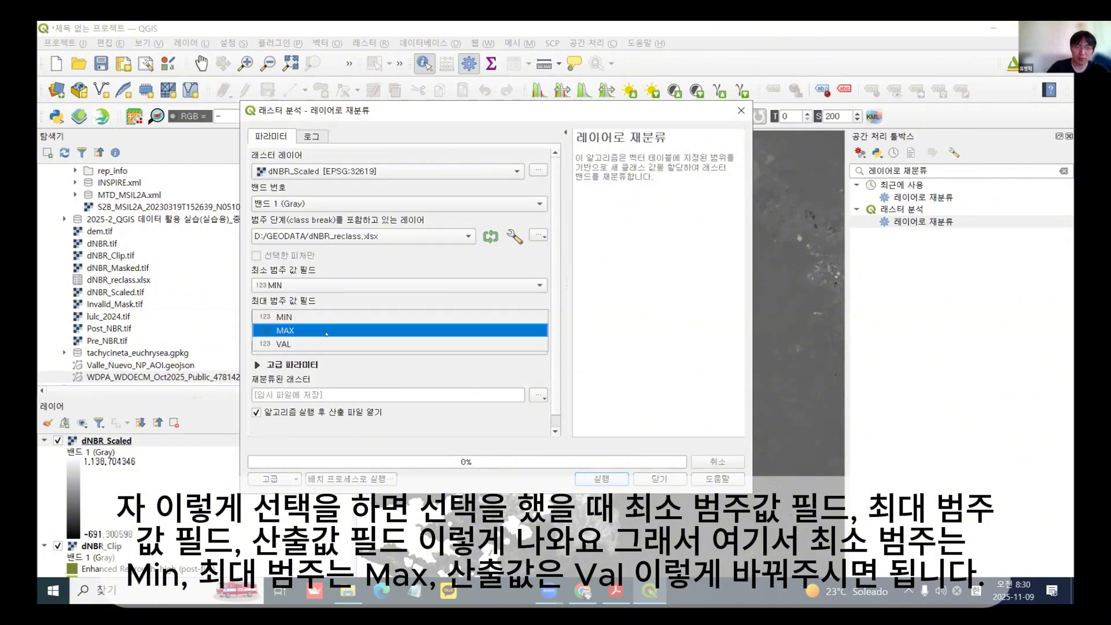
click(326, 330)
click(323, 346)
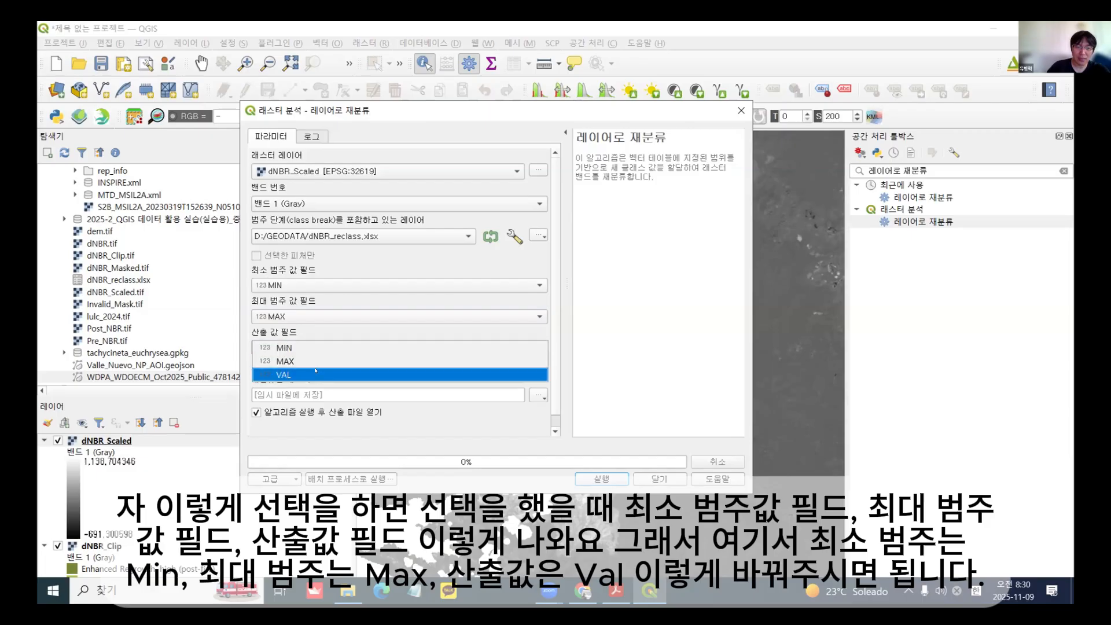
click(316, 373)
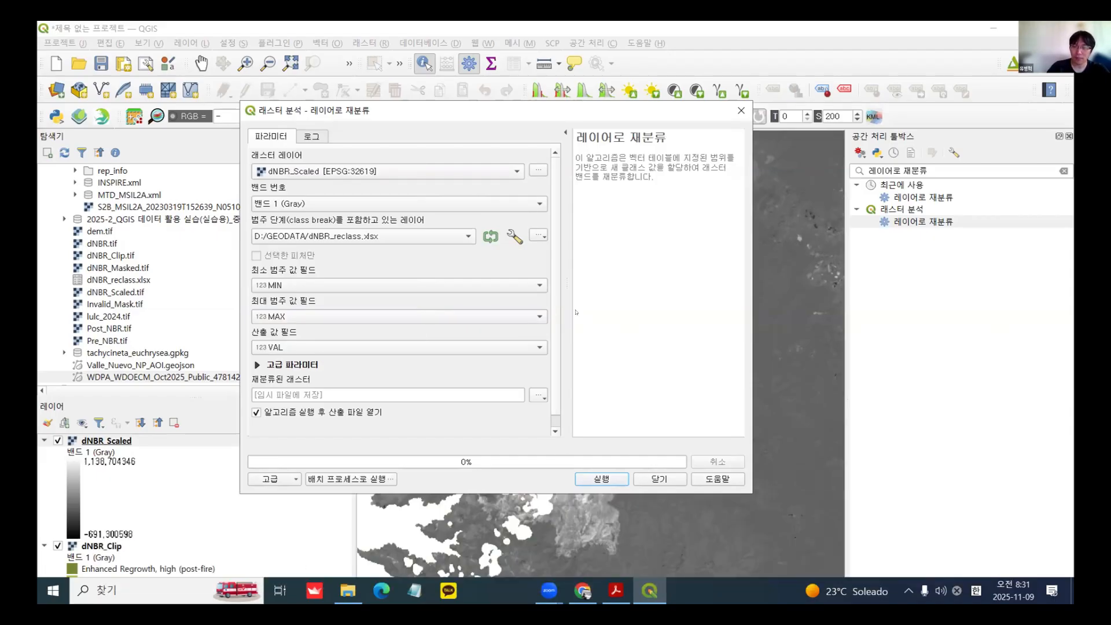
Step: Expand the advanced parameters of the reclassify tool and examine the options for copying it as a Python, qgis_process or JSON command
scroll(551, 395, down, 1)
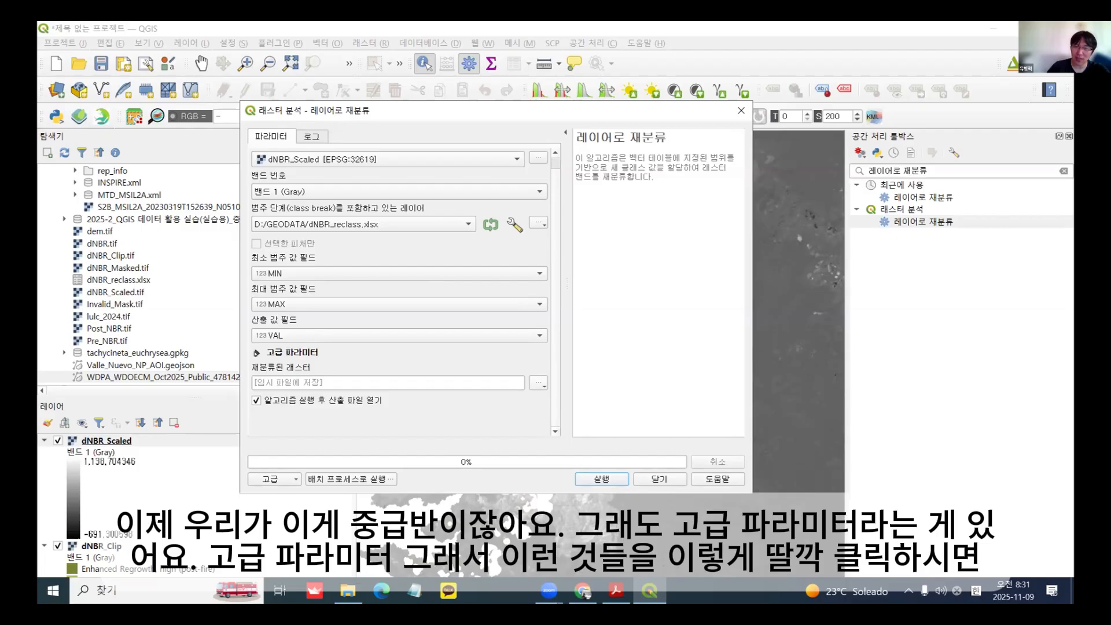
click(256, 353)
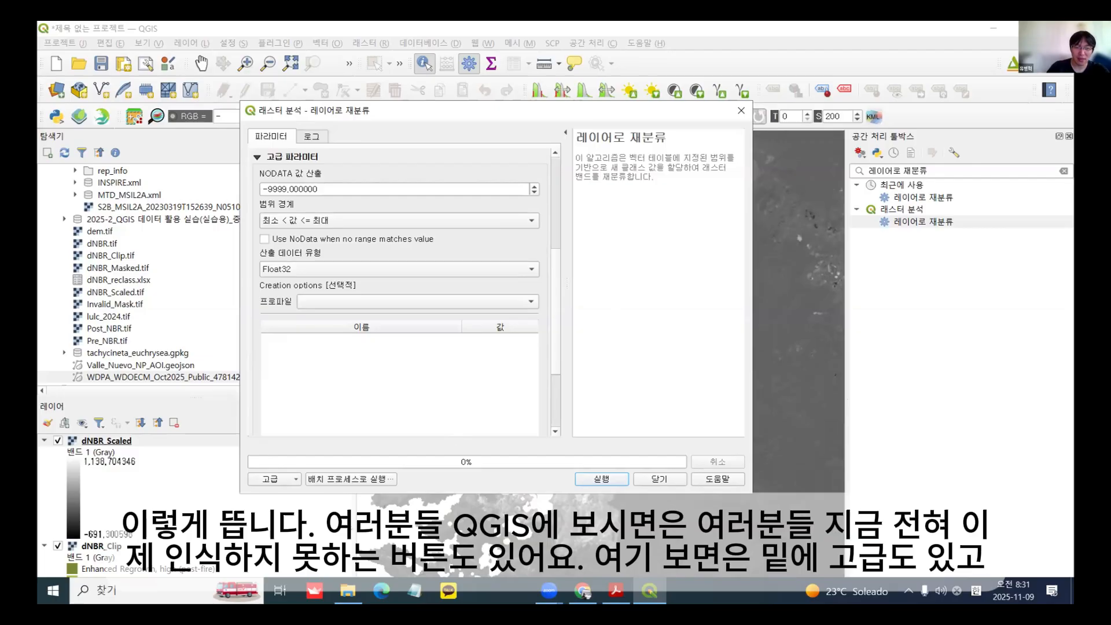
click(274, 478)
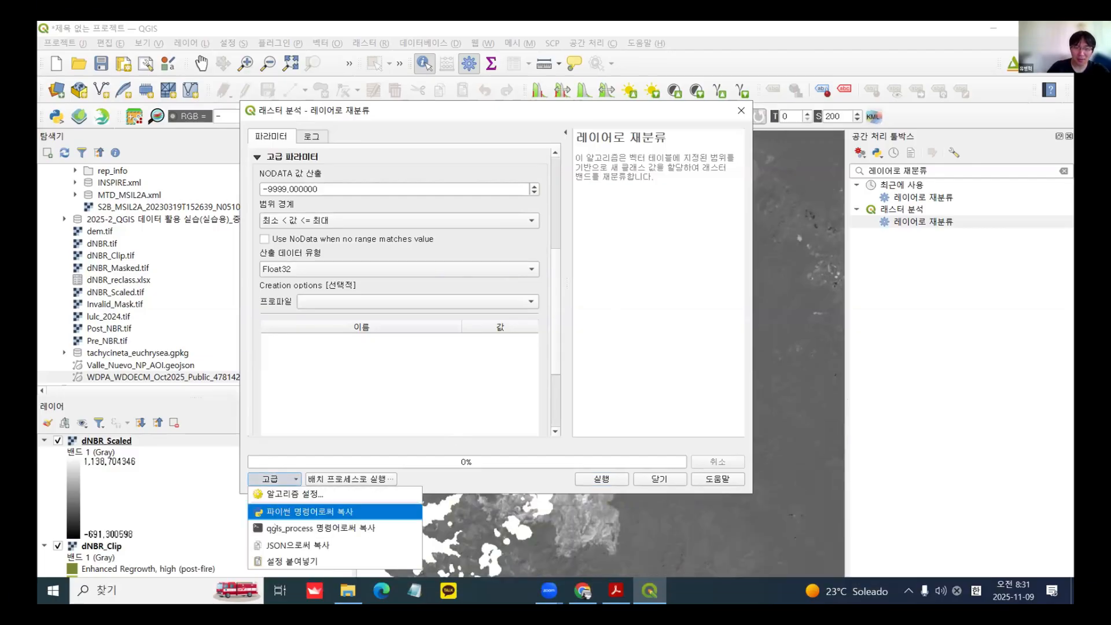
key(Down)
key(Down)
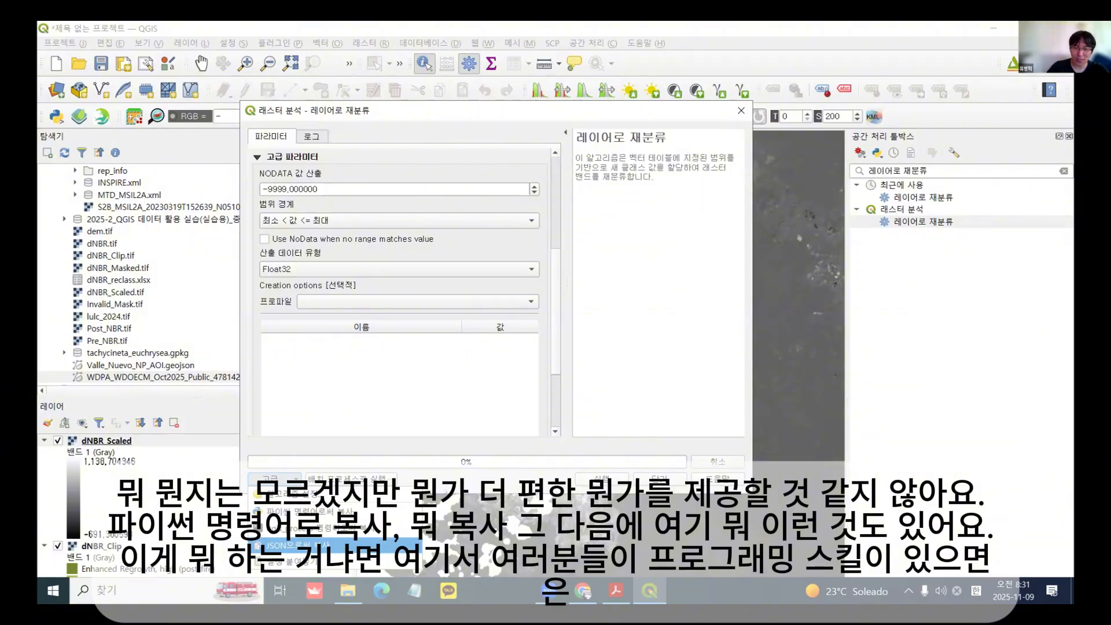
click(367, 476)
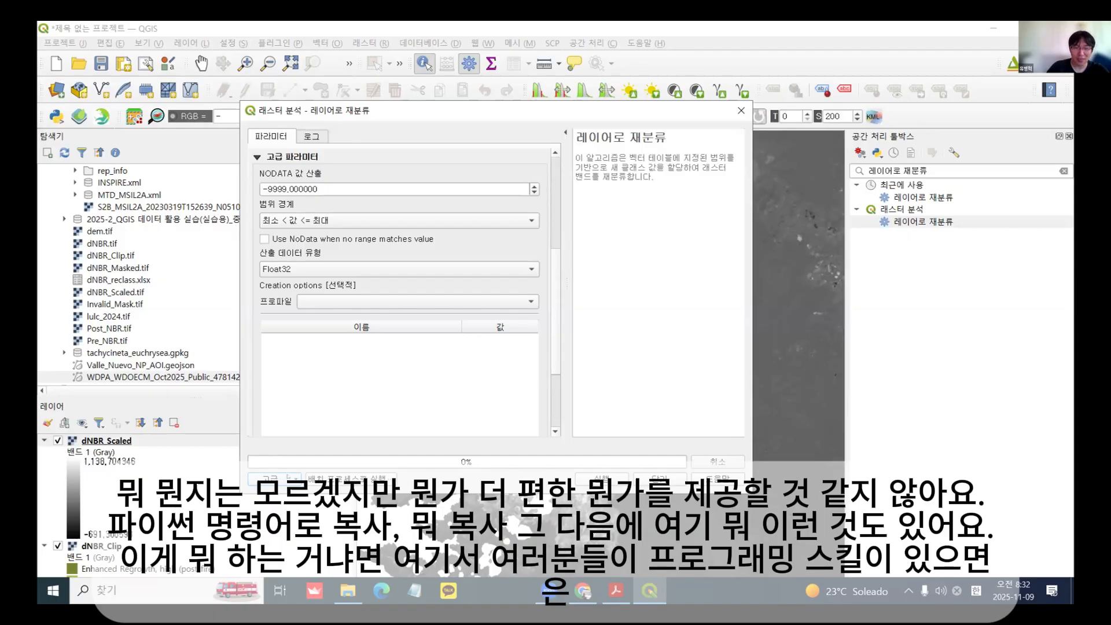
click(287, 477)
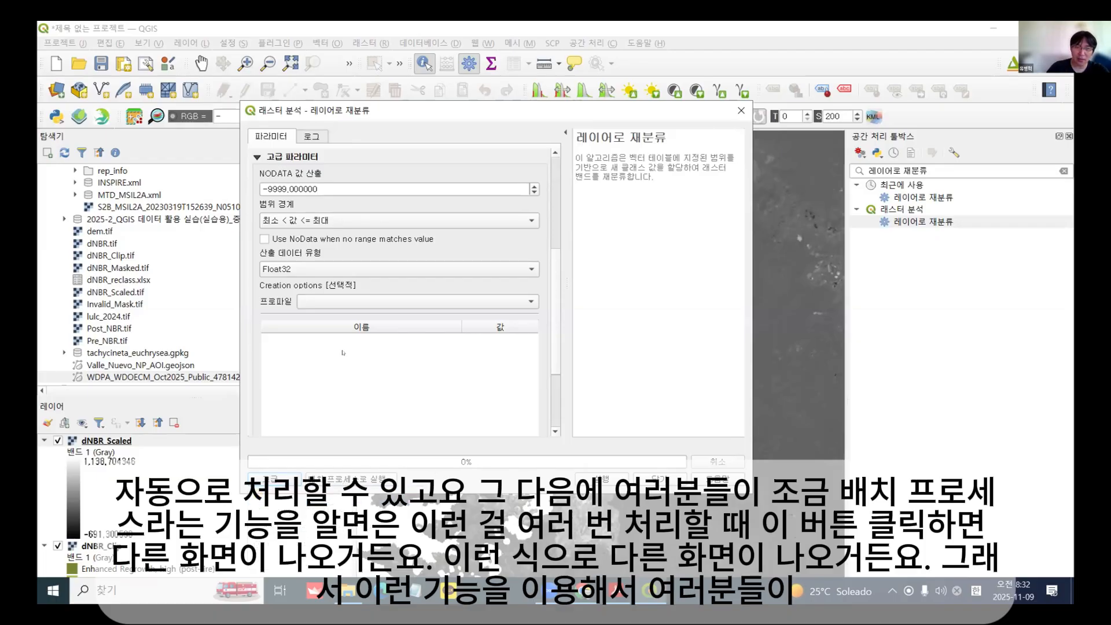
Step: Open the reclassify tool as a batch process and add five more rows to the batch table
click(379, 477)
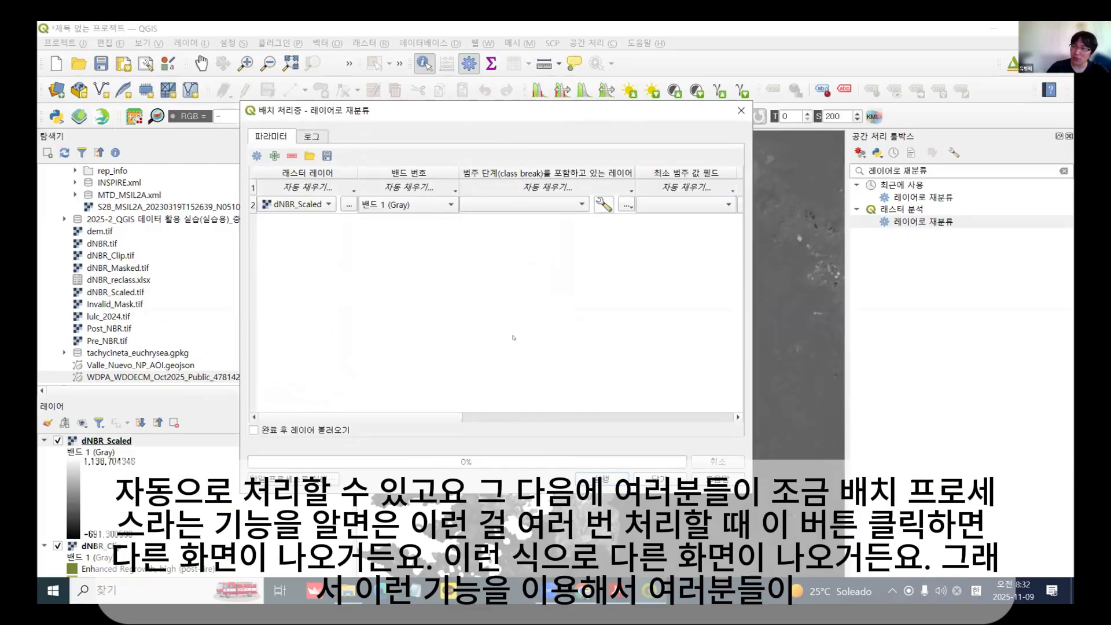
click(274, 156)
click(274, 156)
click(274, 156)
click(275, 157)
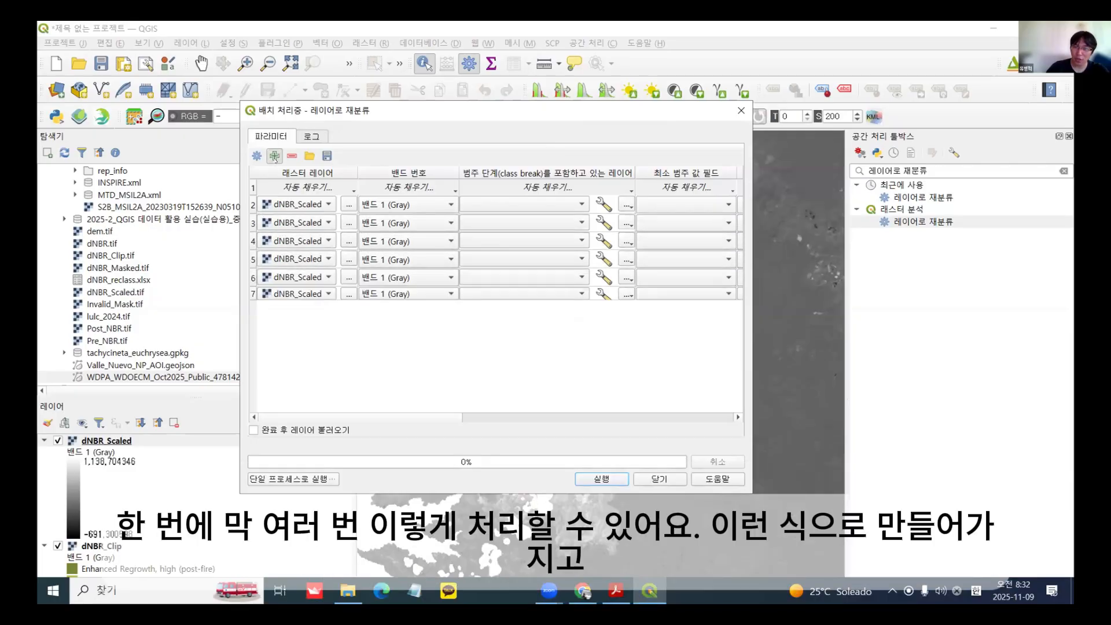
Step: Add more rows to the batch table and return the reclassify tool to single-process mode
click(275, 156)
click(275, 156)
click(274, 156)
click(274, 156)
click(274, 157)
click(274, 156)
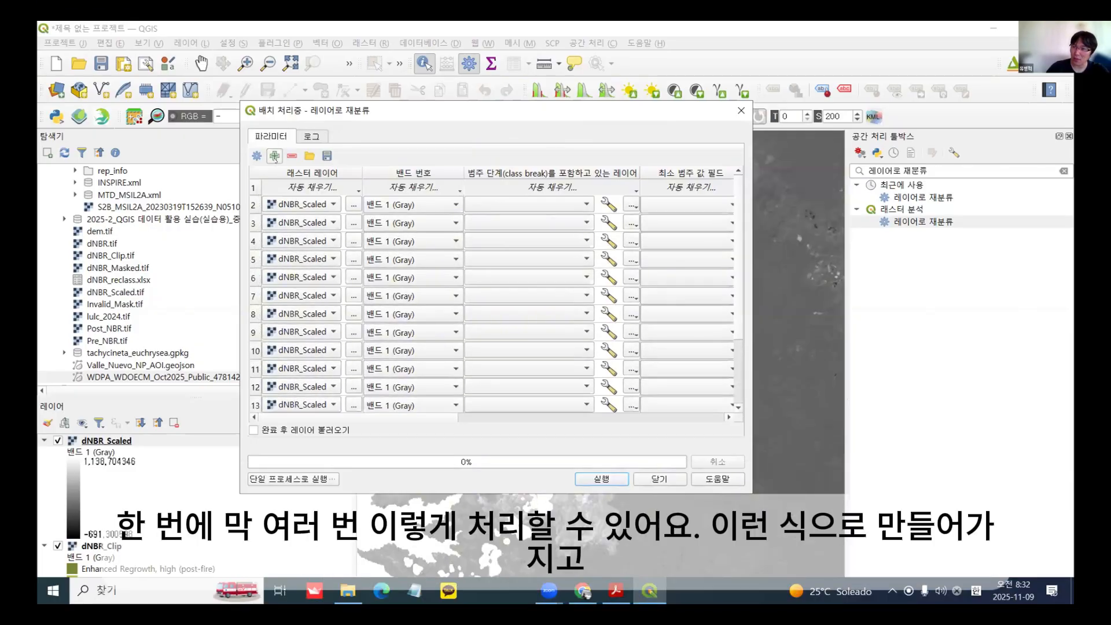
click(274, 156)
click(274, 156)
click(274, 156)
click(274, 156)
click(275, 156)
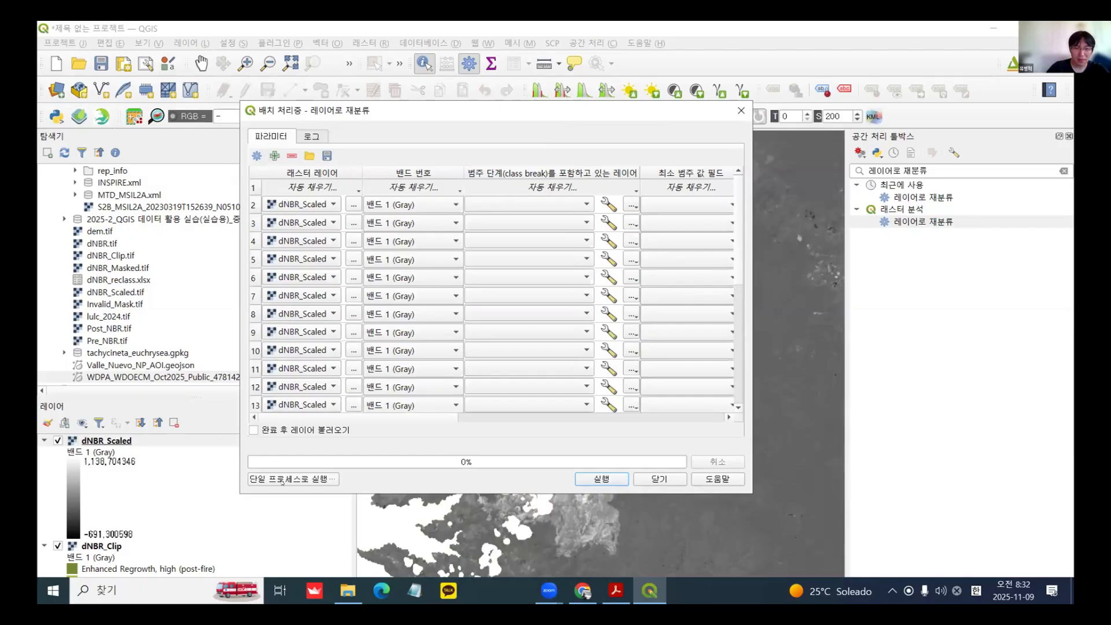
click(293, 480)
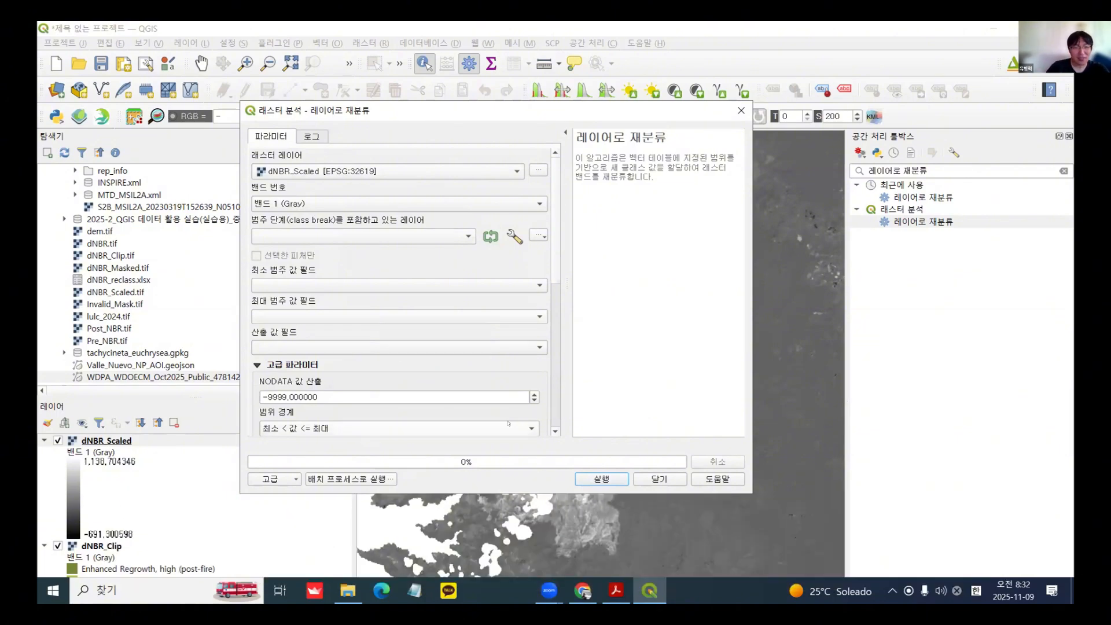
Step: Set the range boundaries to min <= value <= max per the PDF guide and enable Use NoData when no range matches value
scroll(456, 326, down, 5)
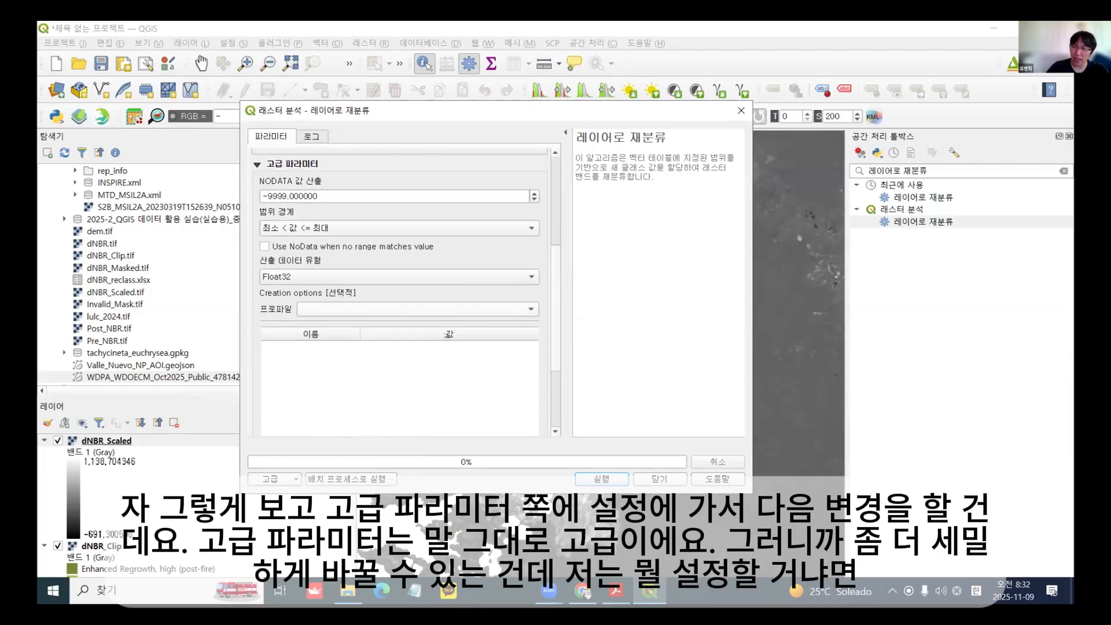
click(617, 591)
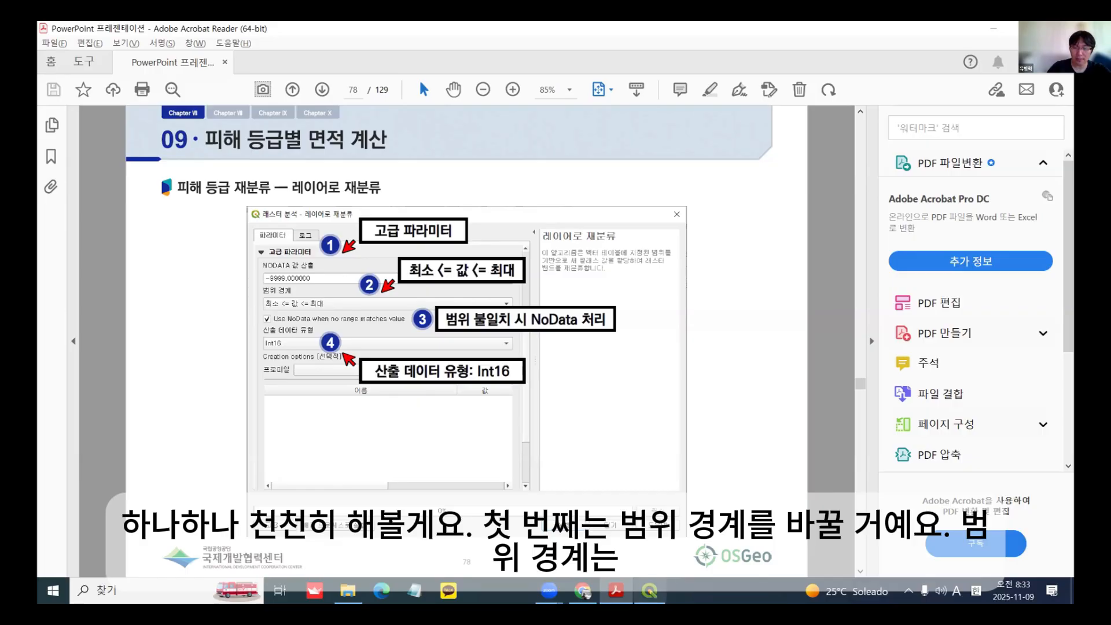
click(650, 591)
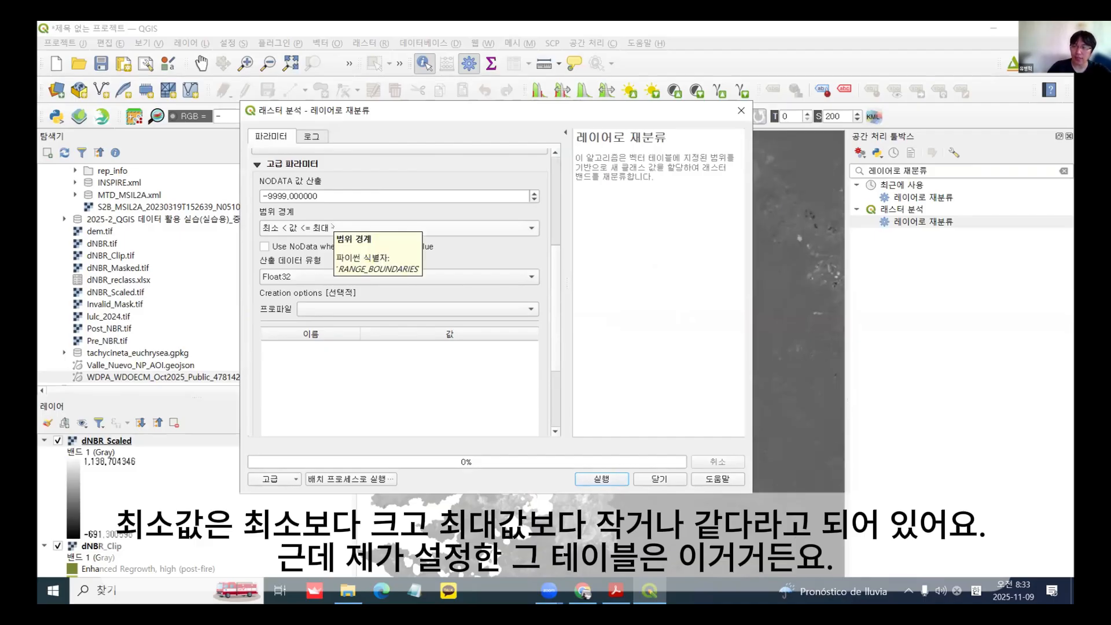
click(333, 226)
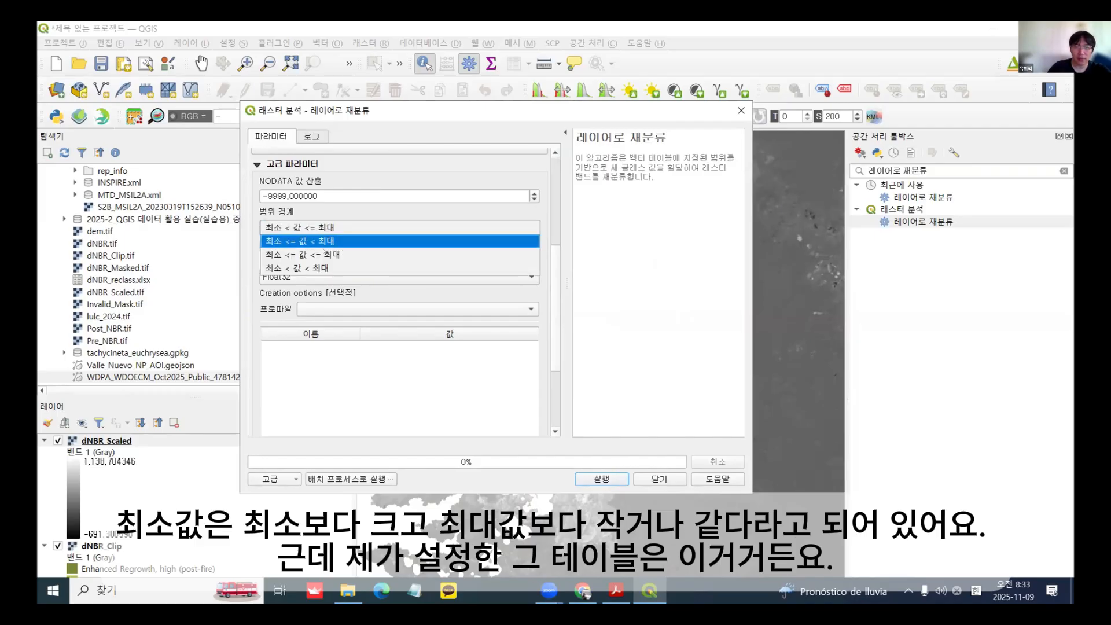
click(326, 244)
click(326, 229)
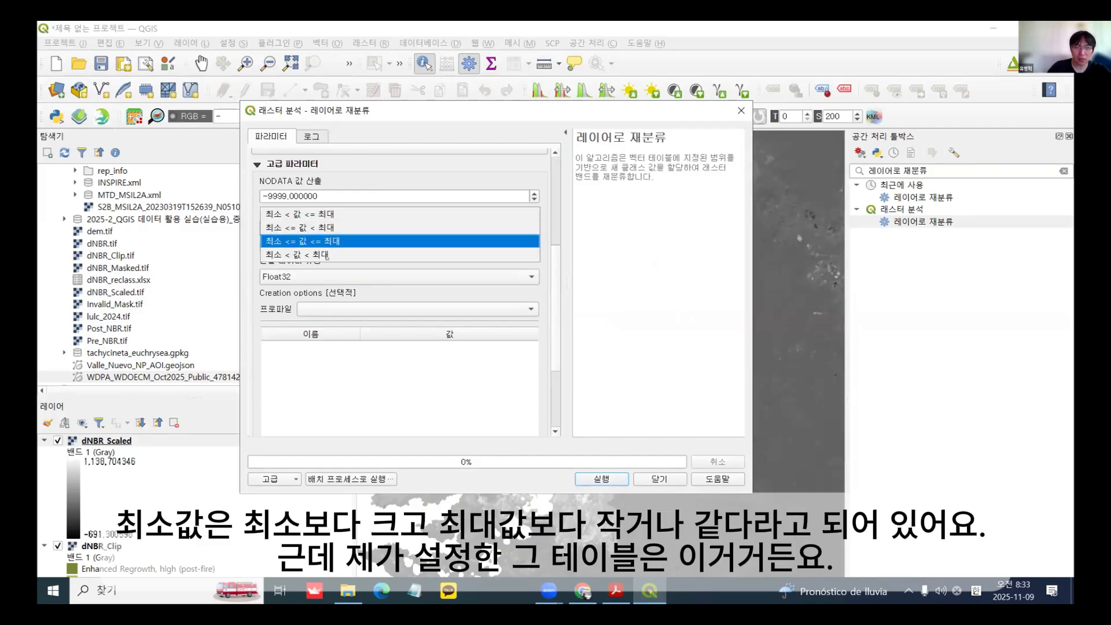
click(291, 242)
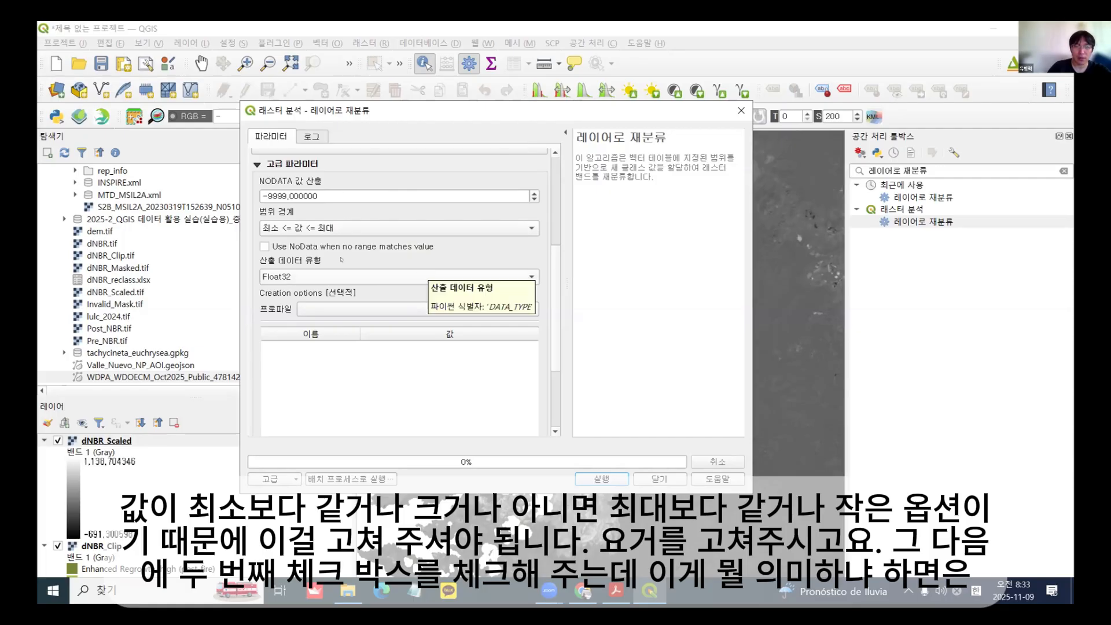
click(265, 247)
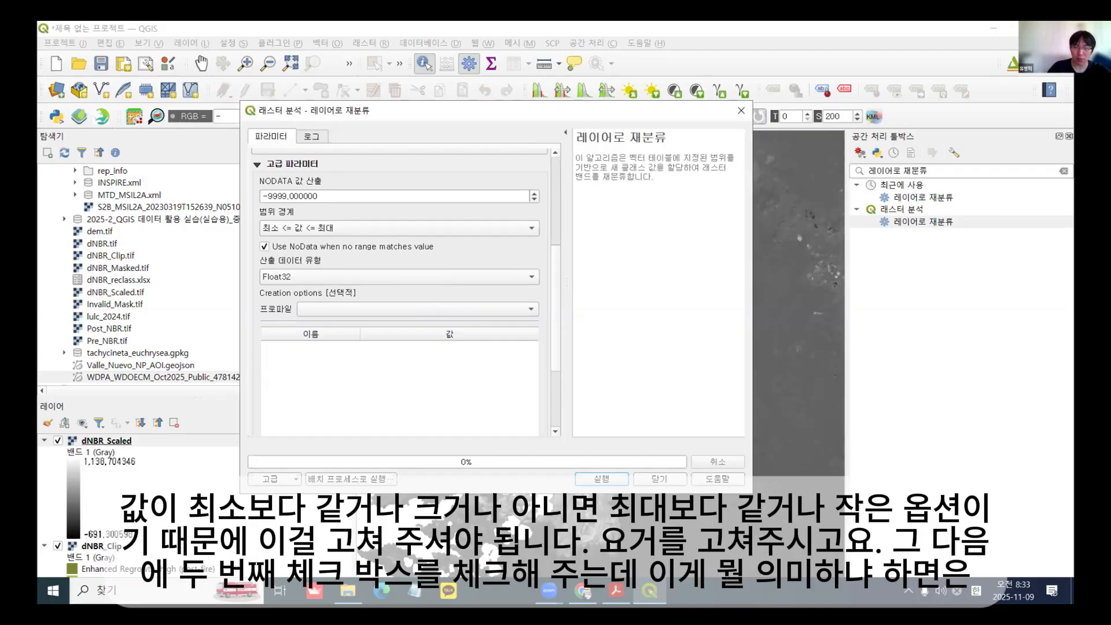
Step: Consult the PDF guide in Acrobat Reader and set the output data type to Int32 in QGIS
click(616, 590)
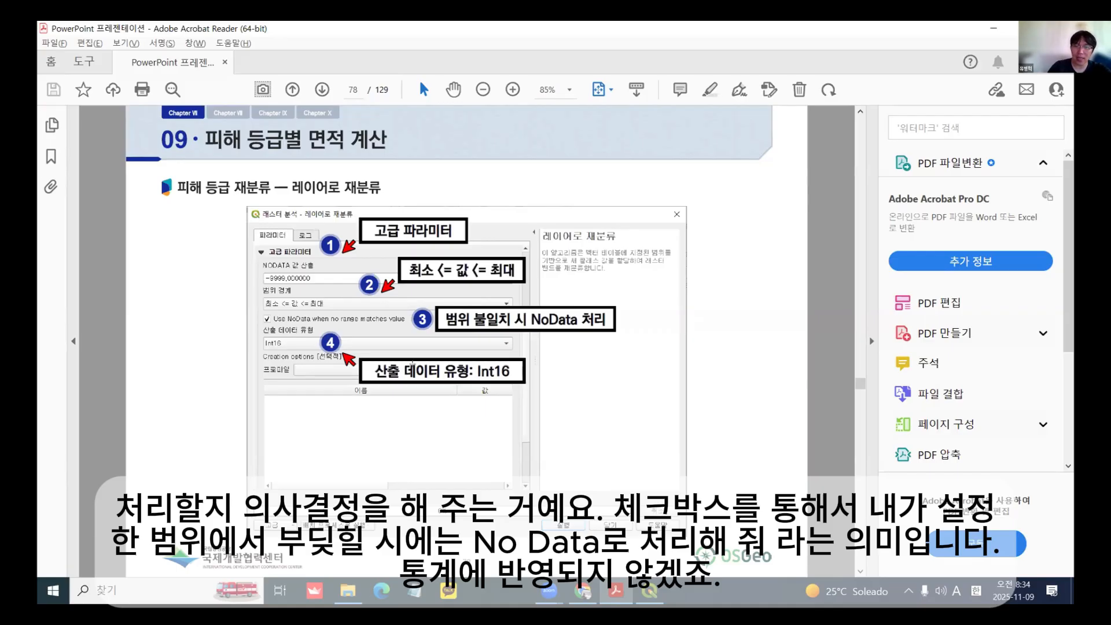
mouse_move(660, 588)
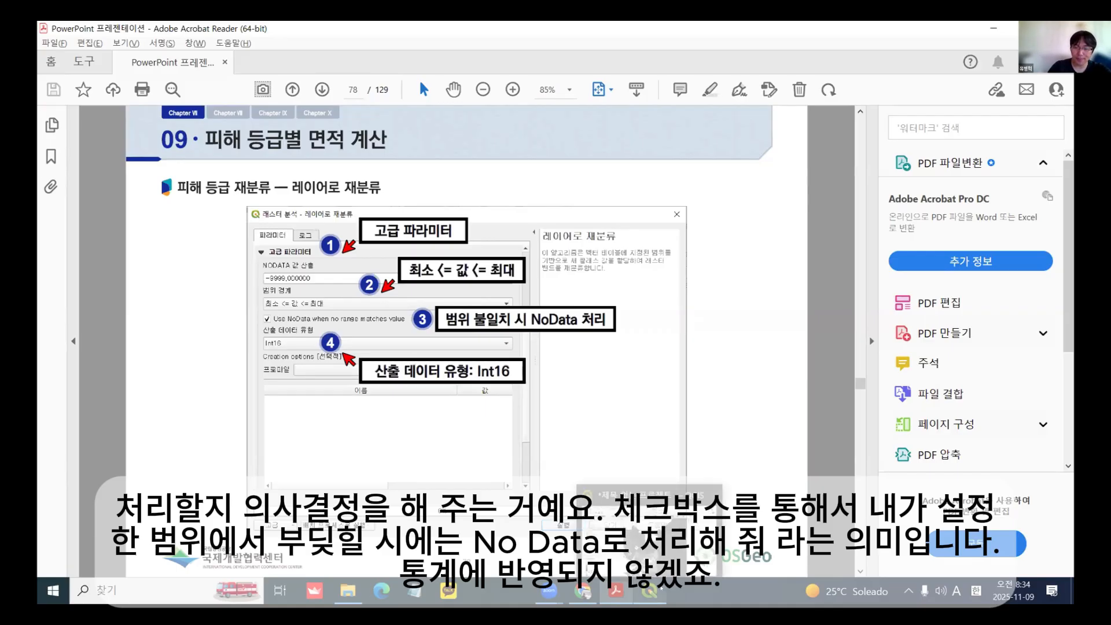
click(661, 588)
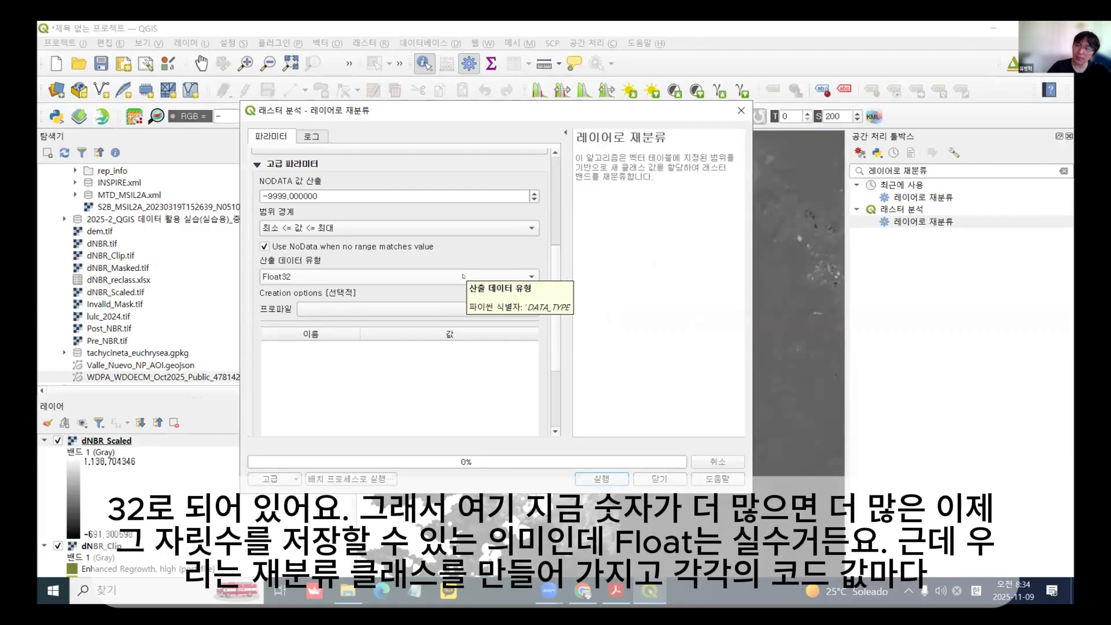
click(463, 276)
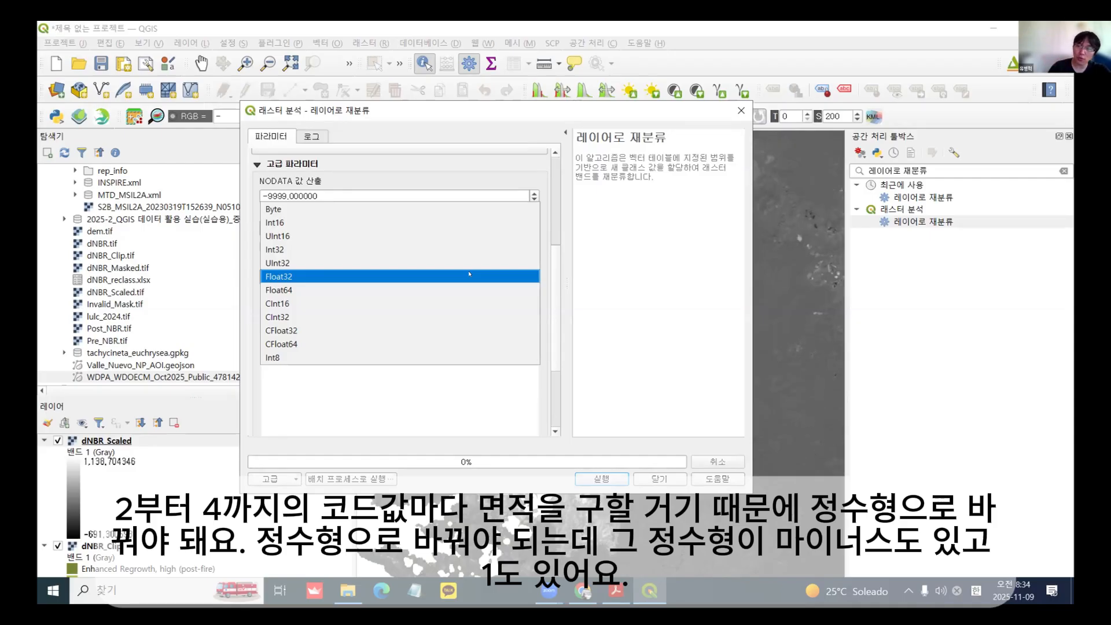
click(431, 250)
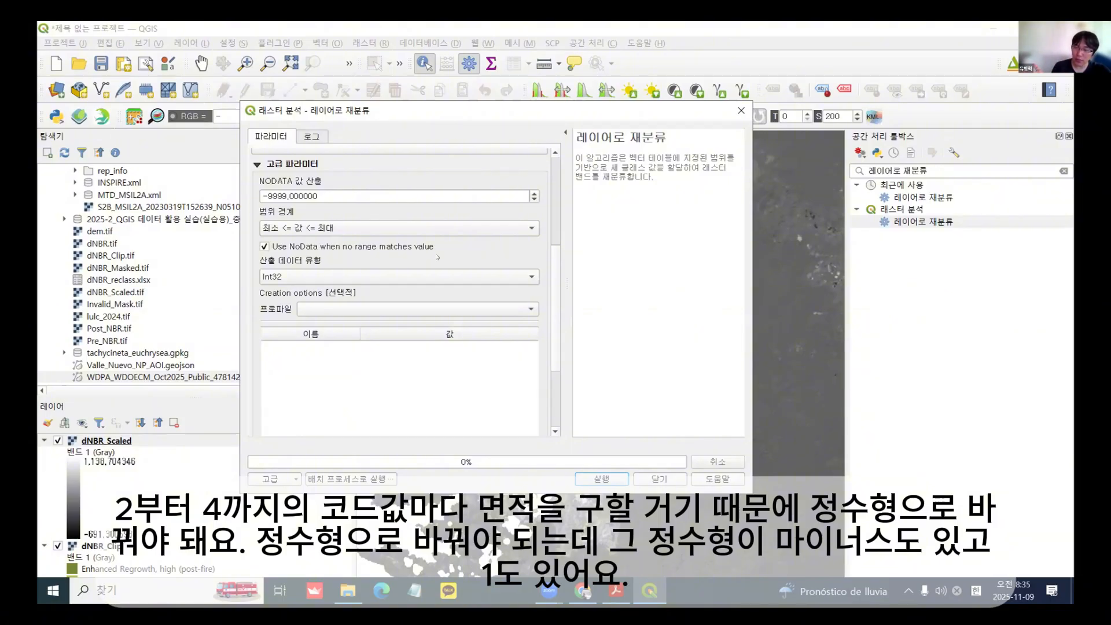
Step: Switch to the PDF guide in Acrobat Reader and review the MIN, MAX and VAL class table on page 76
click(616, 590)
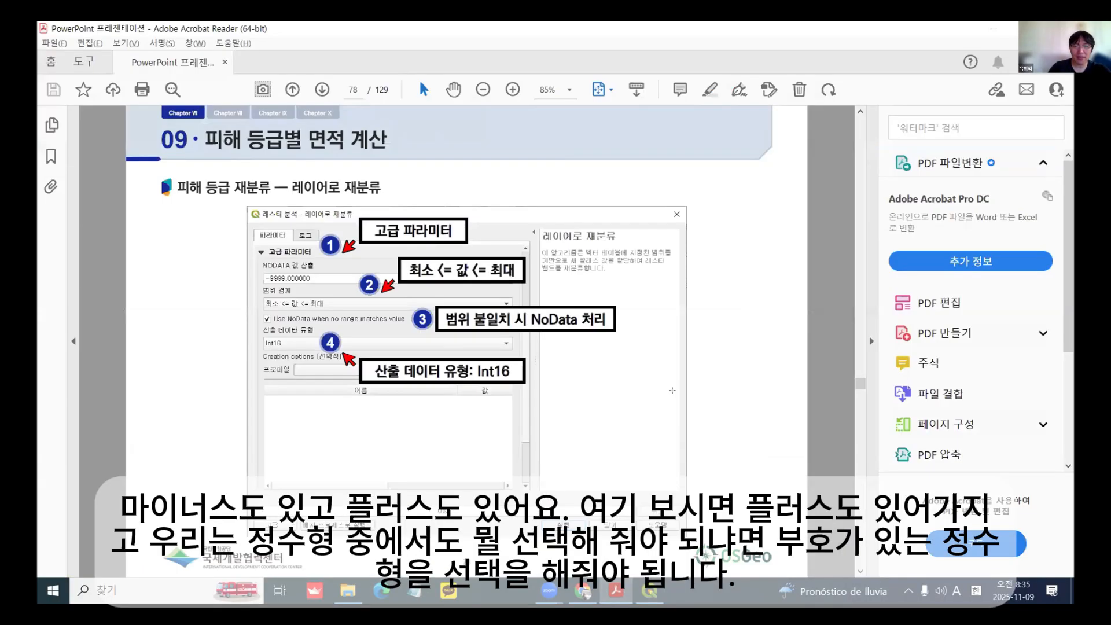
key(Left)
key(Left)
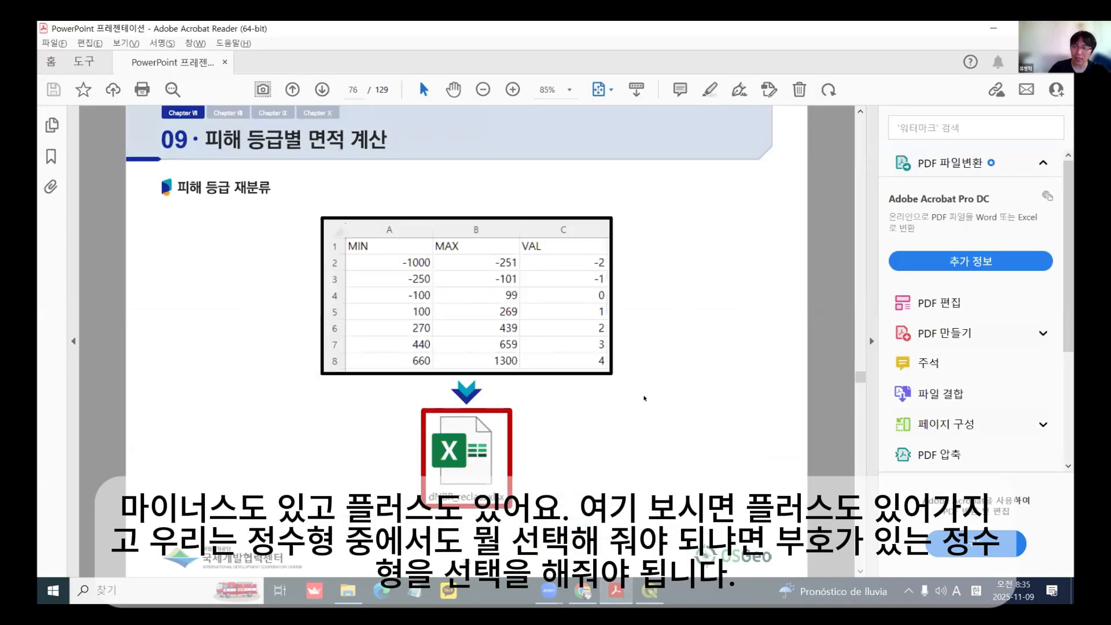
key(Right)
key(Right)
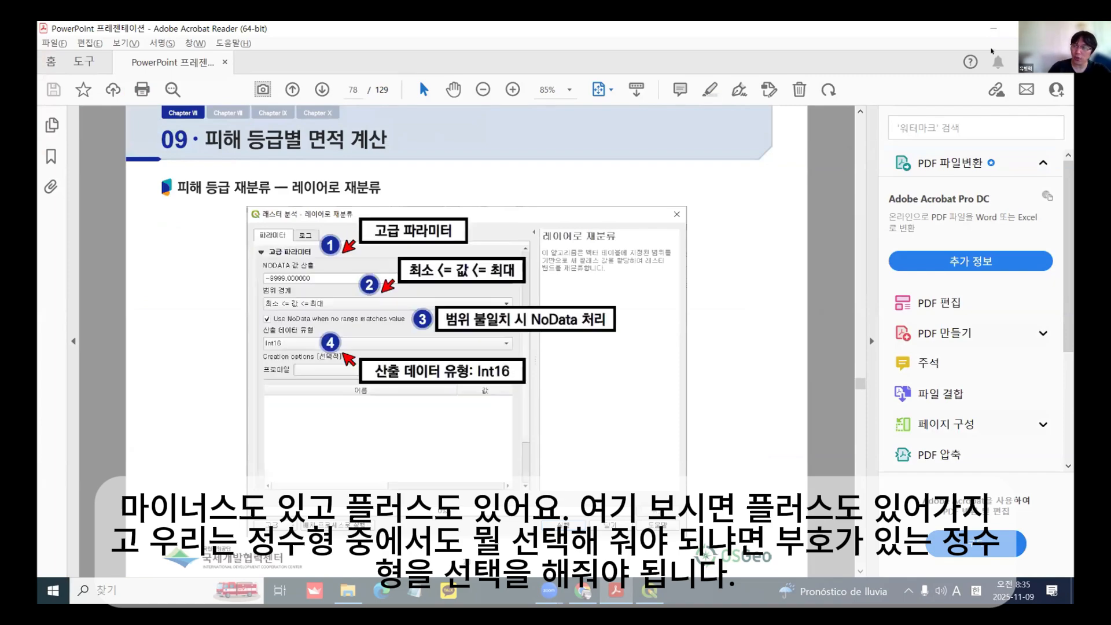
click(992, 26)
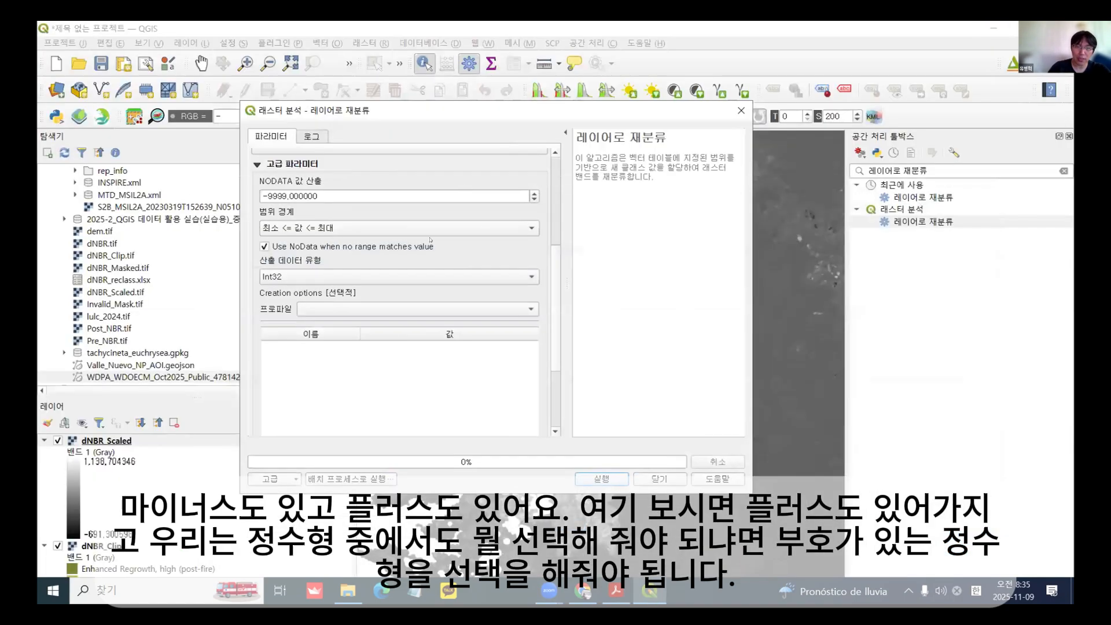
Step: Check the recommended type in the PDF guide and set the reclassify tool's output data type to Int16
click(410, 276)
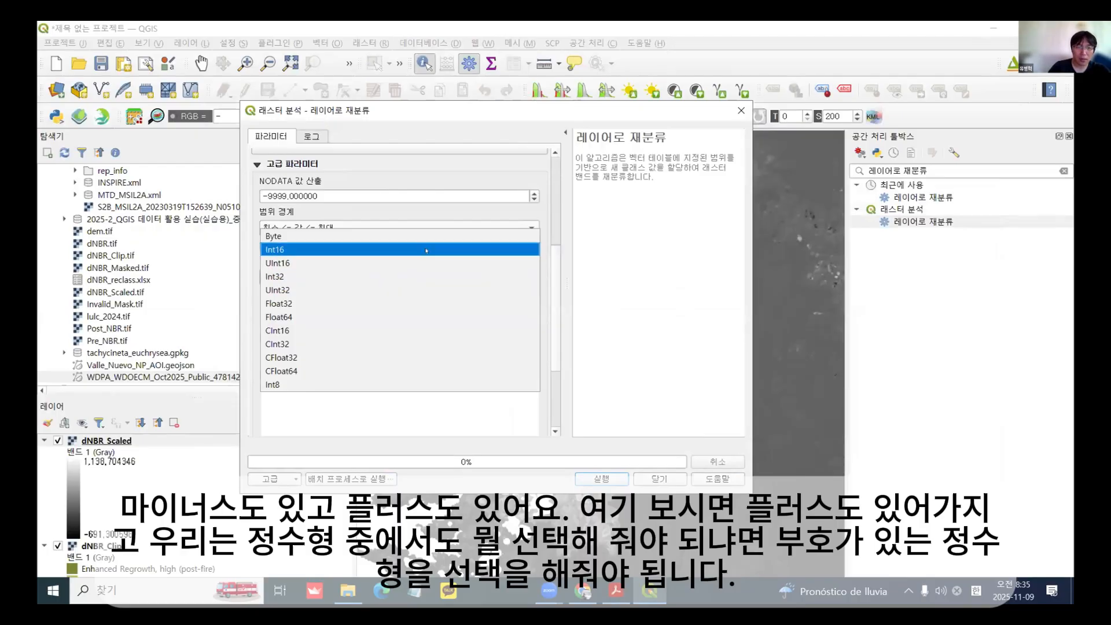
click(616, 591)
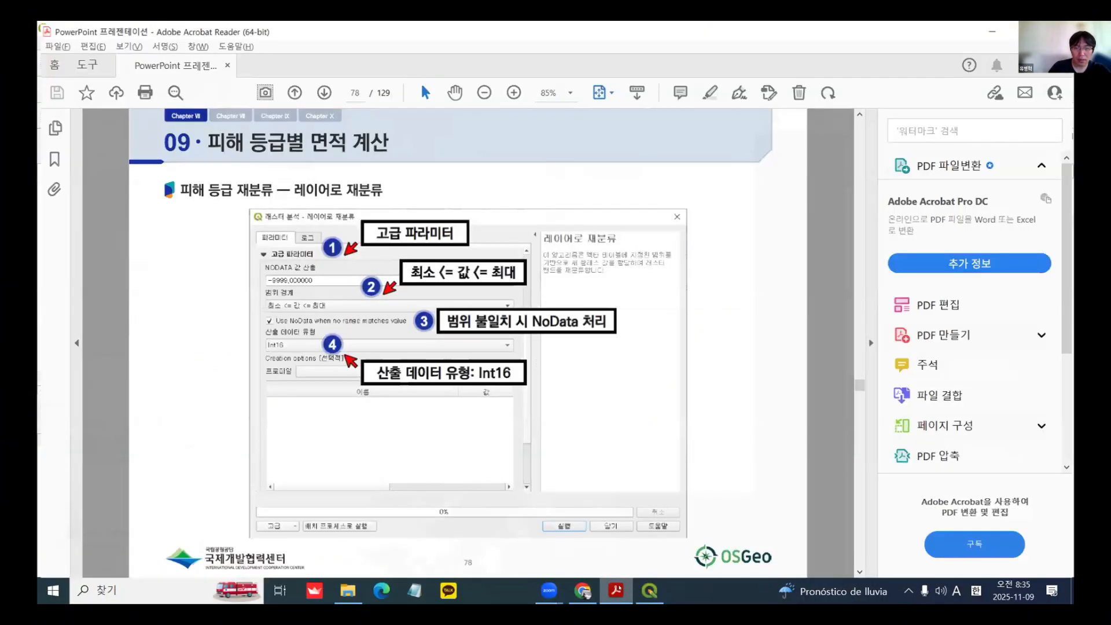
click(649, 590)
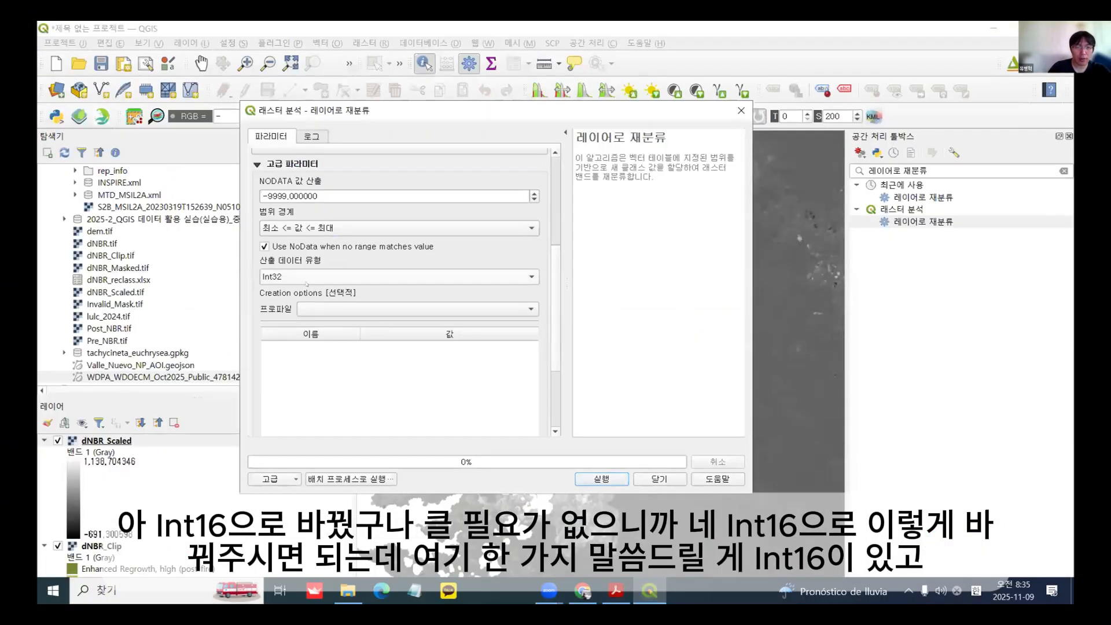
click(332, 276)
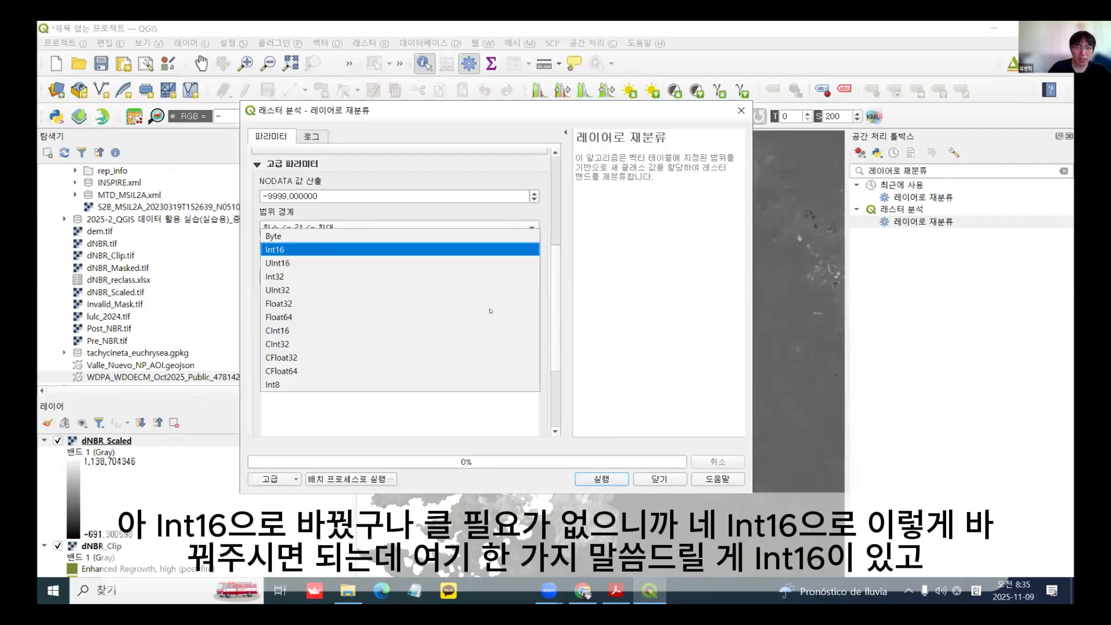
click(342, 266)
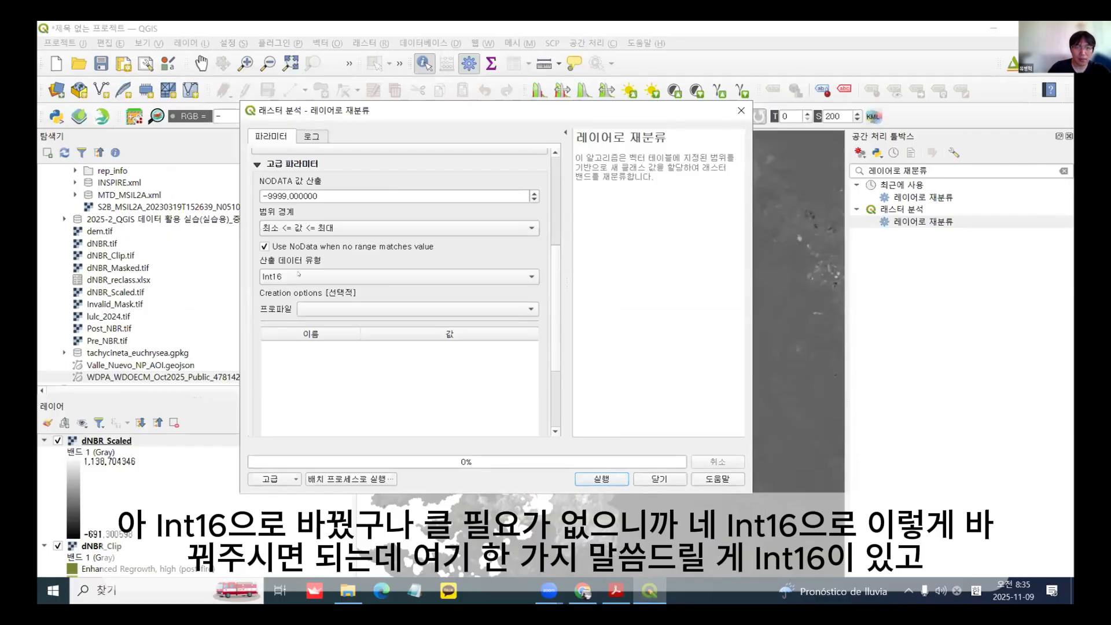
click(360, 275)
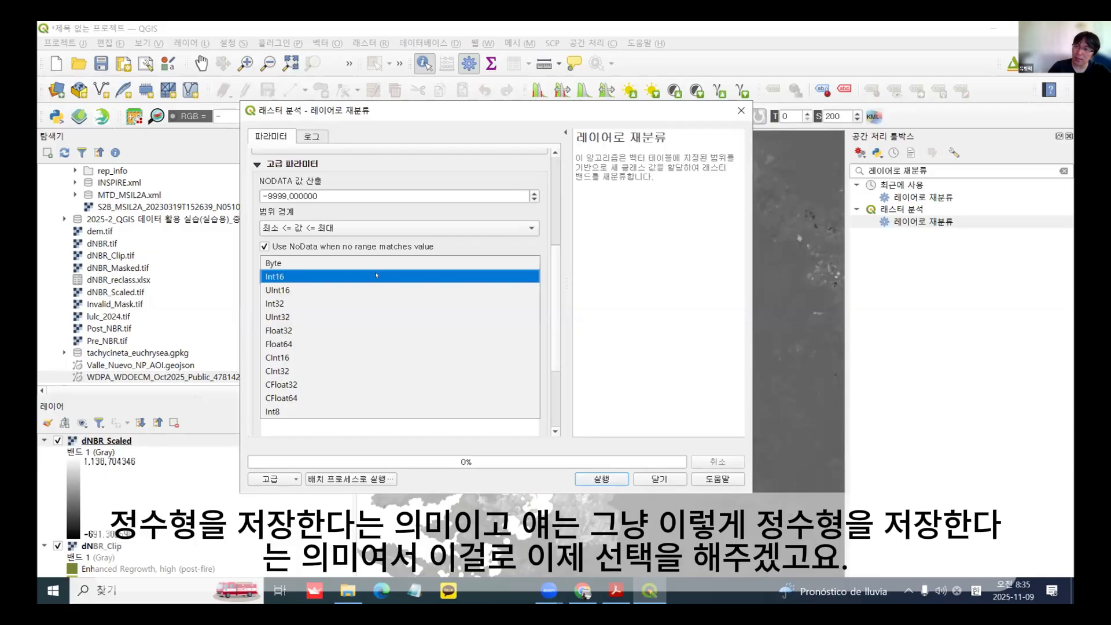
click(377, 275)
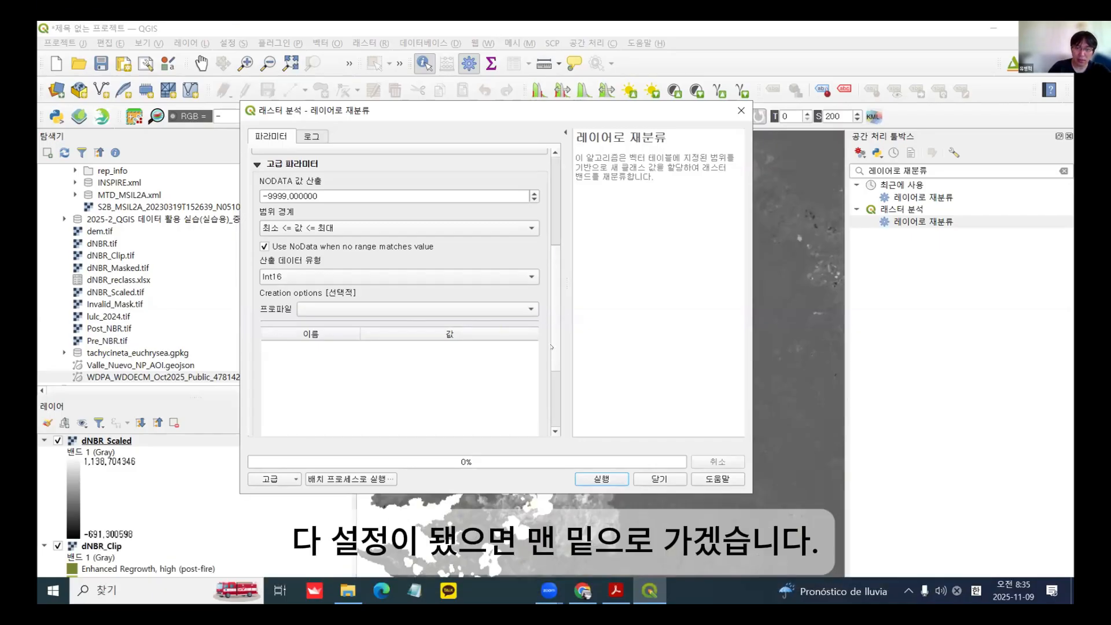
Step: Switch to the PDF guide in Acrobat Reader and copy the output name dNBR_Reclass from page 79
scroll(552, 347, down, 4)
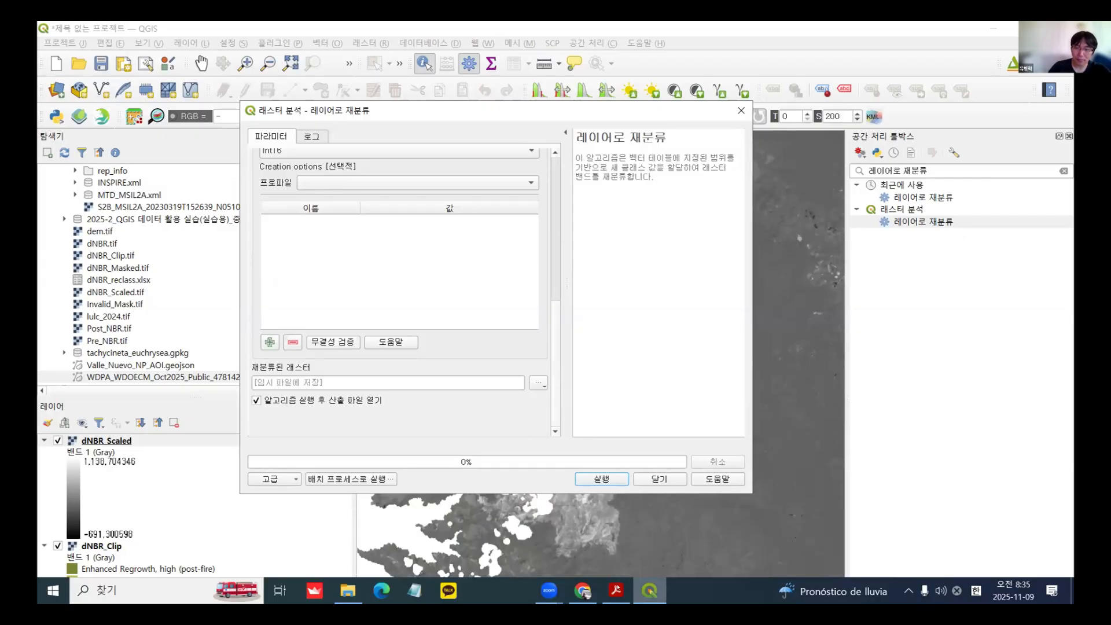
click(616, 591)
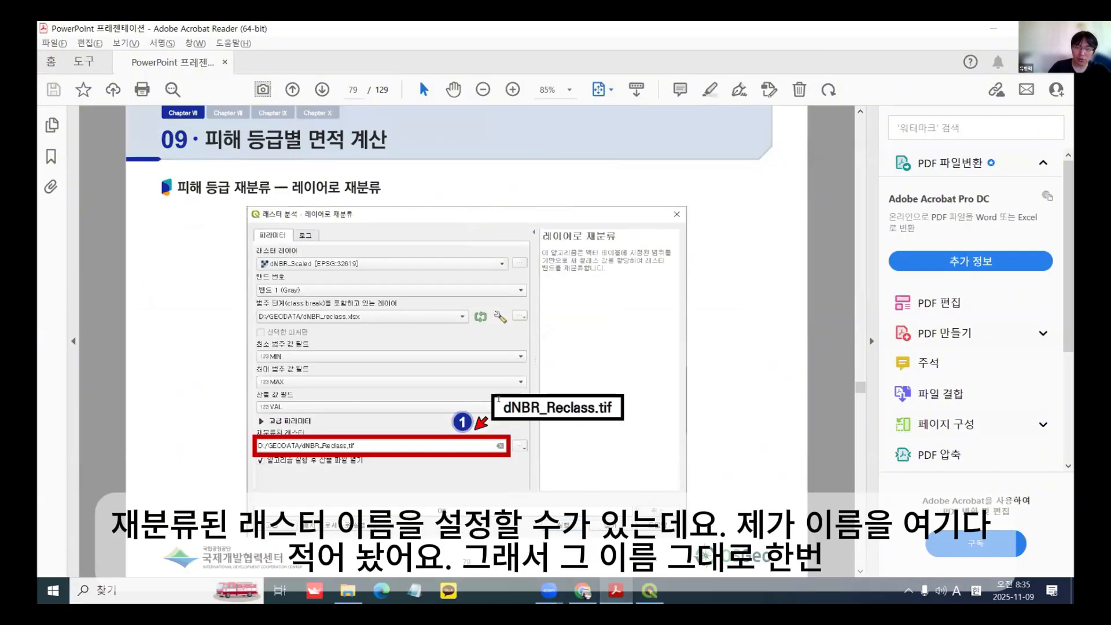
drag(501, 407, 588, 413)
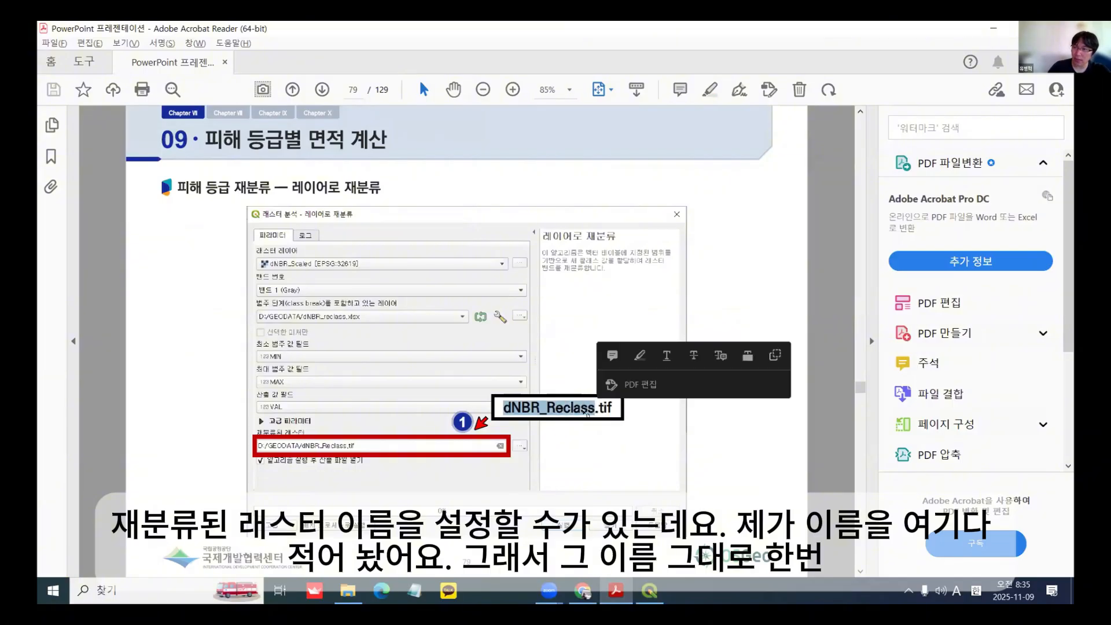
right_click(567, 409)
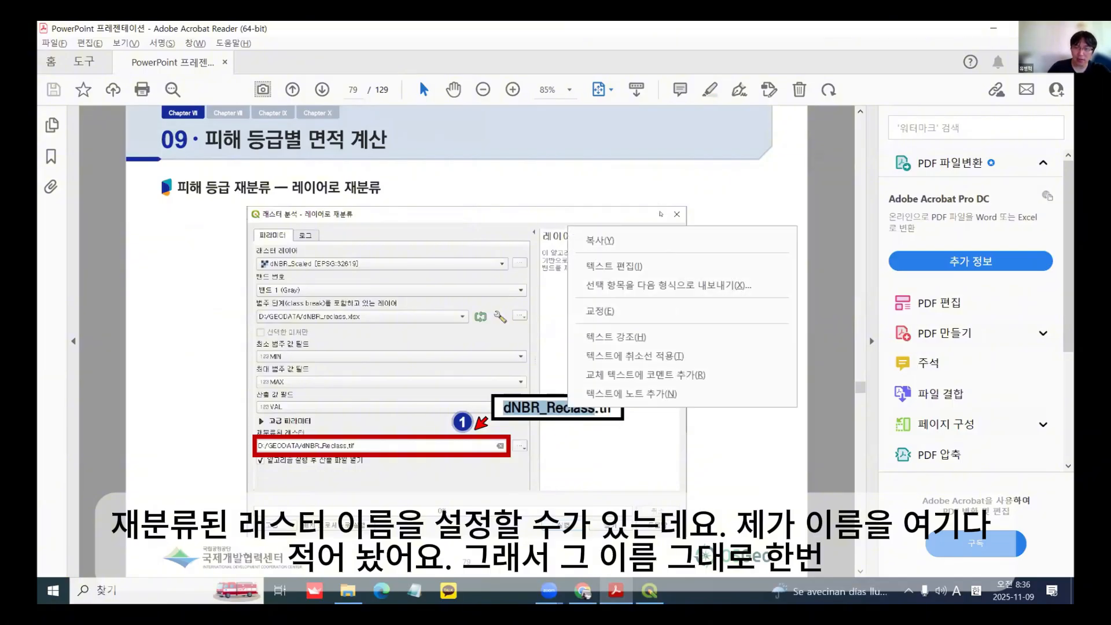
click(600, 240)
Step: Return to QGIS and set the reclassified raster's output to a TIF file named dNBR_Reclass in D:\GEODATA
click(649, 590)
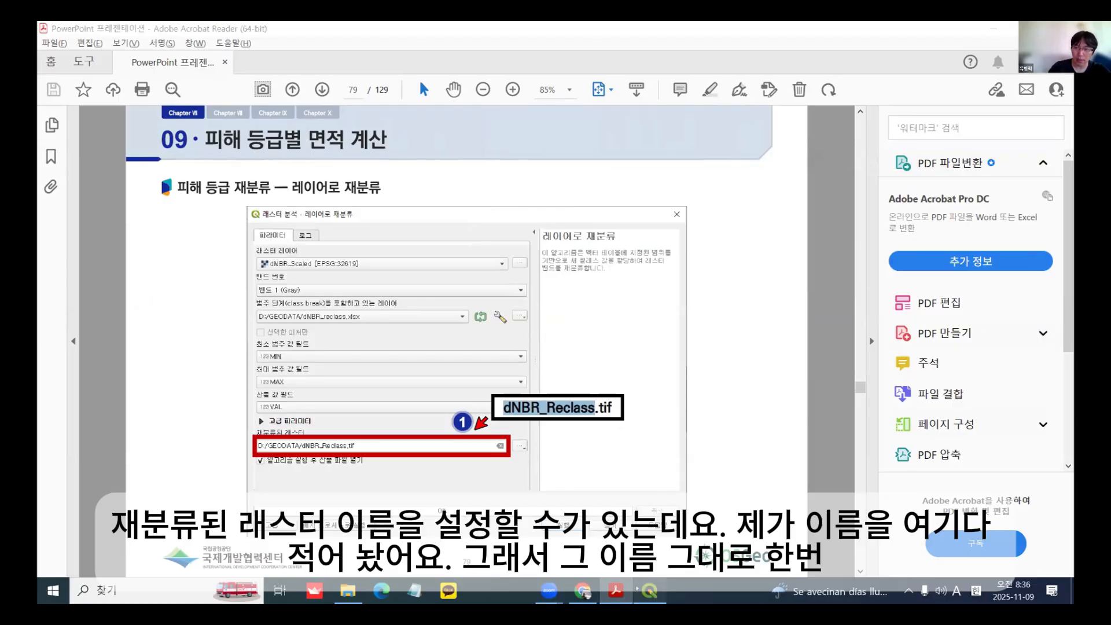
click(539, 383)
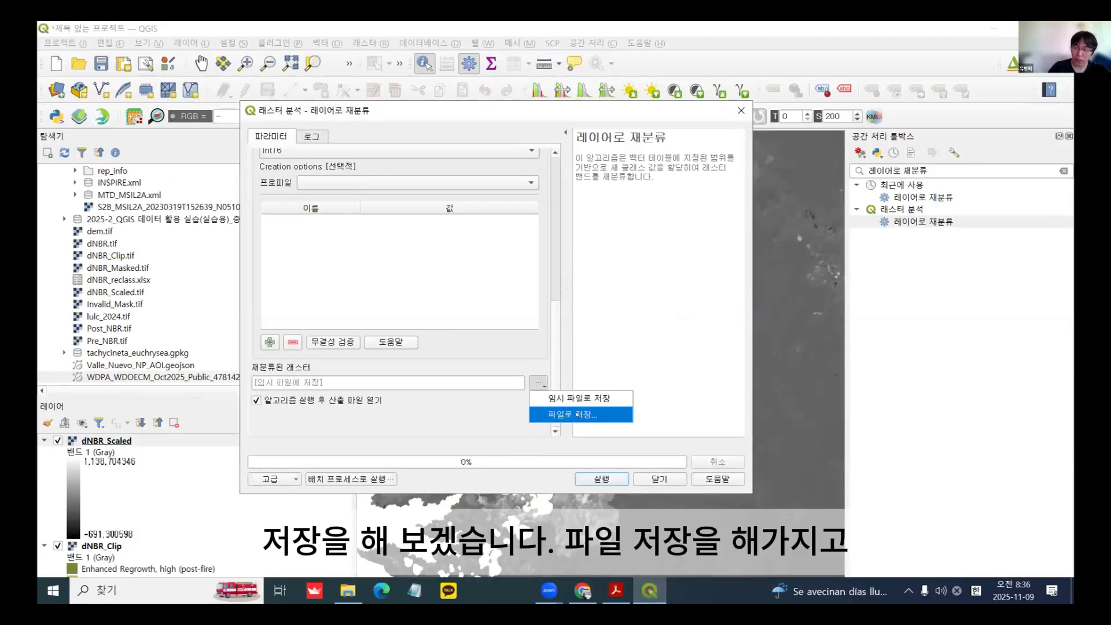
click(596, 410)
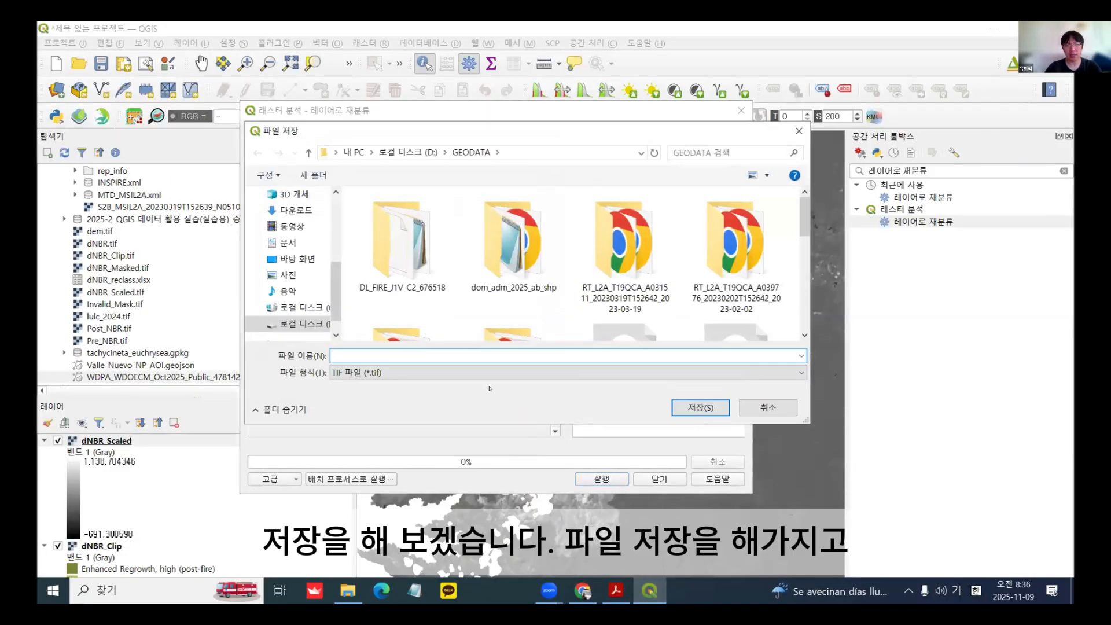
key(ctrl+v)
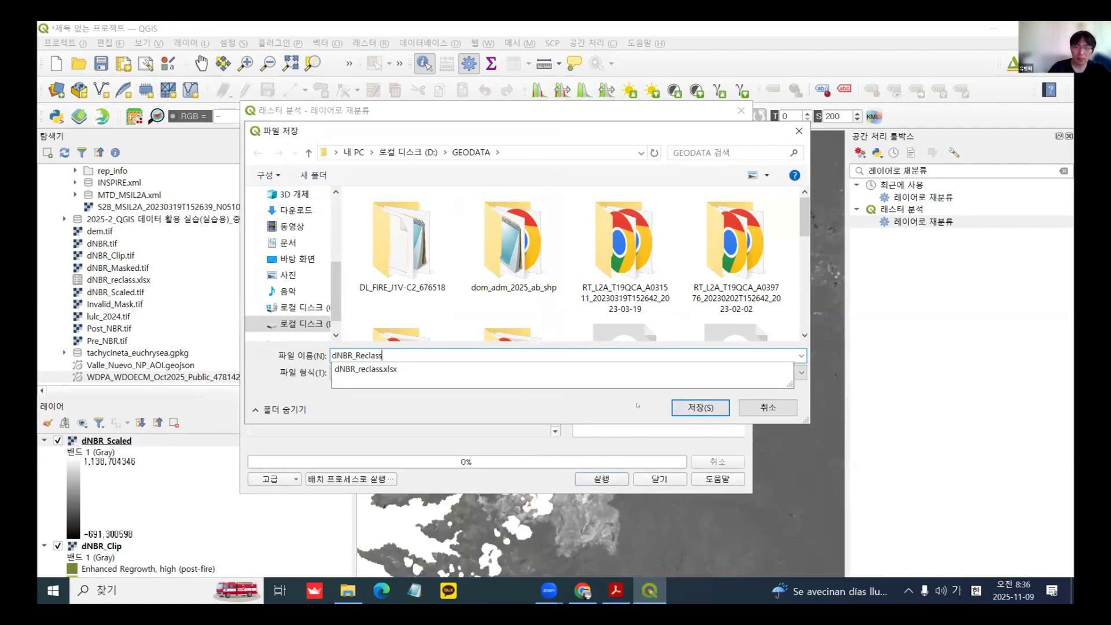
click(710, 408)
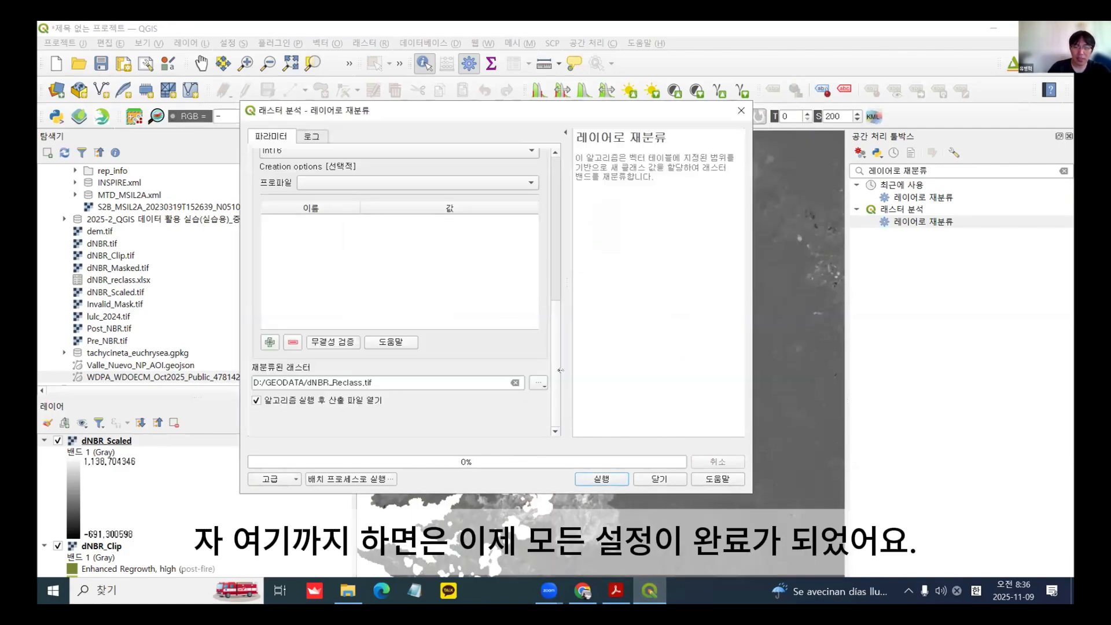
Step: Review the reclassify tool's parameters and try to run the reclassification
scroll(542, 167, up, 10)
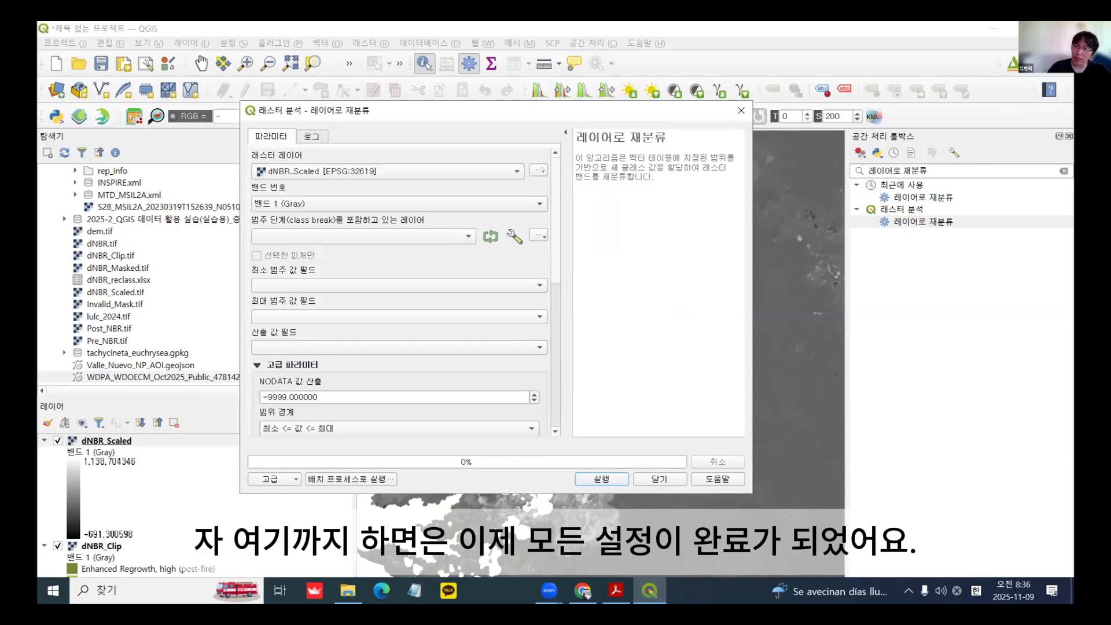
scroll(547, 415, down, 10)
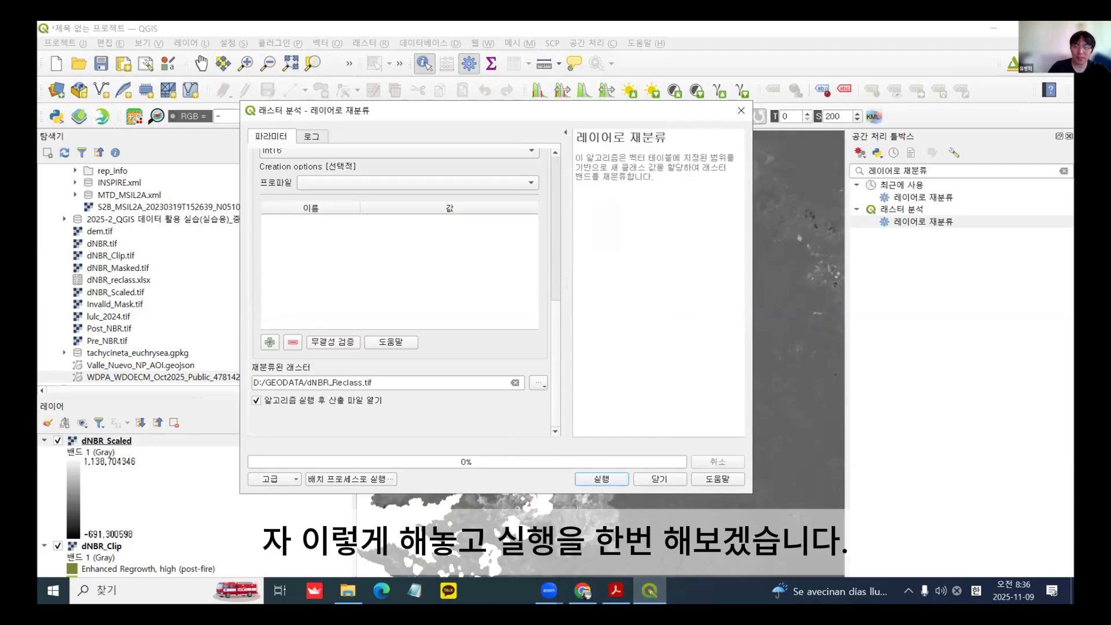
click(618, 480)
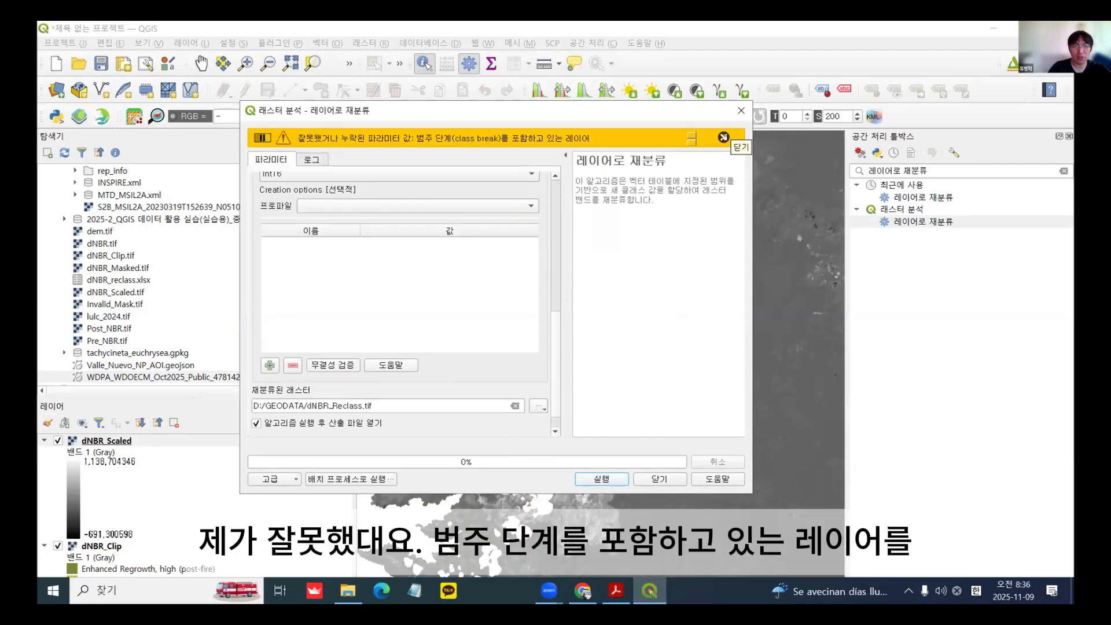
click(722, 137)
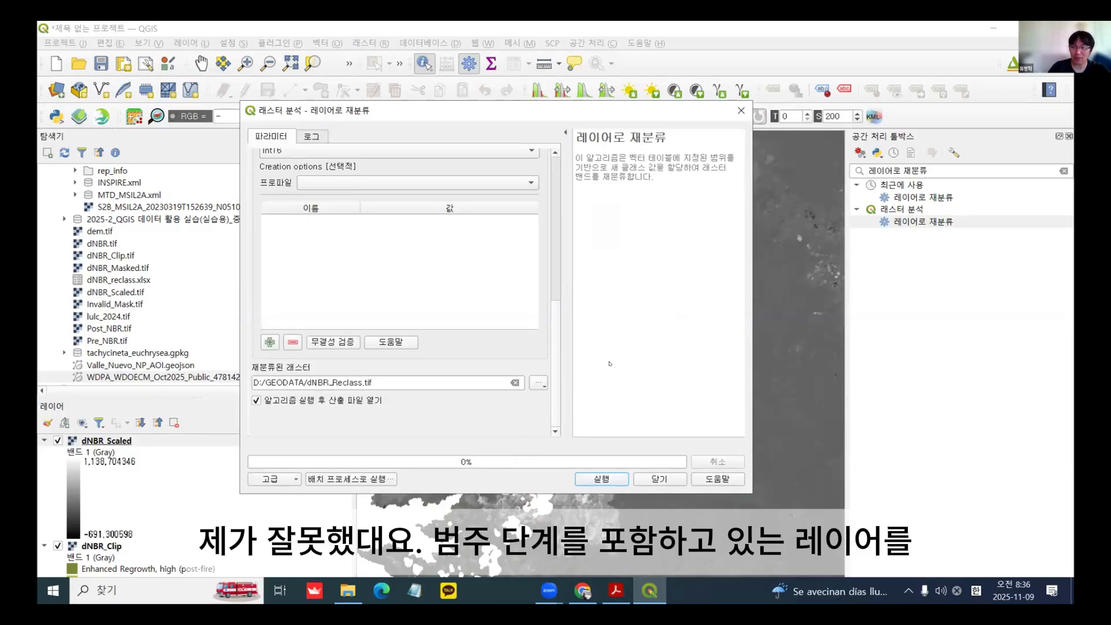
Step: Set the class break layer of the reclassify tool to dNBR_reclass.xlsx from the GEODATA folder
drag(556, 386, 552, 240)
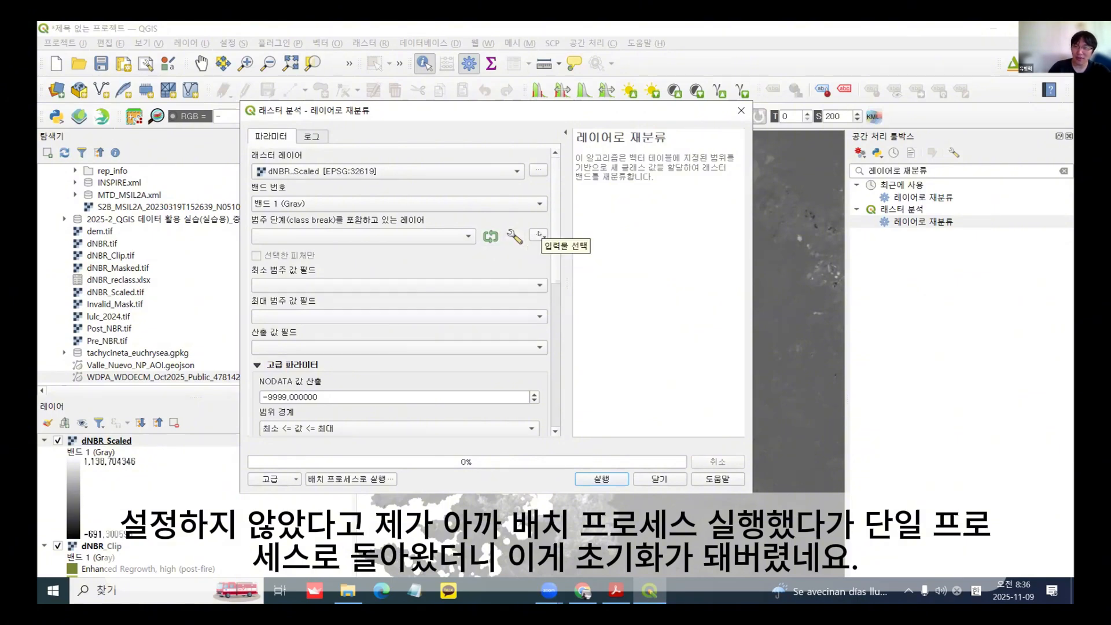
click(539, 234)
click(564, 248)
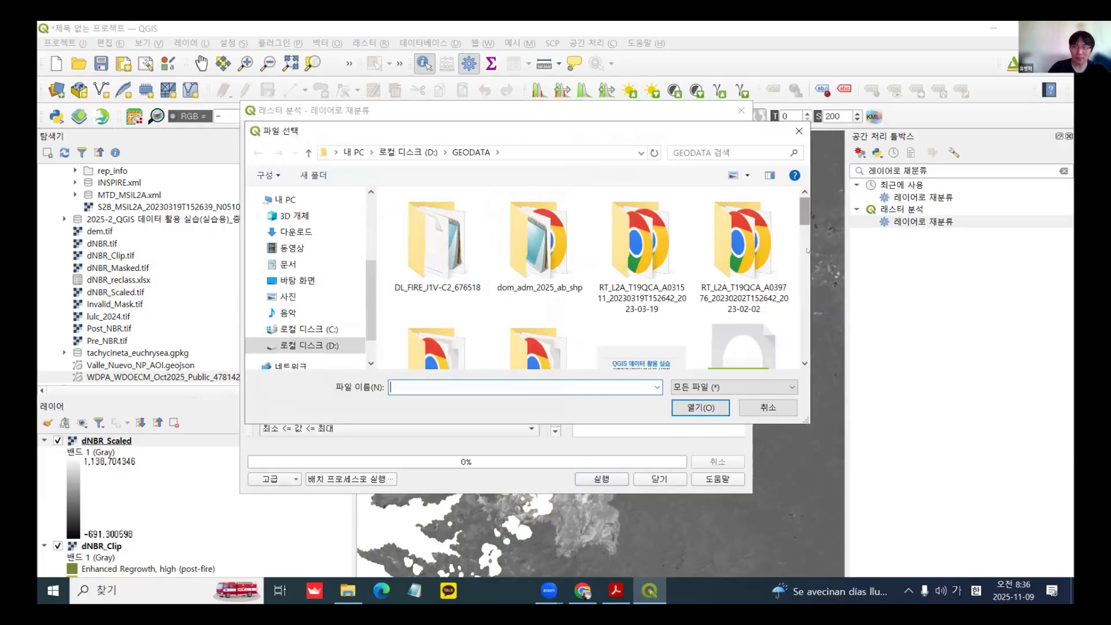
drag(806, 216, 807, 282)
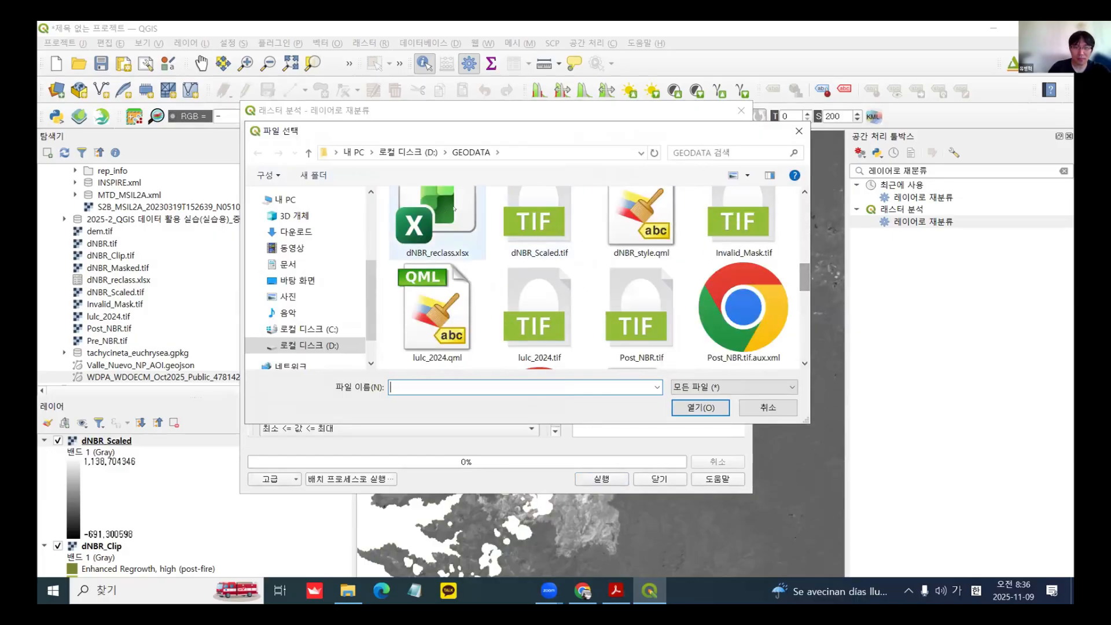
double_click(438, 231)
Step: Assign MAX as the maximum class value field and VAL as the output value field
click(324, 314)
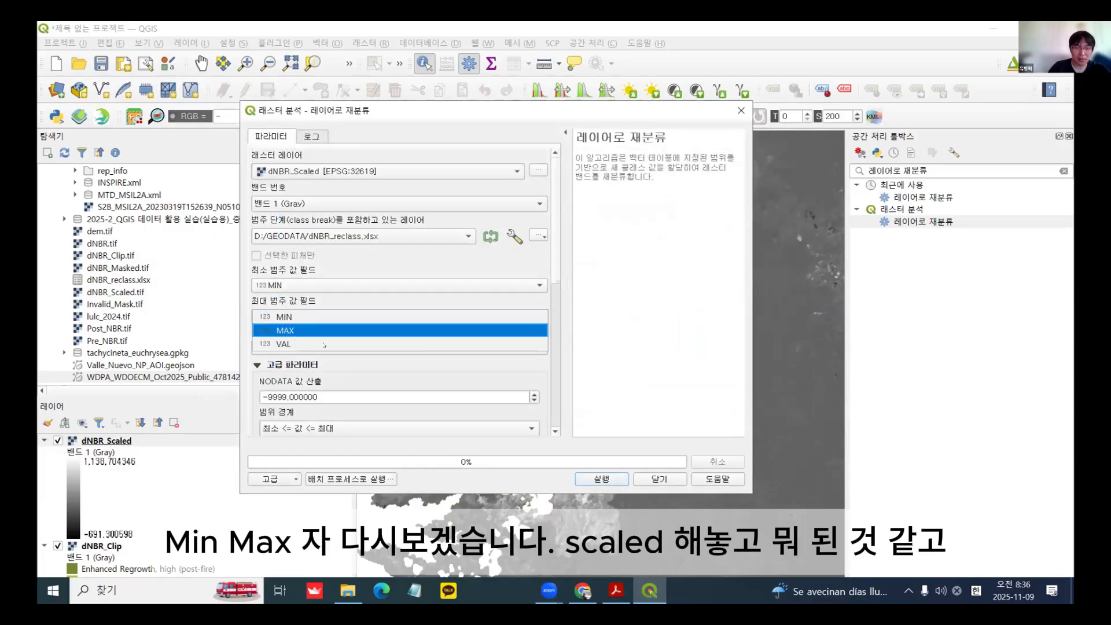
click(324, 344)
click(324, 346)
click(324, 373)
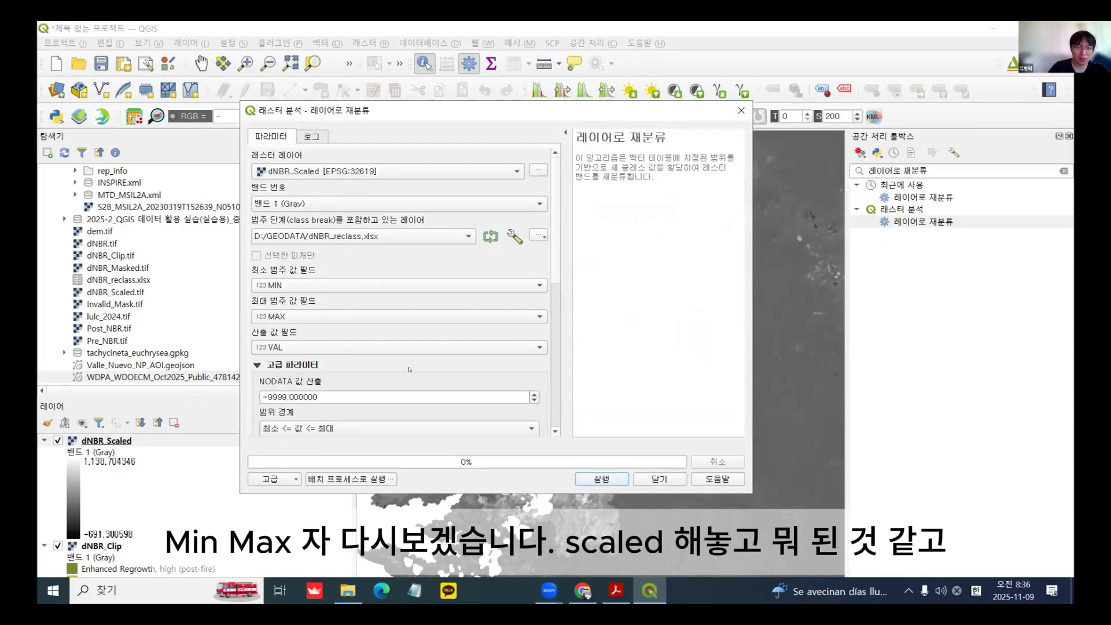
Step: Check the advanced parameters, run the reclassification and close the tool dialog
scroll(557, 294, down, 3)
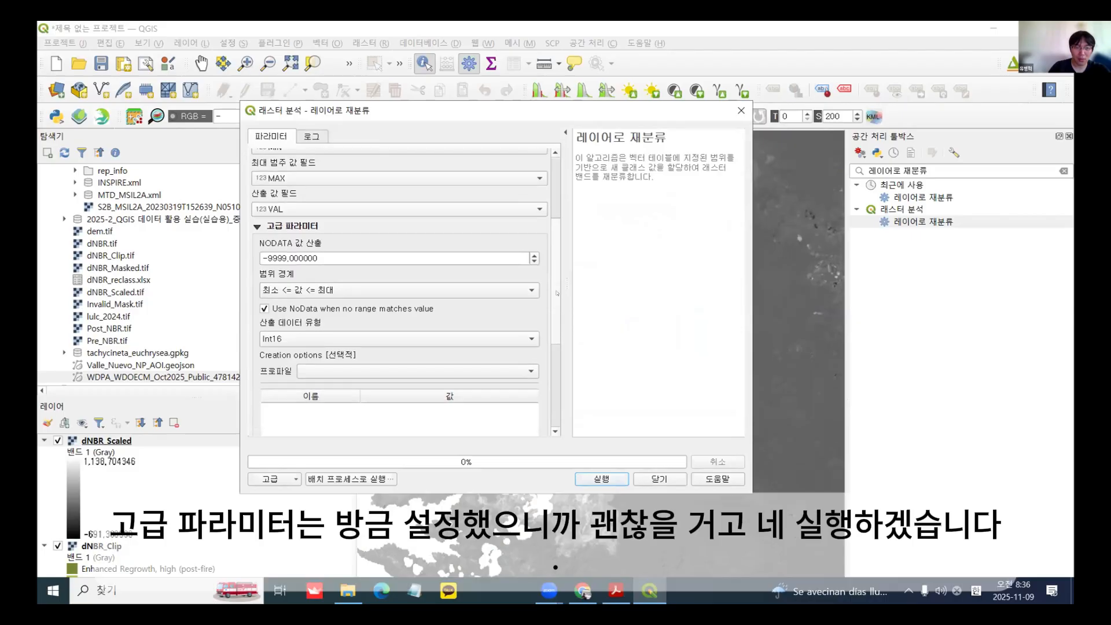
scroll(557, 293, down, 4)
scroll(550, 376, up, 3)
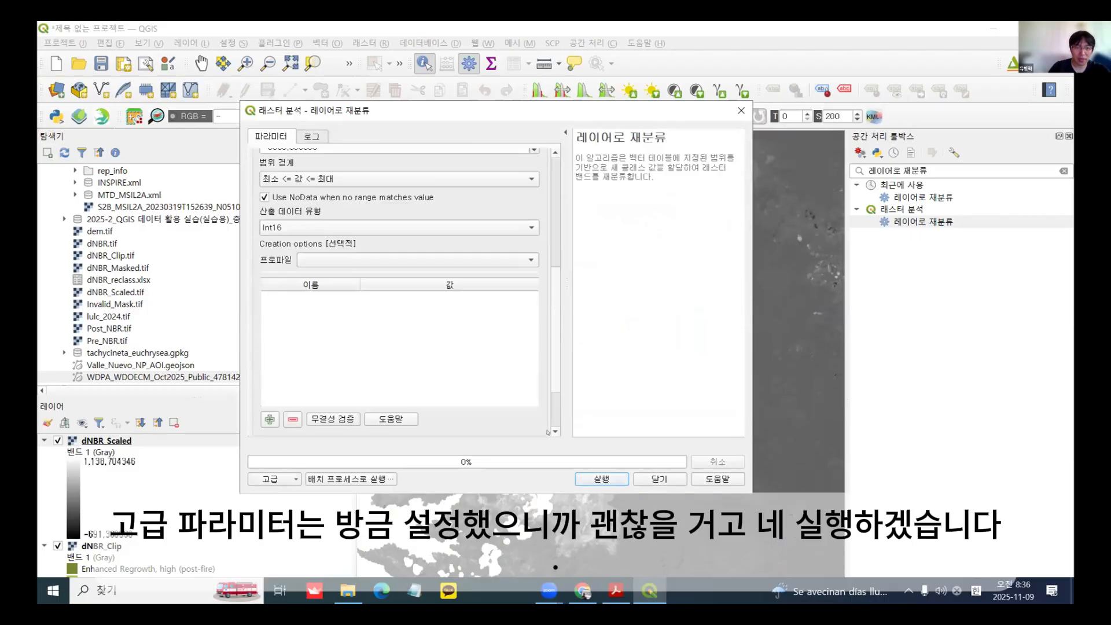
scroll(548, 431, down, 3)
click(602, 480)
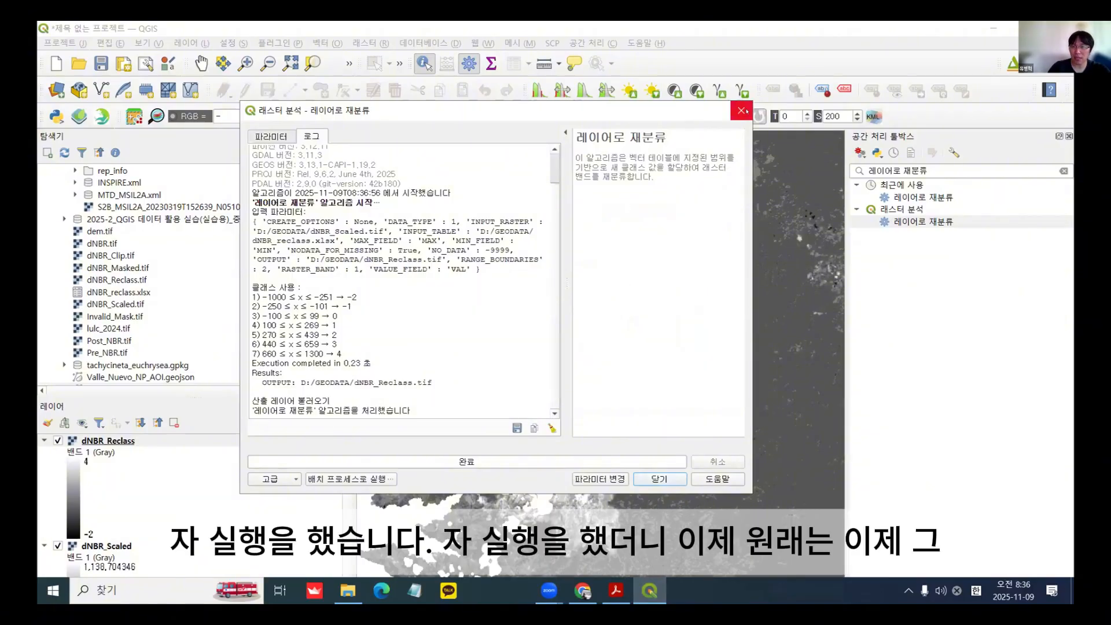
key(Escape)
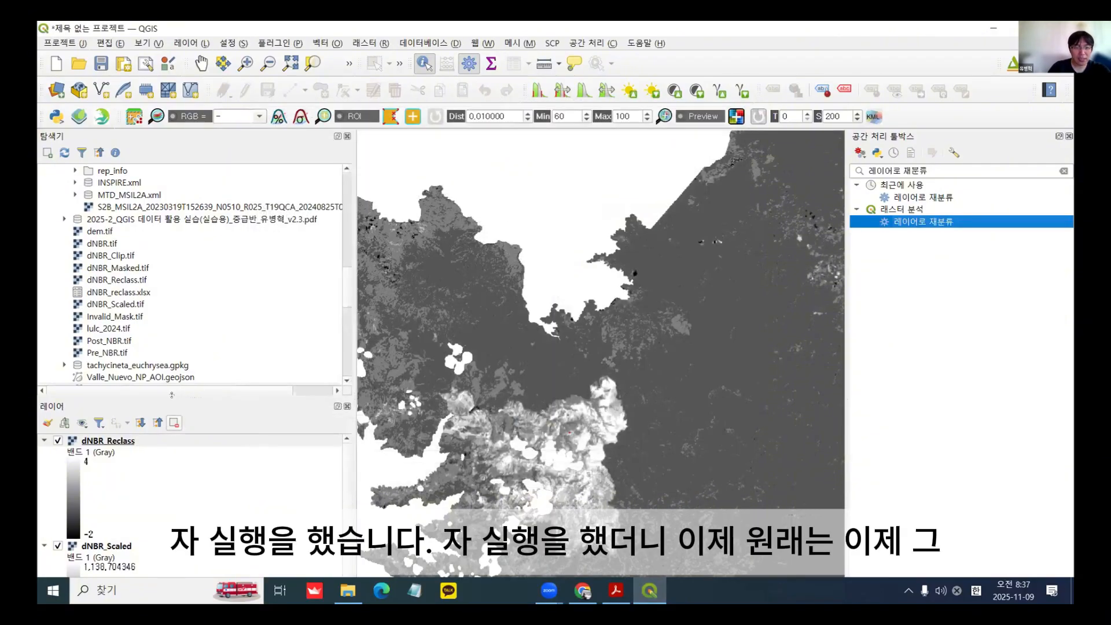
Step: Enlarge the layer list, compare the dNBR_Reclass and dNBR_Scaled legends, and hide the dNBR_Scaled layer
drag(196, 398, 197, 103)
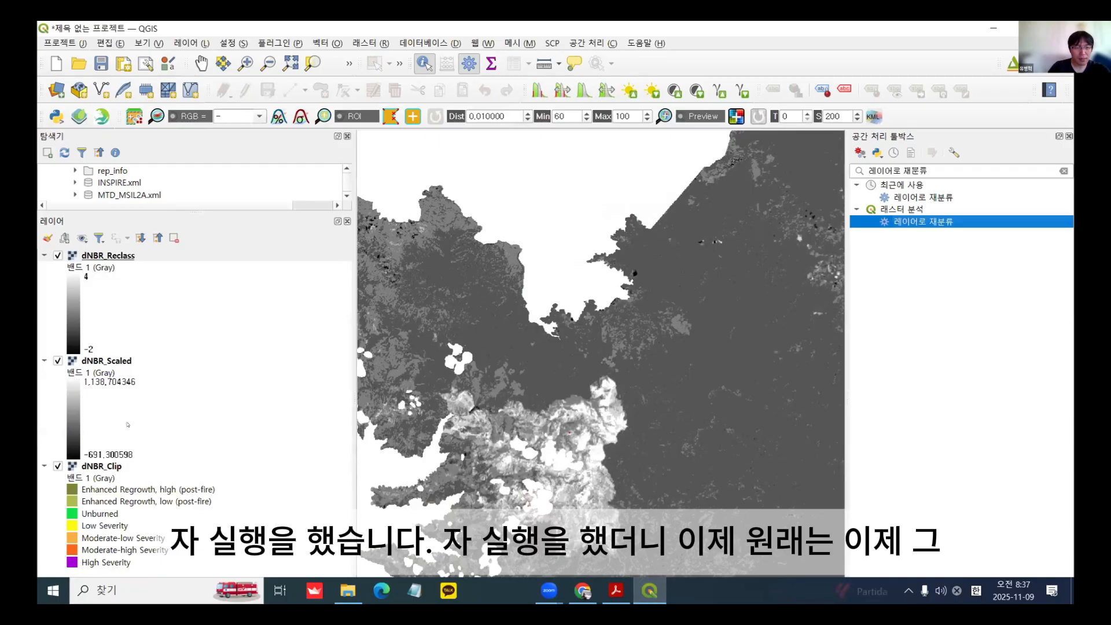
click(110, 360)
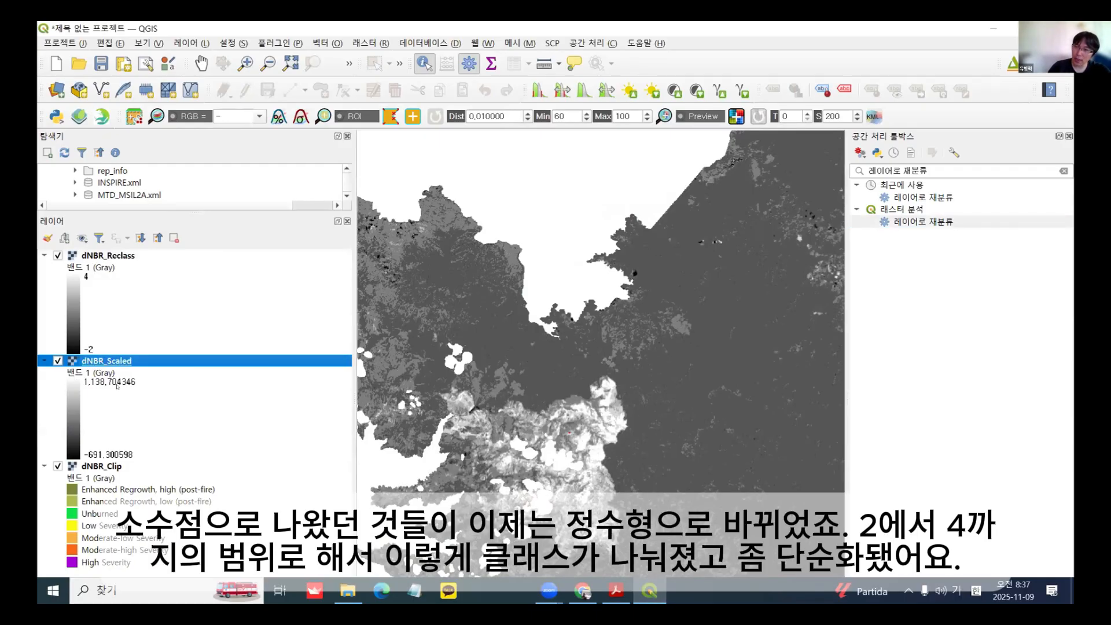
click(91, 350)
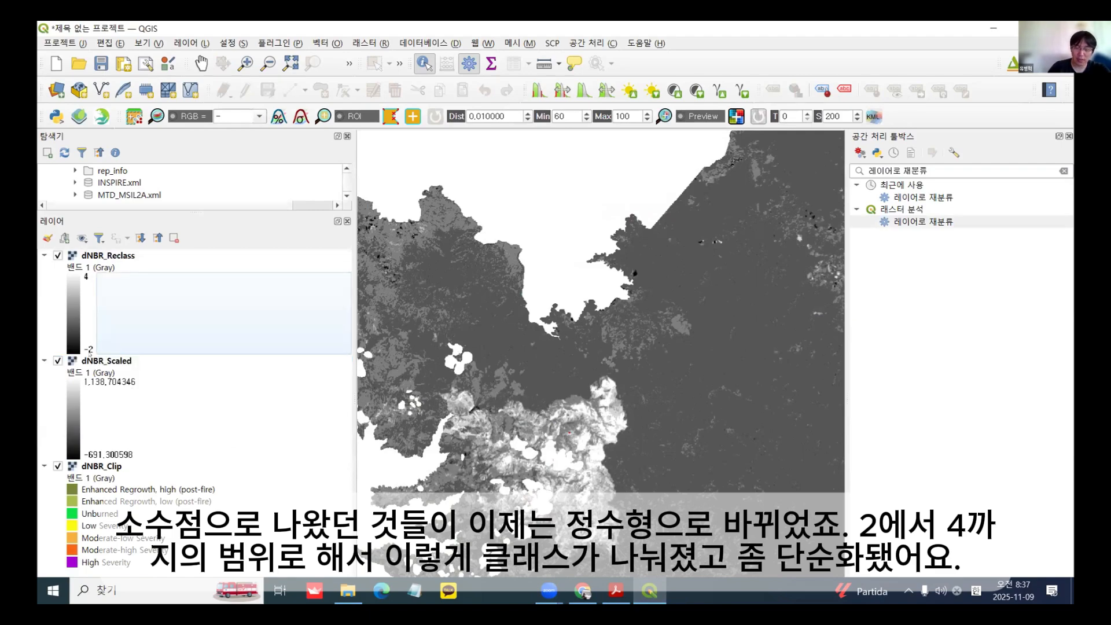
click(101, 256)
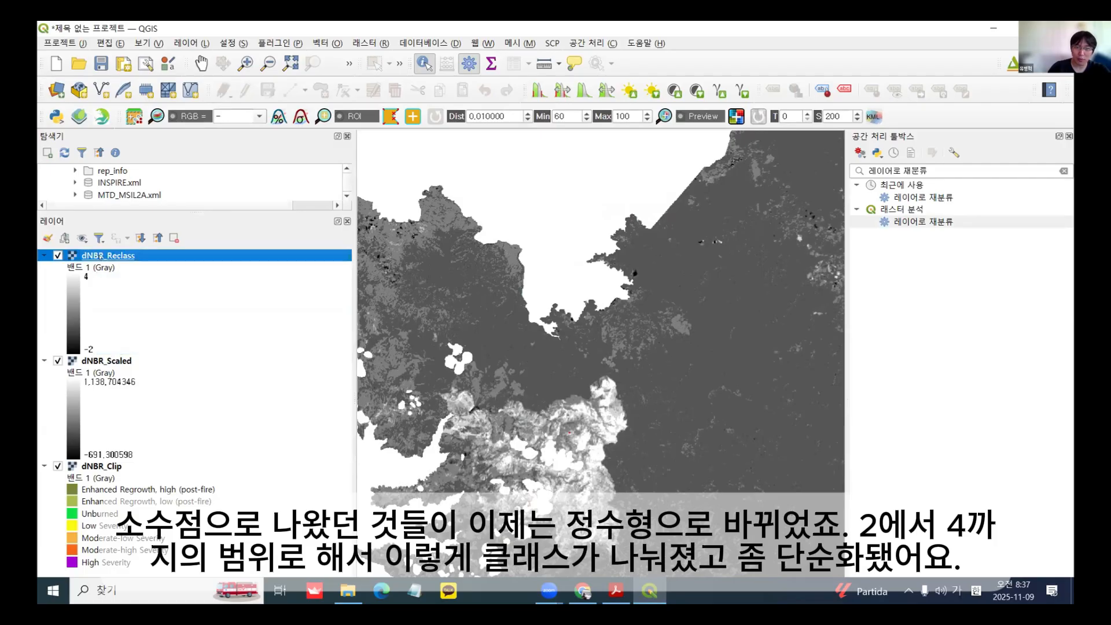
click(57, 361)
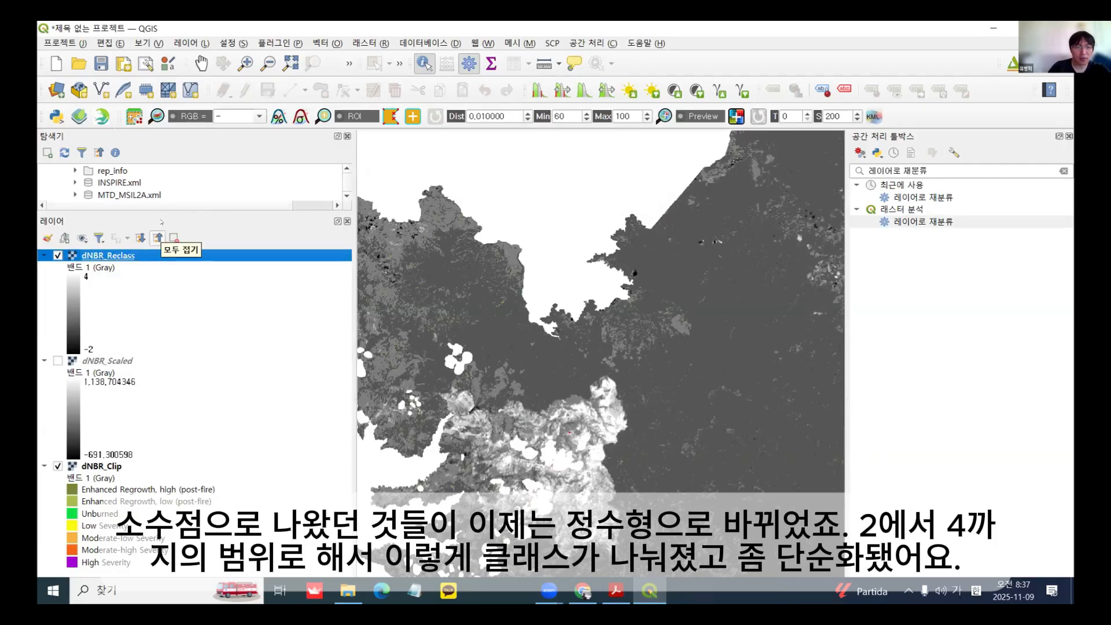
drag(169, 208, 169, 261)
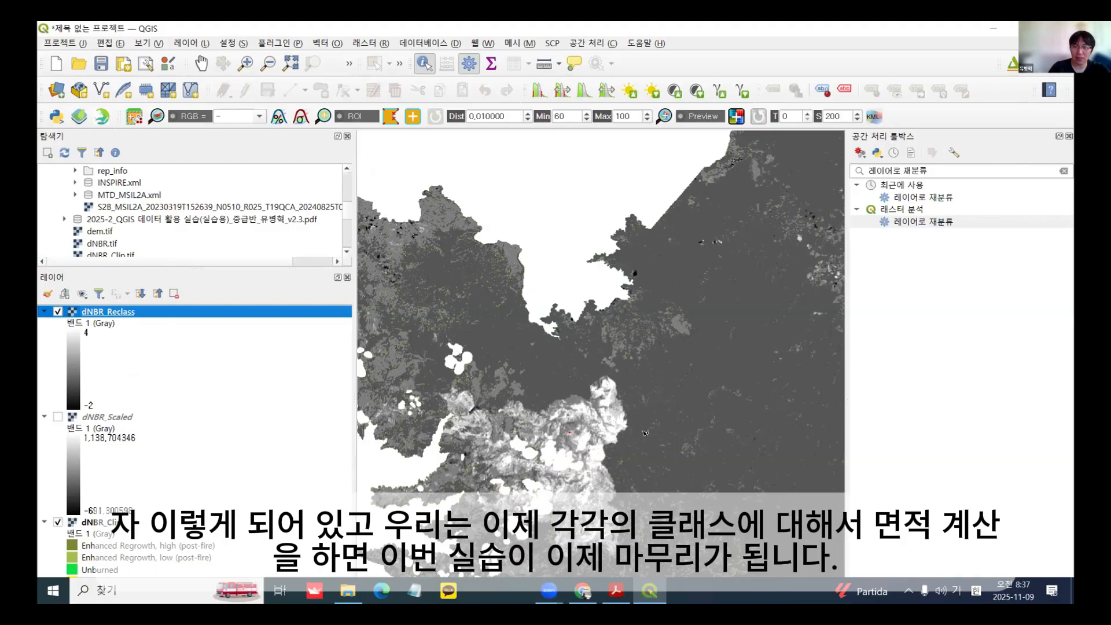
scroll(575, 412, up, 5)
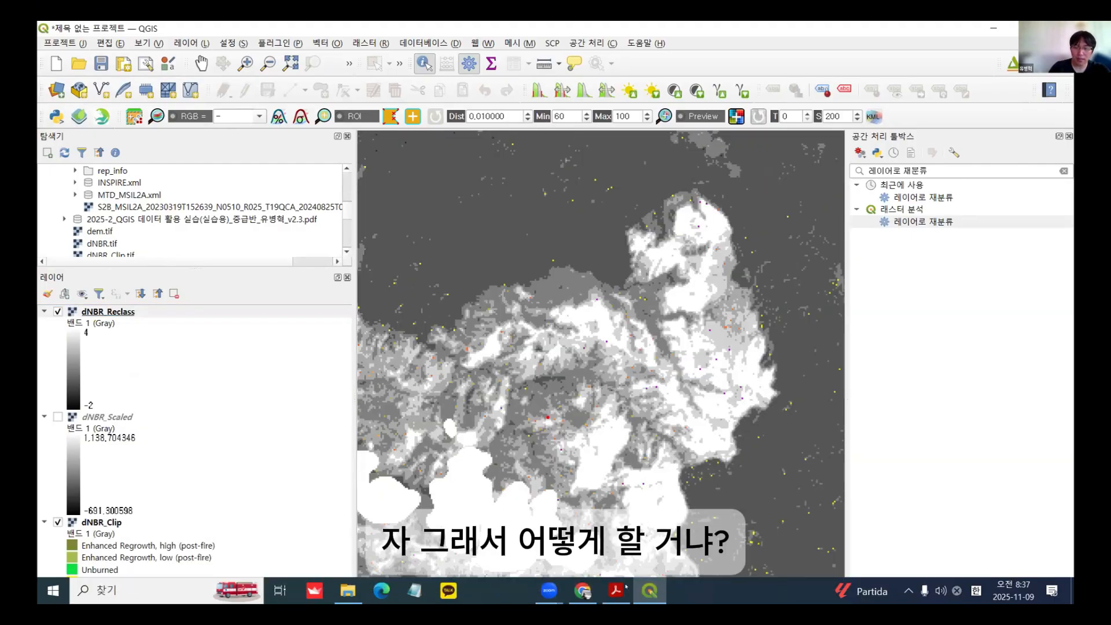
Step: Switch to the PDF guide in Acrobat Reader and copy the tool name 래스터 레이어 유일 값 보고 from page 81
key(alt+Tab)
key(Right)
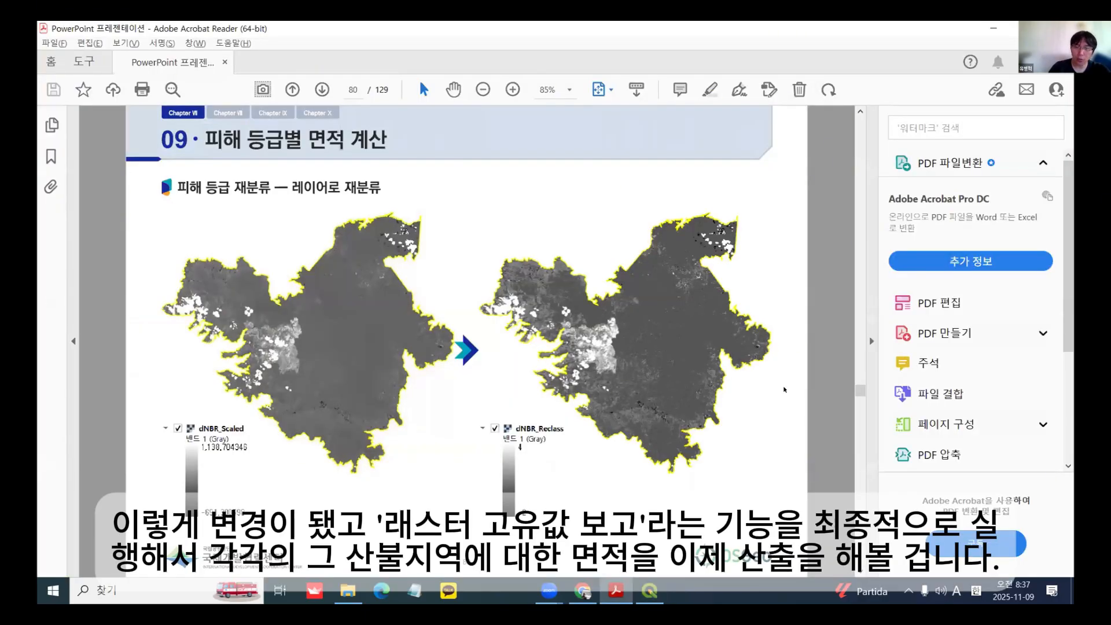
key(Right)
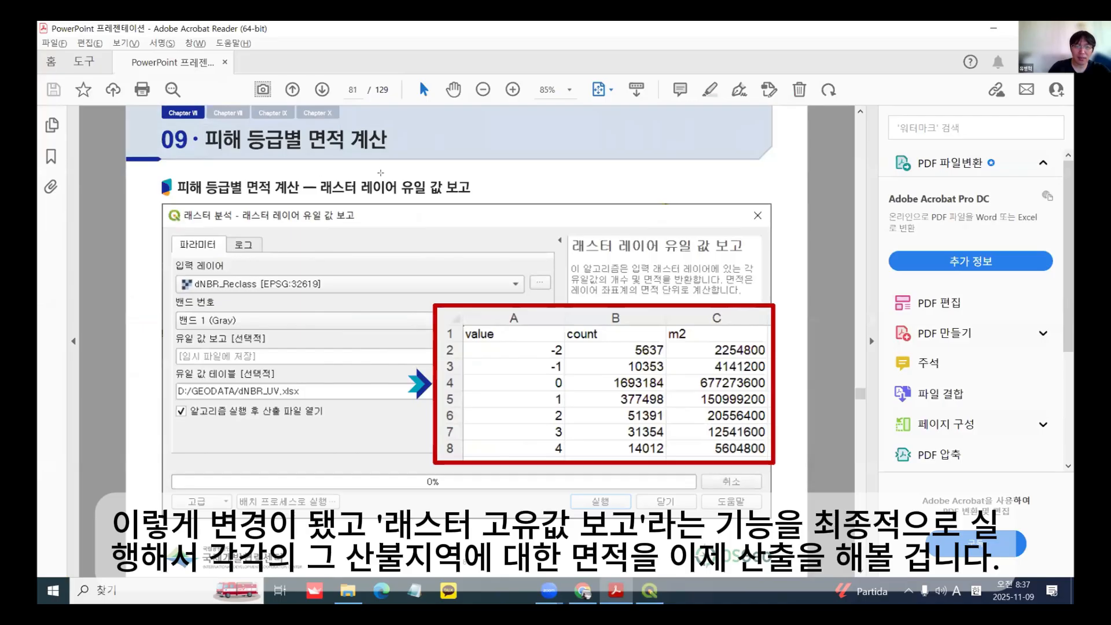
drag(380, 172, 472, 188)
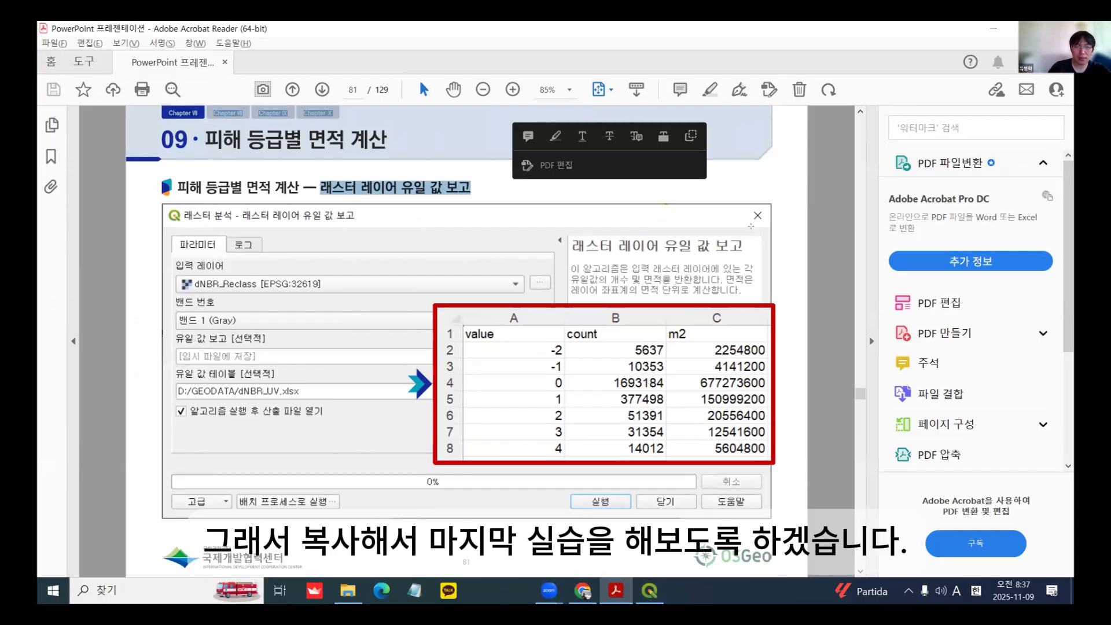
right_click(415, 186)
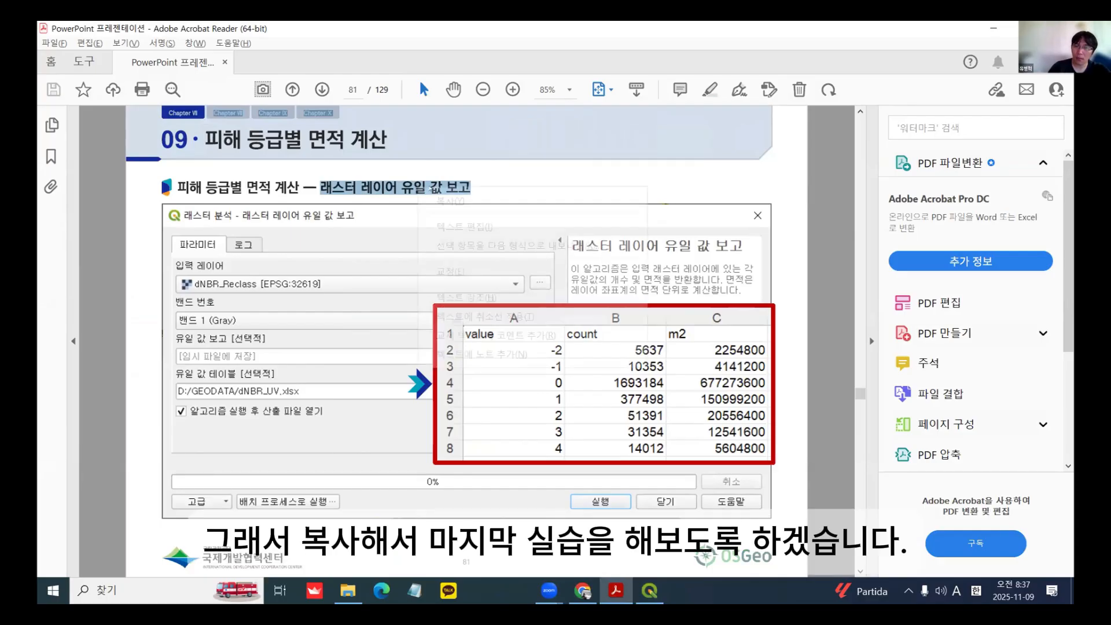
click(451, 200)
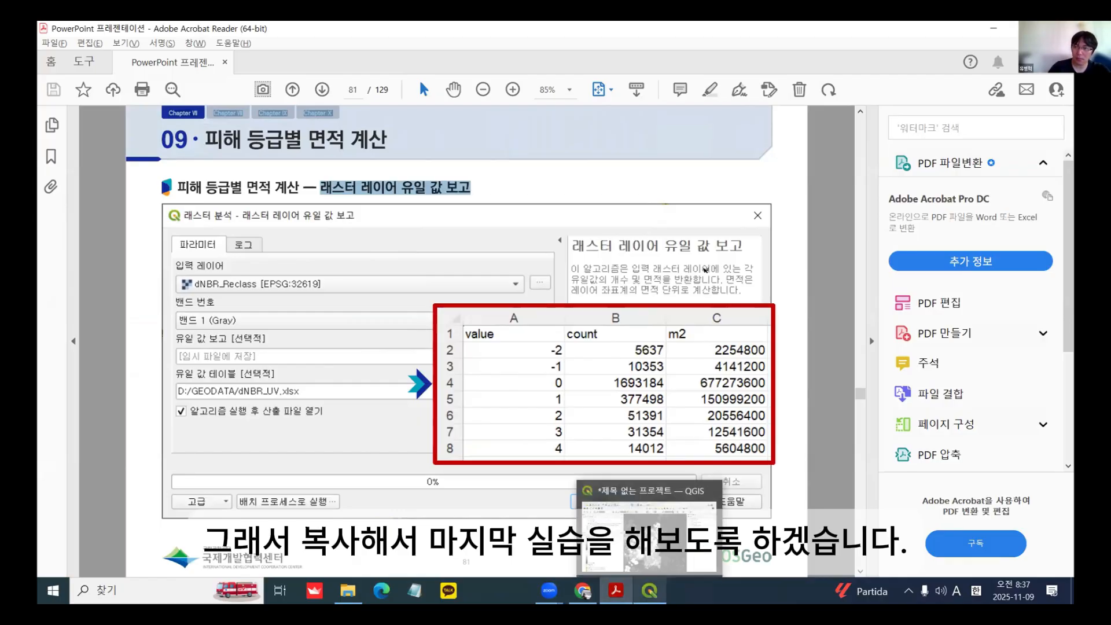
Step: Return to QGIS and try to search the processing toolbox with the text copied from the guide
click(649, 591)
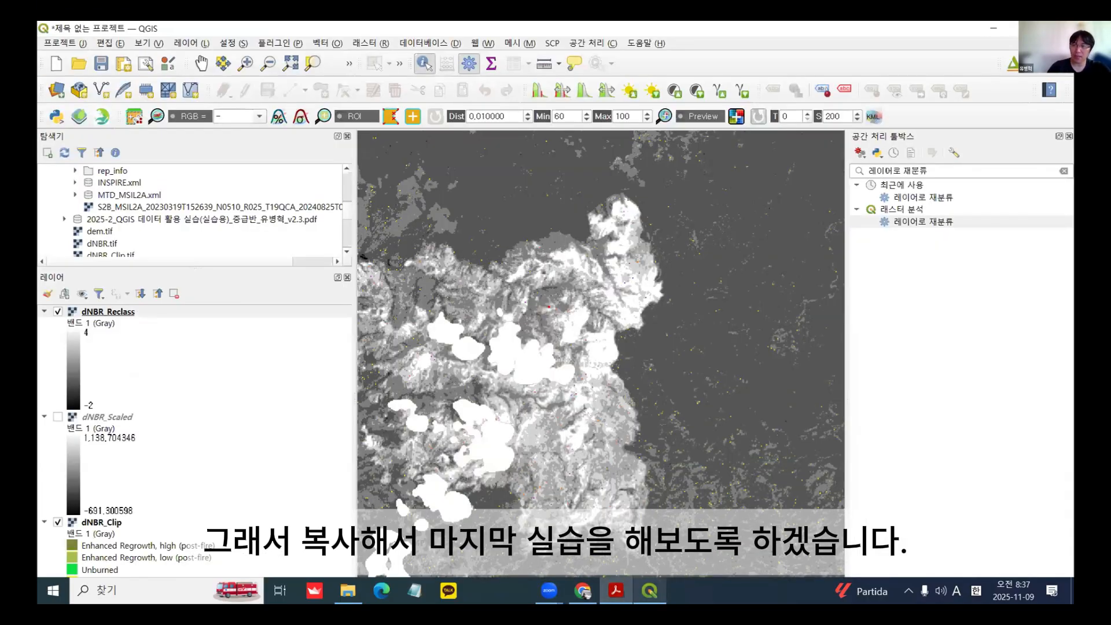
triple_click(886, 170)
key(ctrl+v)
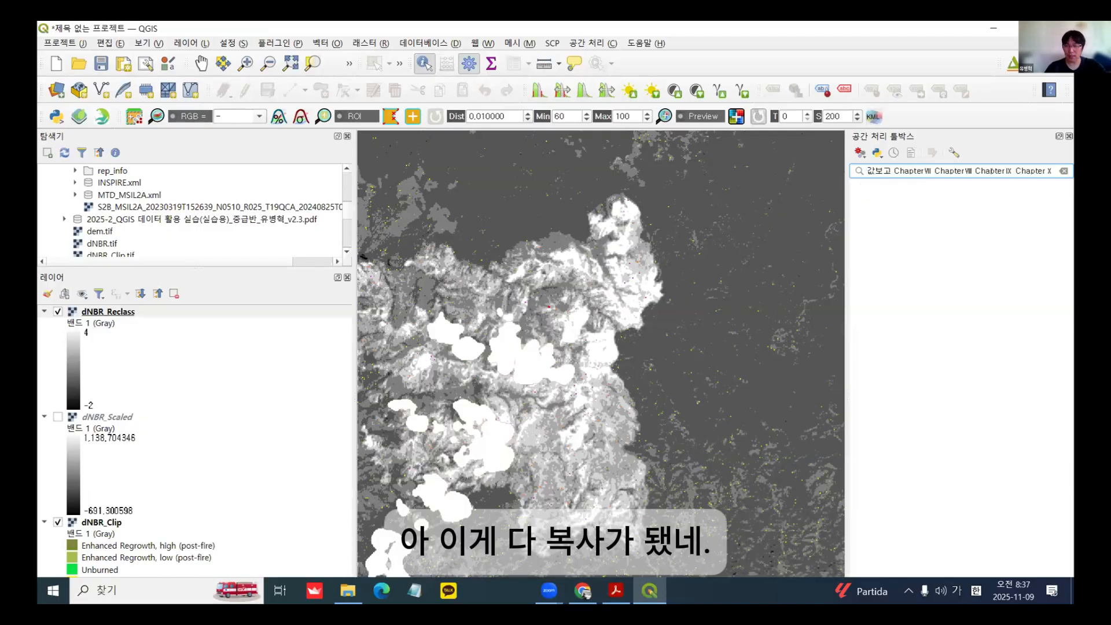
Step: Replace the toolbox search with 유일 값 and open the 래스터 레이어 유일 값 보고 tool
key(ctrl+a)
text(고유값)
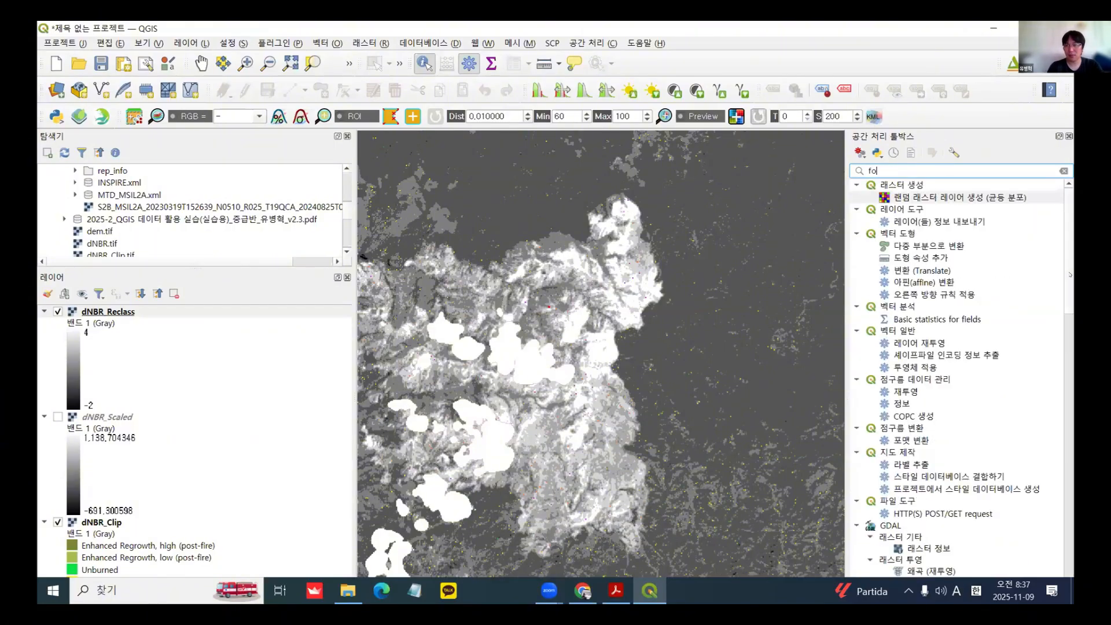
key(BackSpace)
key(BackSpace)
key(BackSpace)
key(BackSpace)
key(BackSpace)
key(Hangul)
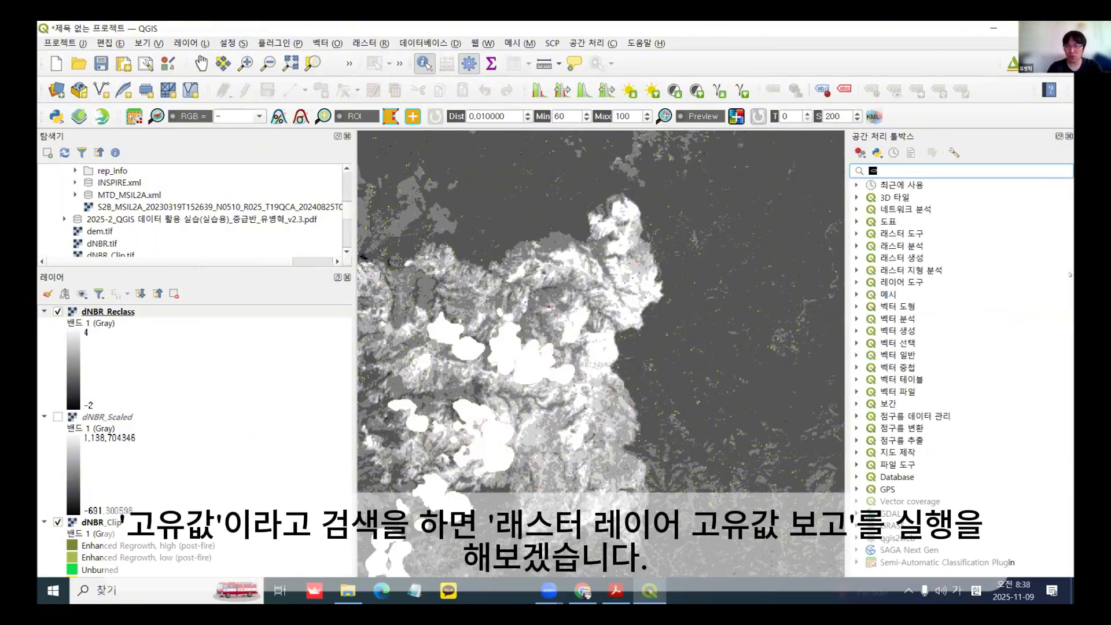
key(Hangul)
text(유일 값)
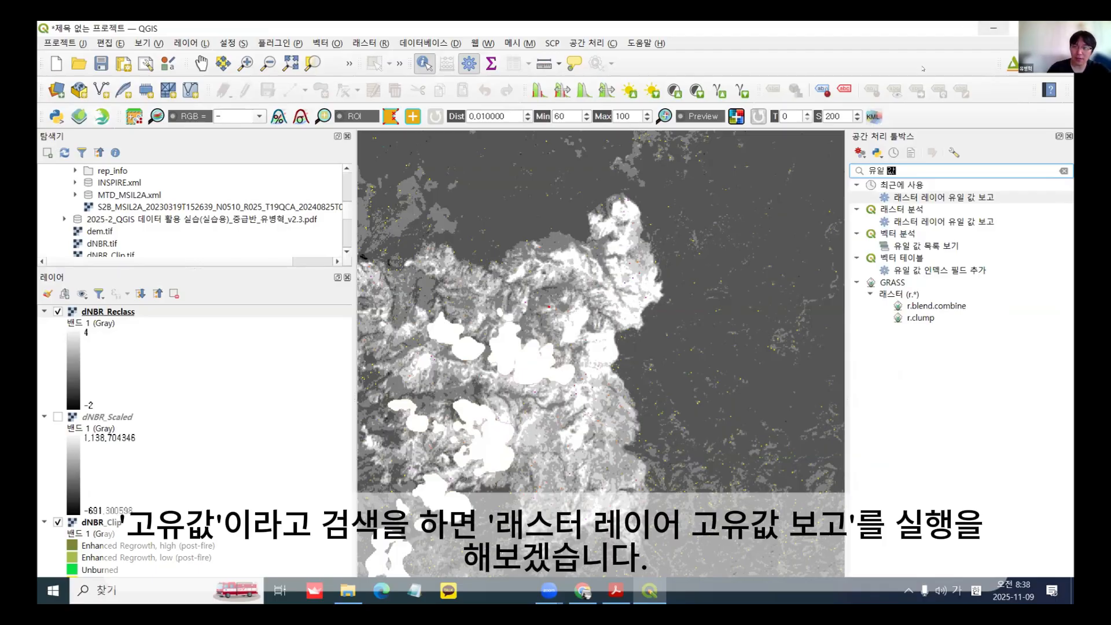
double_click(943, 198)
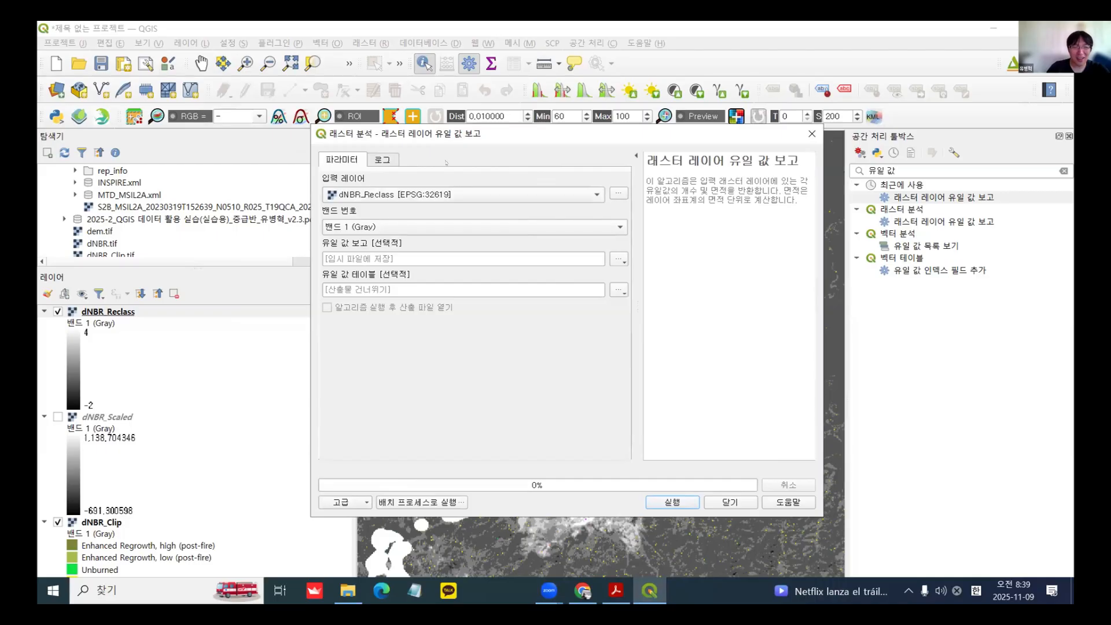
Step: Switch to the PDF guide in Acrobat Reader, check the unique values report settings on page 81, and return to QGIS
drag(554, 138, 493, 126)
click(616, 590)
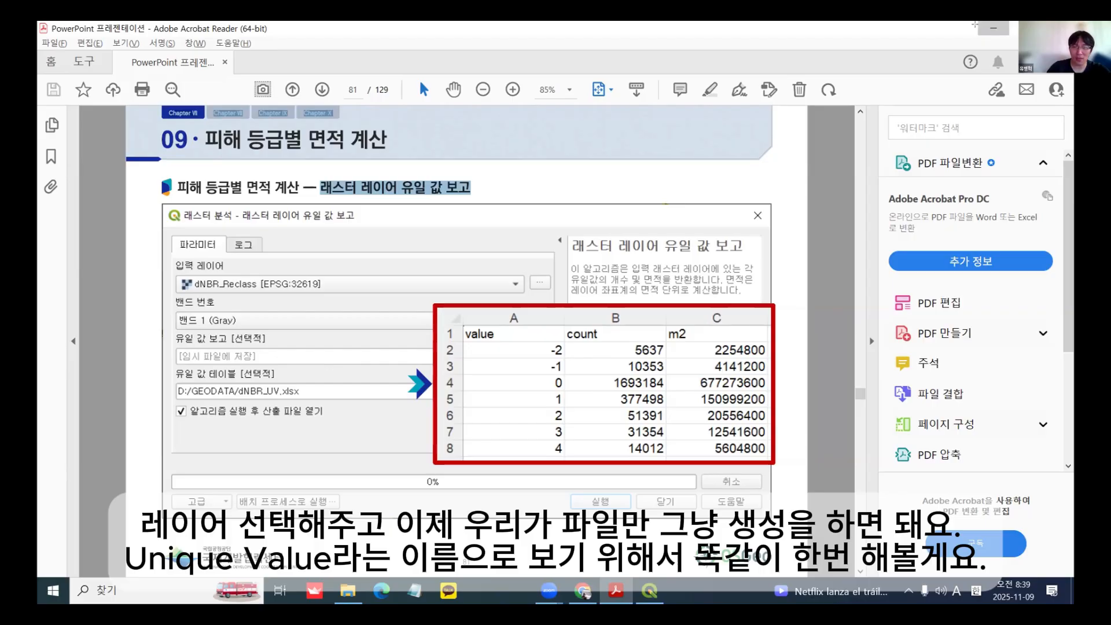
click(993, 28)
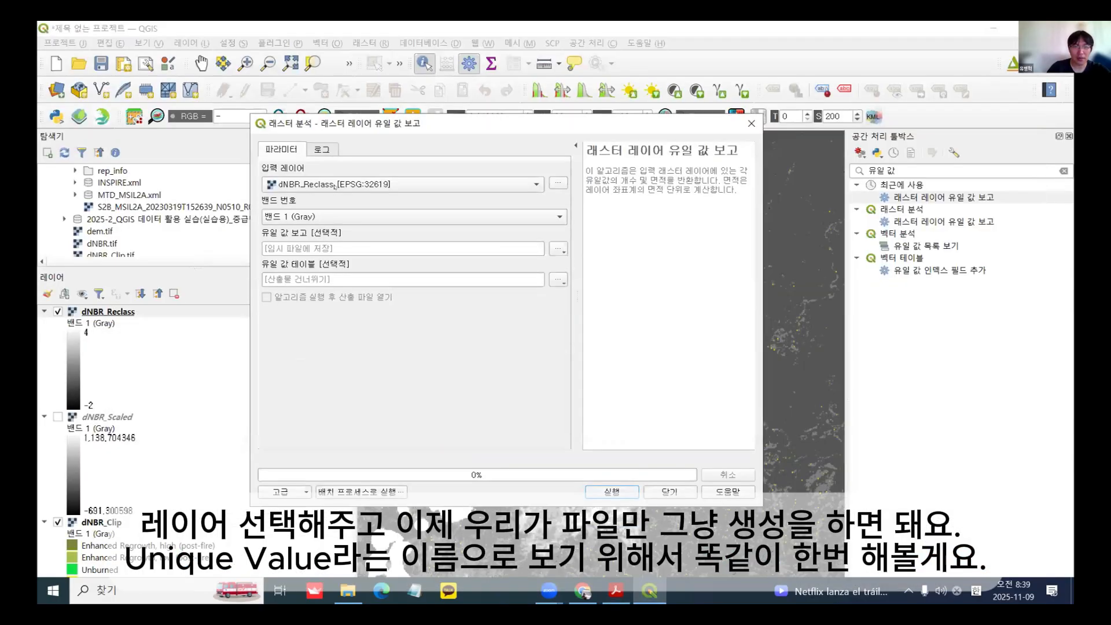
Step: Set the unique values table output to dNBR_UV.xlsx in D:/GEODATA, run the report on dNBR_Reclass and close the tool
click(558, 279)
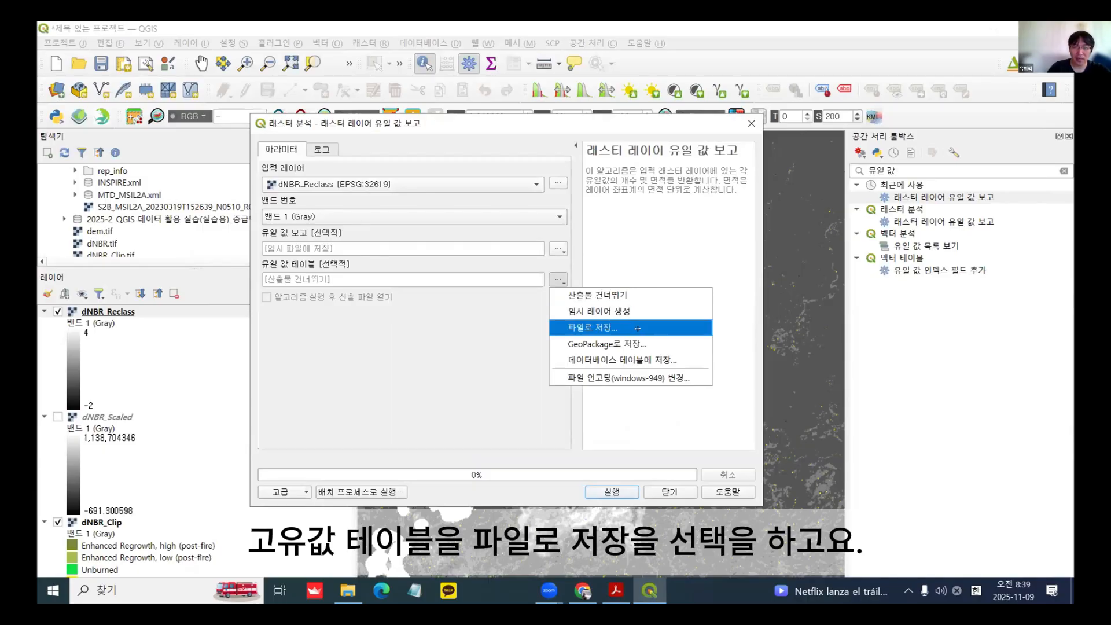
click(637, 328)
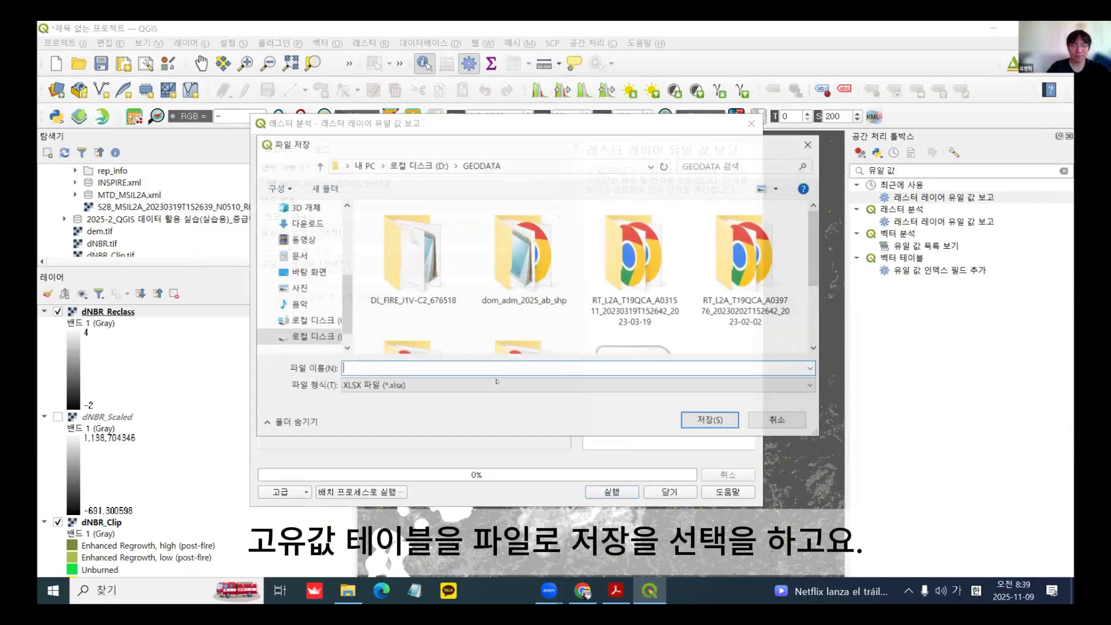
text(ㅇ)
key(BackSpace)
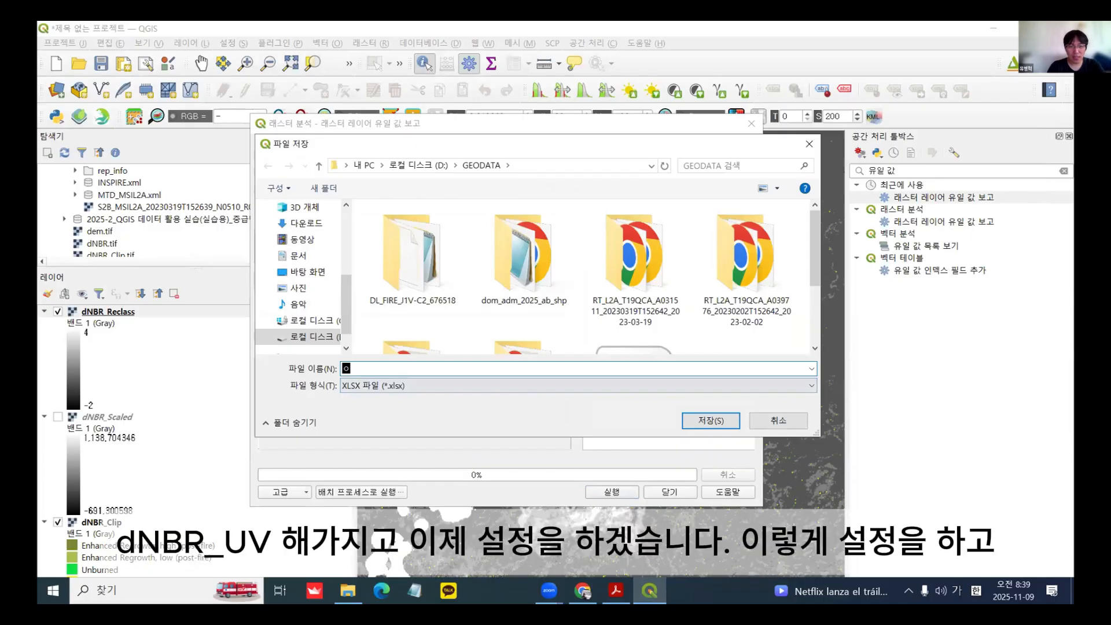
key(Hangul)
text(dNBR_UV)
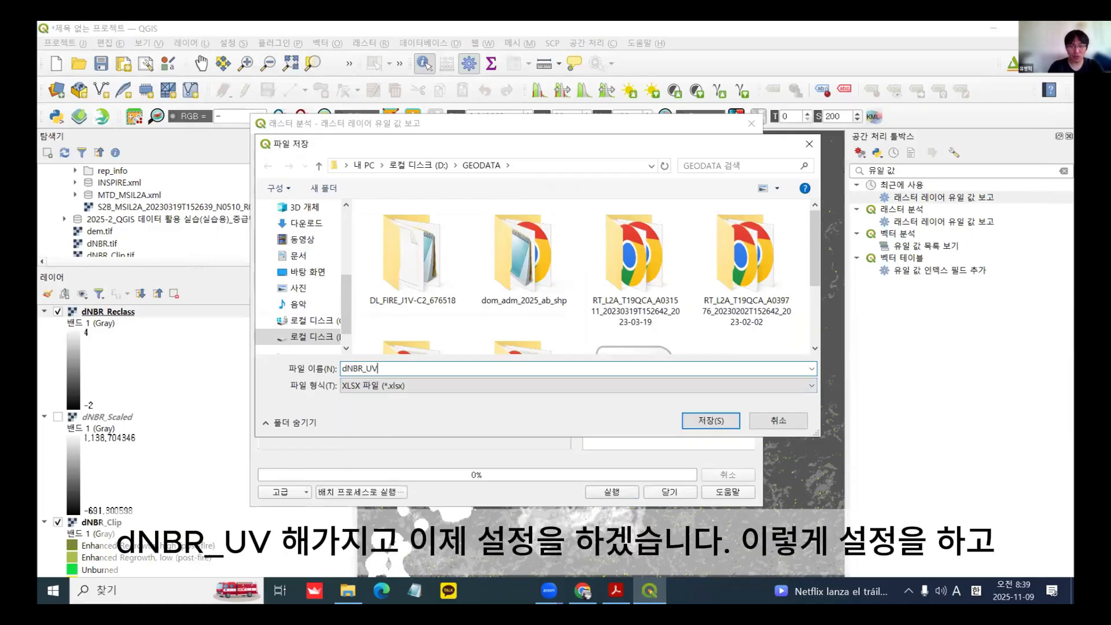
key(Return)
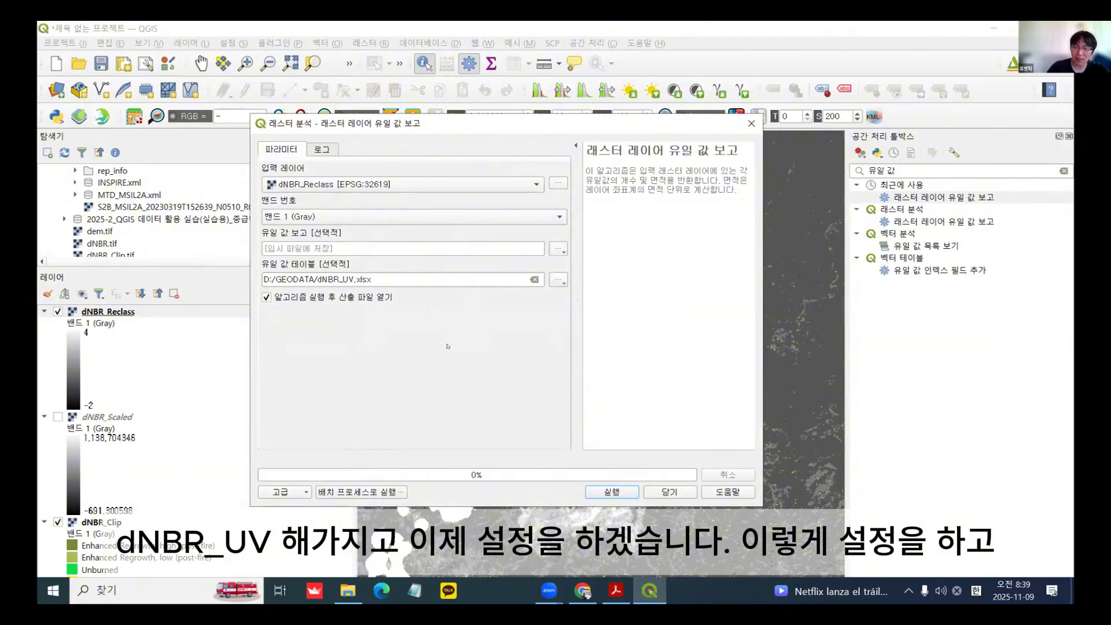
click(612, 491)
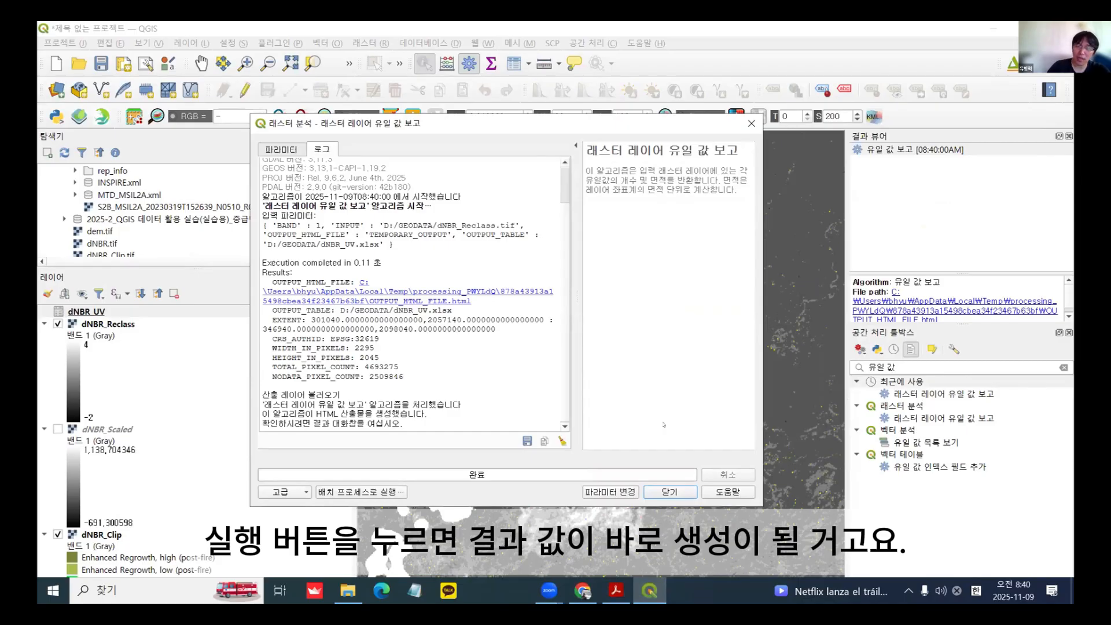
click(664, 491)
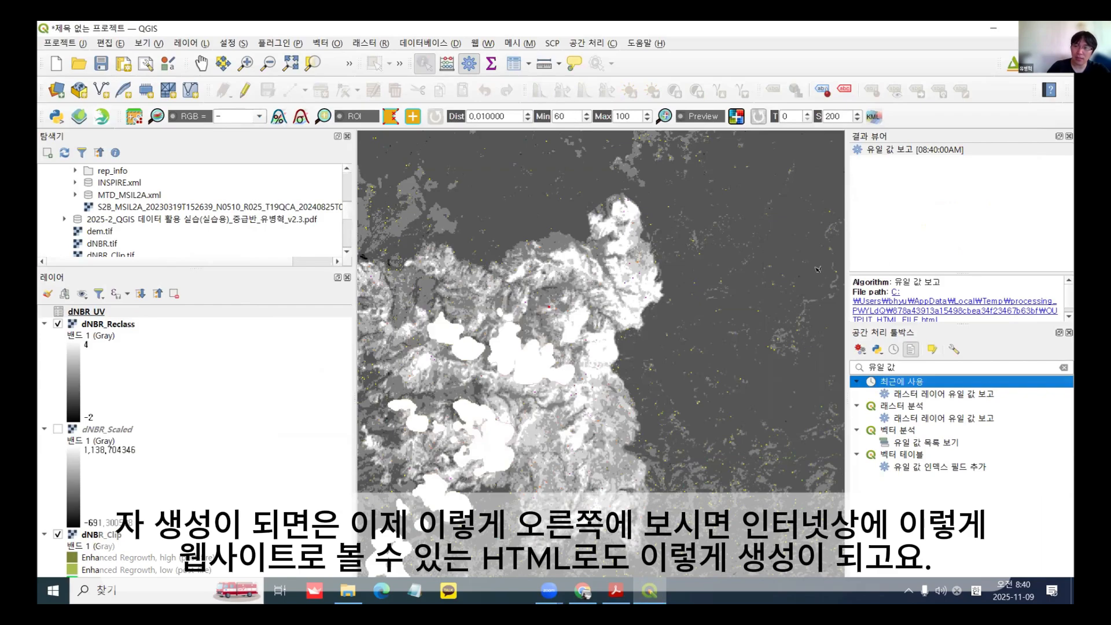
Step: Open the generated HTML report in the browser, examine its table of values, pixel counts and areas, and return to QGIS
click(886, 309)
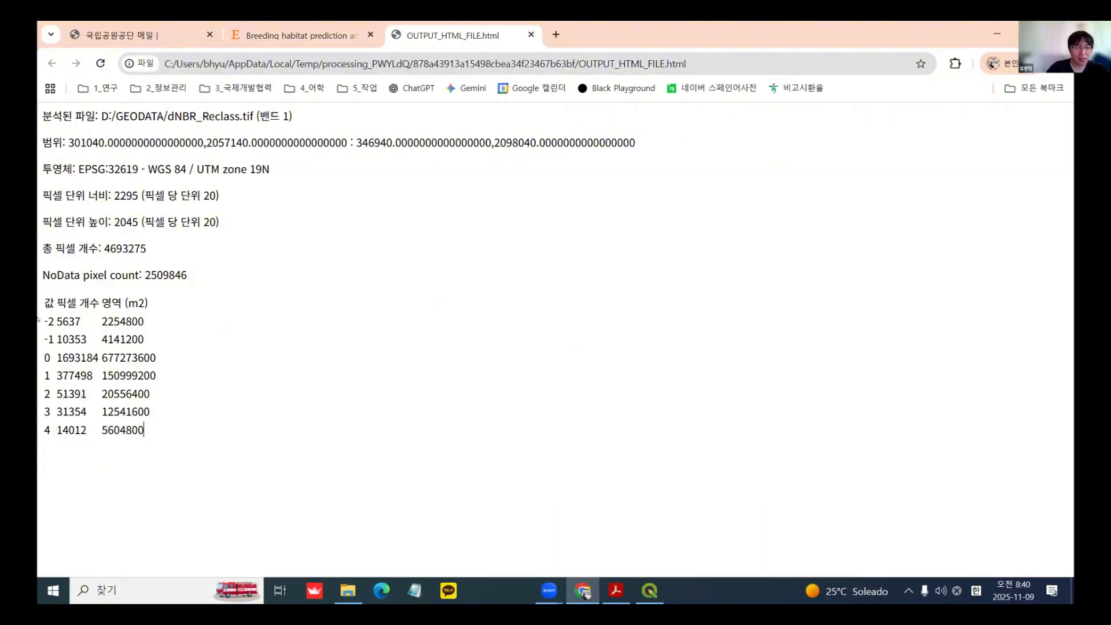
drag(144, 430, 40, 300)
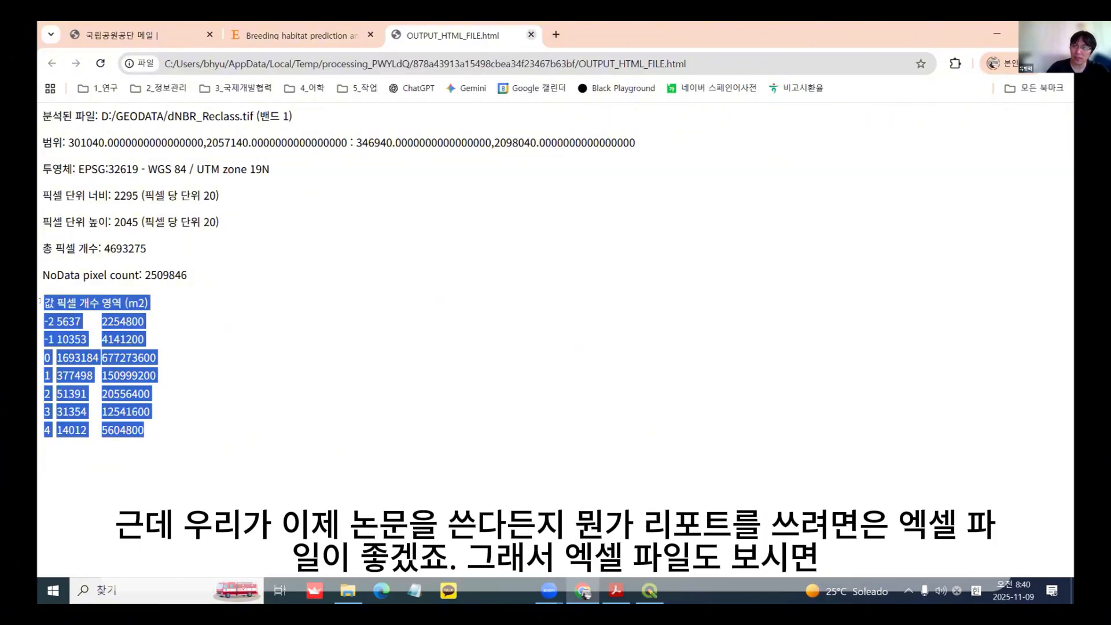
click(531, 35)
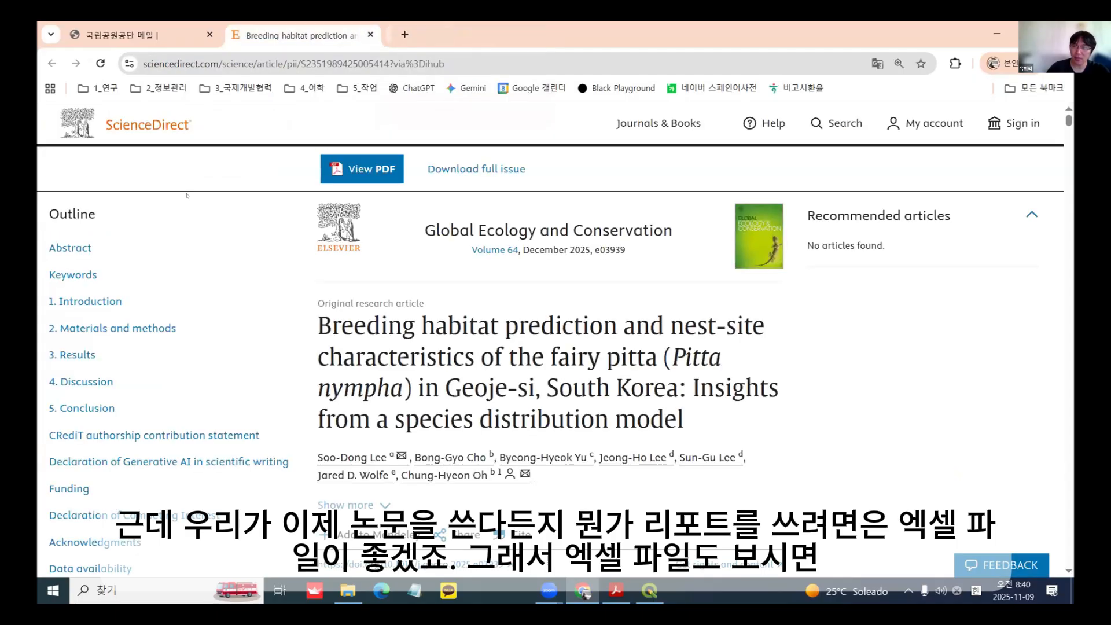
key(alt+Tab)
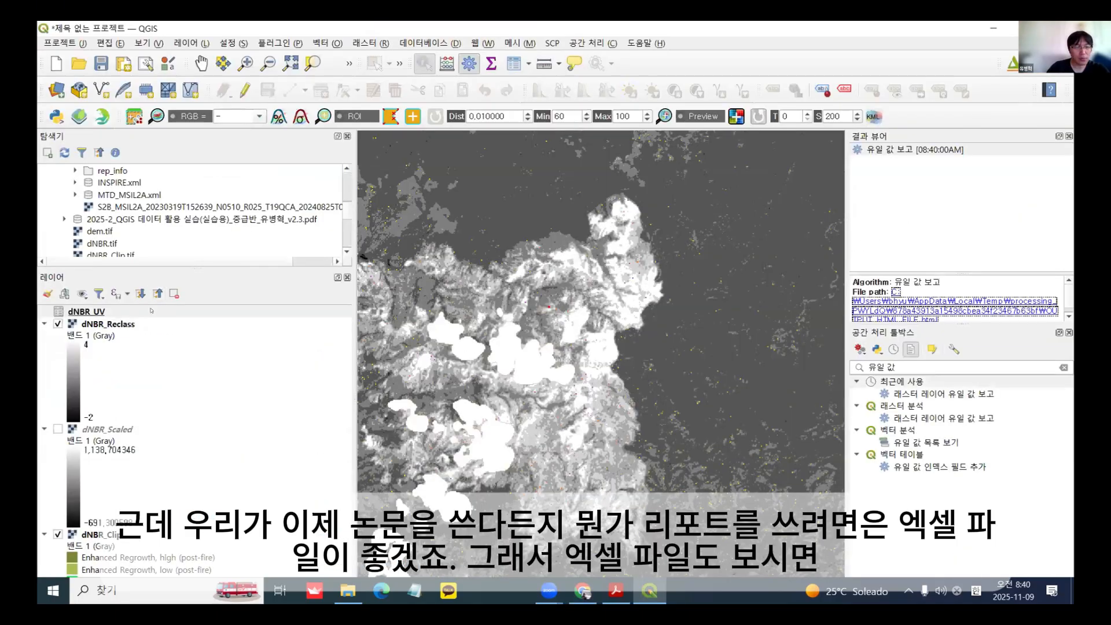
Step: Open the attribute table of dNBR_UV, examine the value, count and m2 columns for each class, and close the table
right_click(152, 312)
click(209, 436)
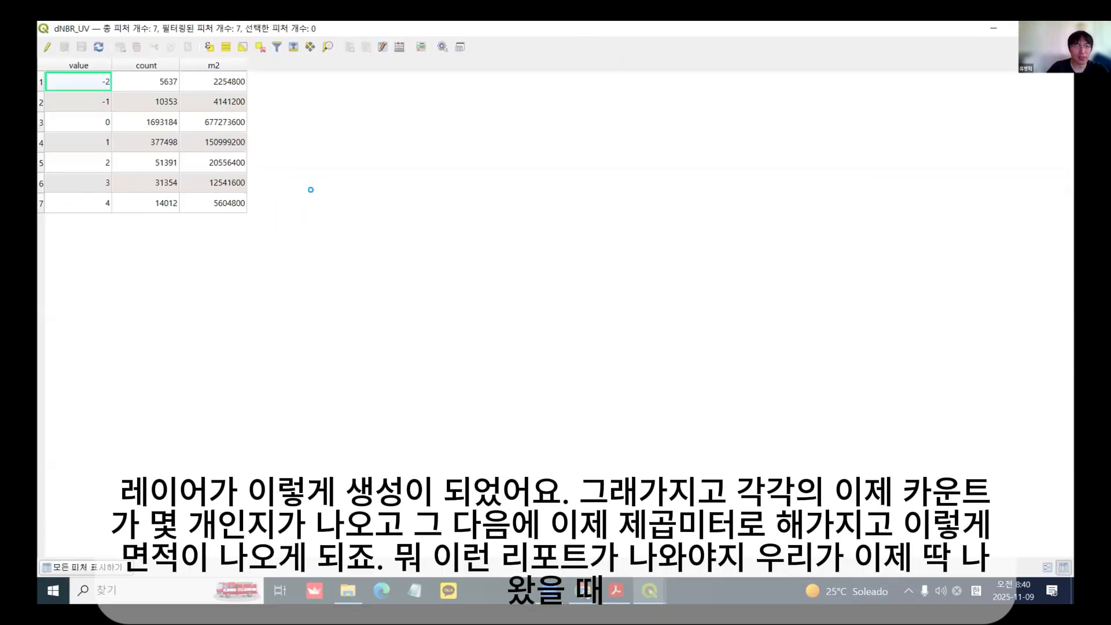
click(68, 103)
click(70, 156)
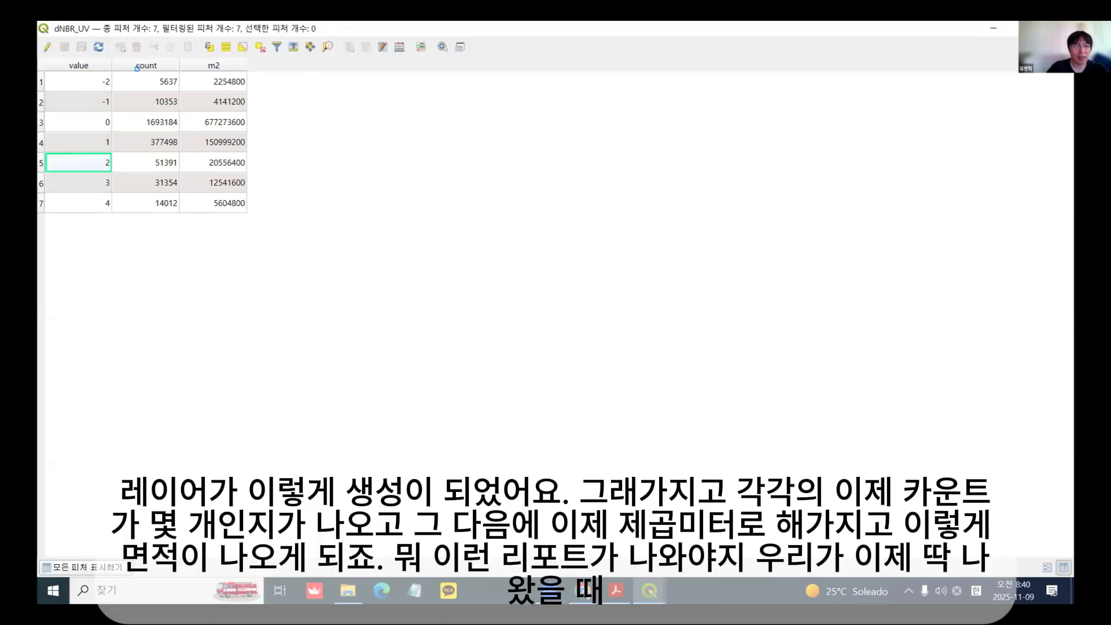
click(140, 103)
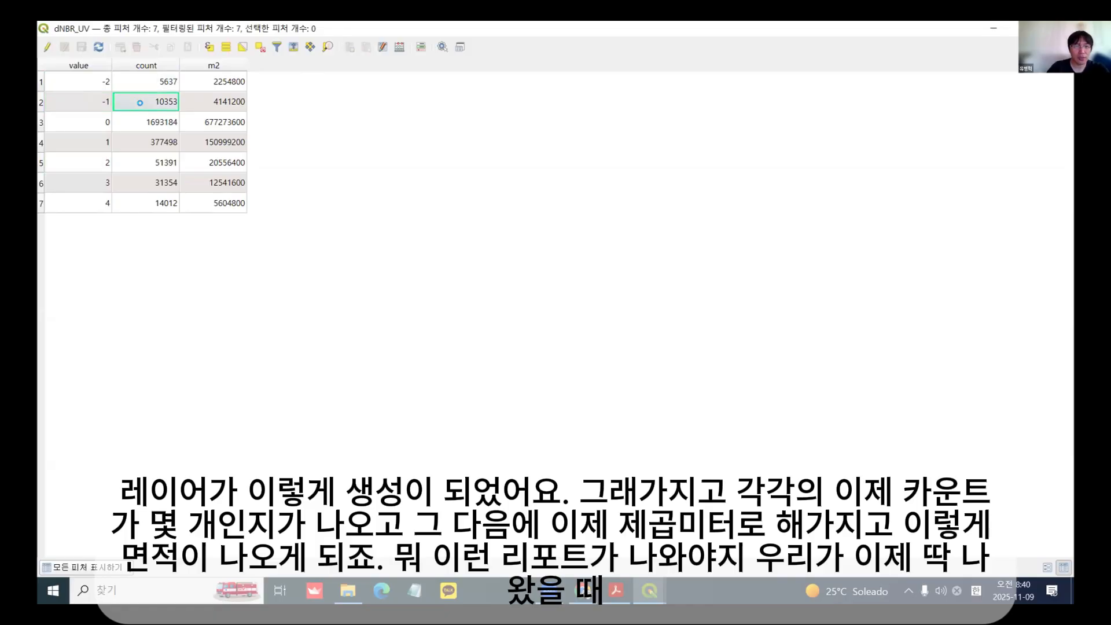
click(157, 201)
click(213, 87)
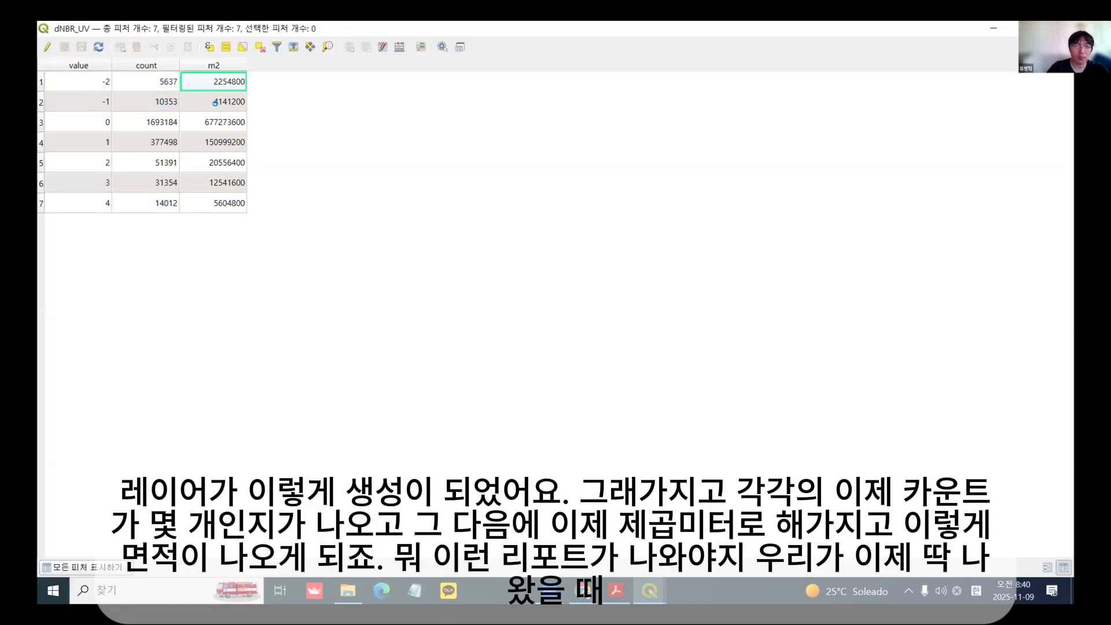
click(234, 140)
click(233, 118)
click(226, 176)
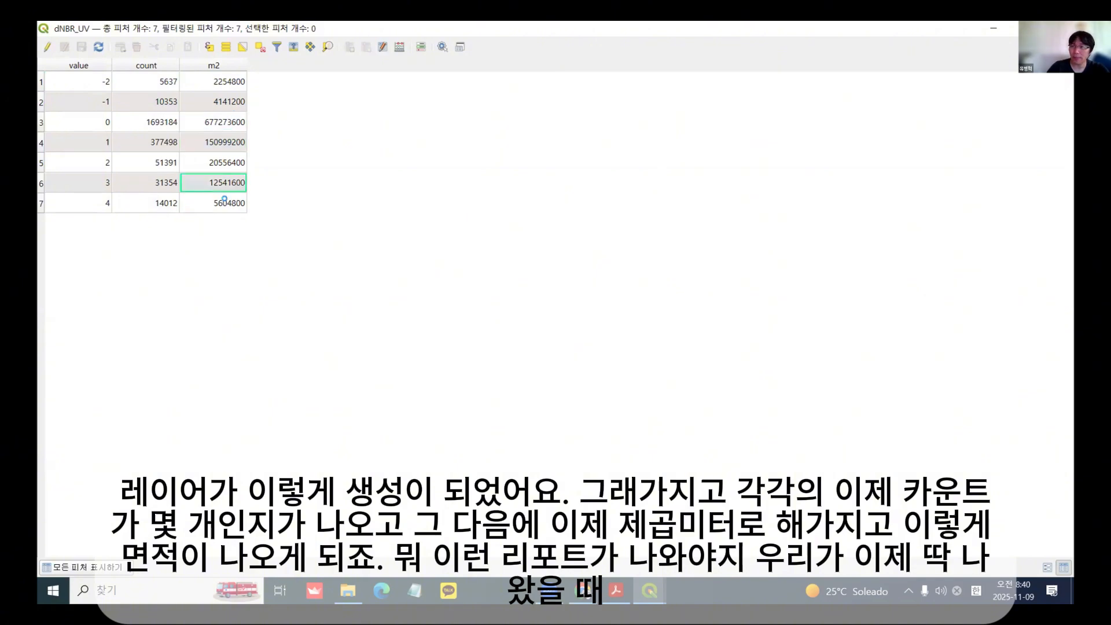
click(234, 202)
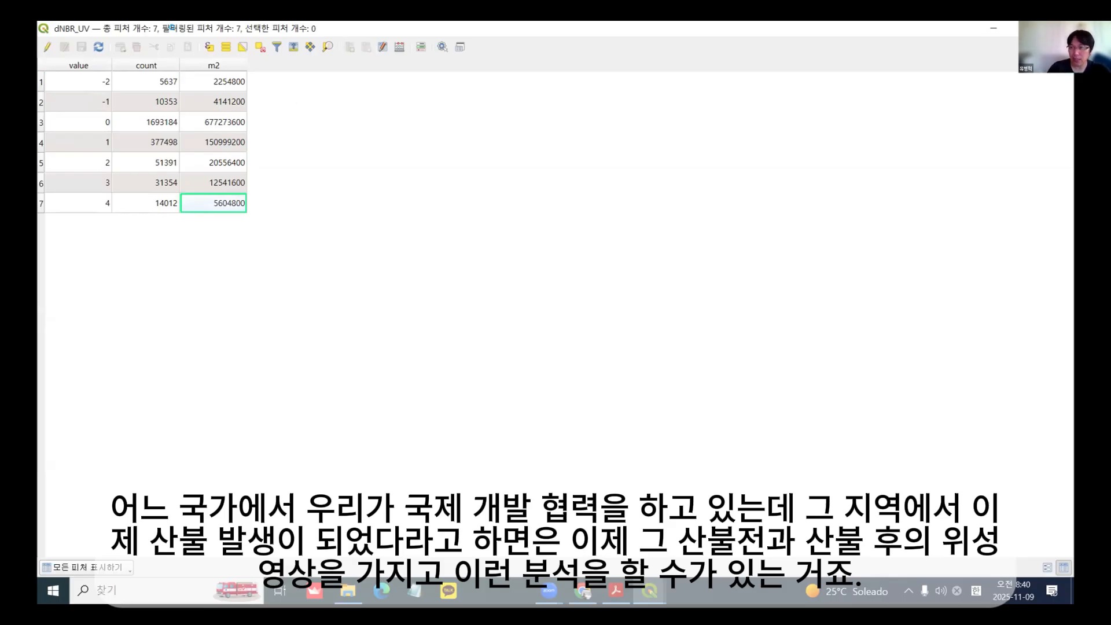
click(1027, 28)
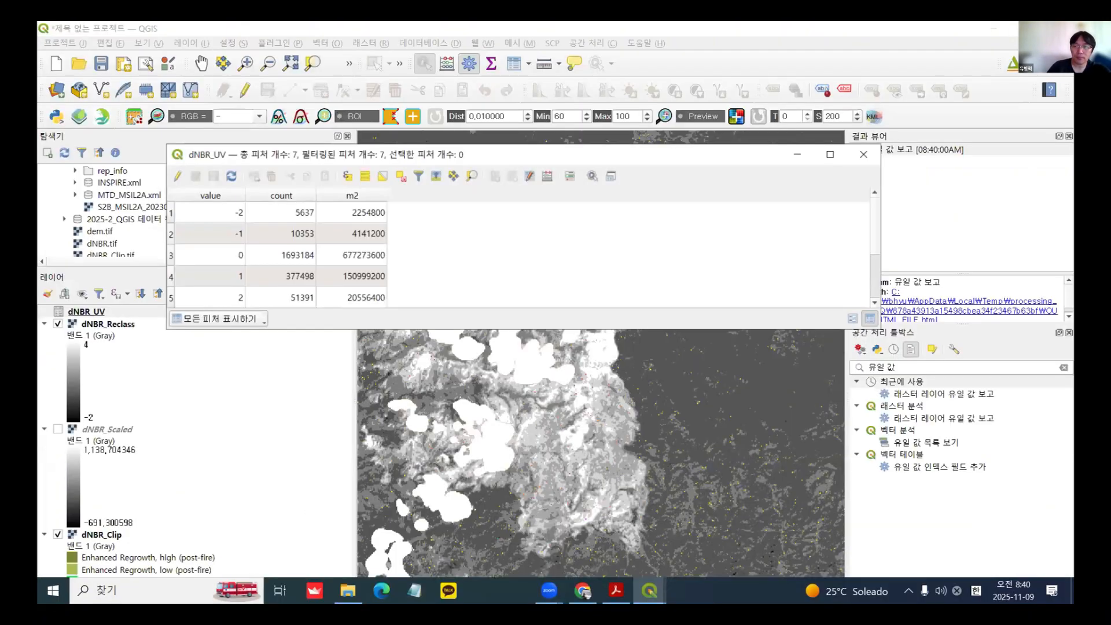
click(864, 154)
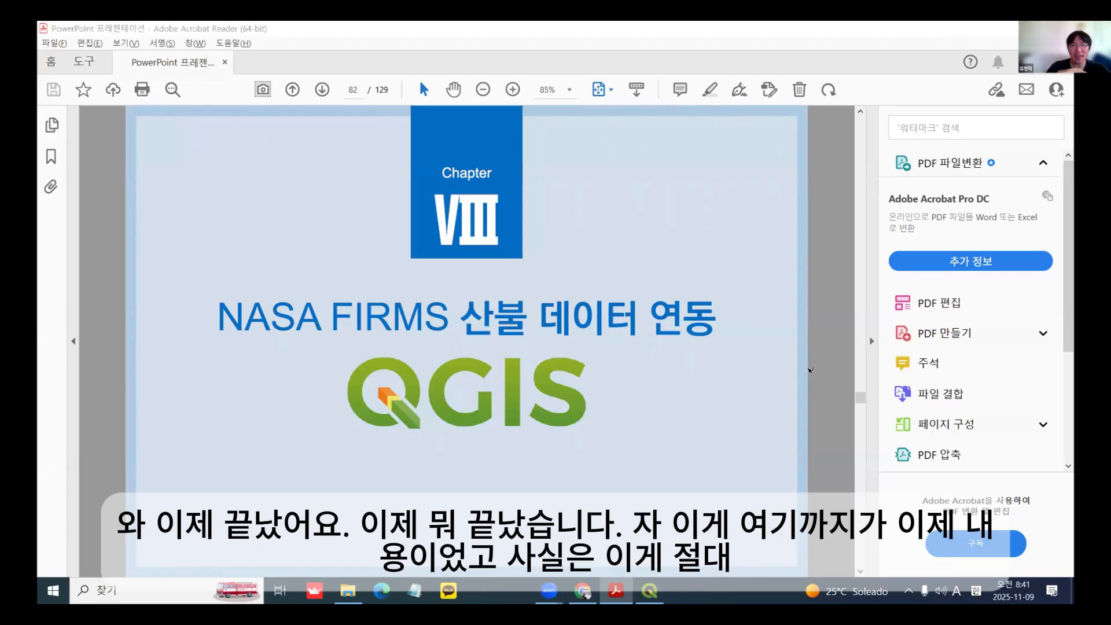
Step: Return to QGIS, narrow the browser and layer panels, and inspect the burned area and cloud gaps of dNBR_Reclass up close
key(alt+Tab)
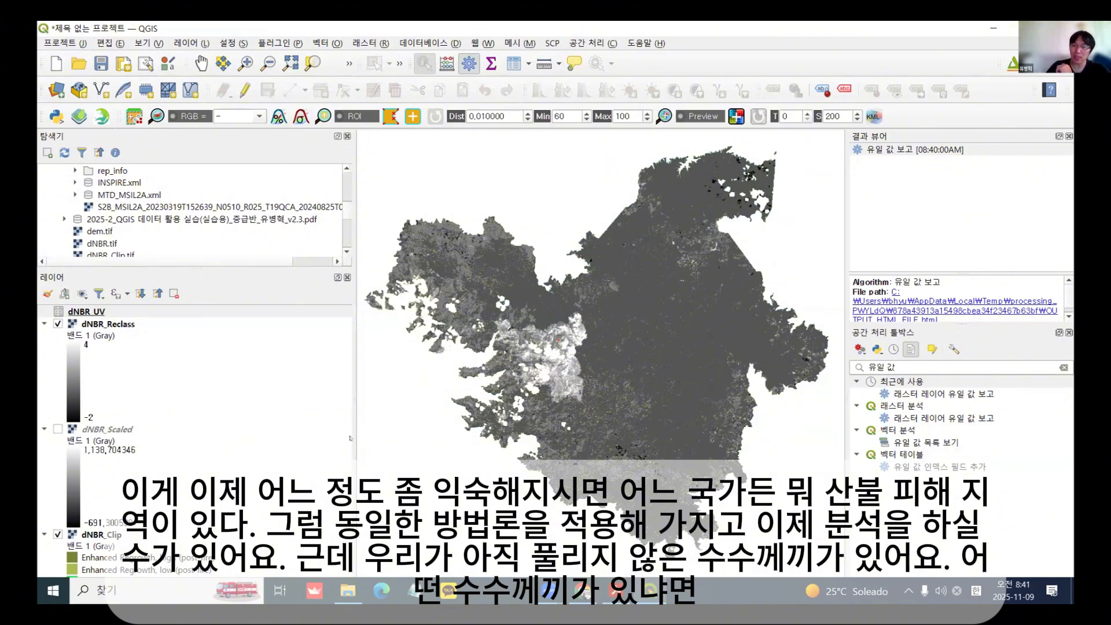
drag(232, 413, 207, 413)
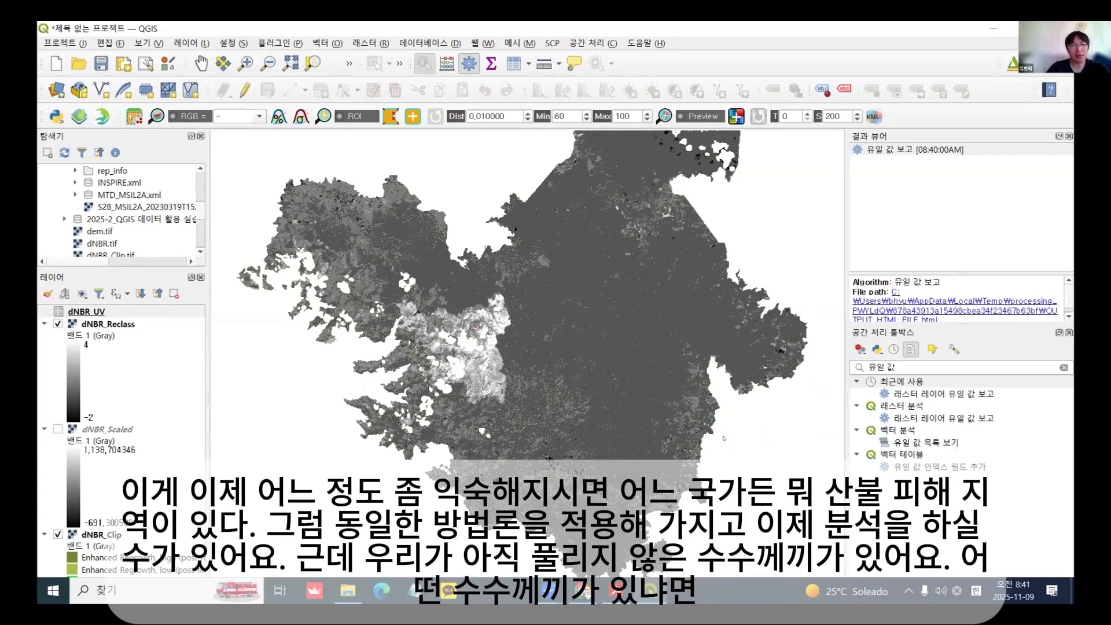
click(245, 64)
mouse_move(372, 230)
mouse_down()
mouse_move(405, 312)
mouse_move(552, 456)
mouse_move(557, 427)
mouse_up()
drag(433, 300, 709, 529)
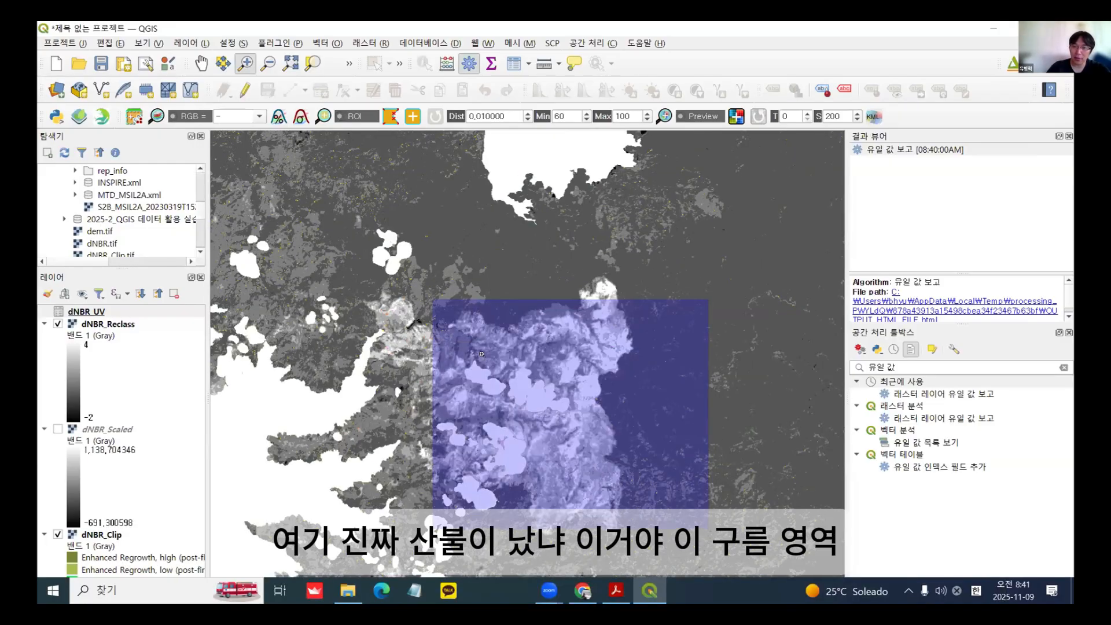
drag(481, 354, 482, 353)
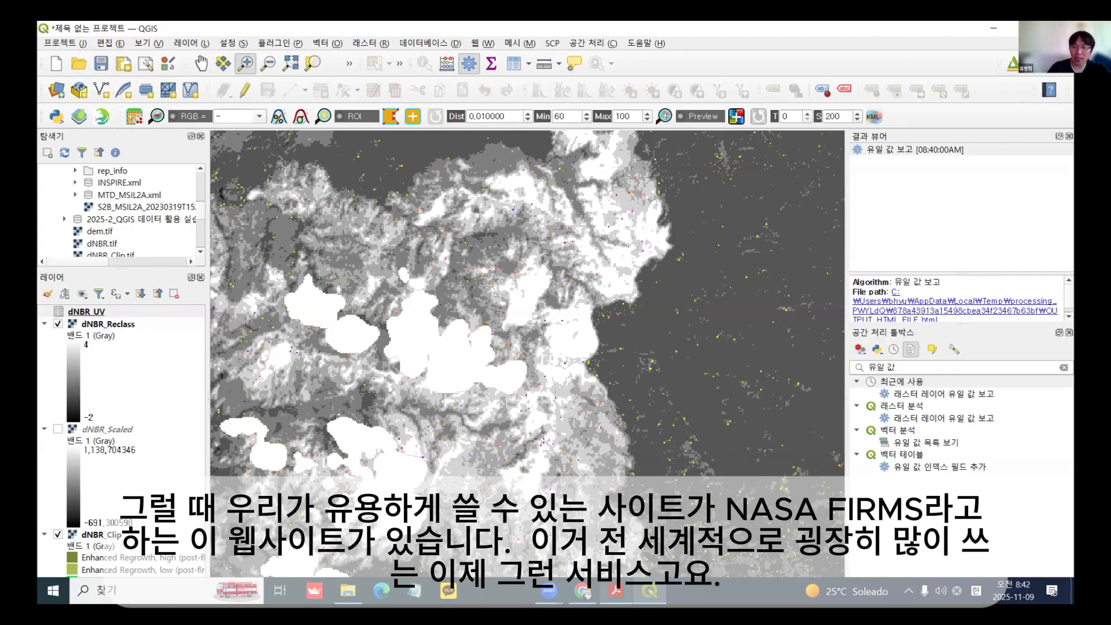
Step: Switch to the PDF guide in Acrobat Reader and show the NASA FIRMS chapter title on page 82 in full screen
click(616, 591)
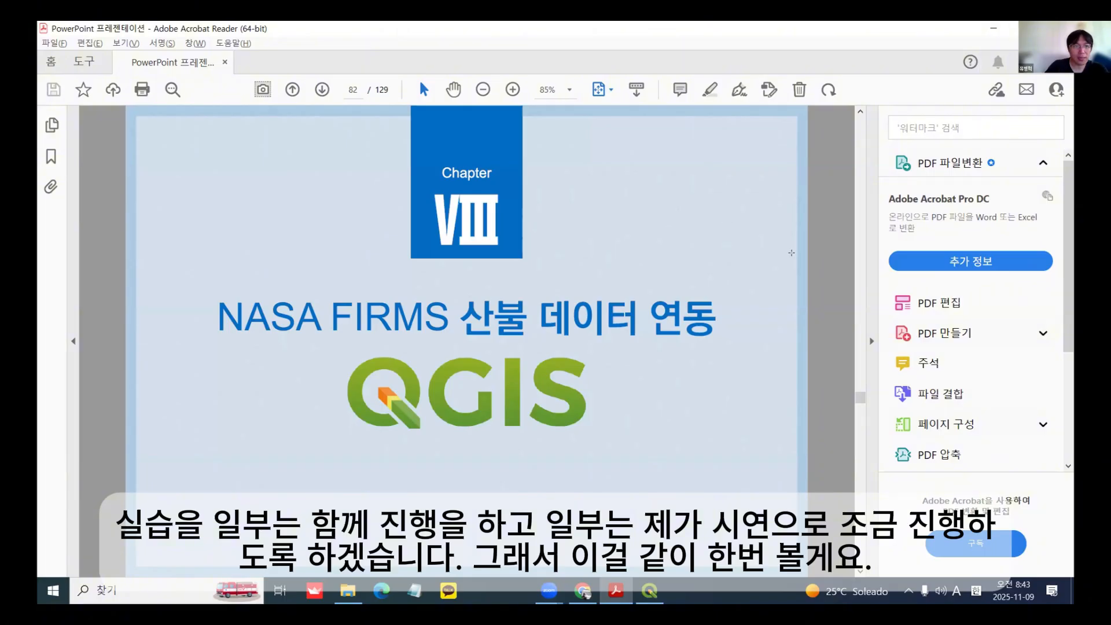
click(124, 43)
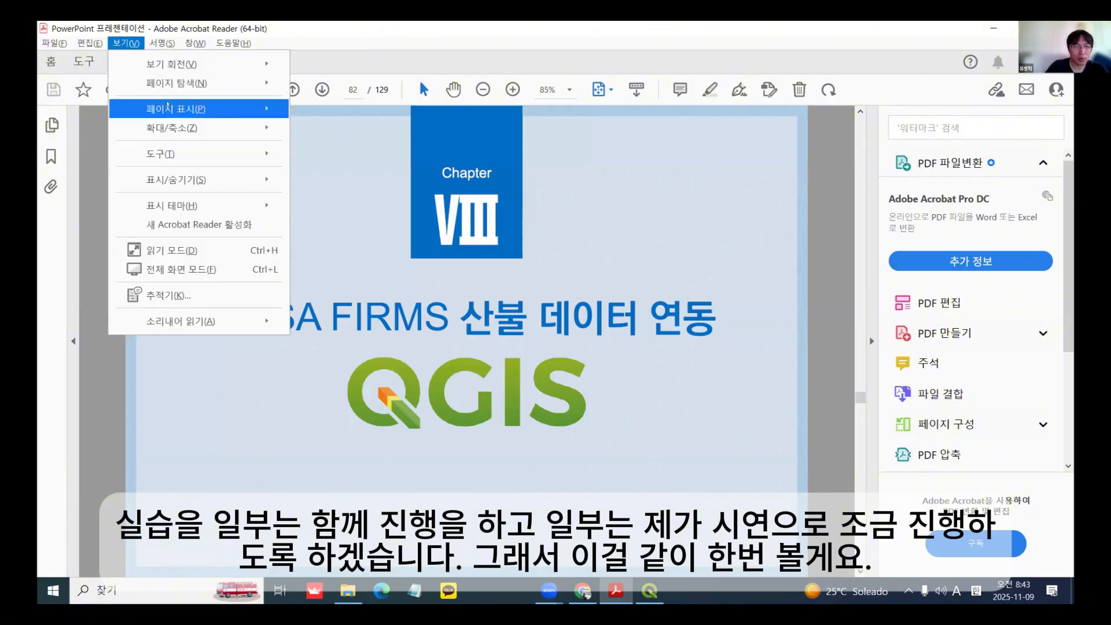
mouse_move(174, 127)
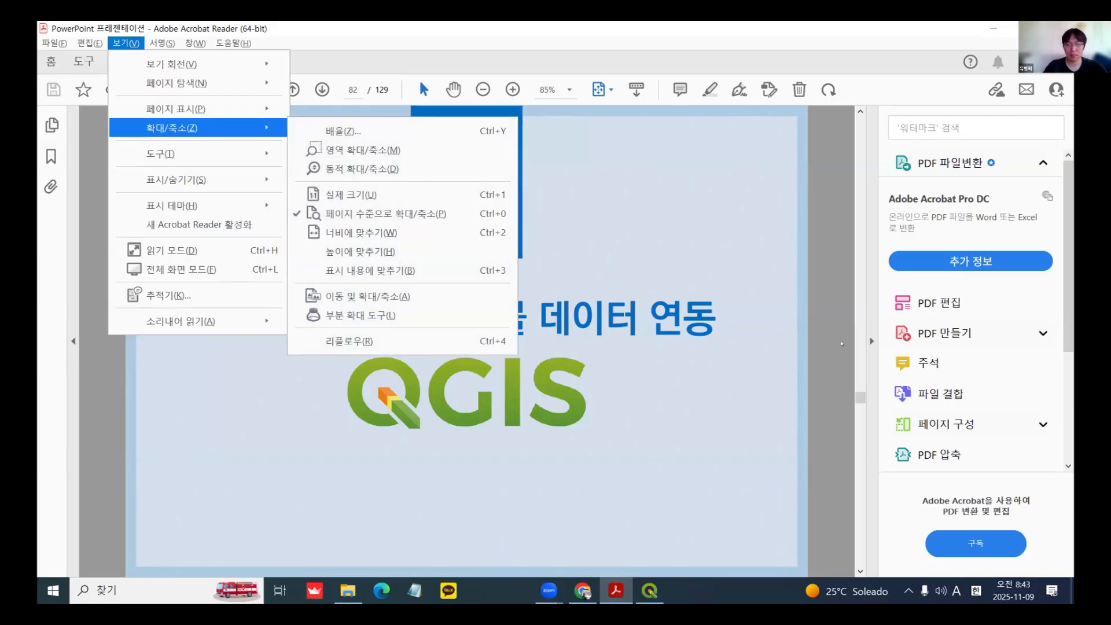
click(838, 339)
key(ctrl+l)
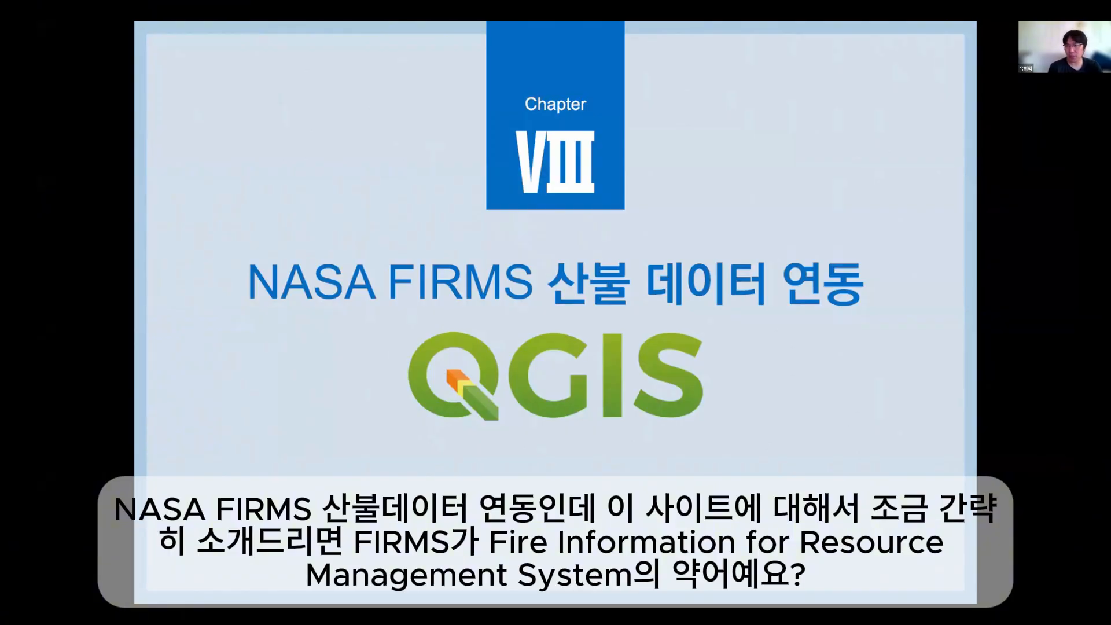
Step: Read the NASA FIRMS overview and archive download instructions through page 89, exit full screen and return to QGIS
key(Right)
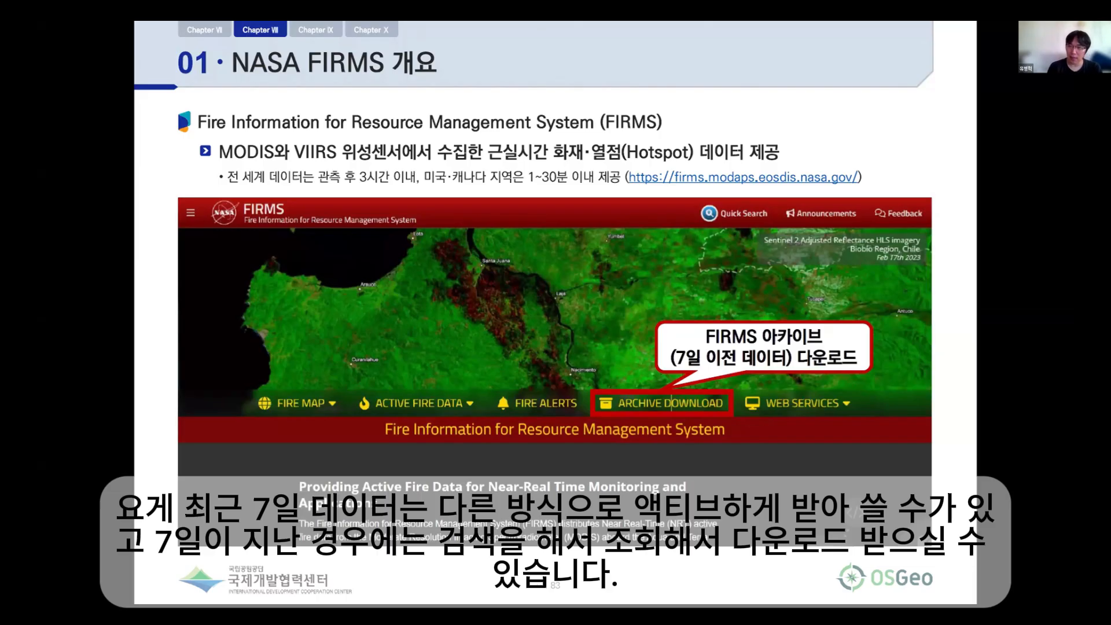
key(Right)
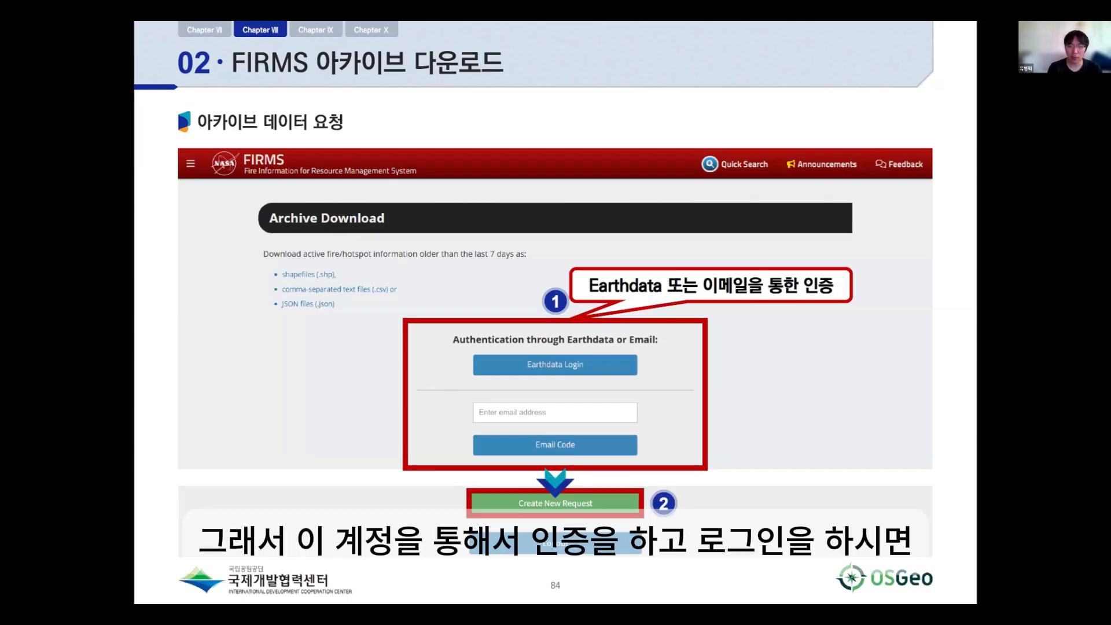
key(Right)
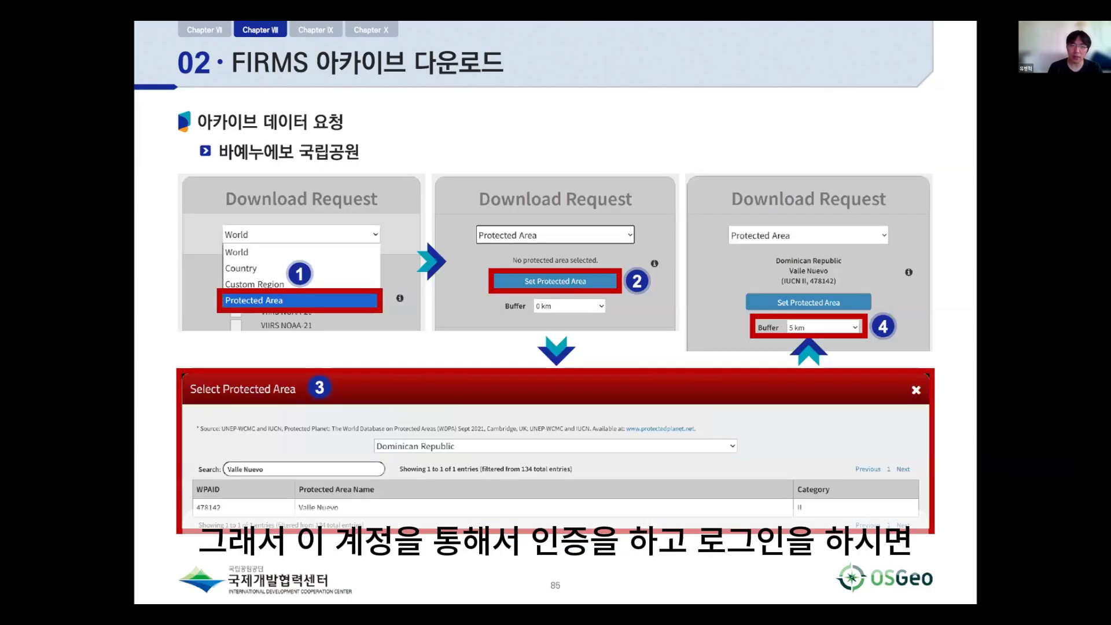
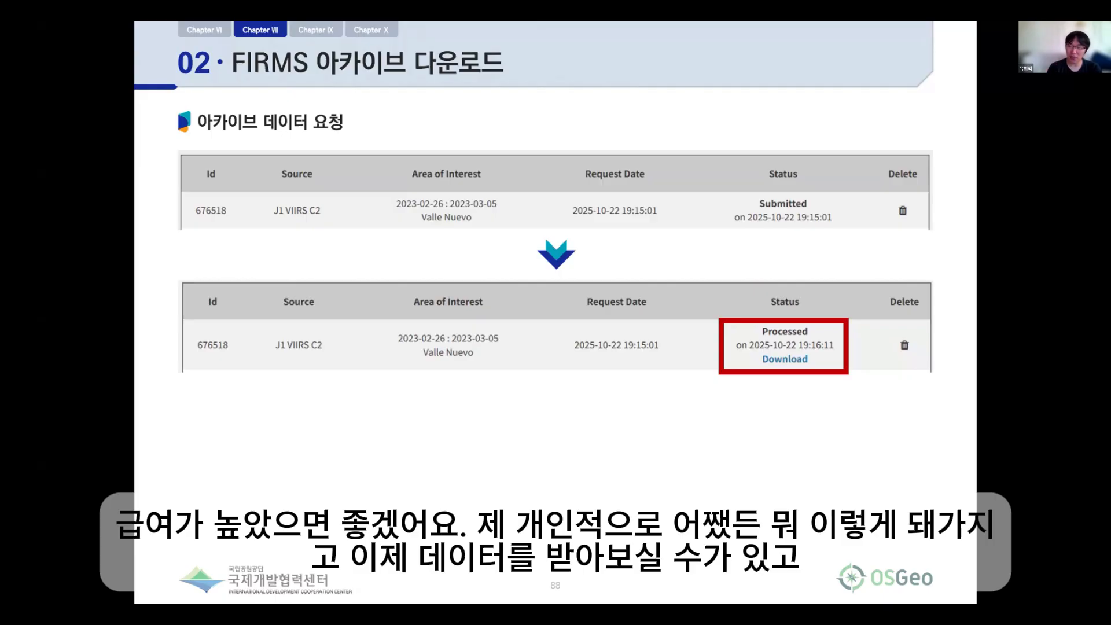
key(Right)
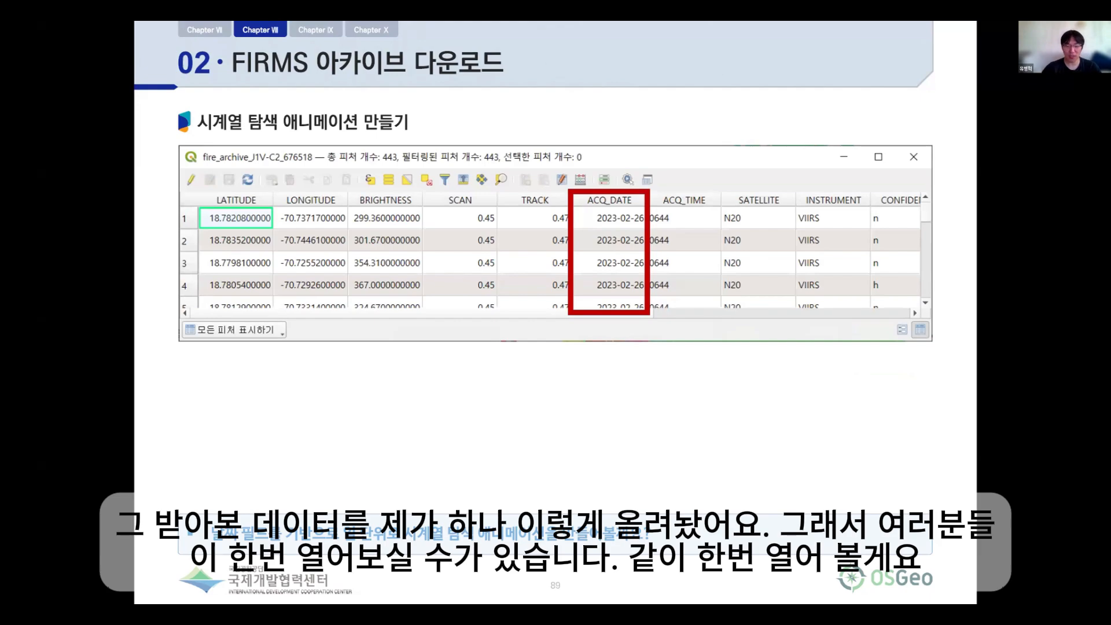
key(Escape)
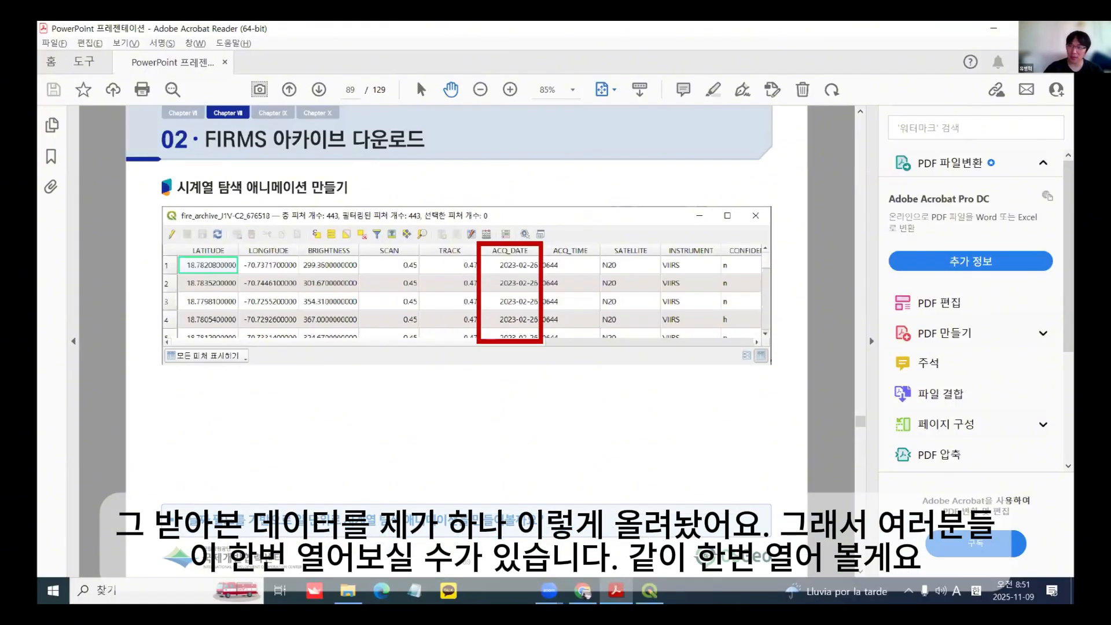
right_click(990, 24)
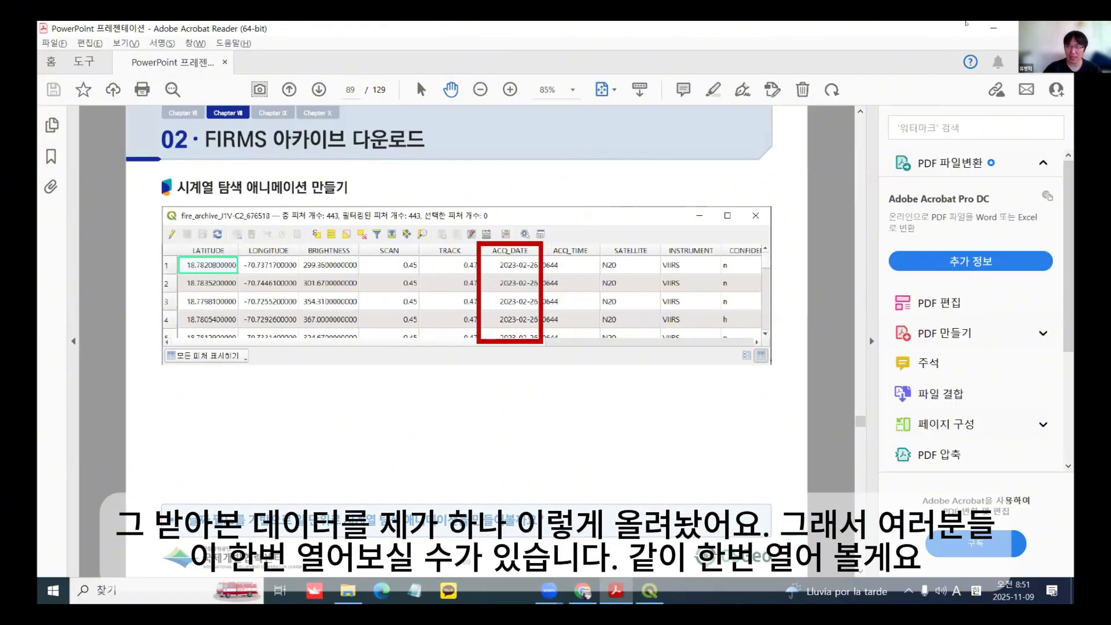
key(n)
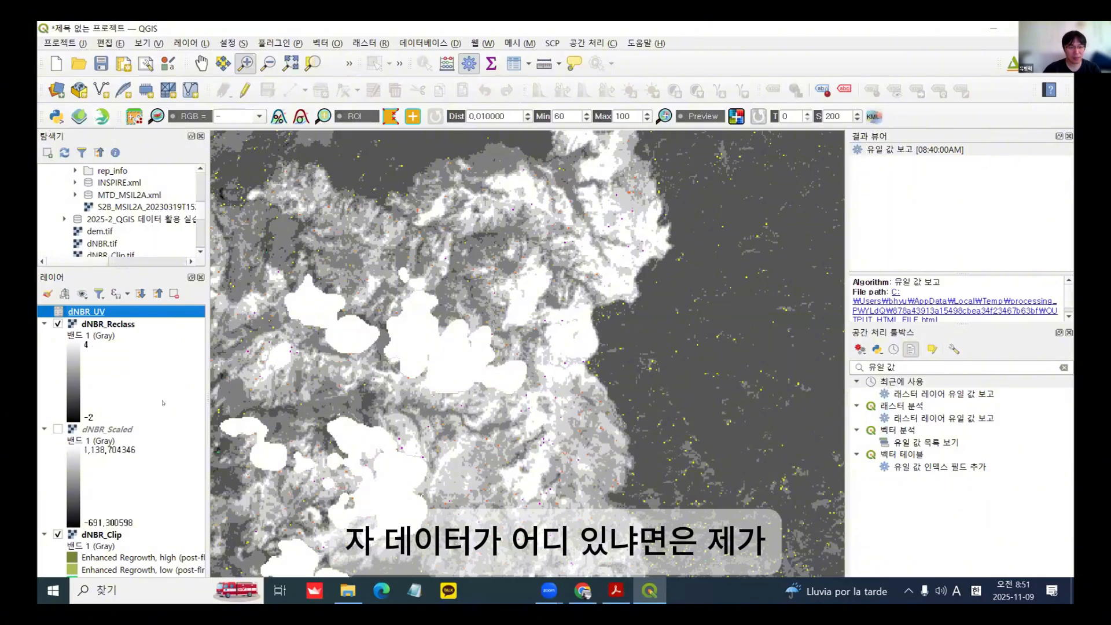
Step: Collapse the layer legends and remove dNBR_UV, dNBR_Reclass and dNBR_Scaled from the project, keeping only dNBR_Clip
click(158, 294)
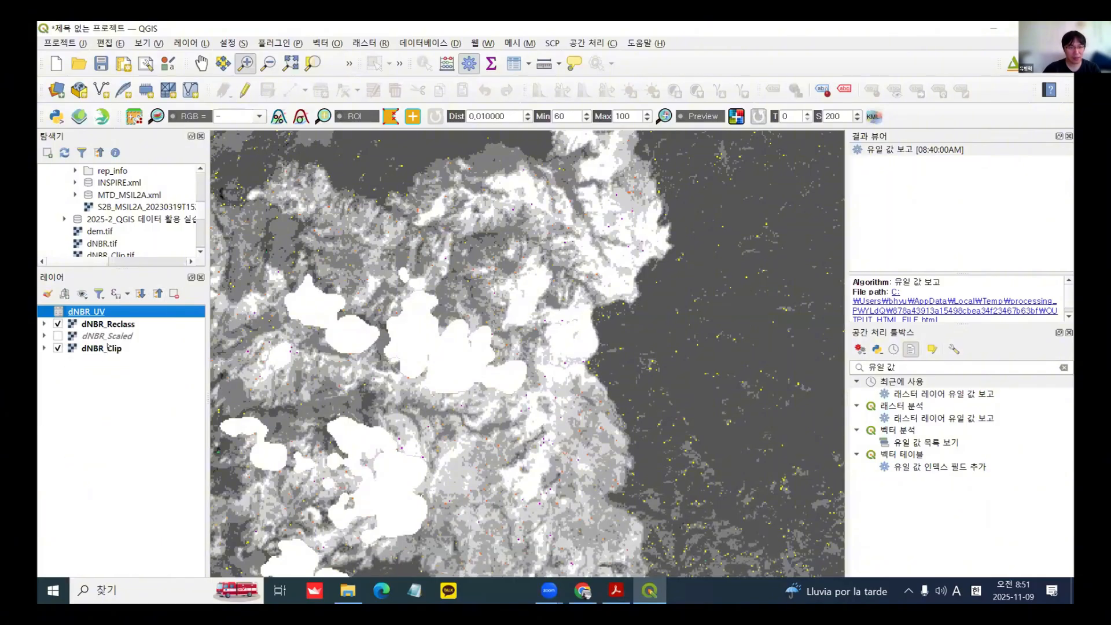
click(118, 336)
shift+click(95, 312)
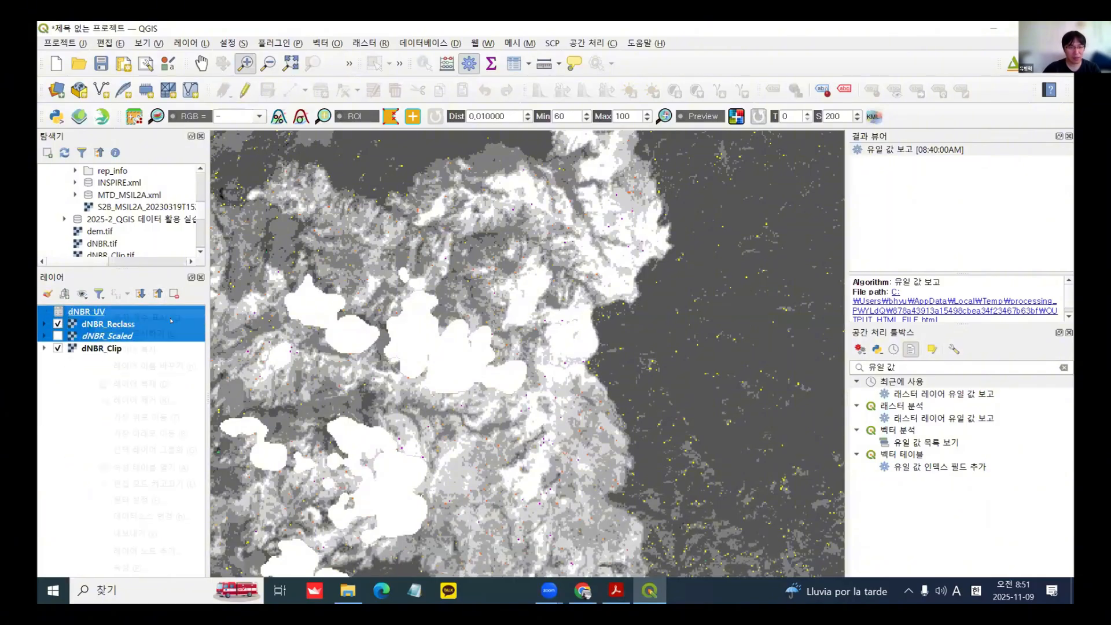
right_click(96, 311)
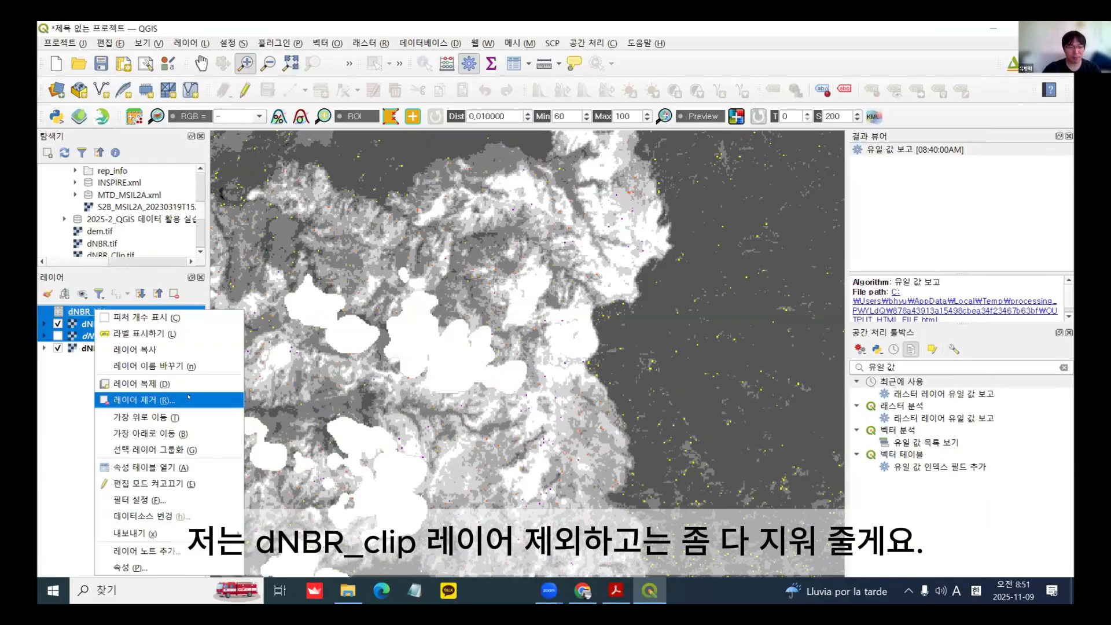
click(144, 400)
click(553, 376)
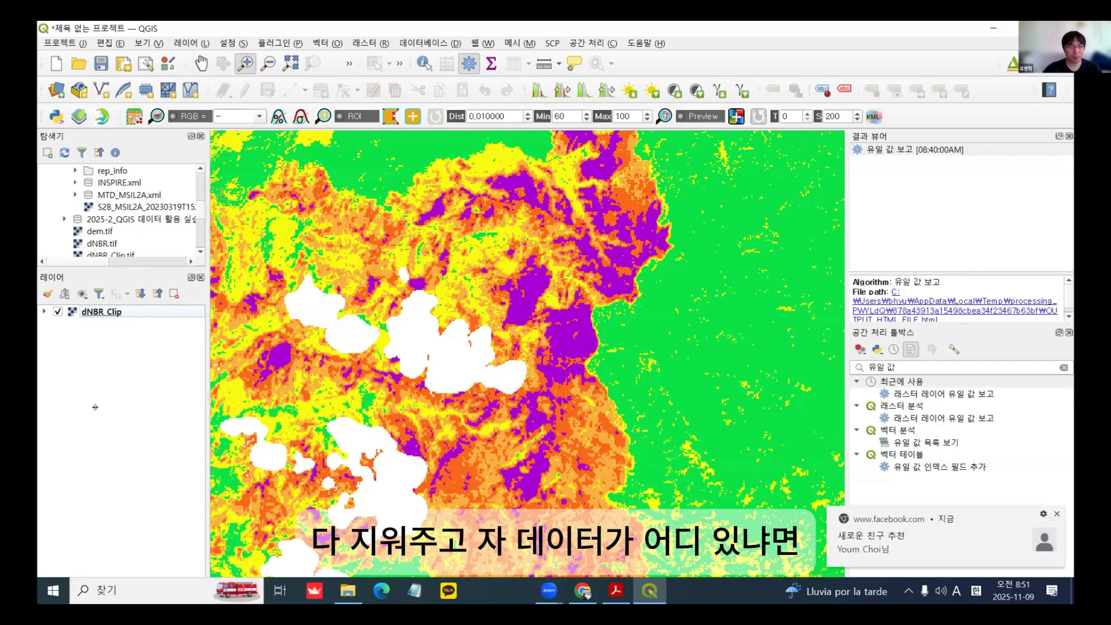
Step: Enlarge the file browser, expand DL_FIRE_J1V-C2_676518 under GEODATA, and add the fire_archive_J1V-C2_676518 shapefile to the map
drag(95, 267, 94, 407)
scroll(91, 278, up, 9)
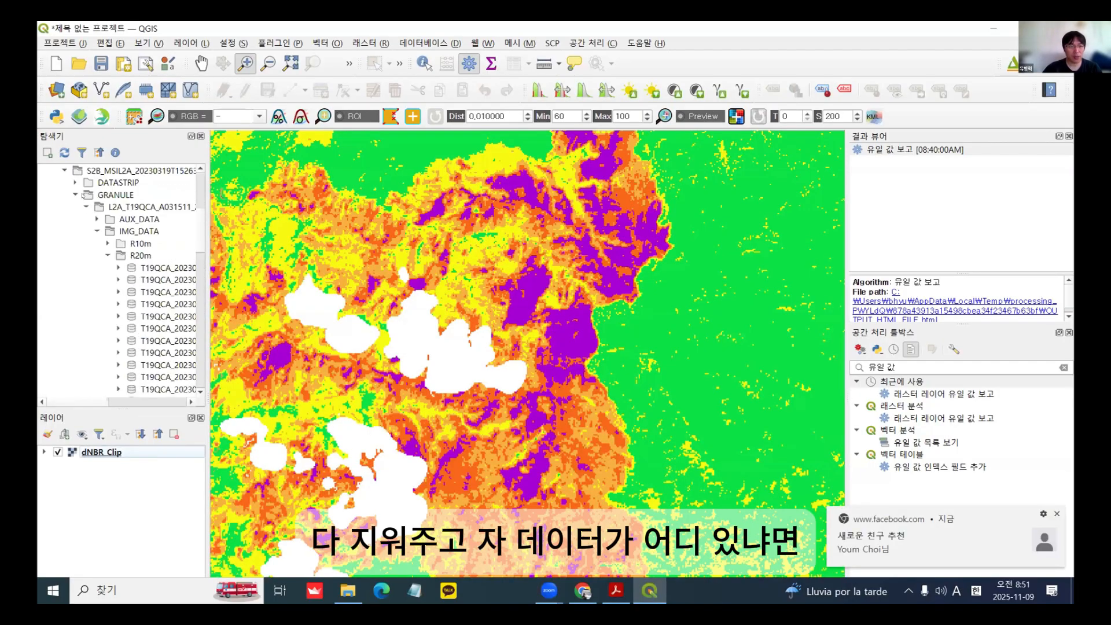
click(75, 196)
click(64, 171)
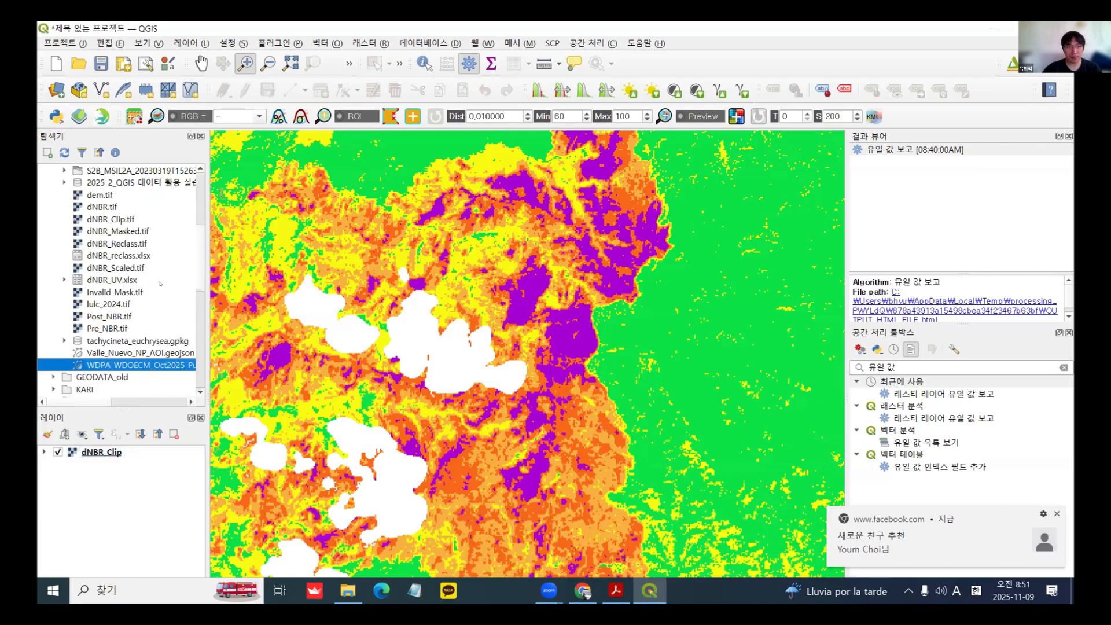
scroll(160, 284, up, 2)
scroll(160, 283, up, 1)
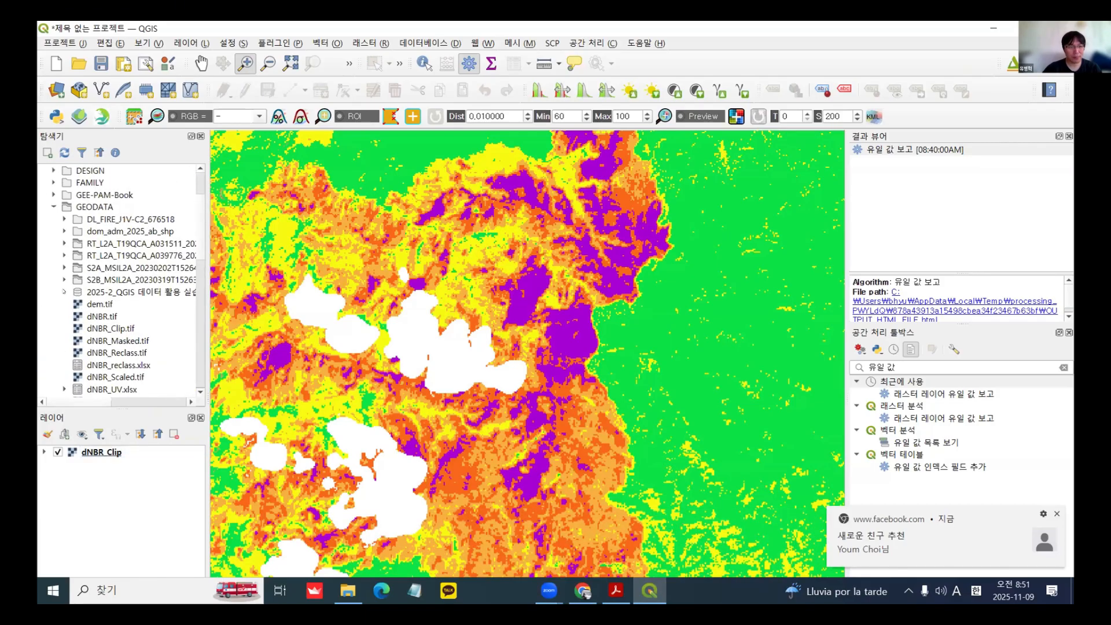
click(153, 217)
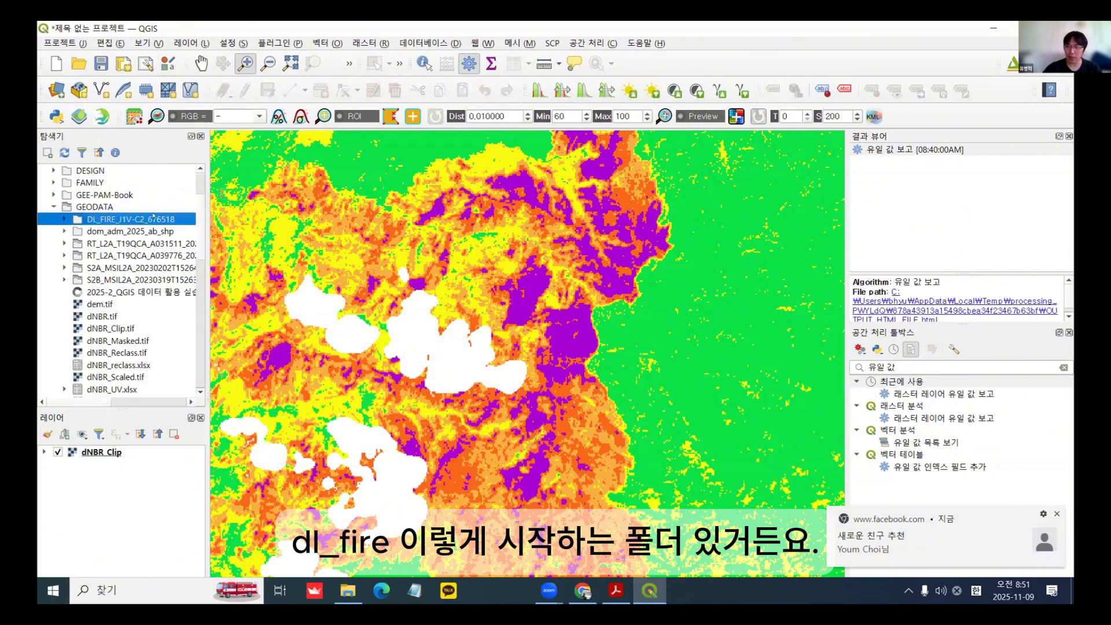
double_click(153, 217)
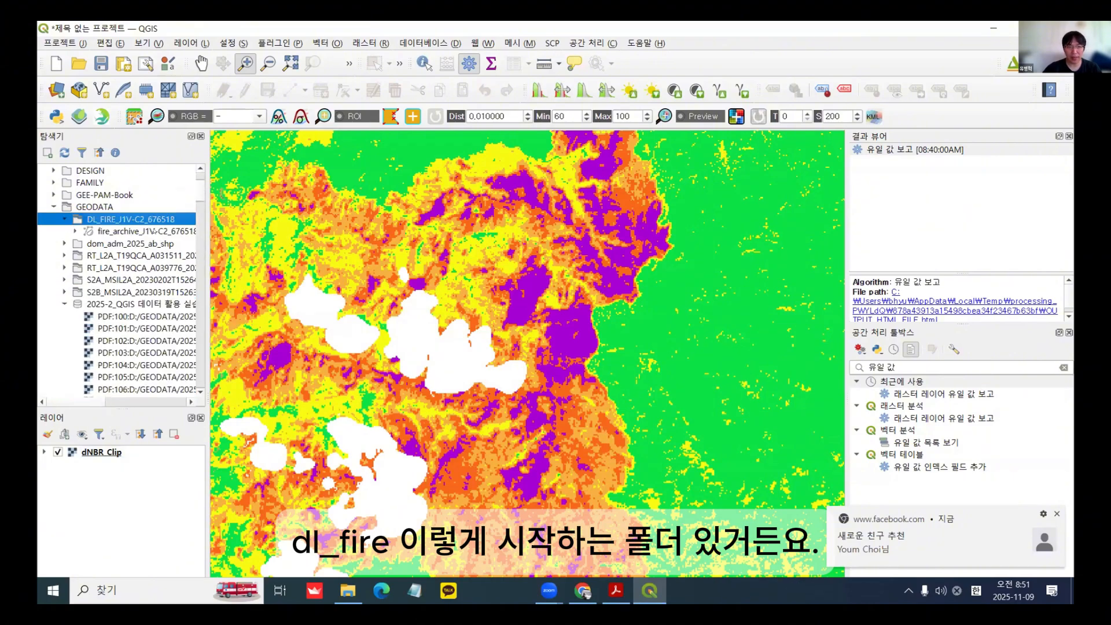
click(153, 231)
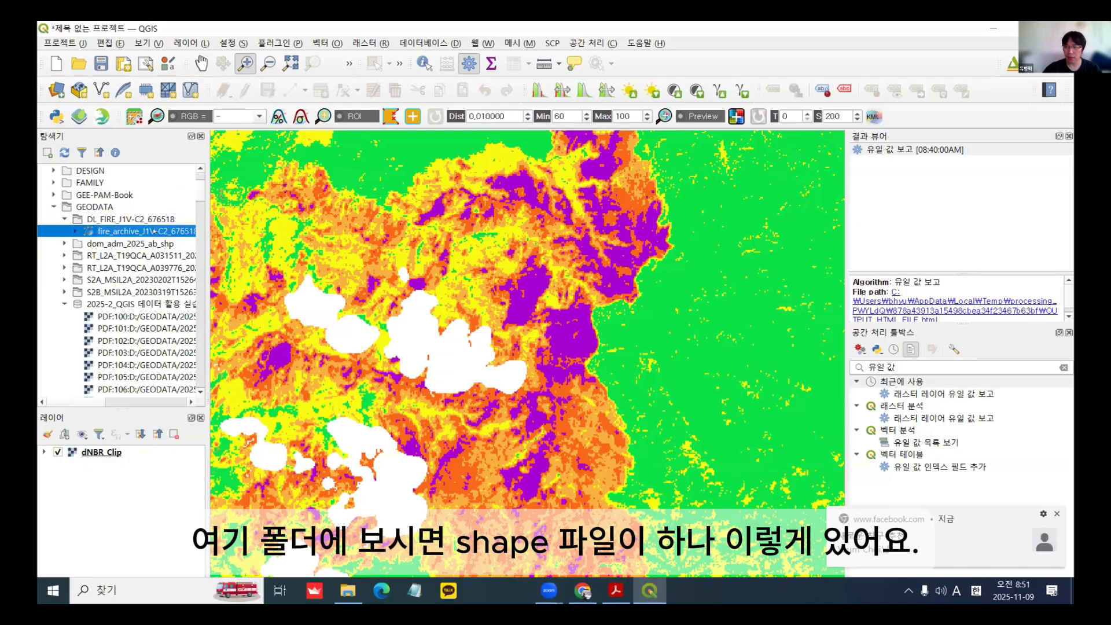
double_click(153, 231)
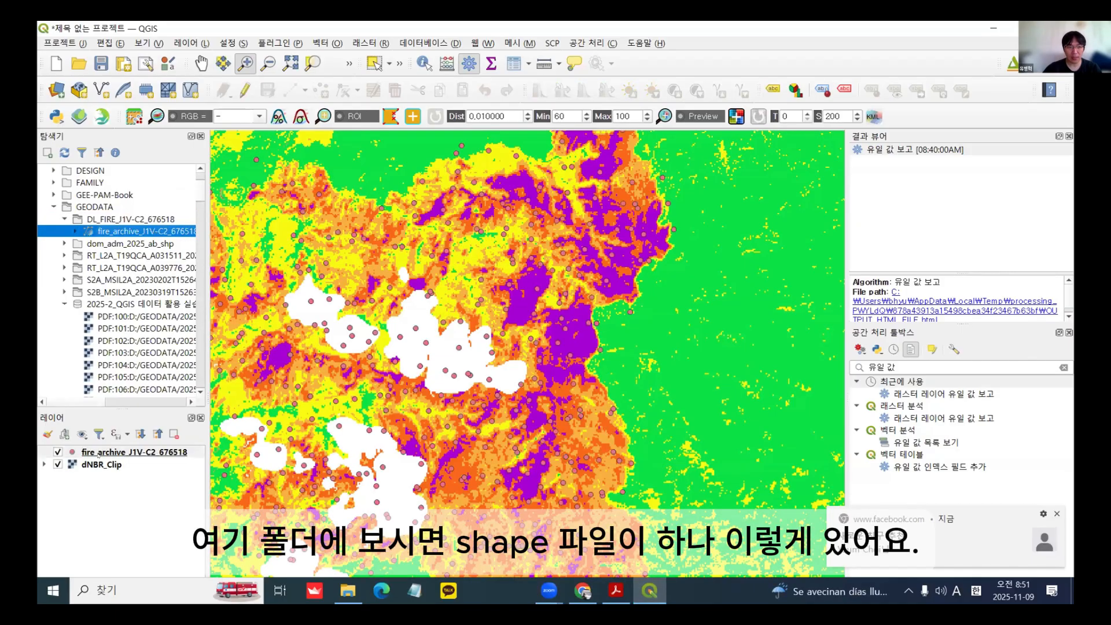
Step: Open the fire archive layer's symbology and change its simple marker to an SVG marker
click(116, 452)
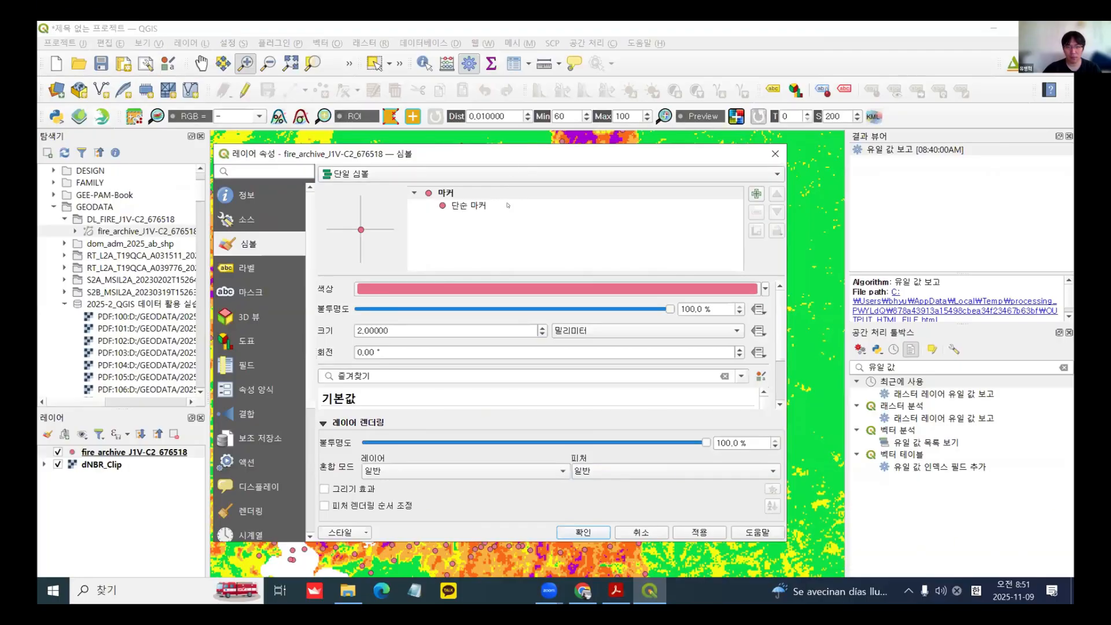
click(507, 205)
click(579, 289)
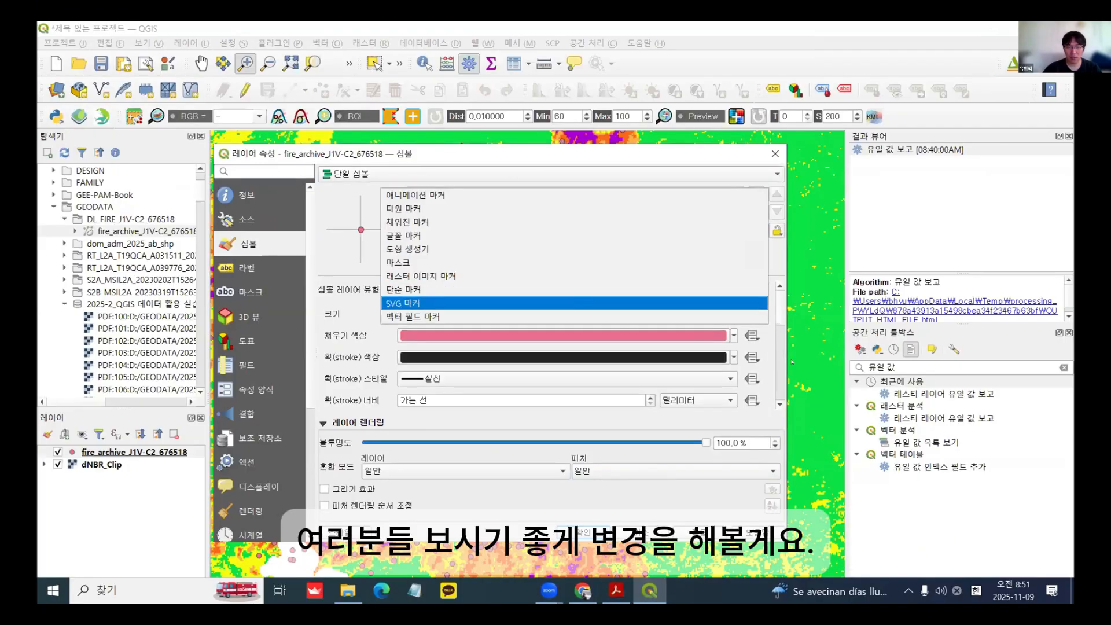
key(Return)
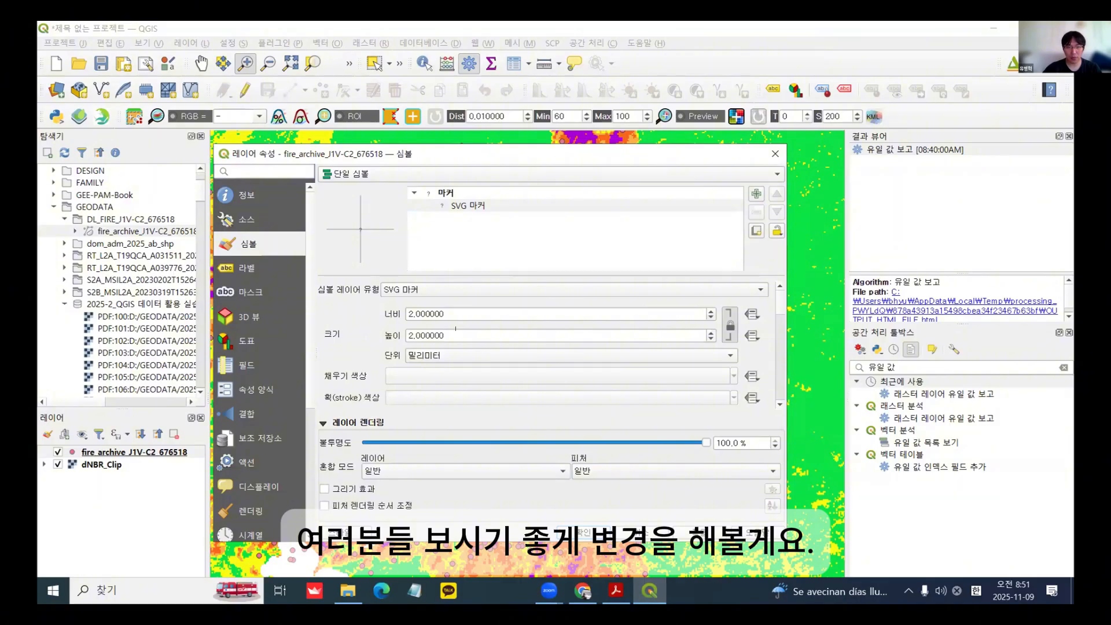
Step: Try an SVG marker width and height of 5 mm
drag(455, 313, 58, 282)
text(5)
key(Tab)
text(5)
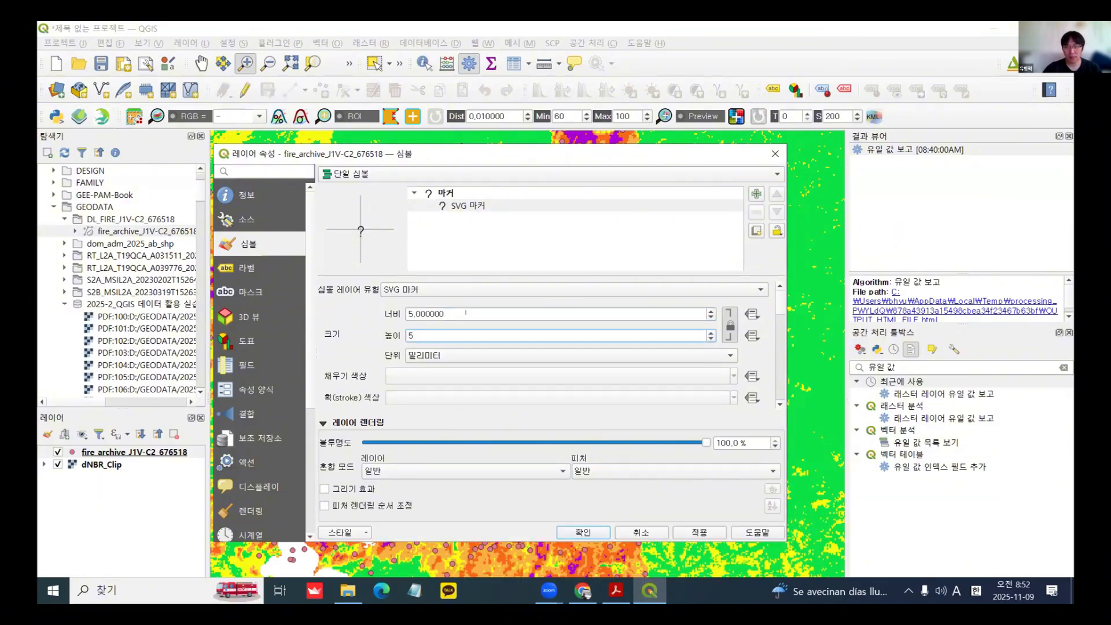
Step: Set the SVG marker's width and height to 4 mm
drag(466, 313, 40, 208)
text(4)
key(Tab)
text(4)
key(Tab)
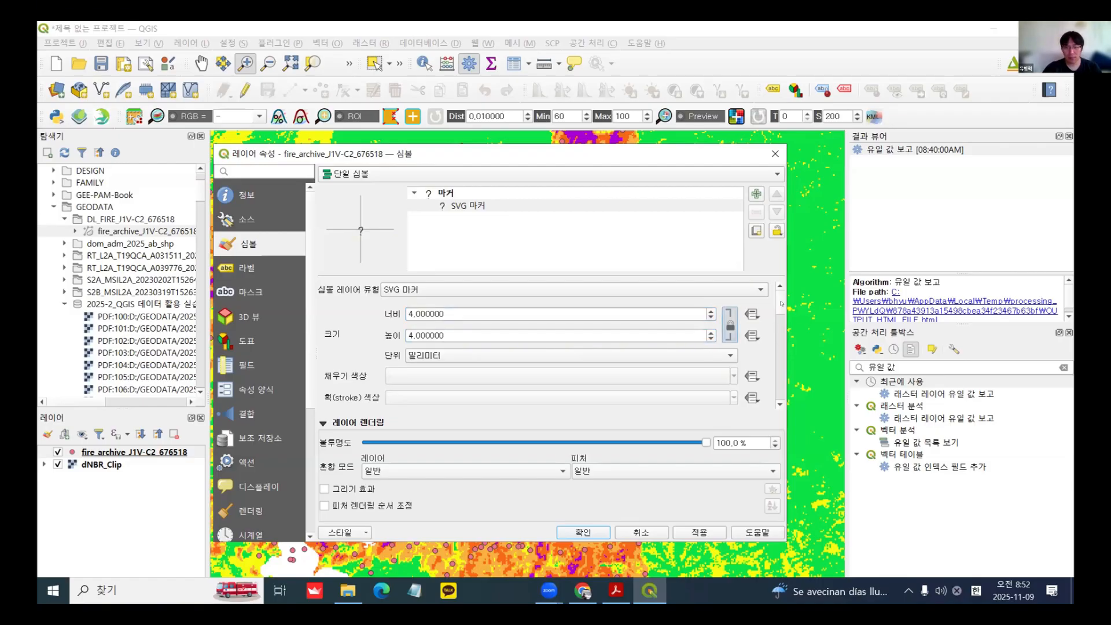
Step: Choose the flame image for the SVG marker and set its fill colour to red
drag(781, 303, 775, 355)
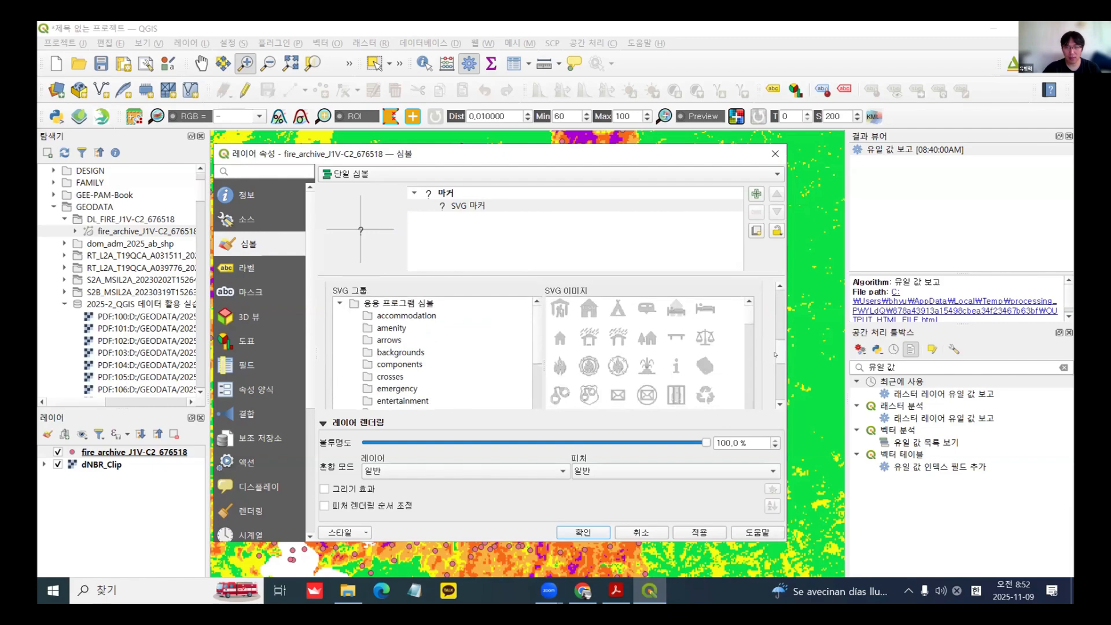
click(552, 364)
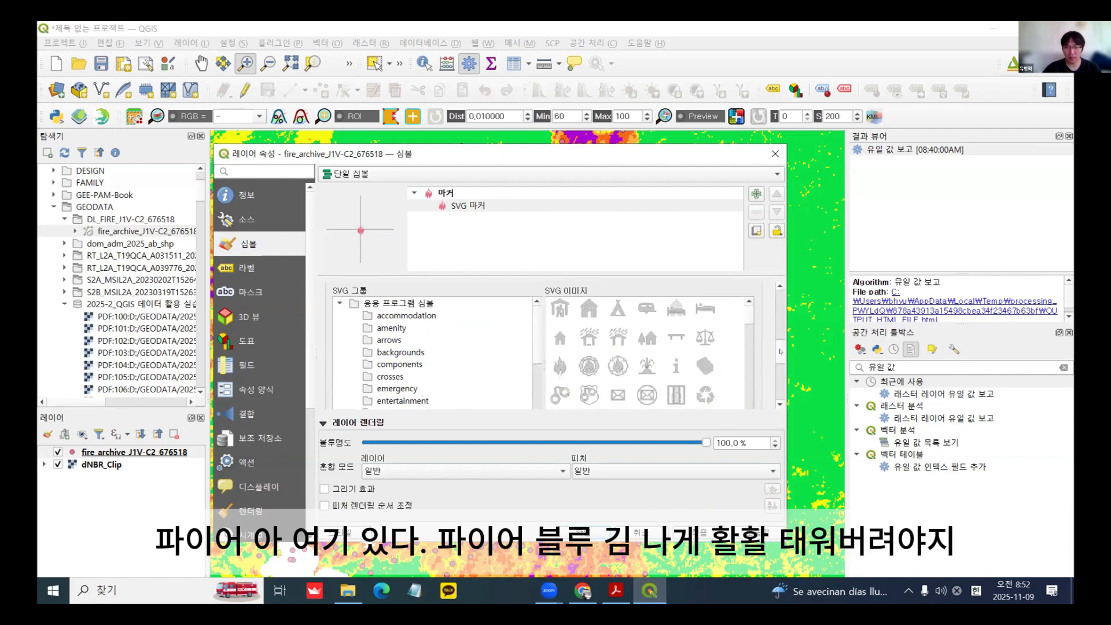
drag(781, 346, 778, 285)
click(733, 376)
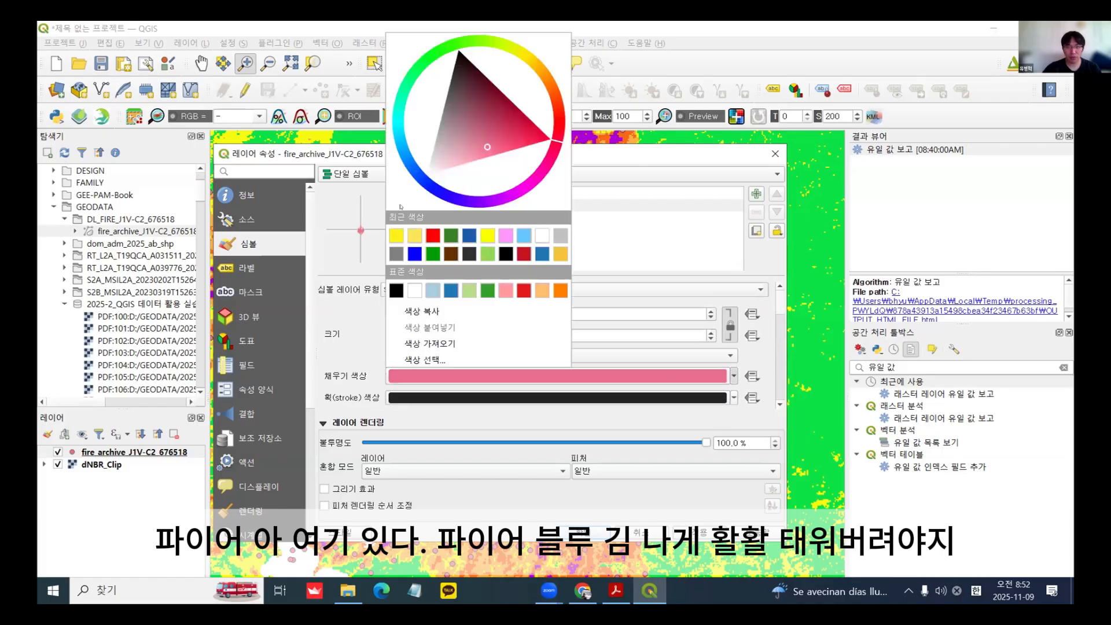
click(433, 236)
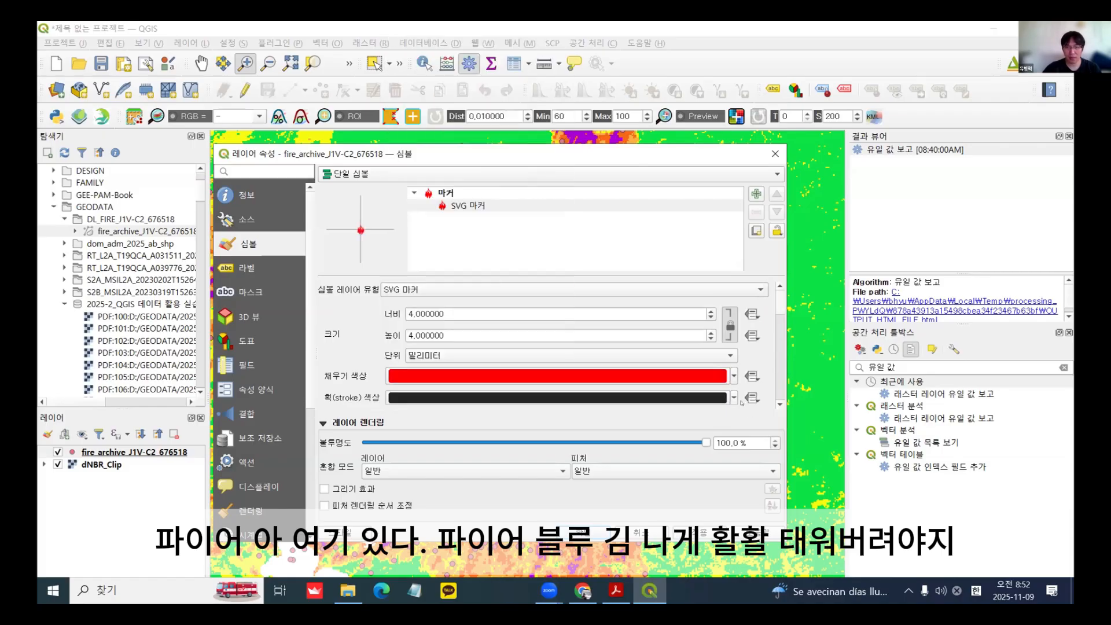
Step: Give the flame marker a yellow stroke 0.2 mm wide and apply the symbology to the fire archive layer
click(734, 398)
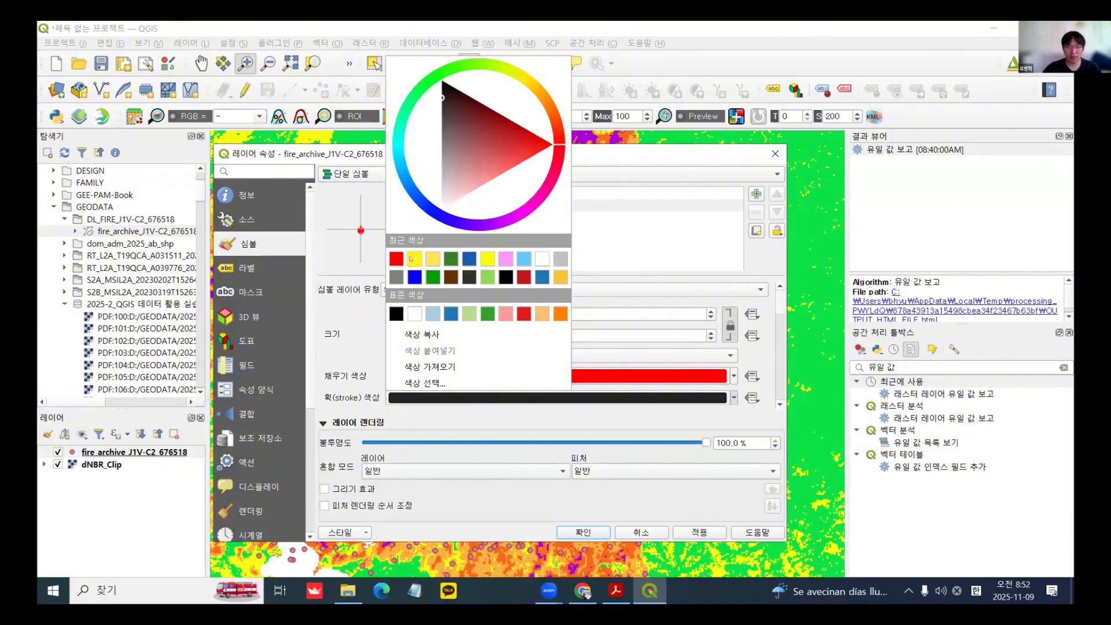
click(397, 259)
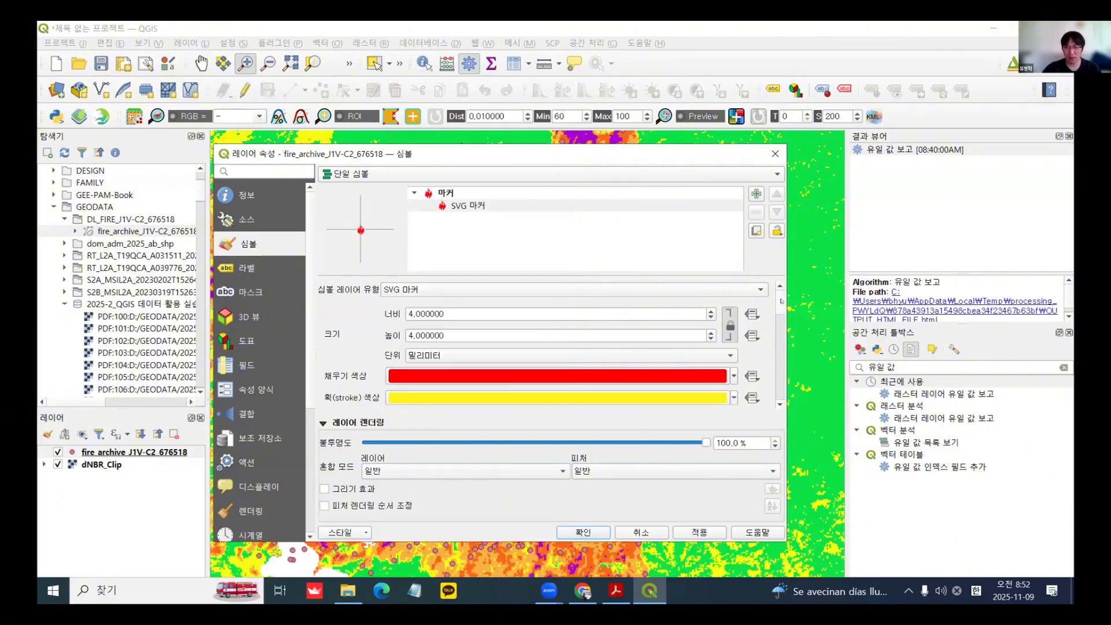
scroll(780, 306, down, 2)
drag(777, 317, 777, 316)
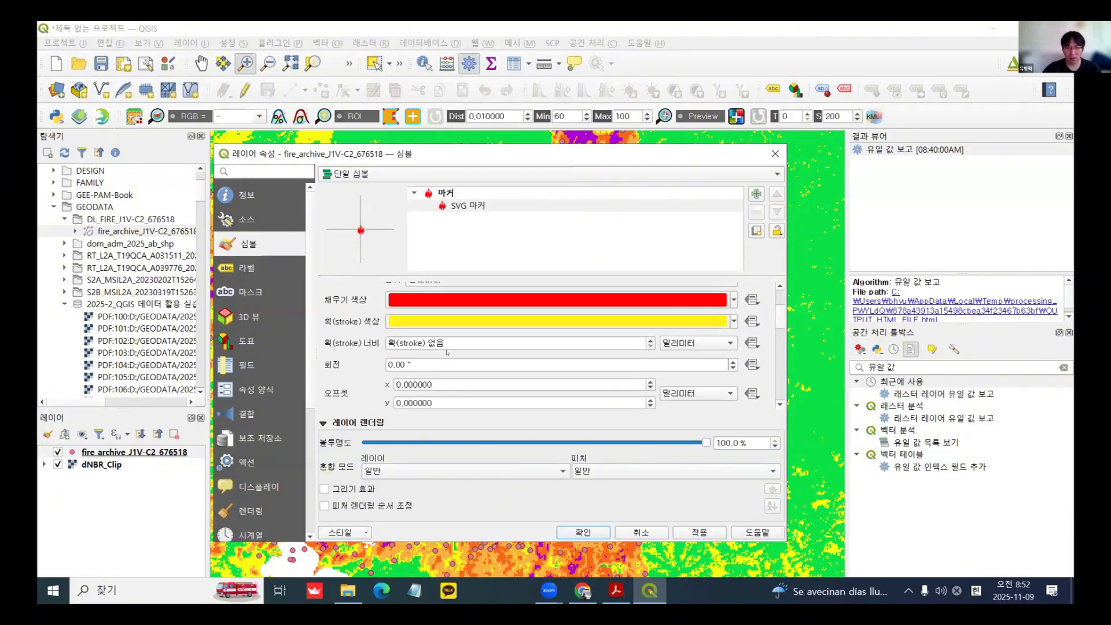
click(429, 343)
text(1)
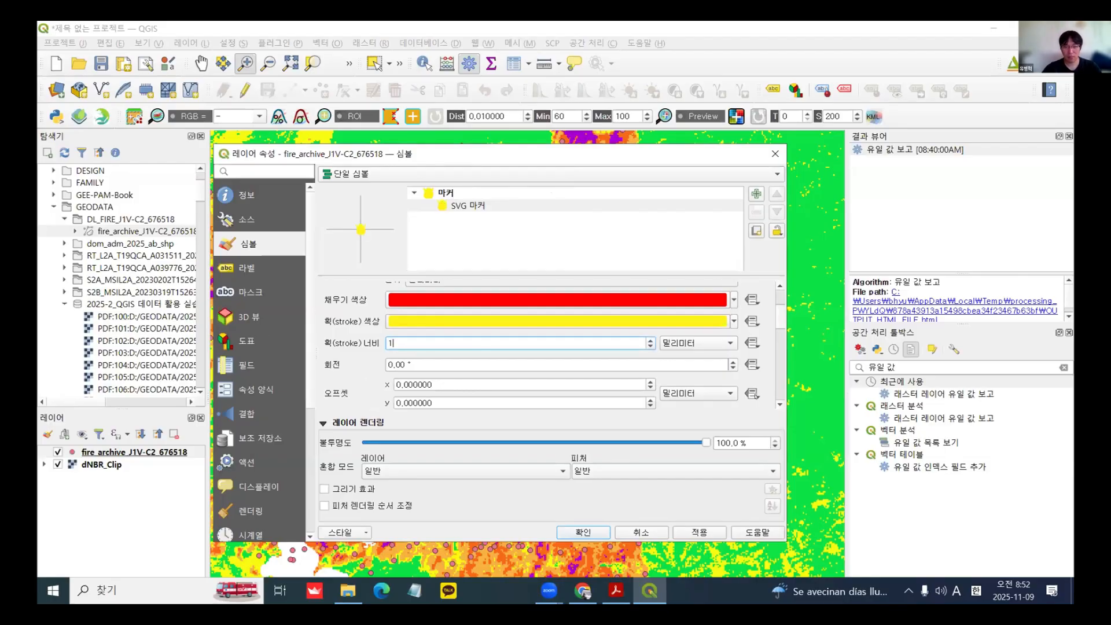
key(BackSpace)
text(0.5)
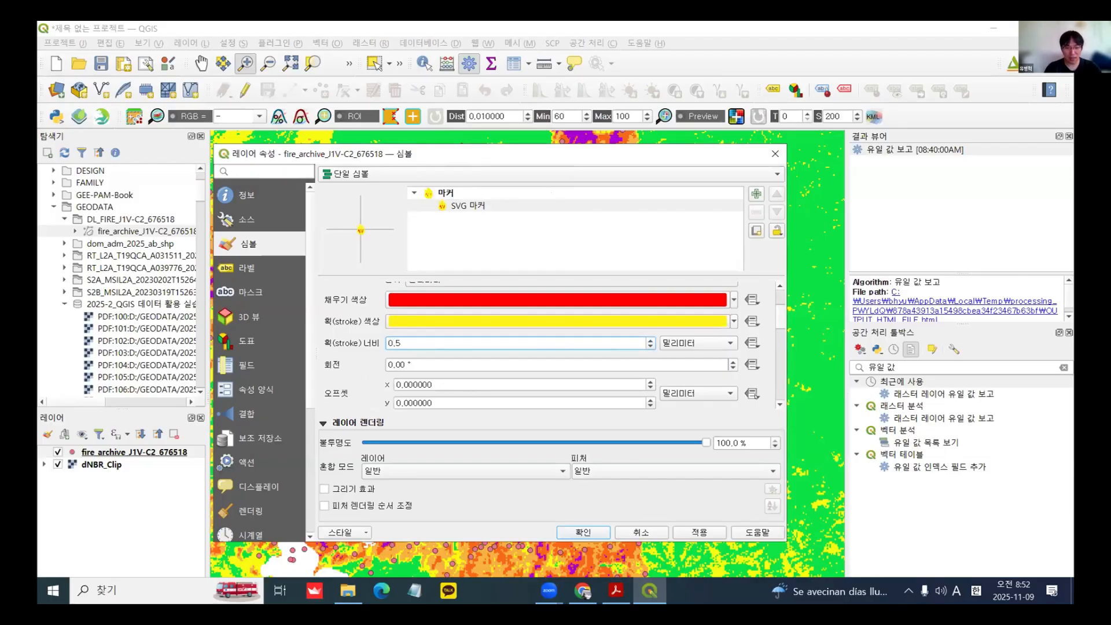
key(BackSpace)
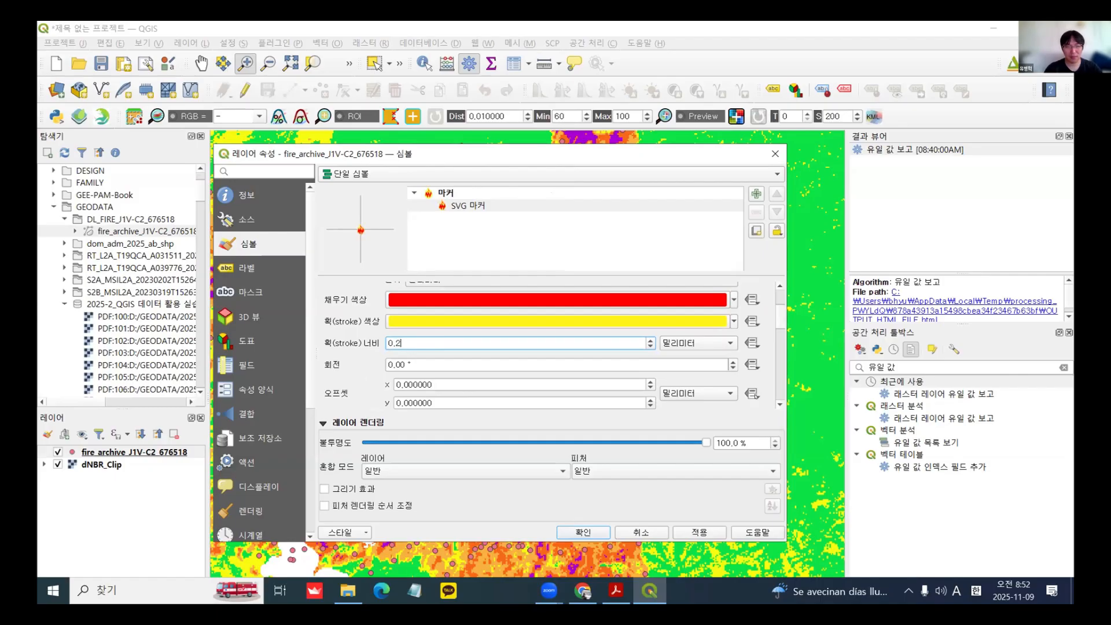
text(2)
click(692, 532)
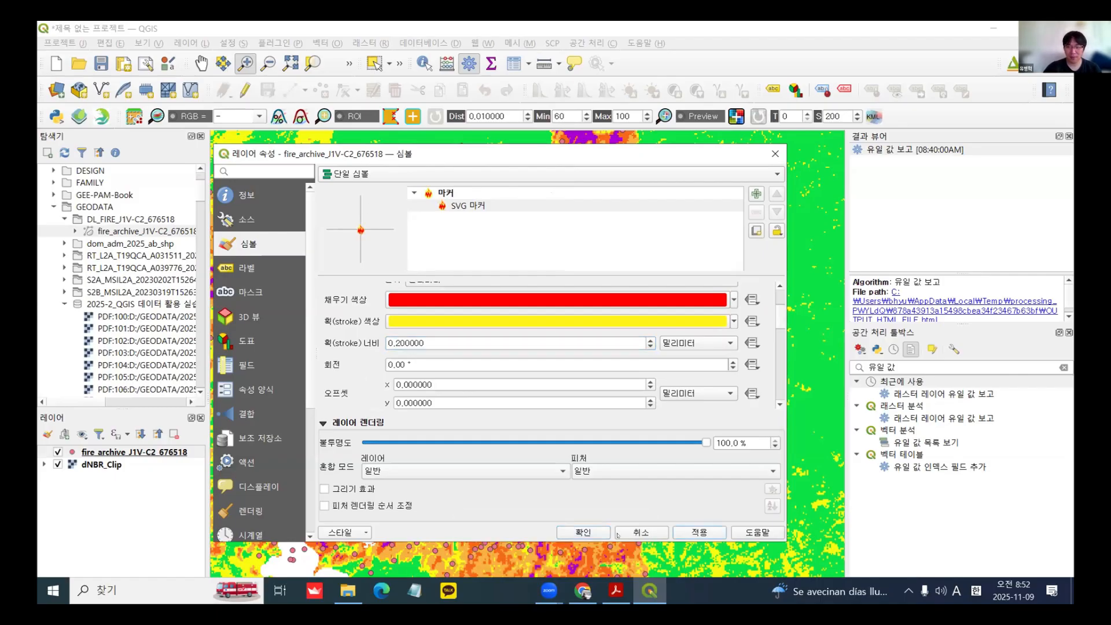
click(582, 532)
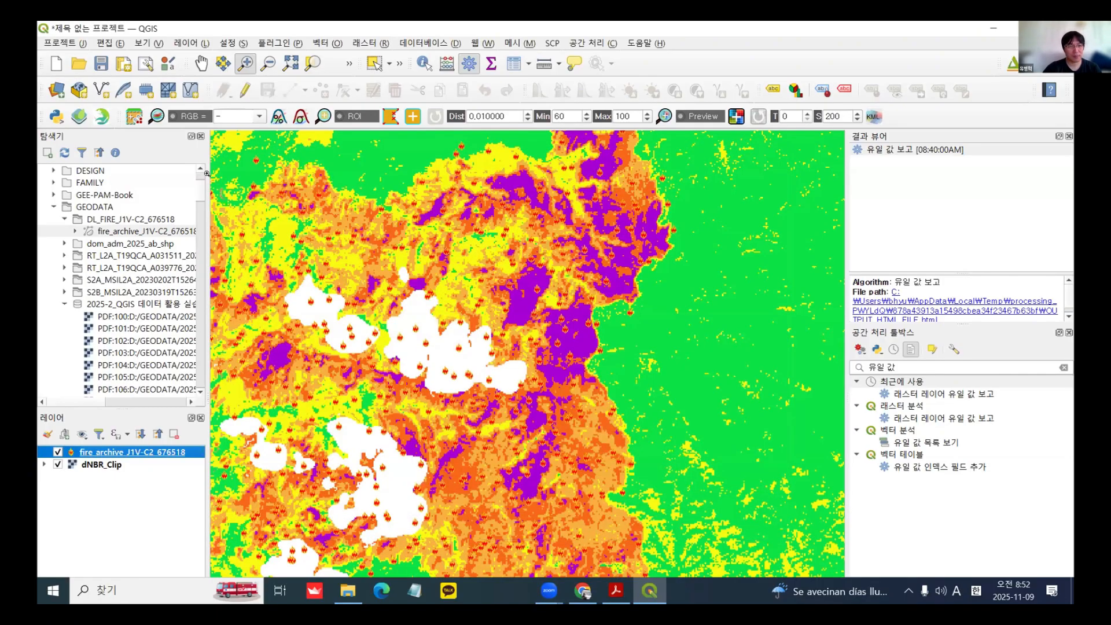
Step: Add the OpenStreetMap XYZ basemap beneath the fire archive layer and bring the full cluster of fire points into view
scroll(115, 277, down, 10)
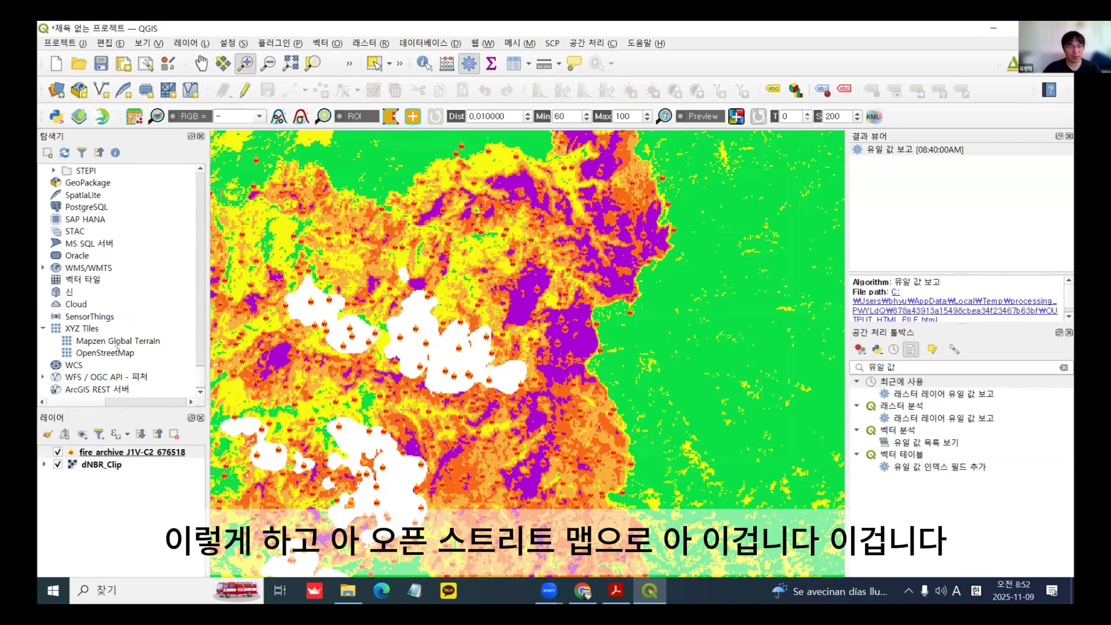
click(110, 352)
mouse_move(118, 344)
mouse_down()
mouse_move(101, 459)
mouse_move(116, 449)
mouse_up()
scroll(473, 310, down, 1)
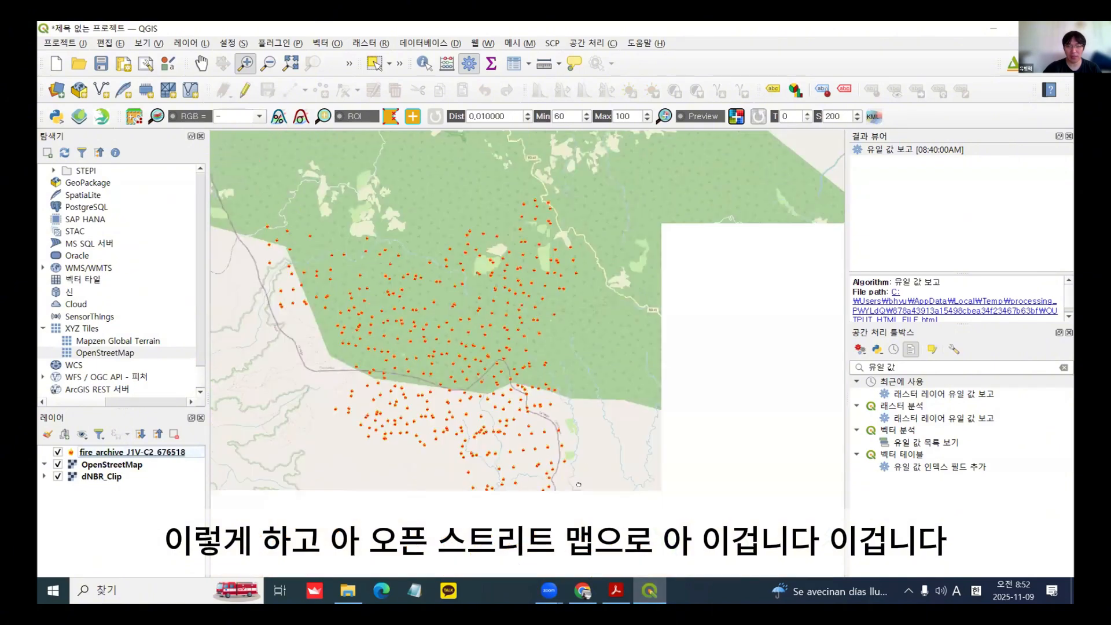
drag(472, 408, 578, 427)
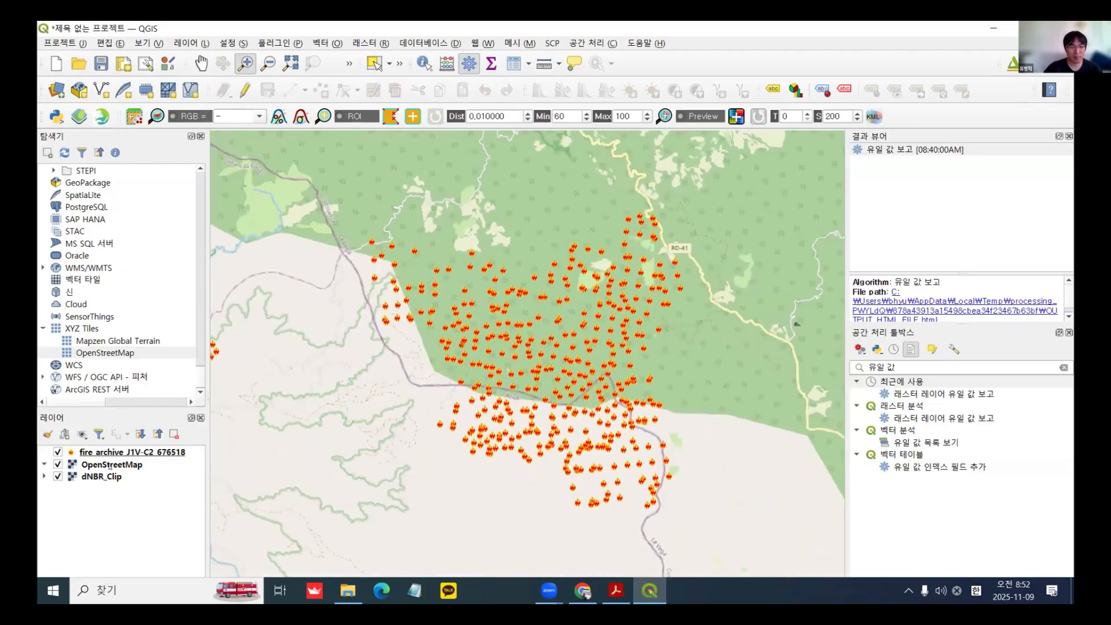
Step: Move dNBR_Clip above OpenStreetMap in the layer order and inspect the fire points inside the raster's cloud gaps
drag(101, 476, 128, 457)
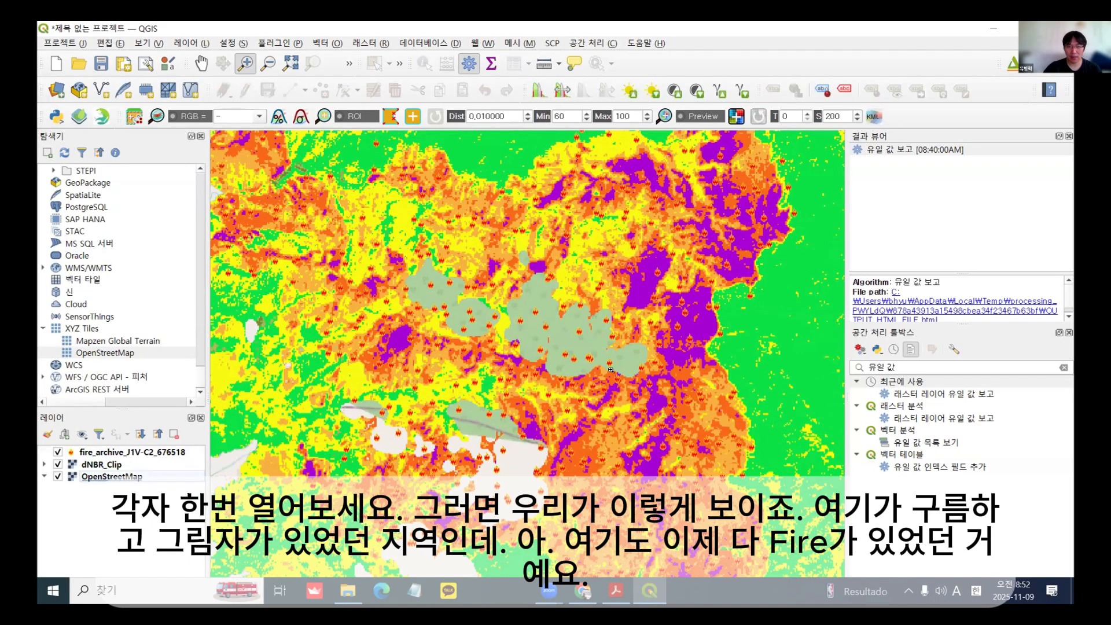
scroll(679, 344, up, 1)
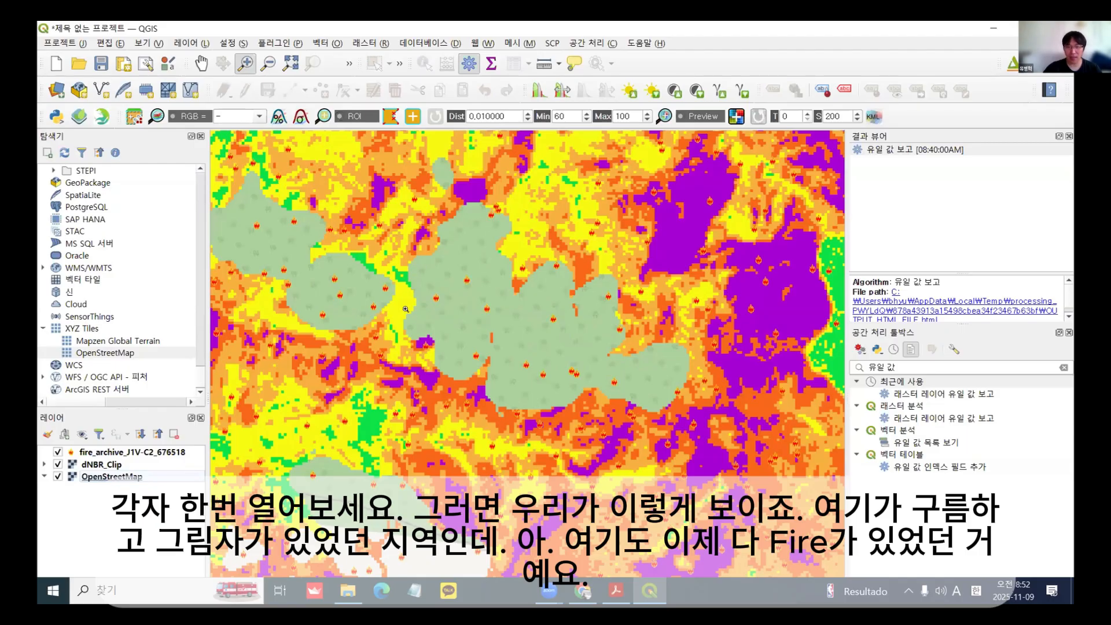
drag(249, 232, 363, 277)
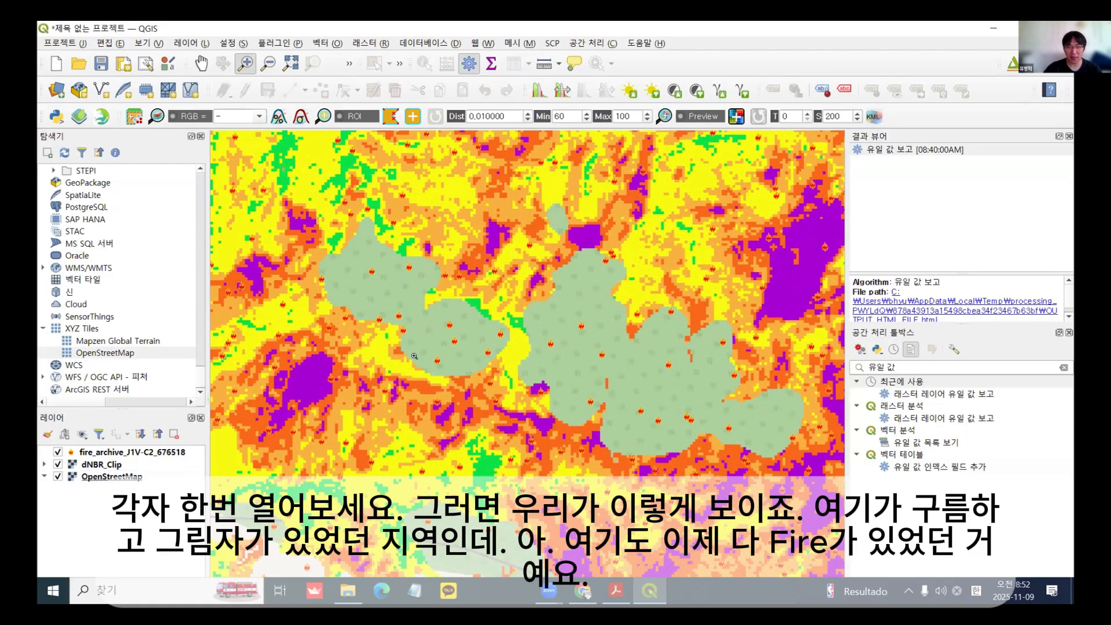
drag(558, 512, 547, 330)
drag(549, 473, 535, 388)
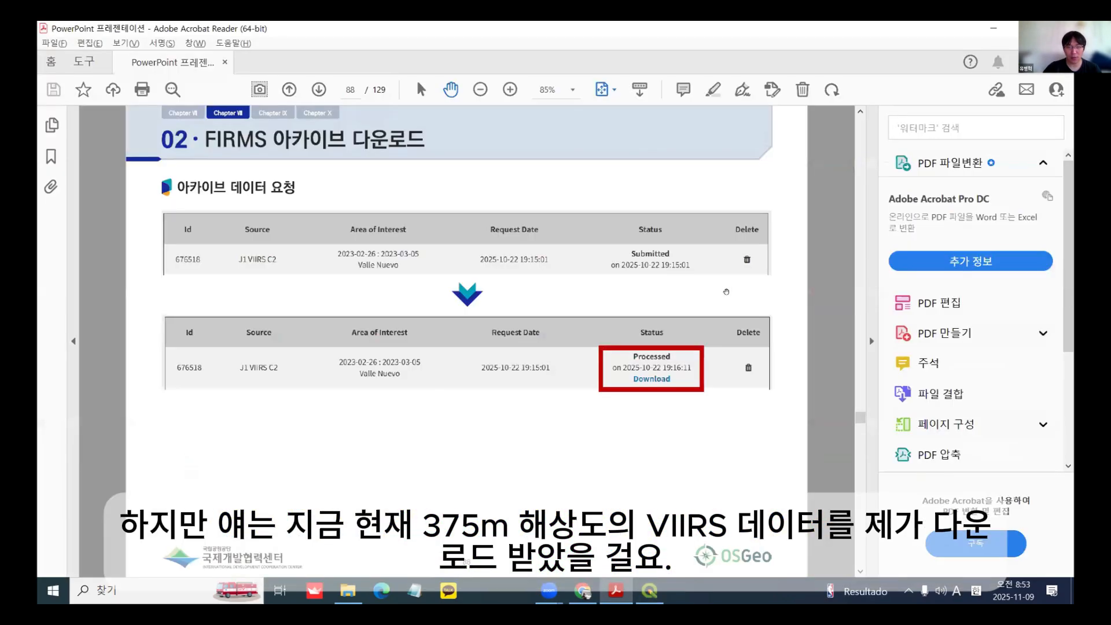
Step: Review the slides on the FIRMS archive request, from the fire source options to the time-series animation page
key(Left)
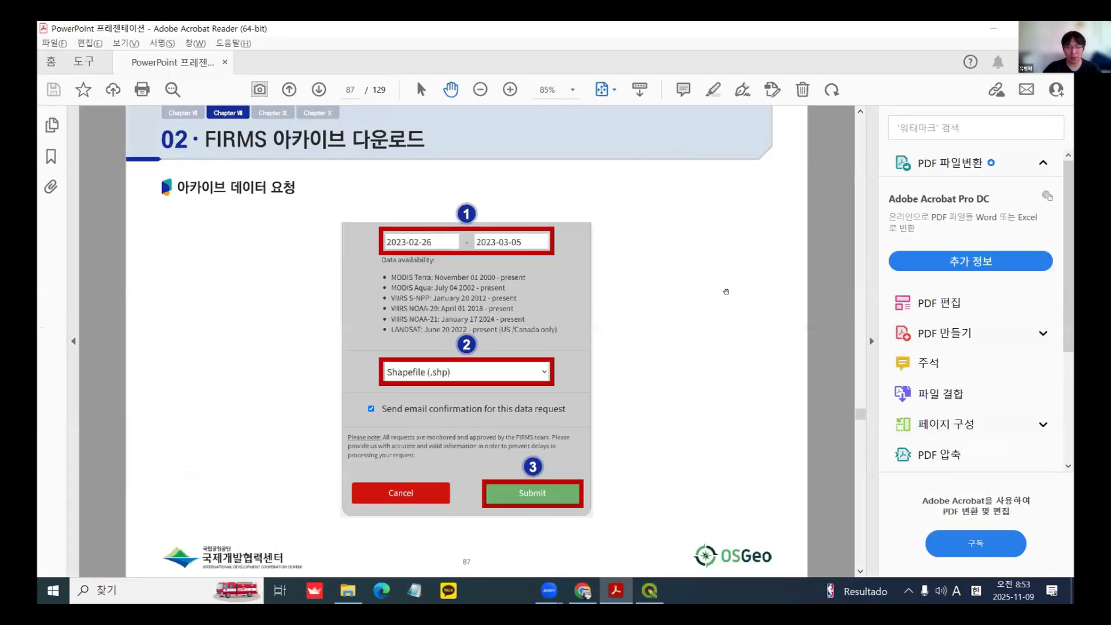
key(Left)
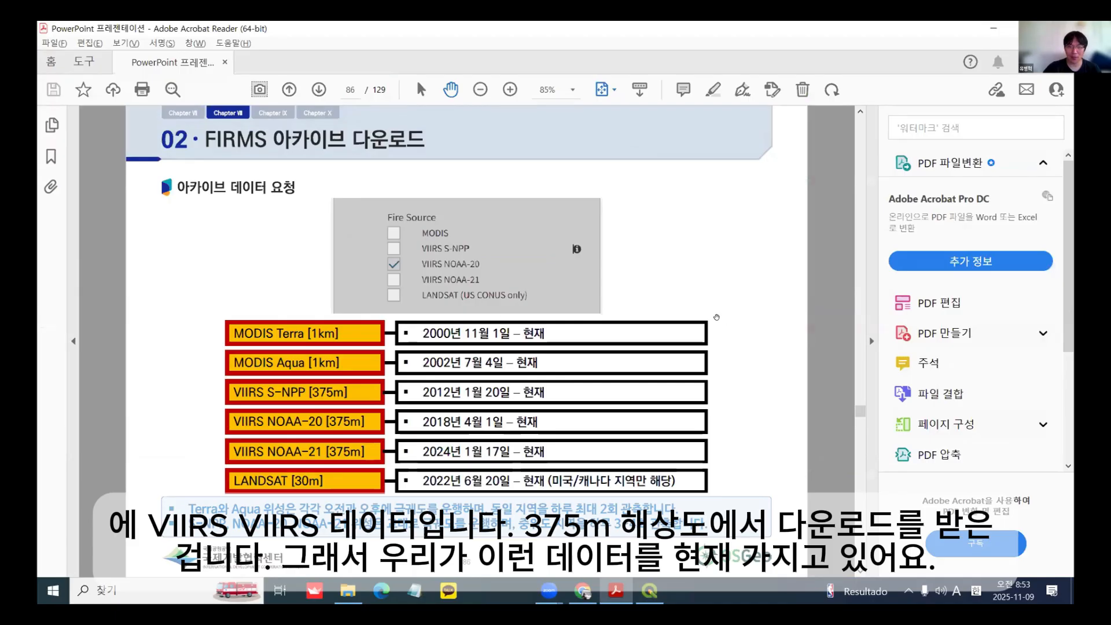
key(Right)
key(Right)
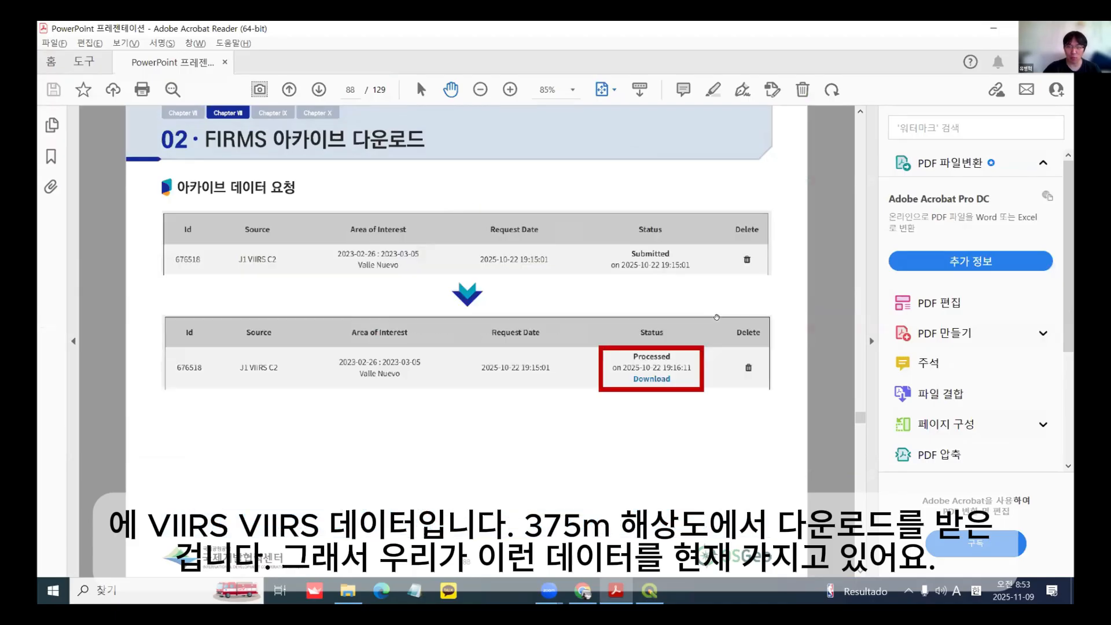
key(Right)
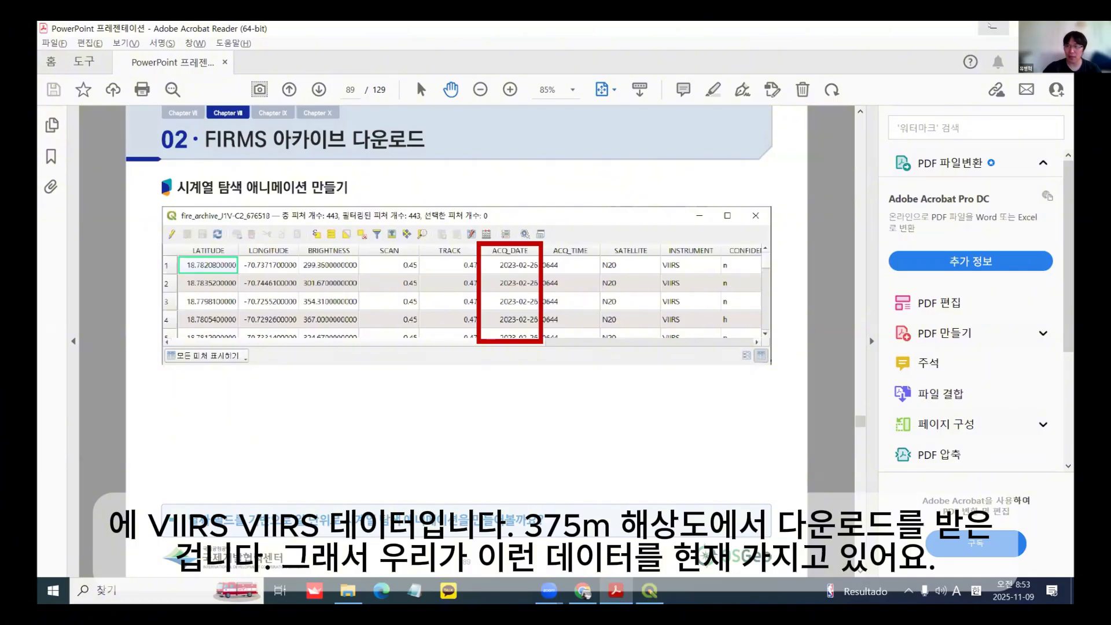
Step: Switch to QGIS and turn off the dNBR_Clip and OpenStreetMap layers so only the fire archive points are drawn
key(alt+Tab)
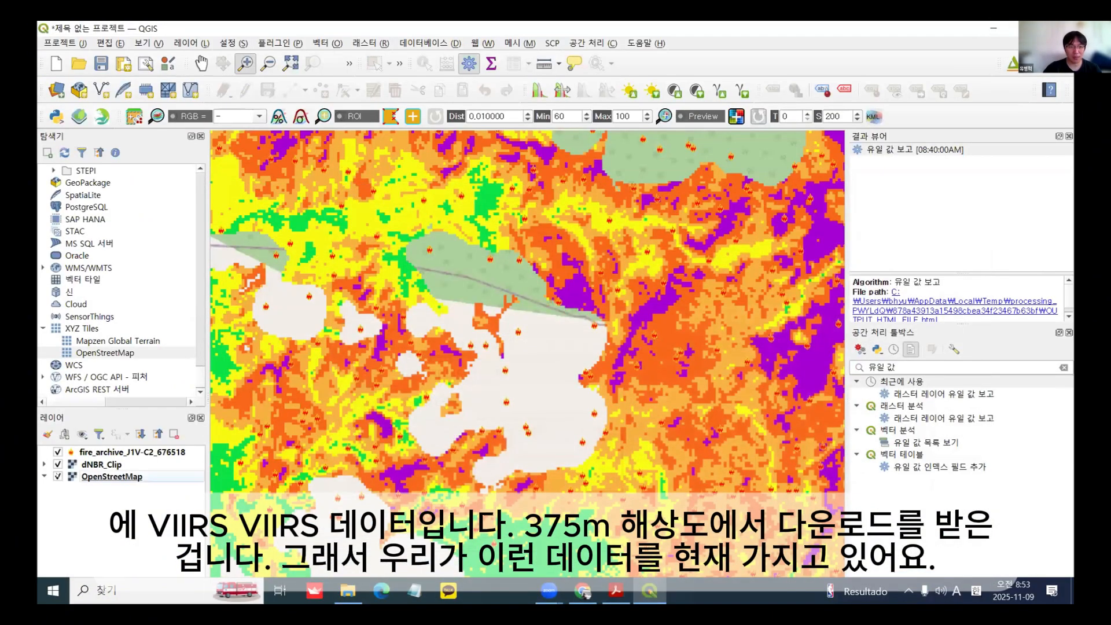
click(58, 476)
click(291, 63)
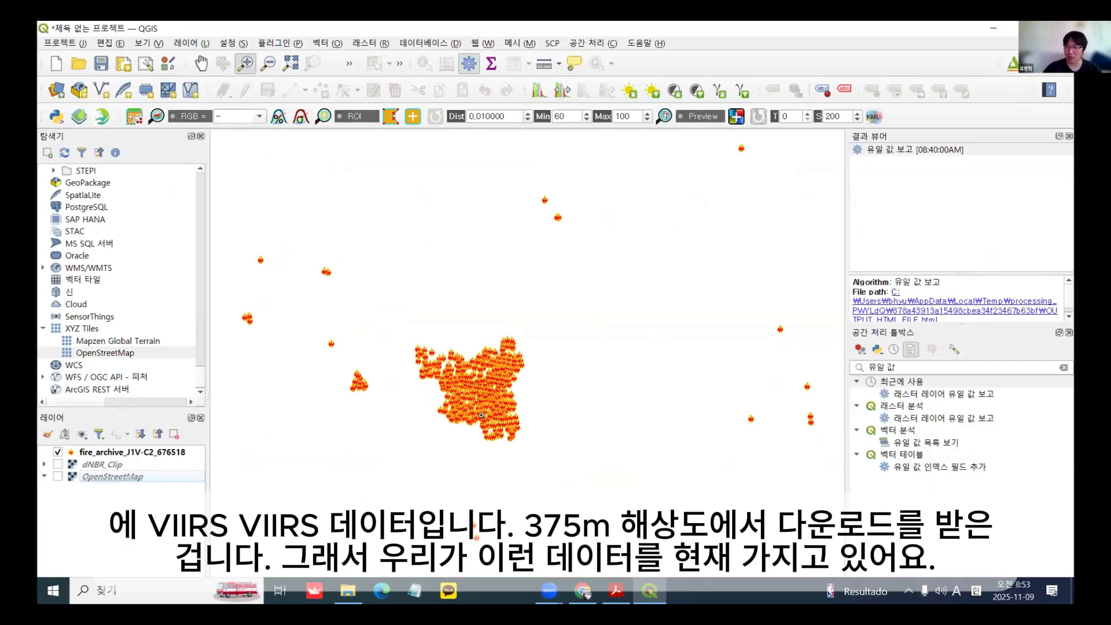
Step: Examine how the fire points are distributed in the main cluster and in the scattered spots around it
scroll(466, 414, up, 1)
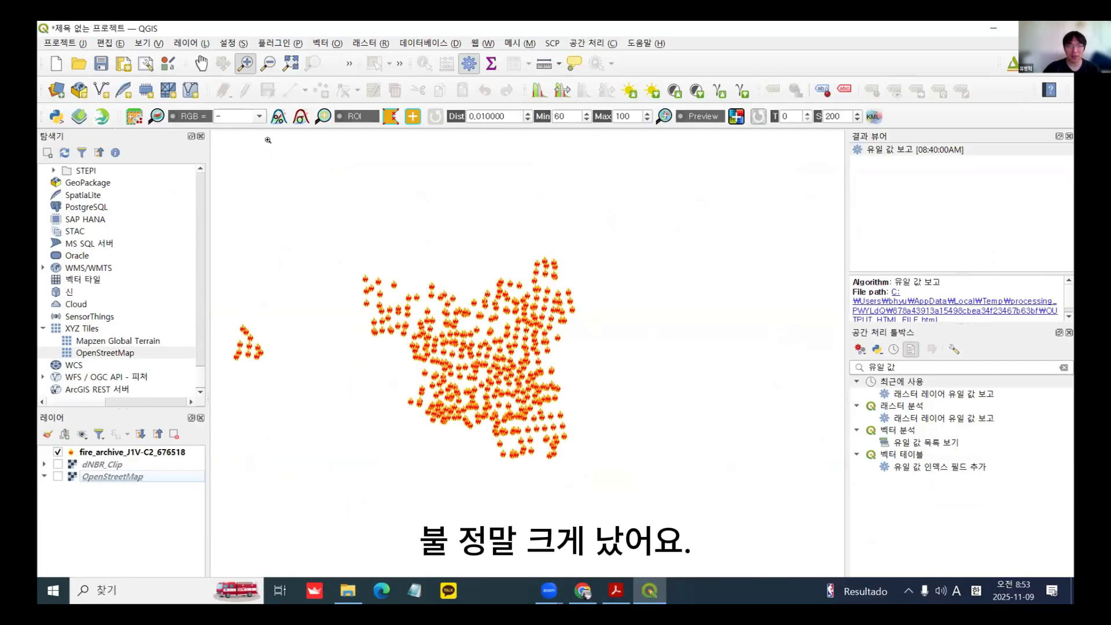
click(291, 63)
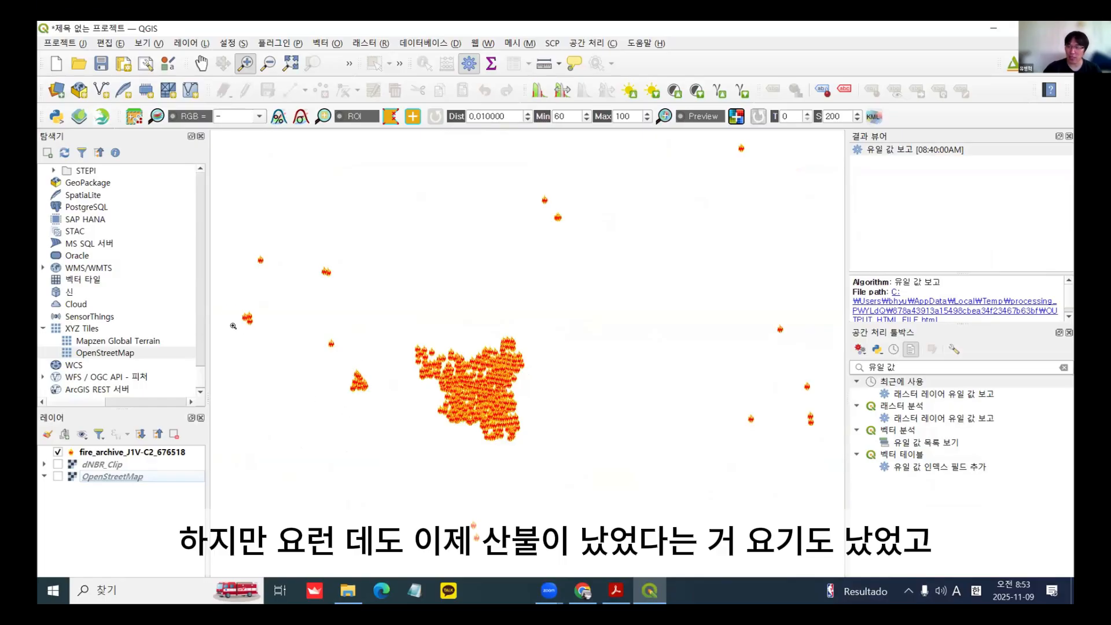
scroll(680, 274, down, 1)
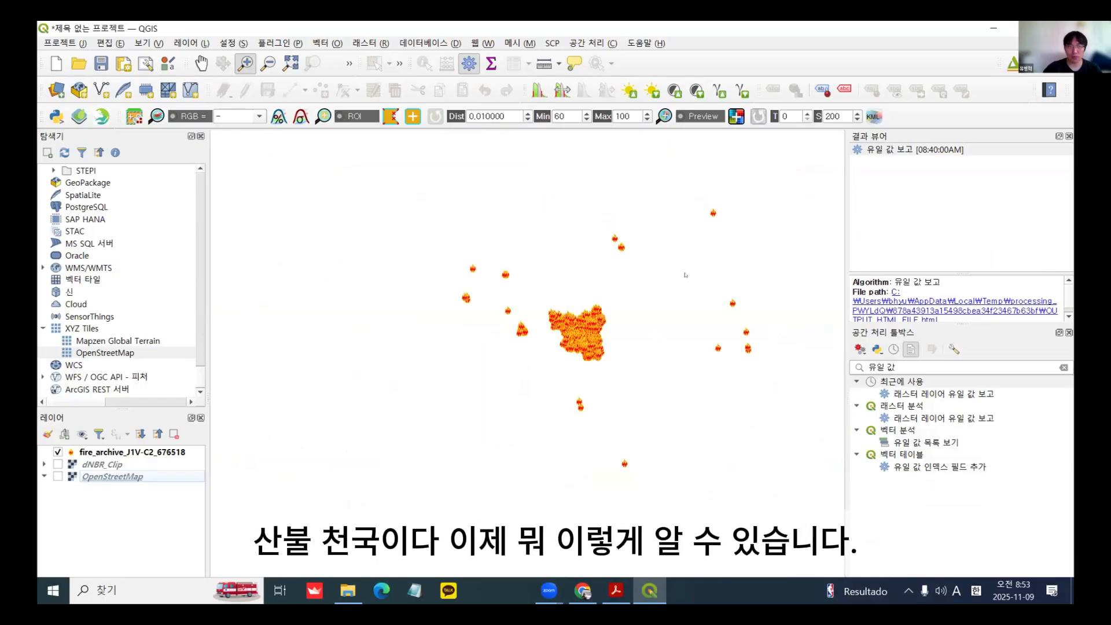
scroll(679, 294, up, 1)
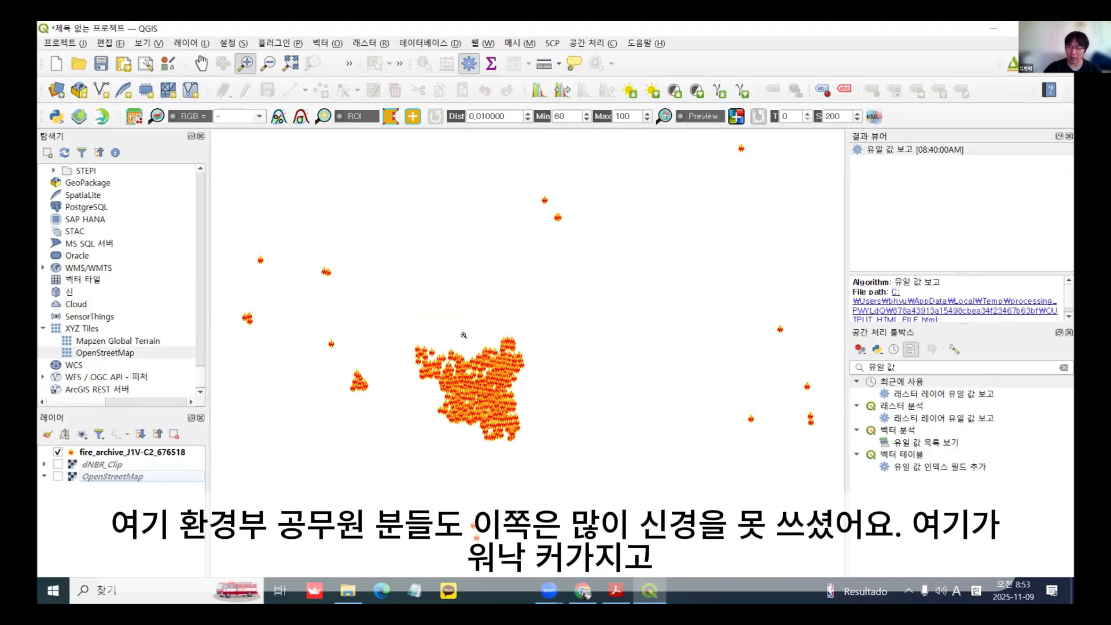
click(500, 370)
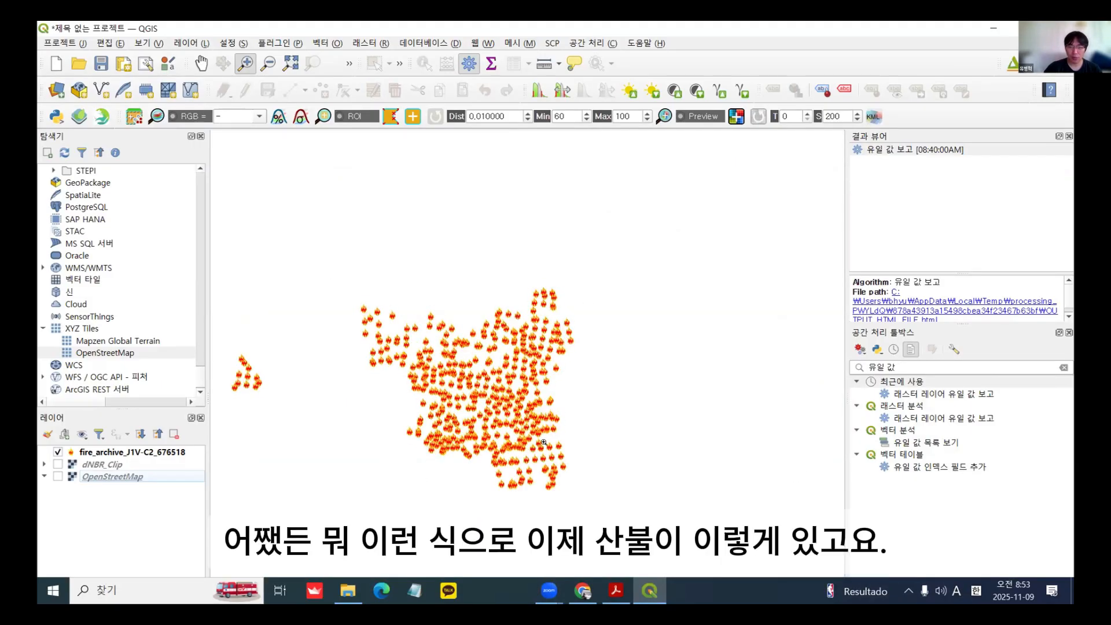
drag(543, 442, 668, 409)
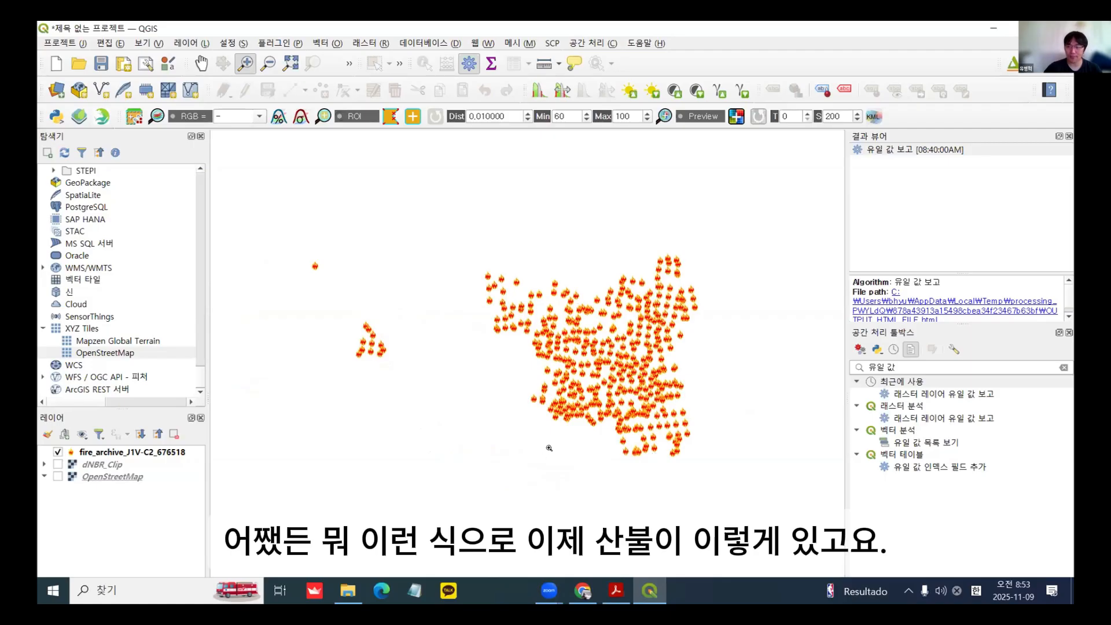
scroll(549, 431, down, 1)
scroll(559, 421, up, 2)
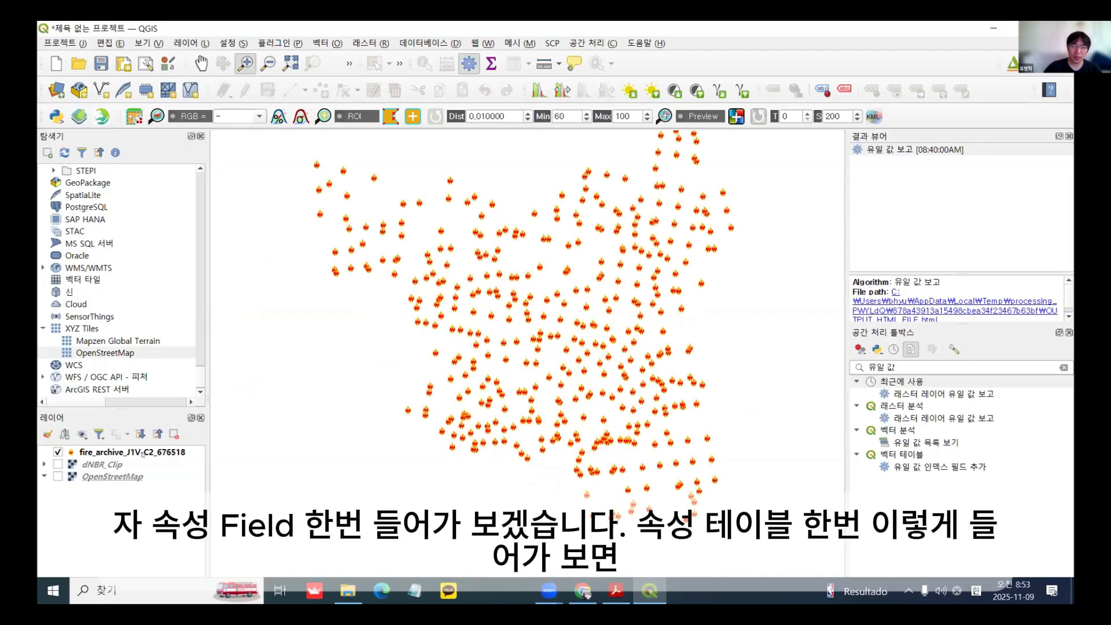
Step: Open the attribute table of the fire archive layer and enlarge its window to show more rows and fields
click(142, 454)
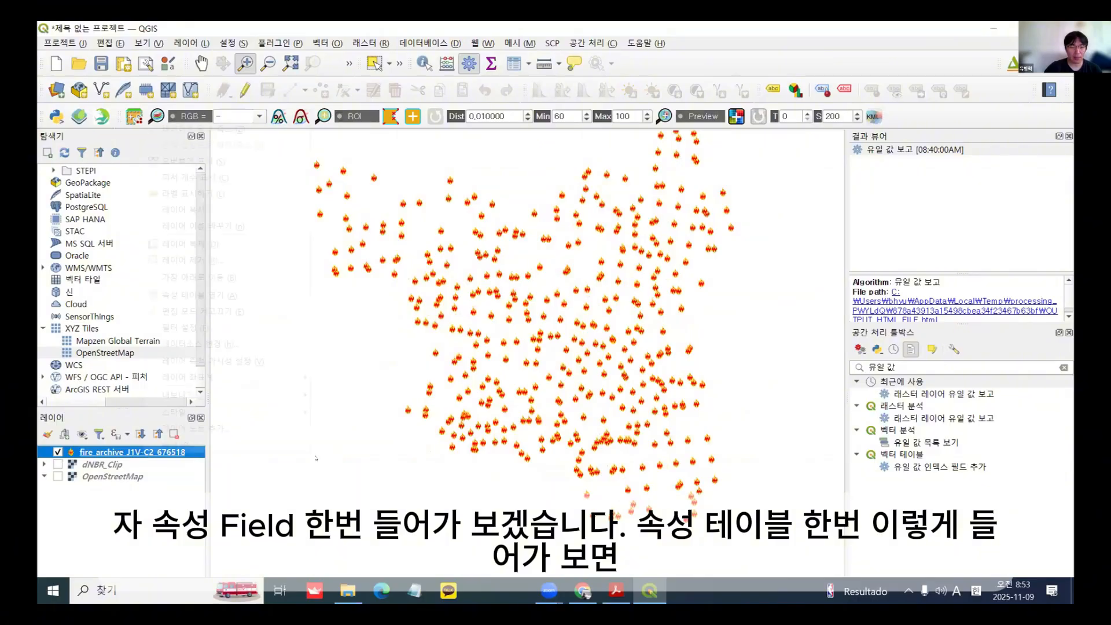
right_click(143, 454)
click(191, 293)
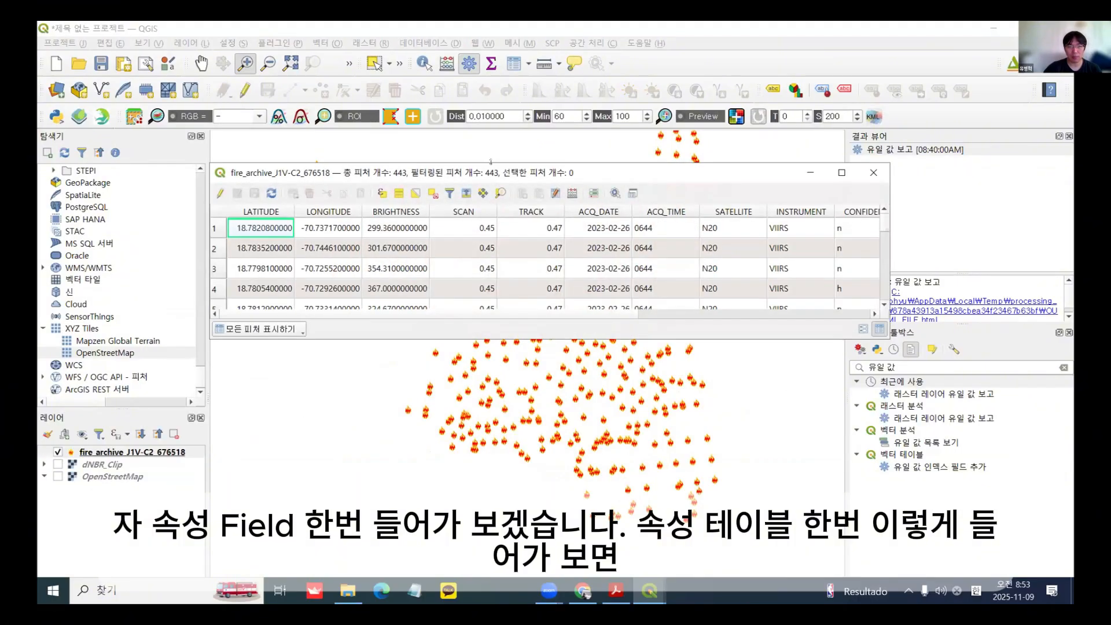
drag(493, 173, 382, 123)
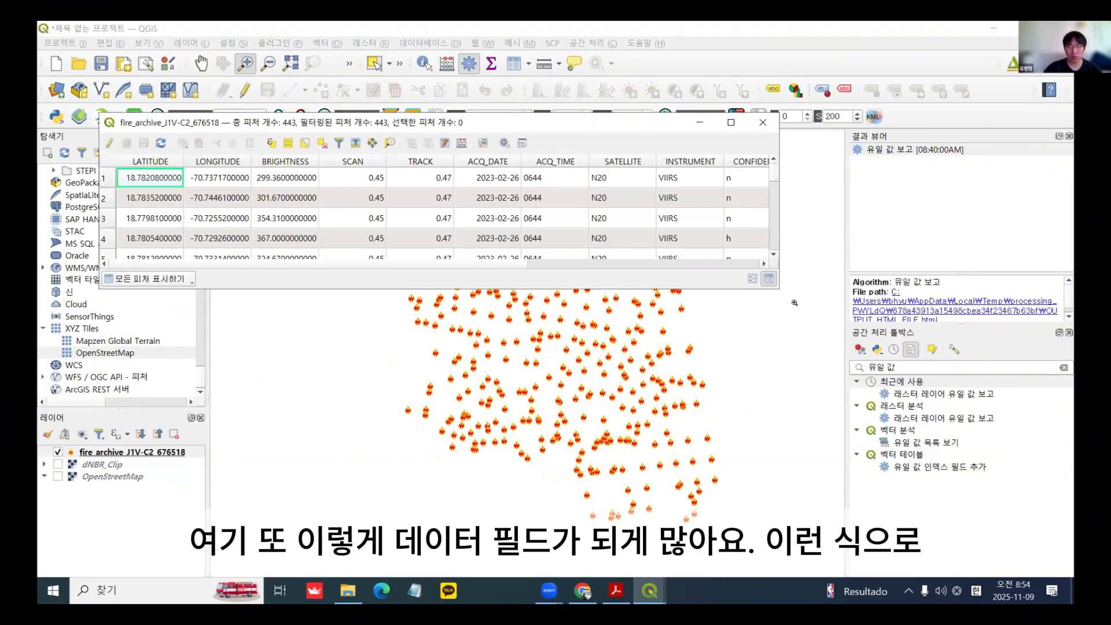
drag(779, 289, 844, 564)
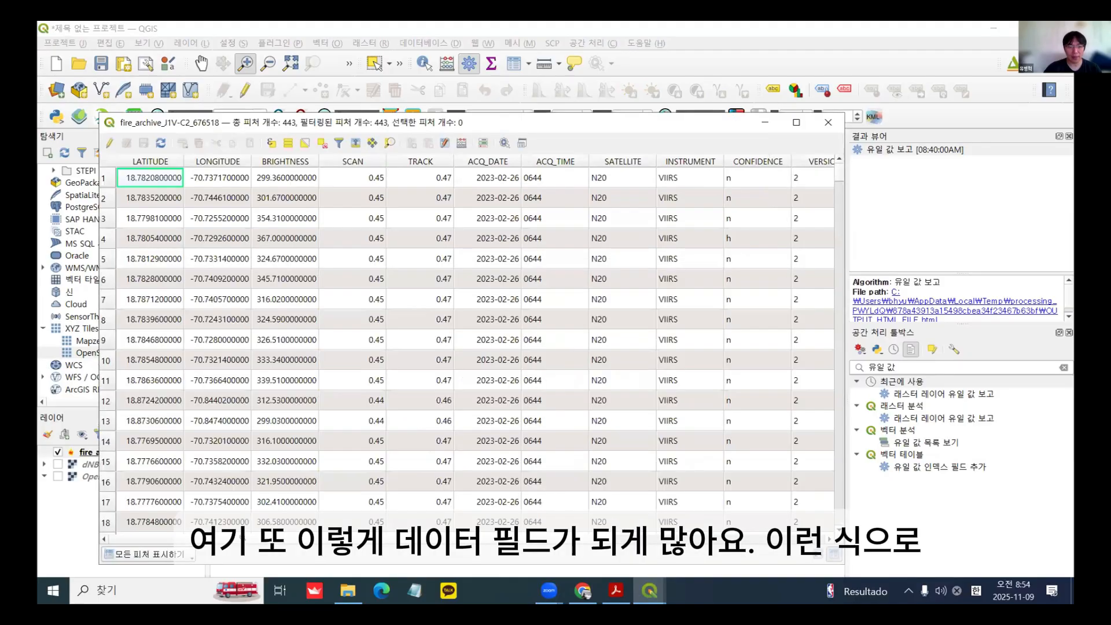
drag(301, 539, 85, 502)
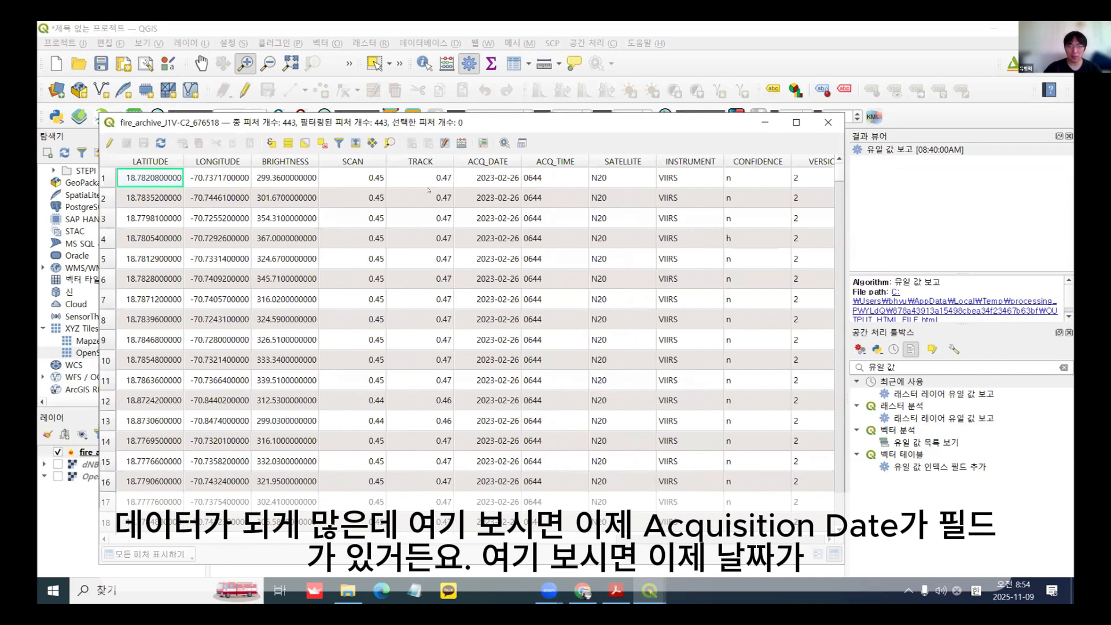
Step: Read through the ACQ_DATE values from the first record to the last and close the attribute table
click(499, 170)
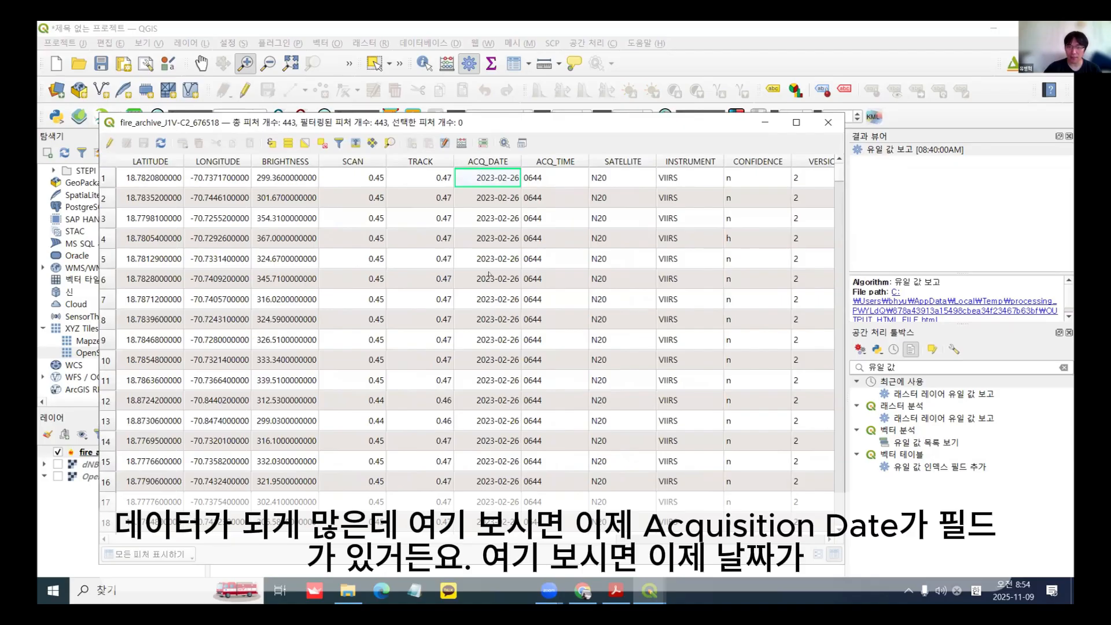
scroll(506, 291, down, 20)
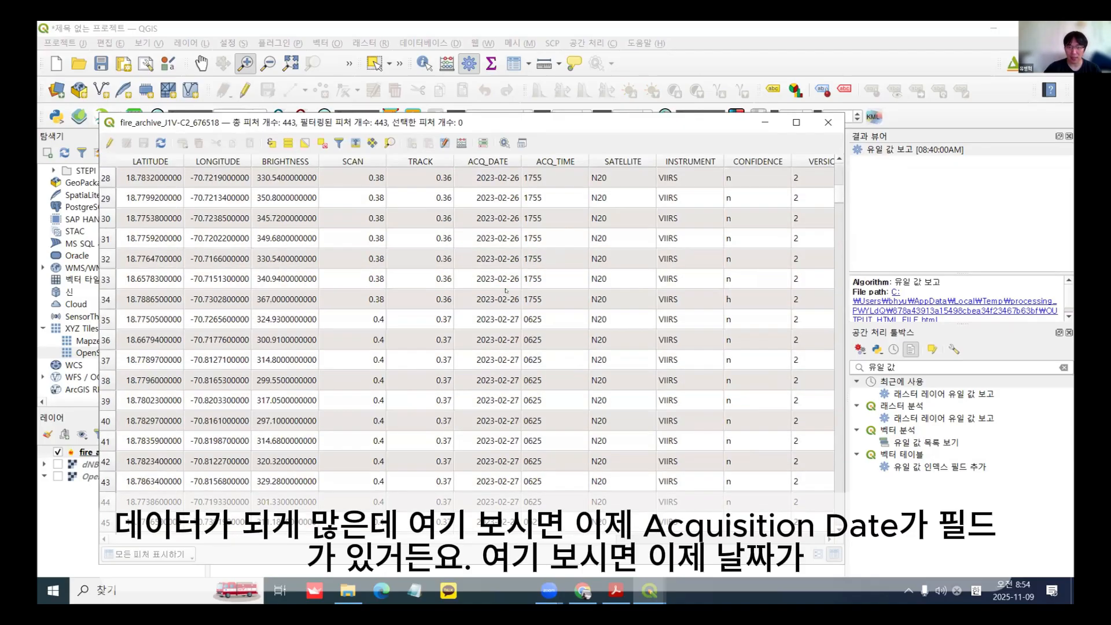
scroll(506, 291, up, 19)
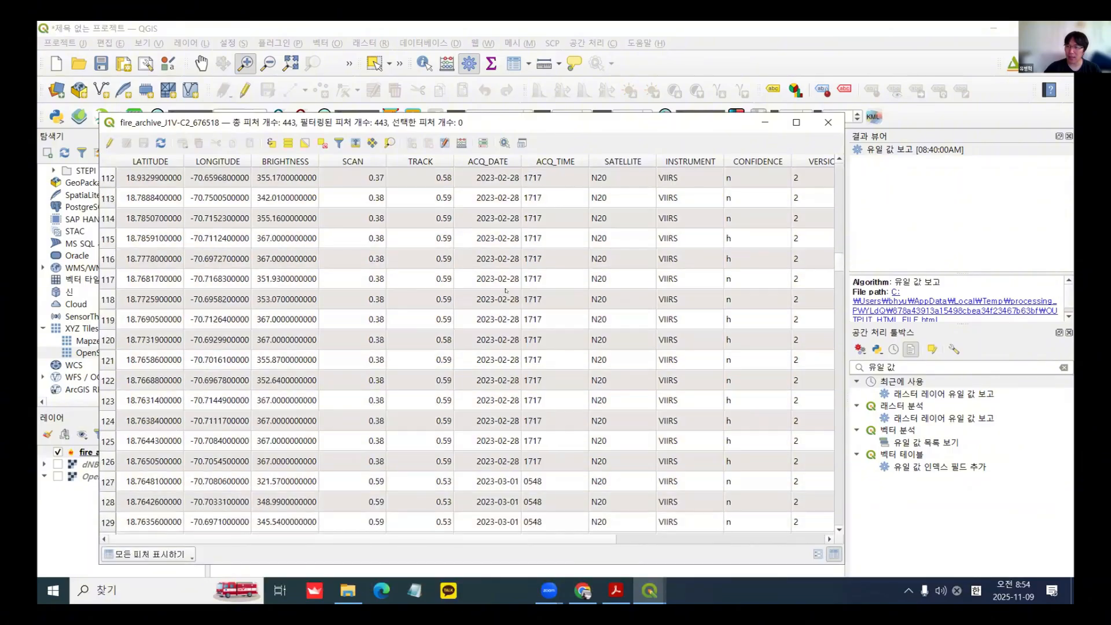
scroll(506, 290, up, 9)
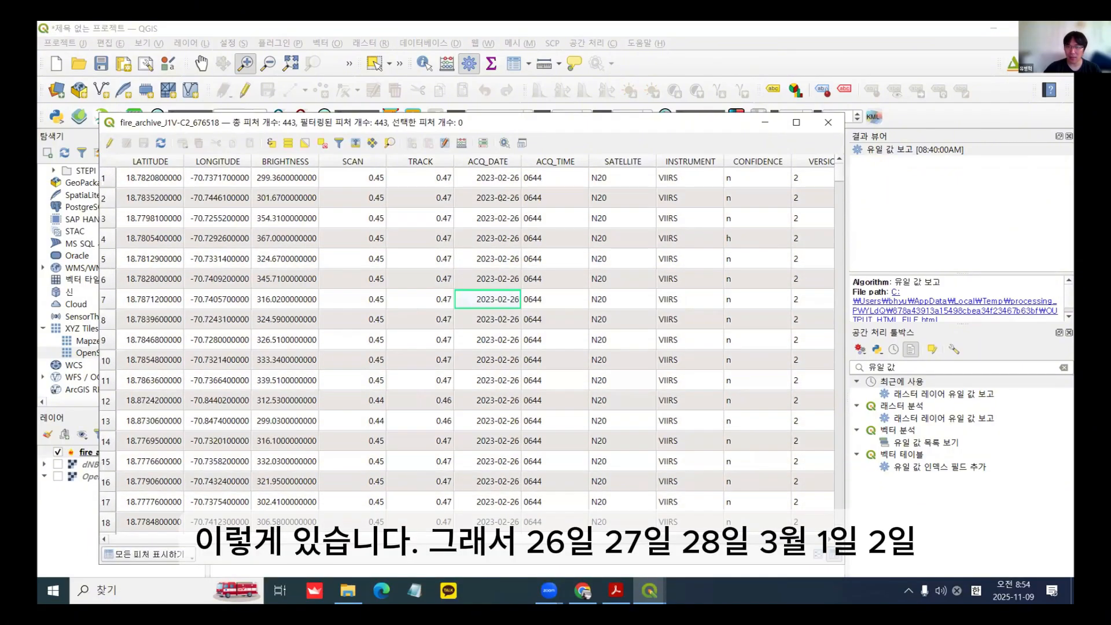
scroll(501, 198, down, 19)
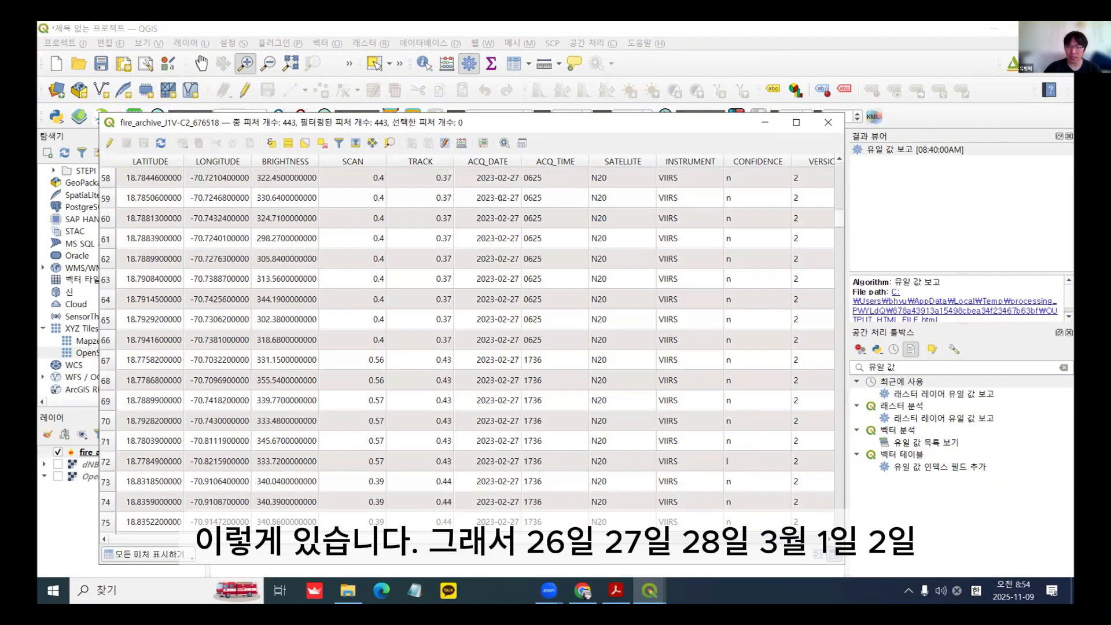
scroll(500, 197, down, 20)
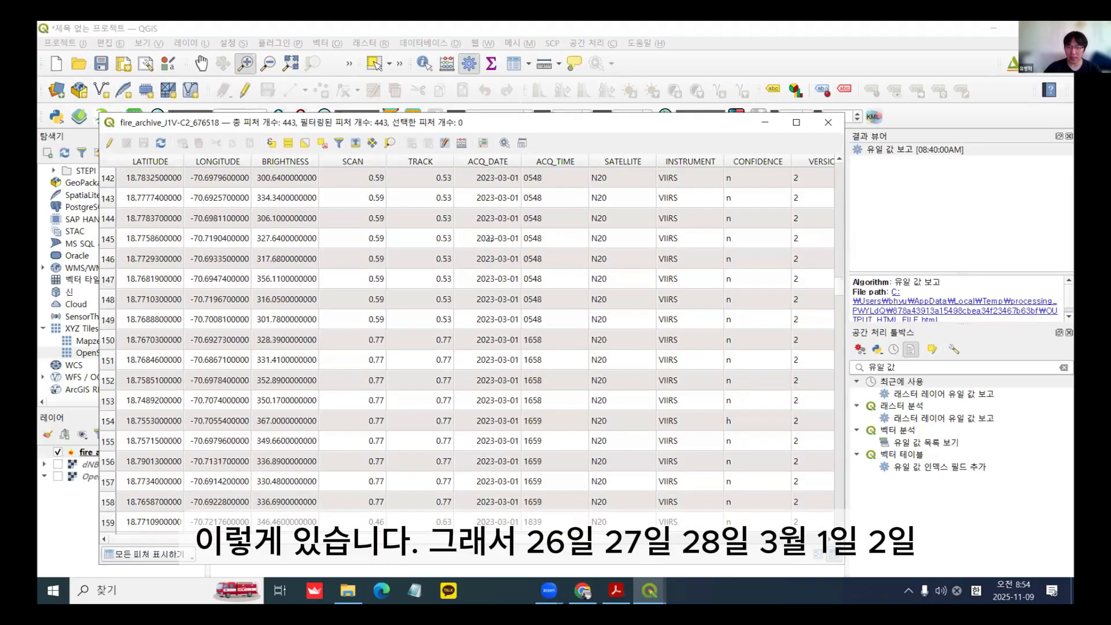
scroll(489, 239, down, 20)
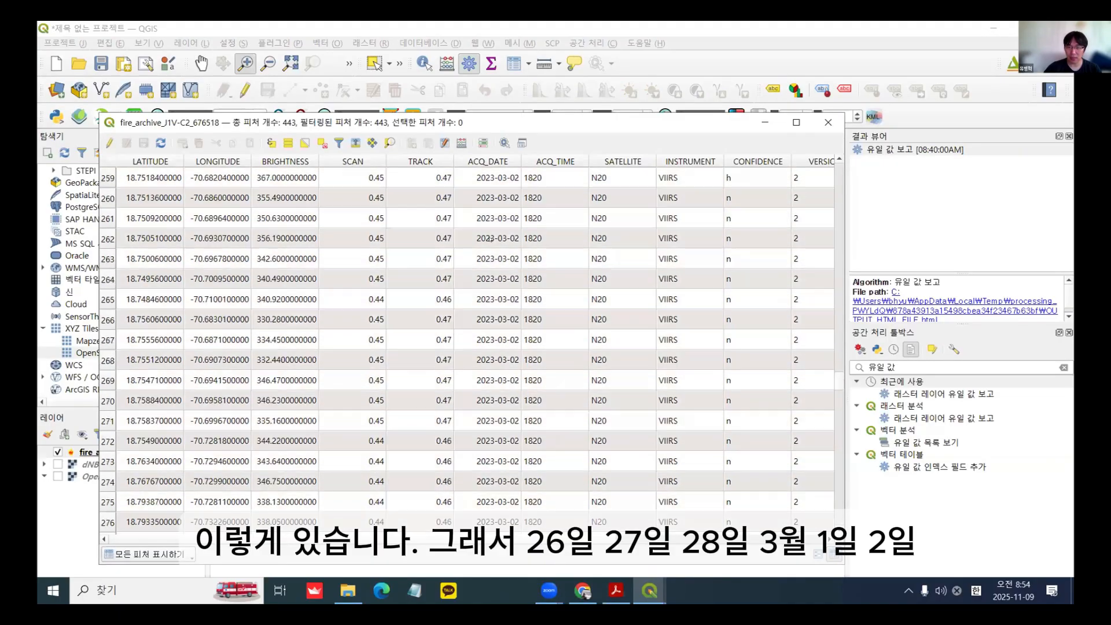
scroll(489, 239, down, 20)
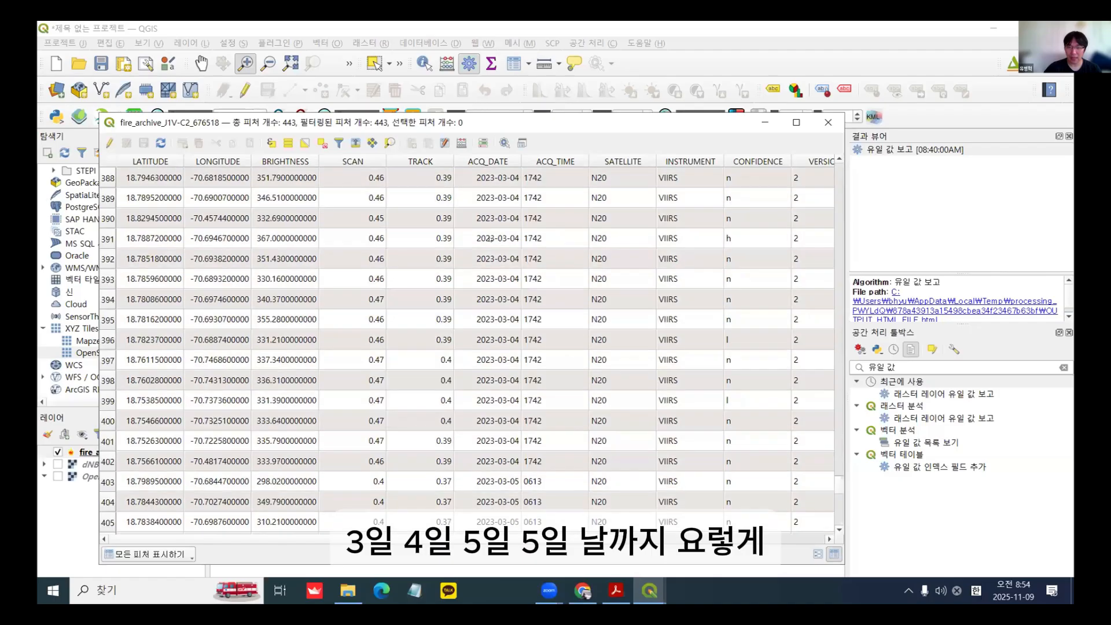
scroll(489, 239, down, 13)
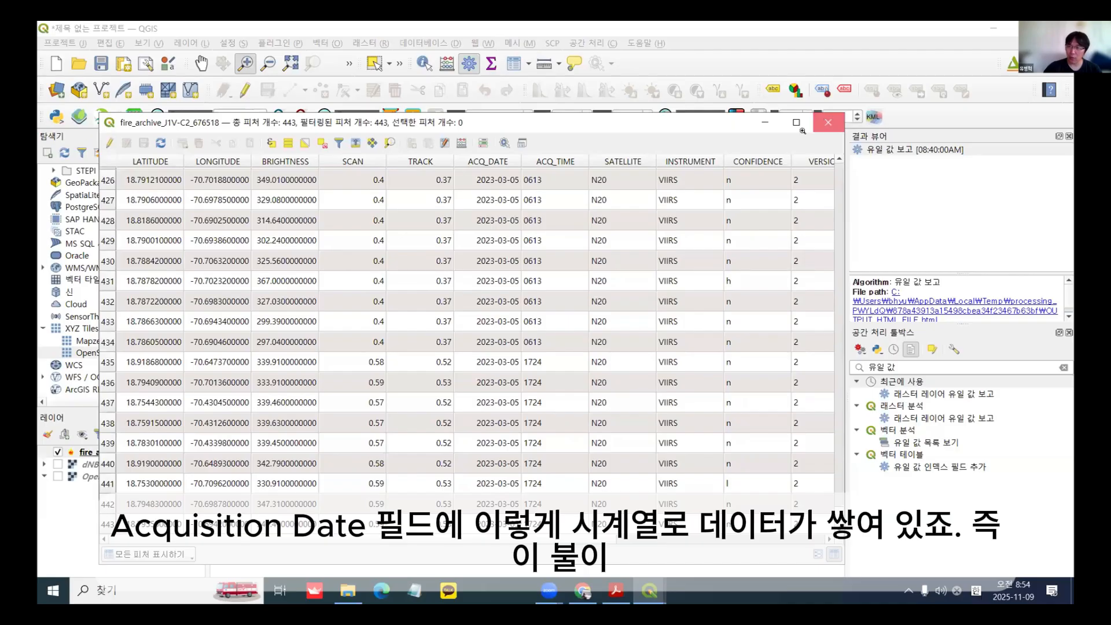
click(828, 122)
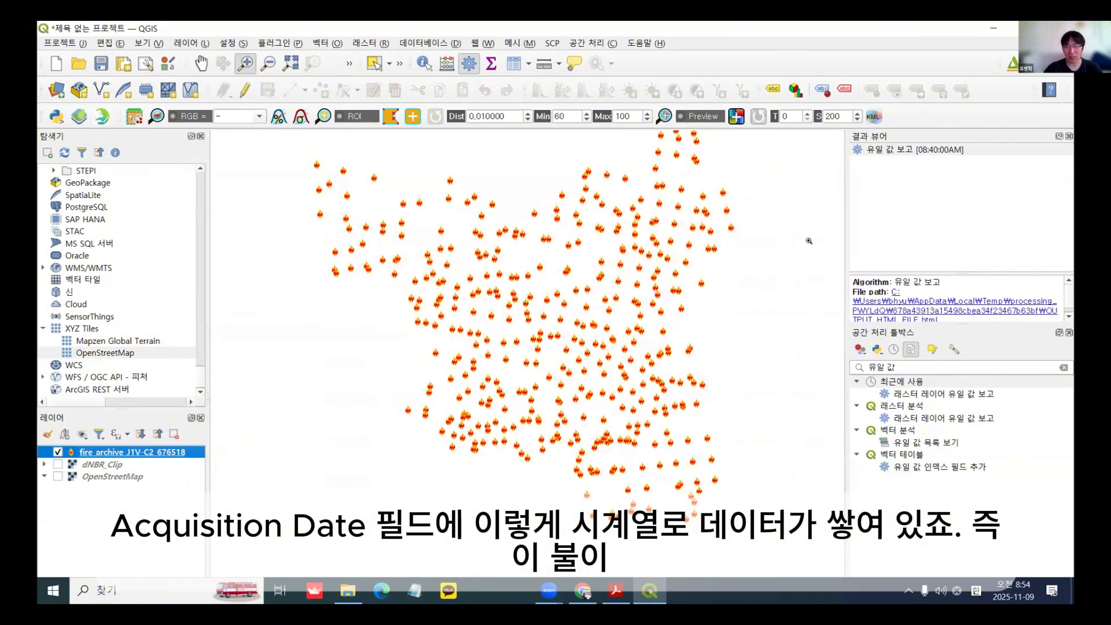
Step: Check the slide about building a daily time-series animation from the date field and return to QGIS
drag(688, 206, 699, 217)
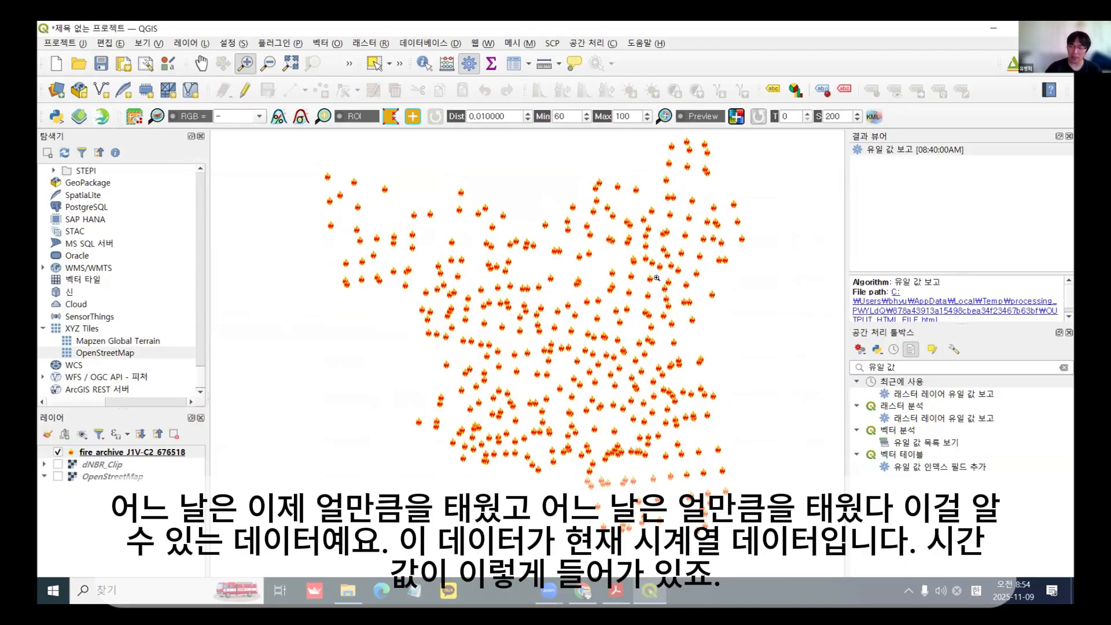
click(627, 590)
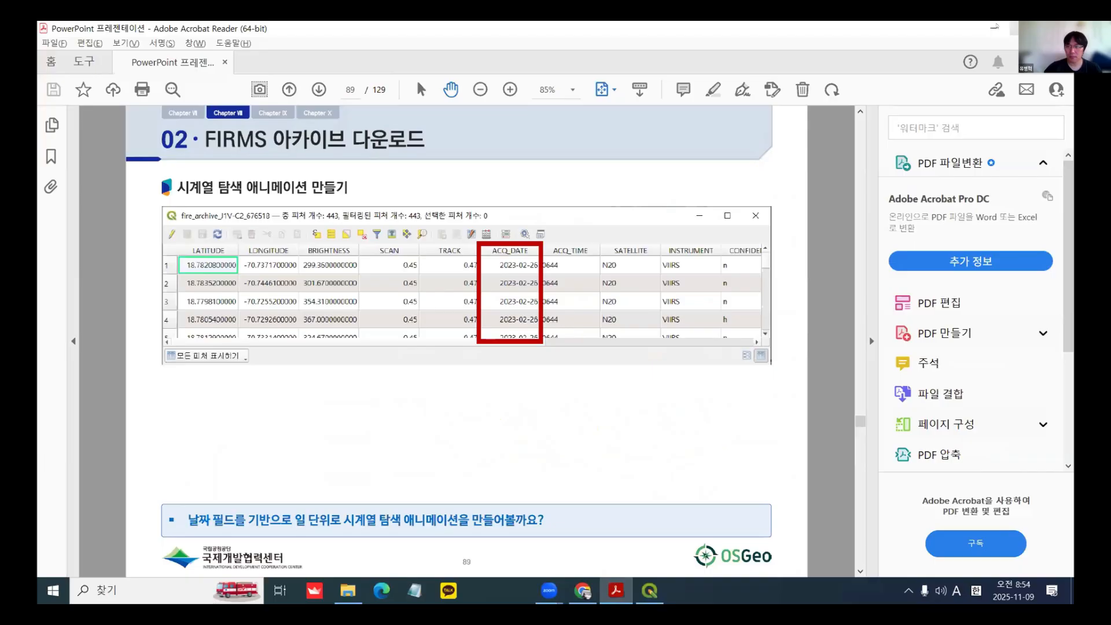
click(995, 26)
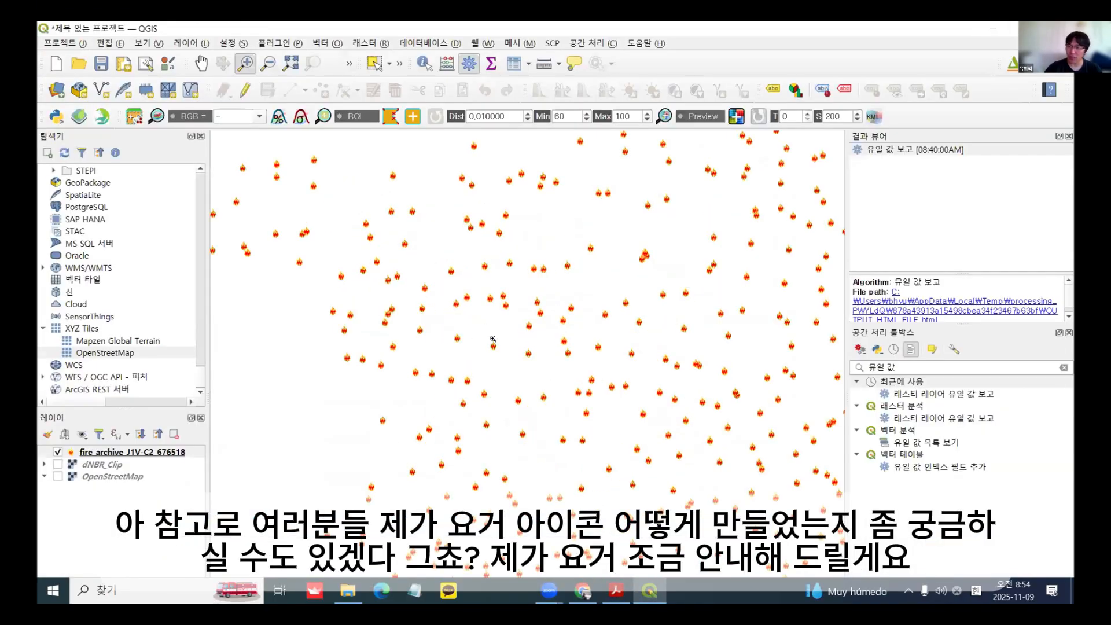
Step: Open the symbology properties of the fire archive layer, select its SVG marker and check the available symbol layer types, keeping SVG marker
click(132, 453)
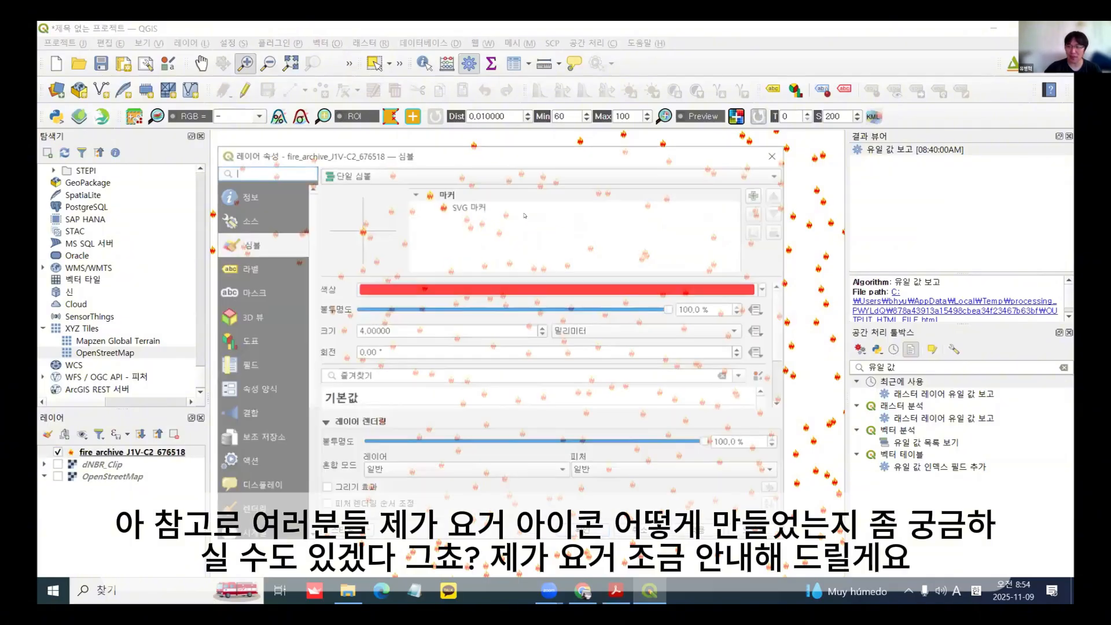
drag(394, 153, 342, 121)
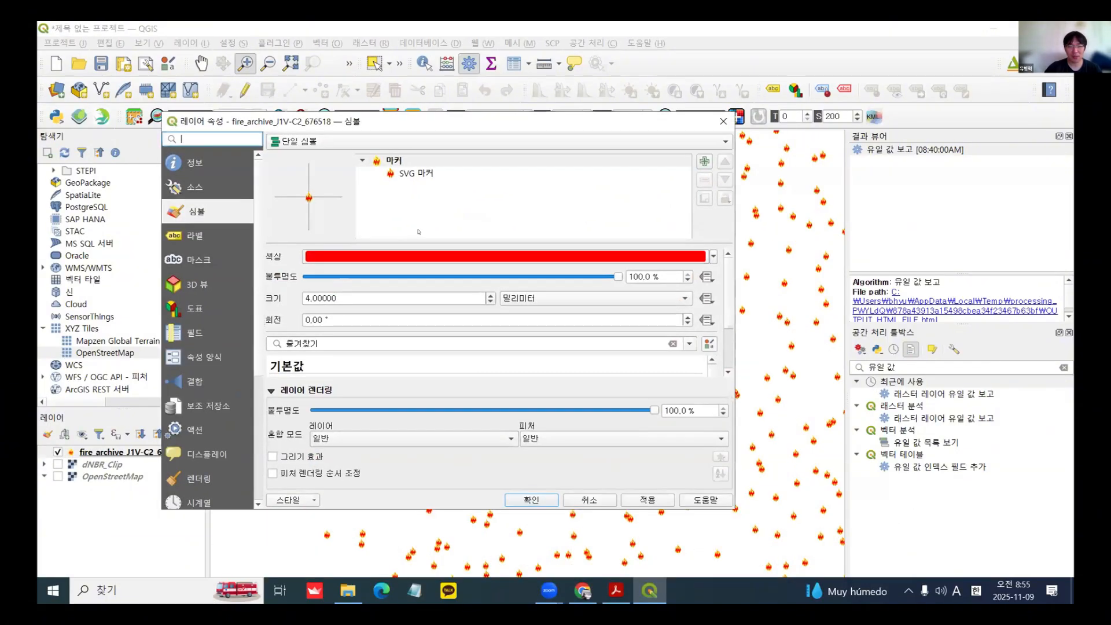
click(439, 172)
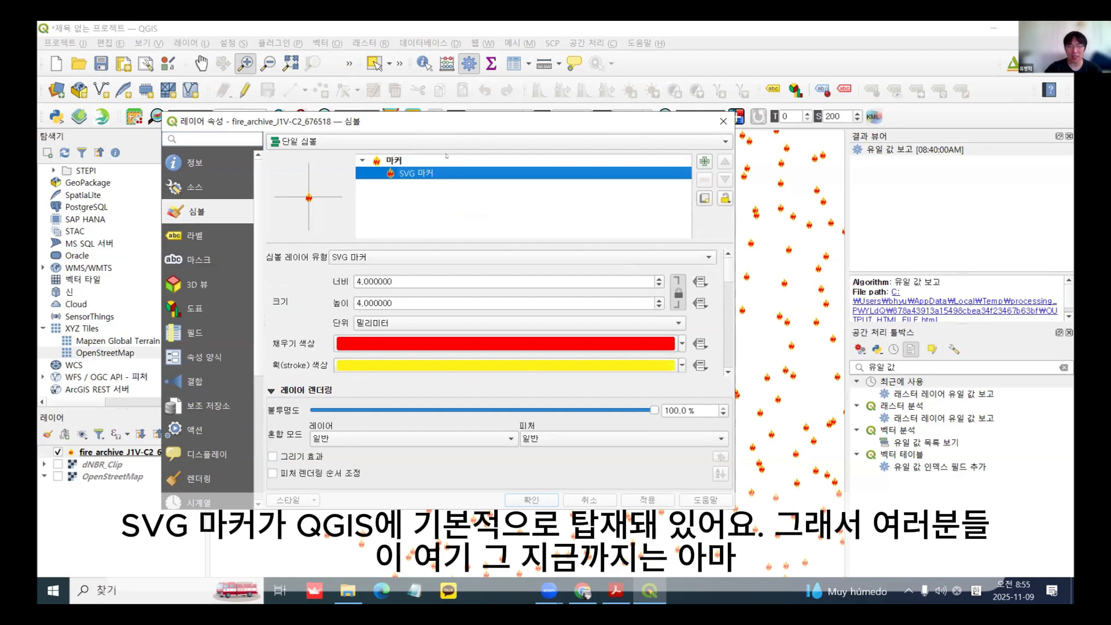
click(443, 164)
click(437, 172)
click(504, 255)
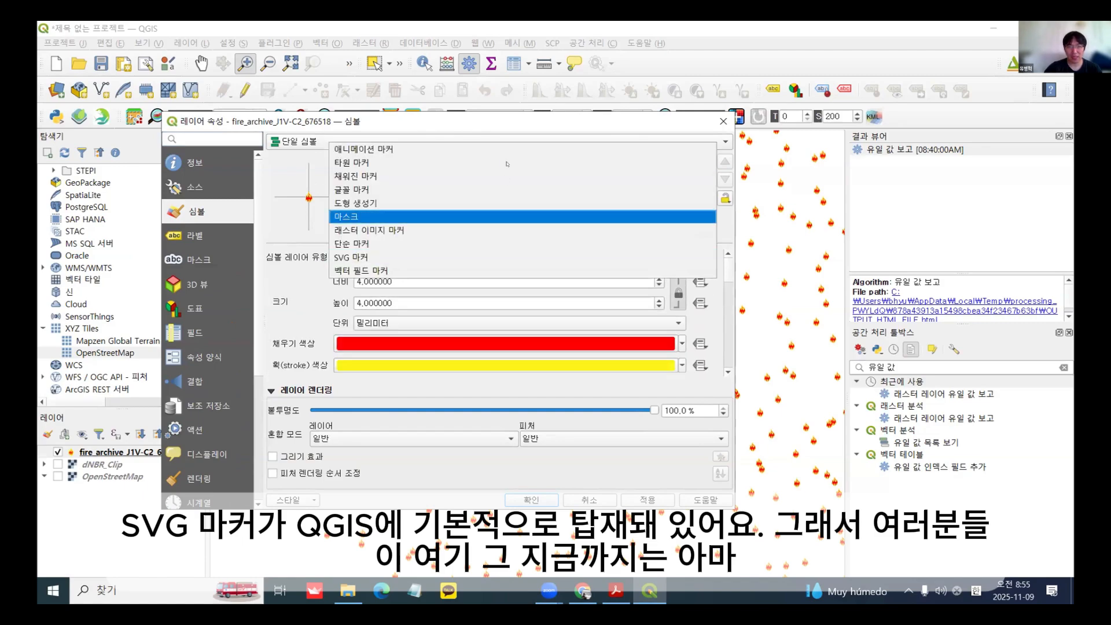
click(495, 255)
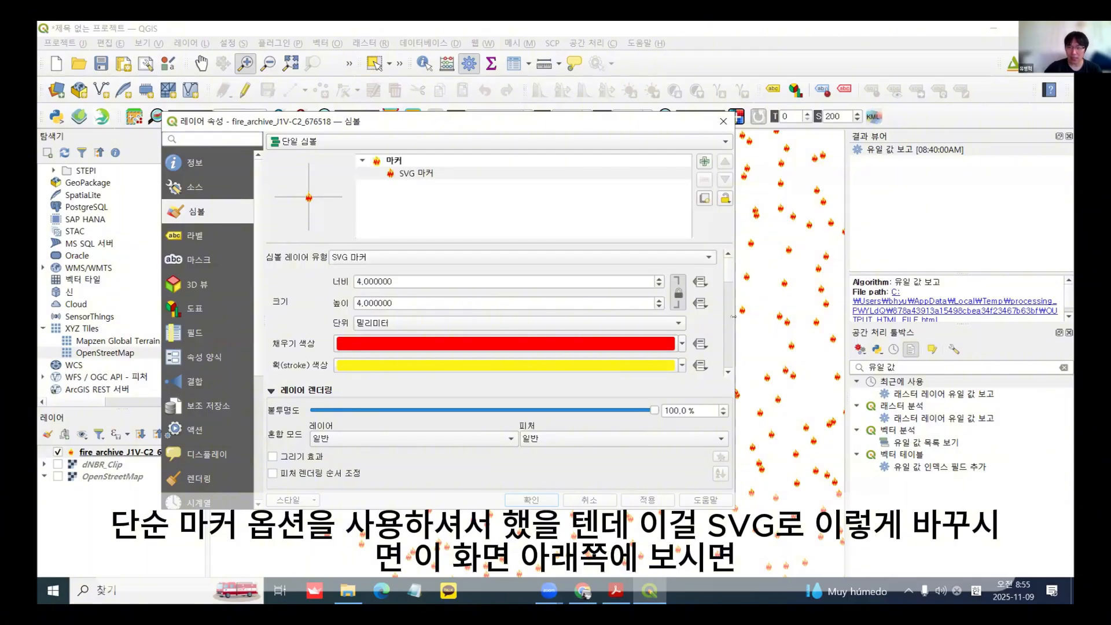
Step: Browse the built-in icons in the SVG browser's groups, including backgrounds, accommodation, components, money, religion and sport
scroll(497, 313, down, 5)
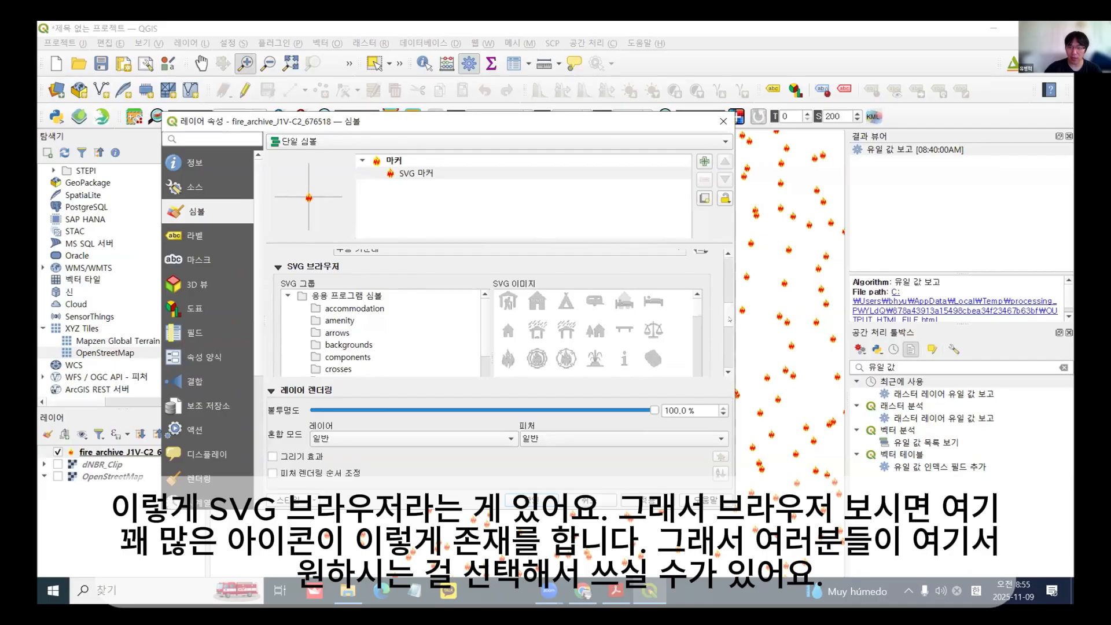
drag(730, 318, 731, 327)
click(326, 283)
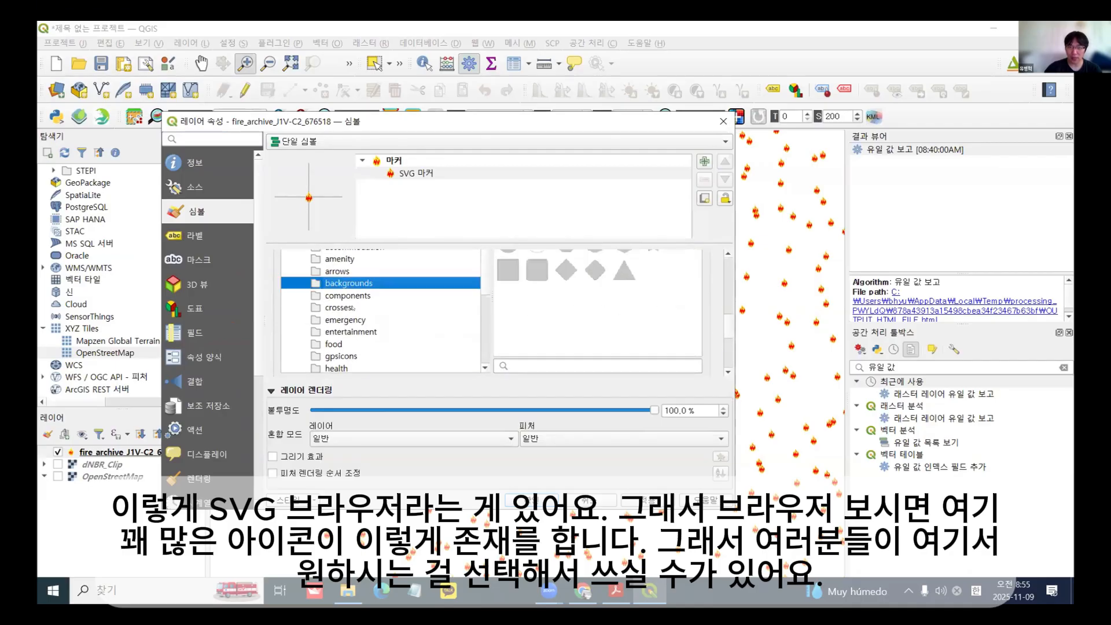
click(351, 309)
scroll(351, 309, up, 2)
click(333, 328)
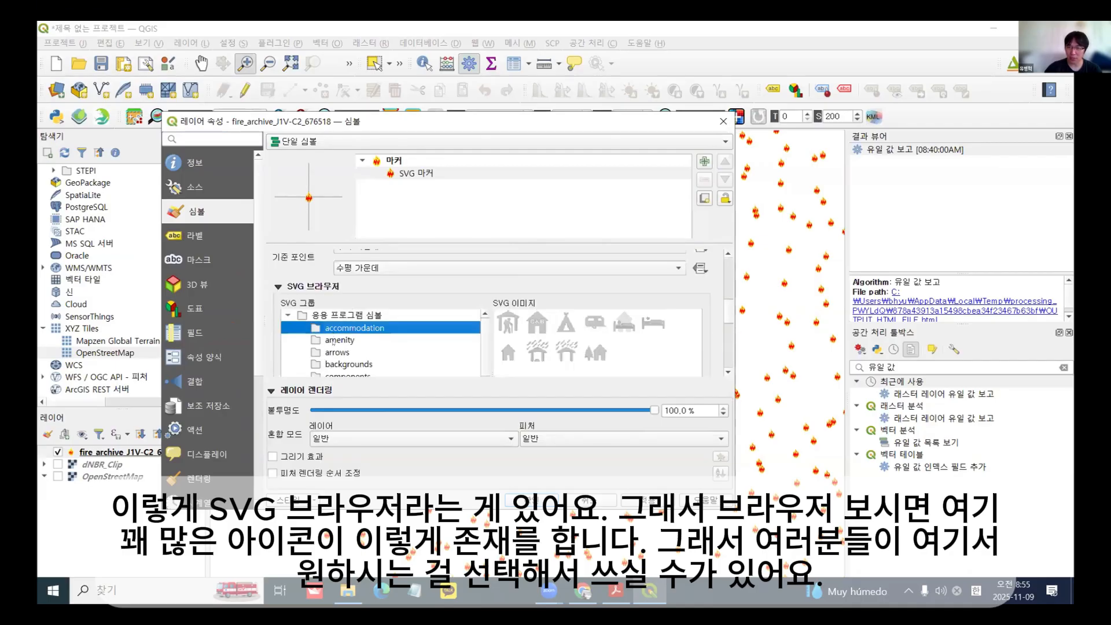
click(332, 340)
scroll(333, 339, down, 1)
click(332, 340)
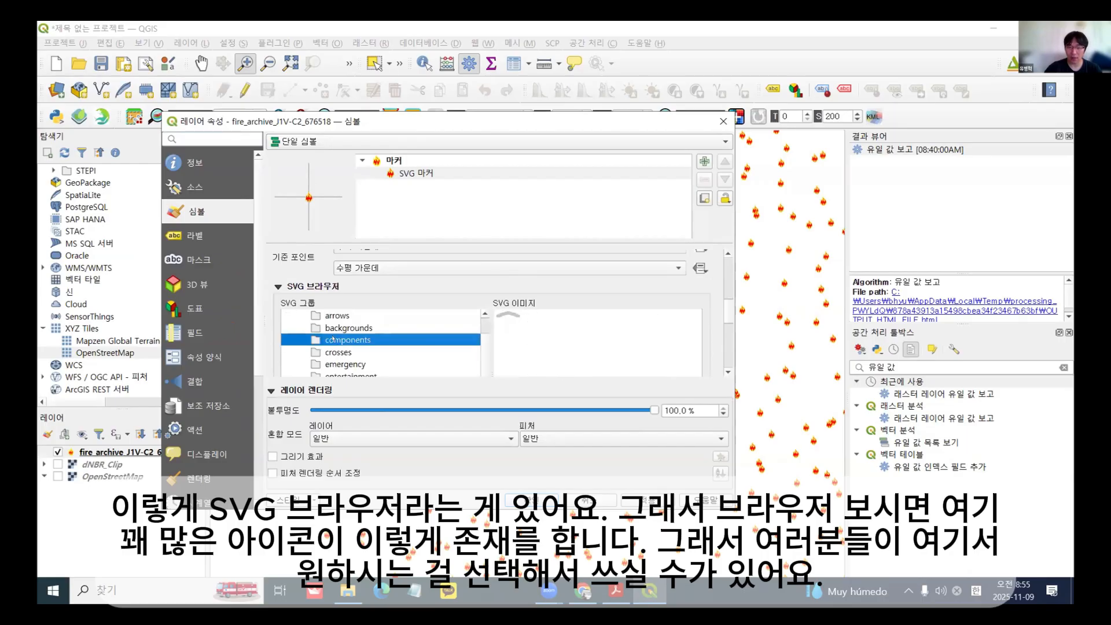
scroll(332, 340, down, 3)
click(333, 339)
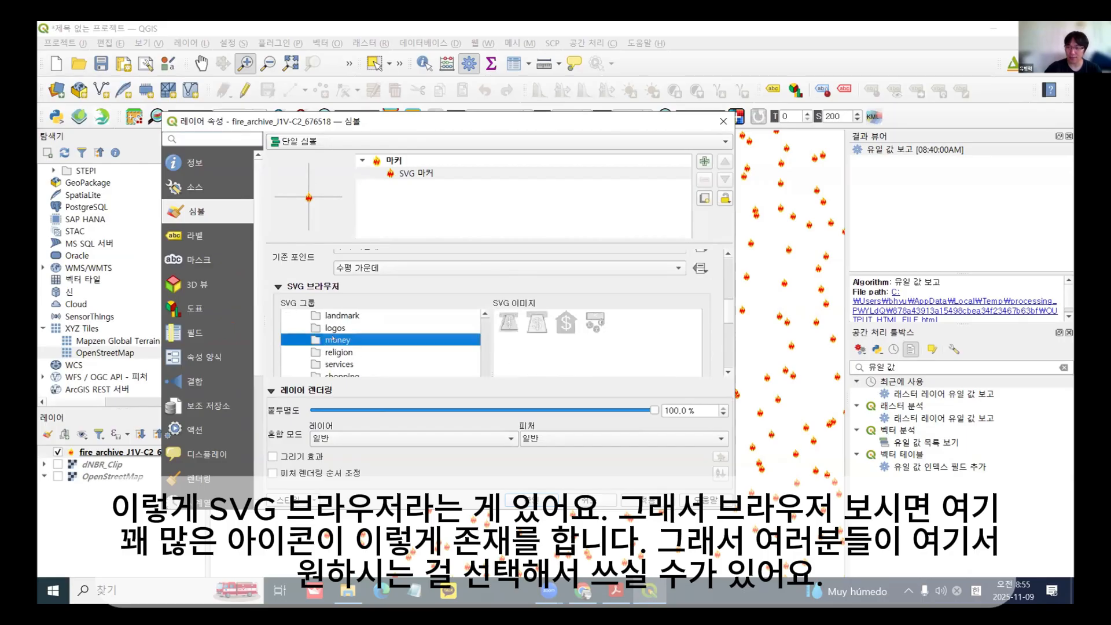
scroll(333, 340, down, 1)
click(333, 339)
scroll(334, 339, down, 1)
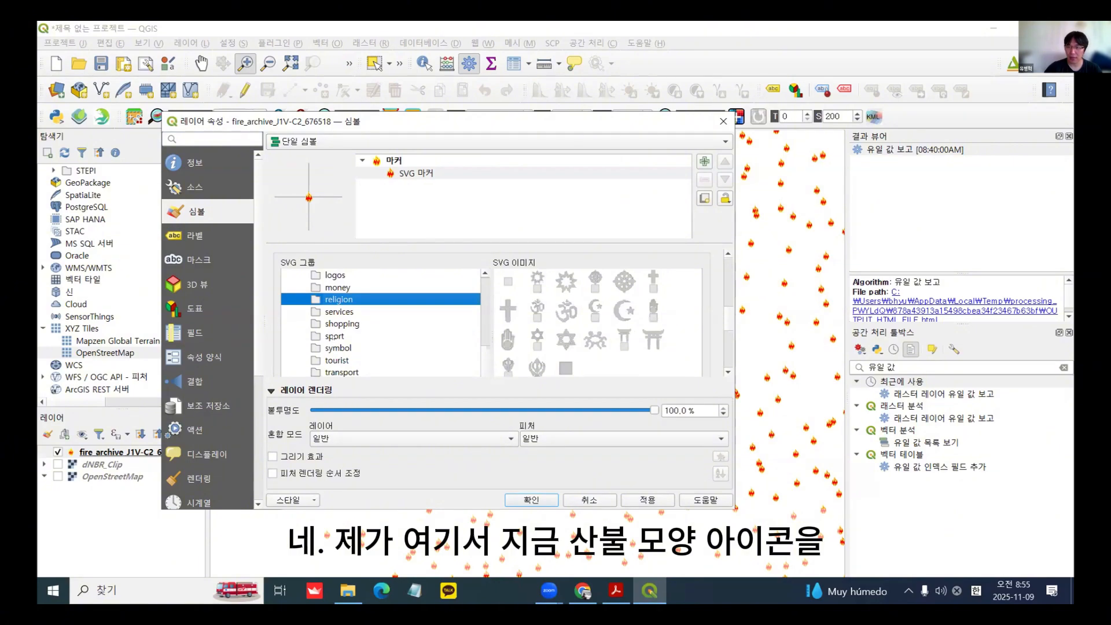
click(334, 337)
scroll(334, 338, up, 6)
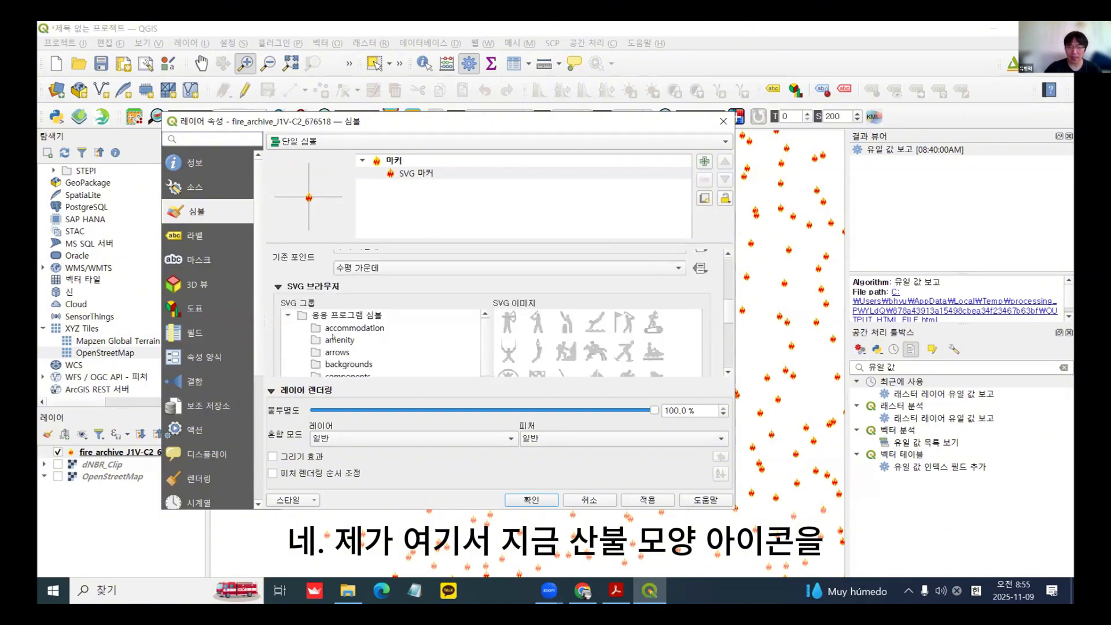
Step: Review the SVG marker's width, height, fill colour, stroke colour and stroke width settings
drag(726, 308, 729, 255)
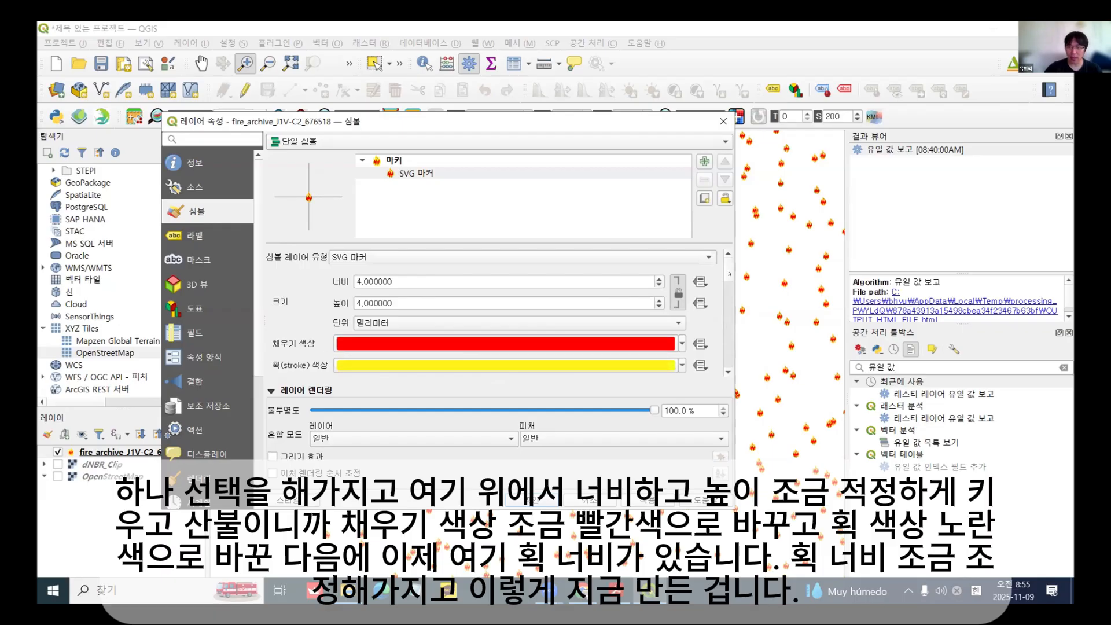
scroll(724, 289, down, 3)
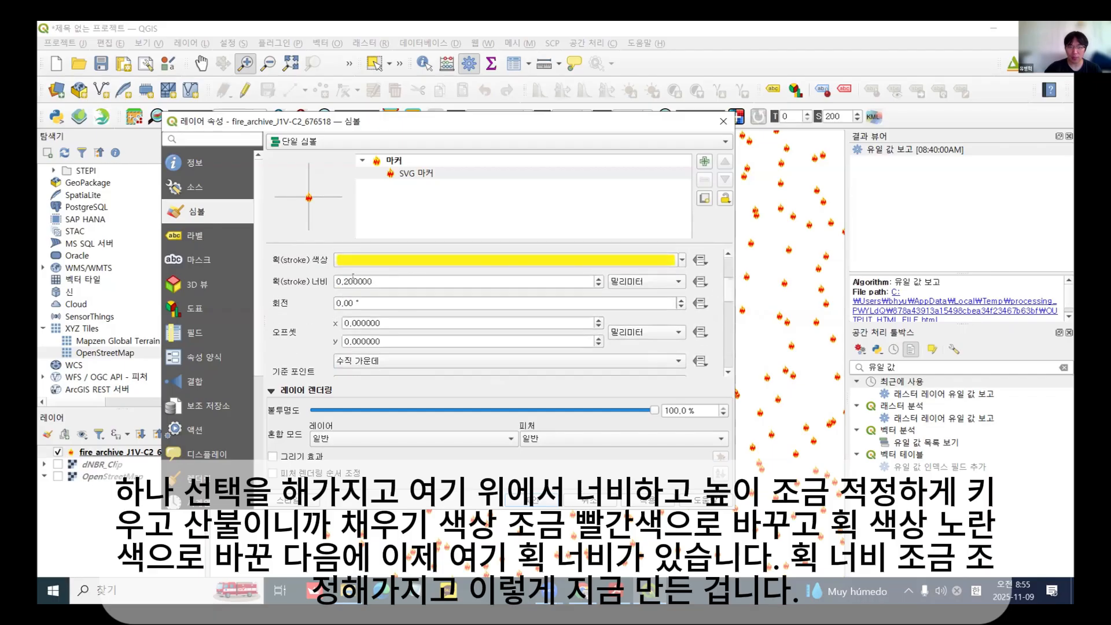
double_click(353, 280)
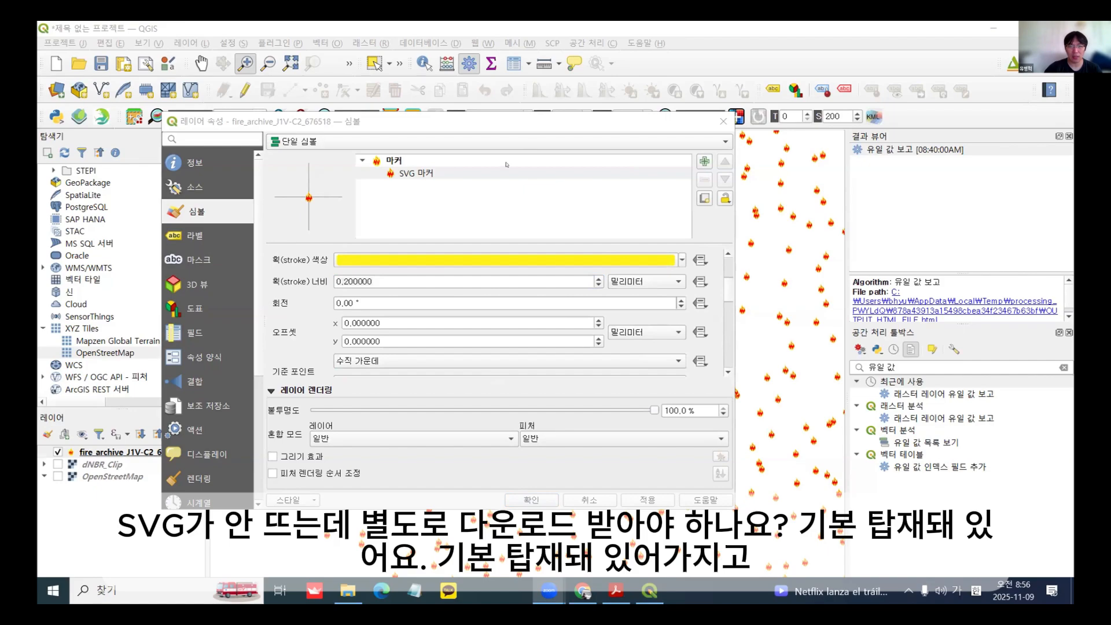
Step: Choose SVG marker again as the symbol layer type and collapse and re-expand the SVG browser section
scroll(730, 285, up, 3)
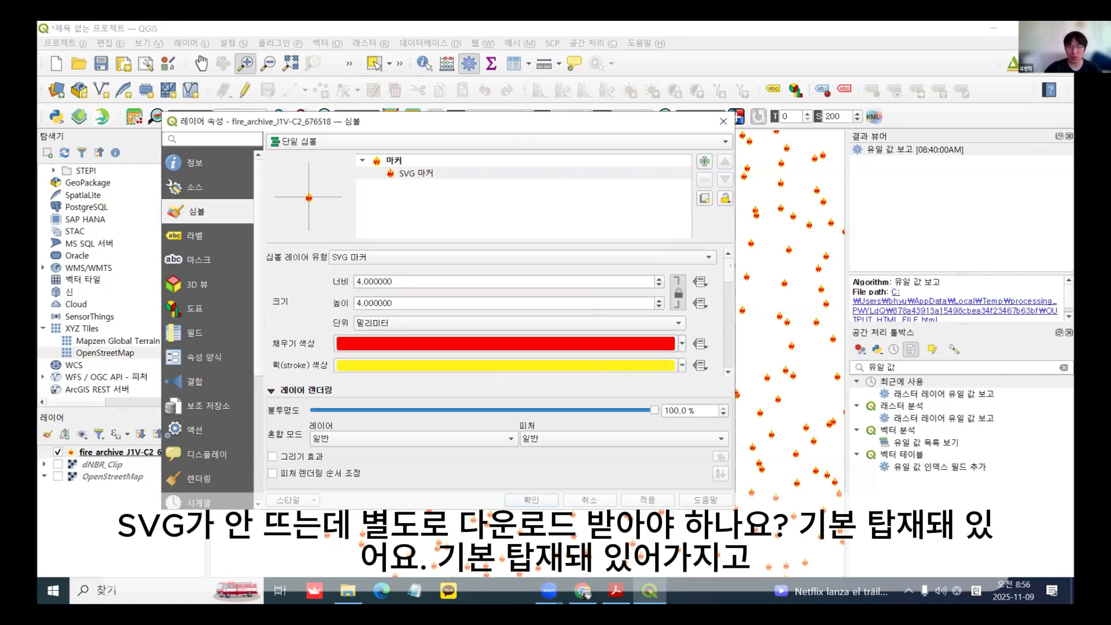
click(454, 258)
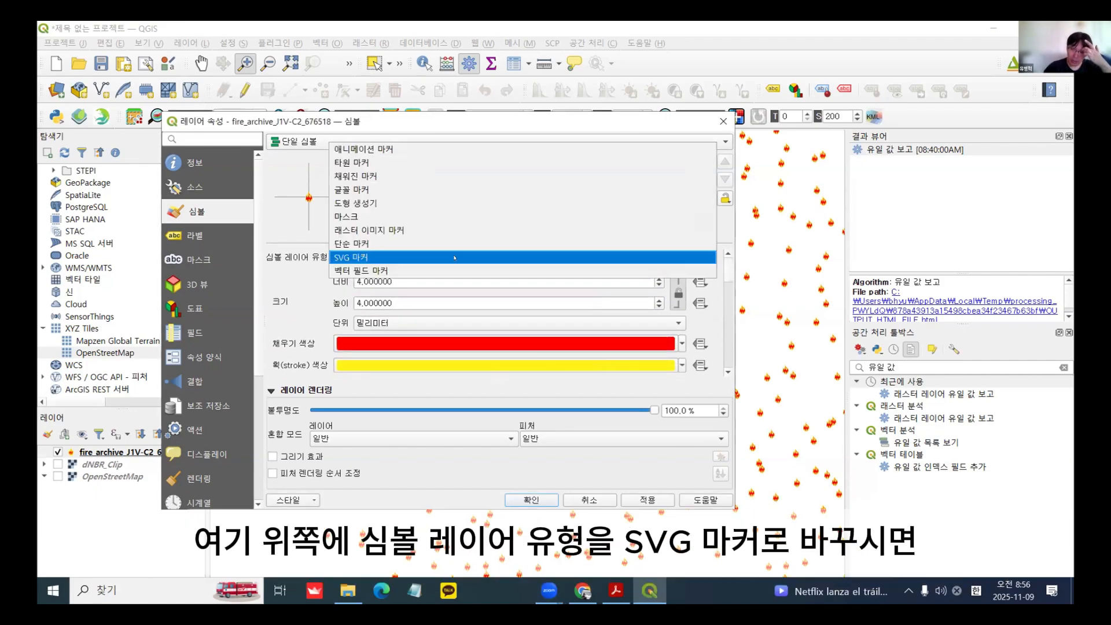
click(455, 258)
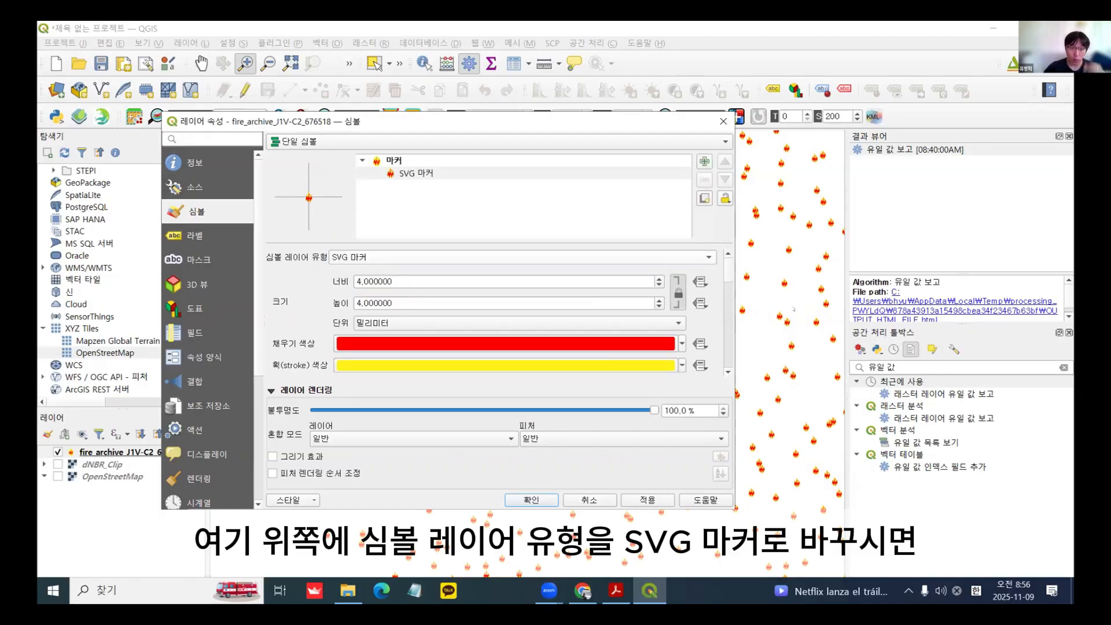
scroll(722, 277, down, 1)
scroll(723, 277, down, 5)
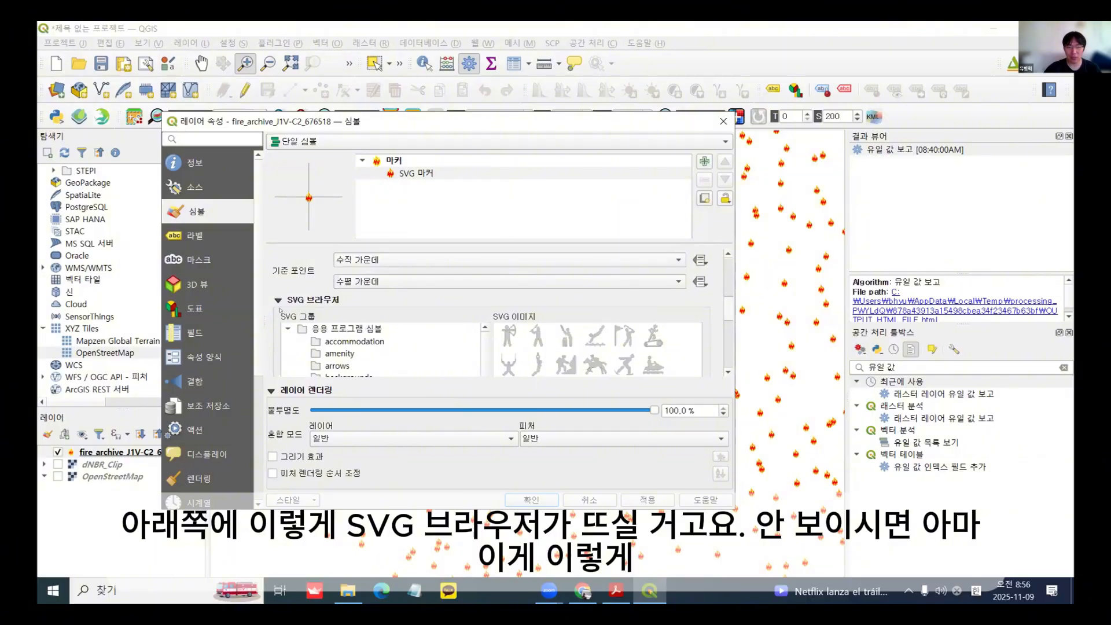
click(277, 300)
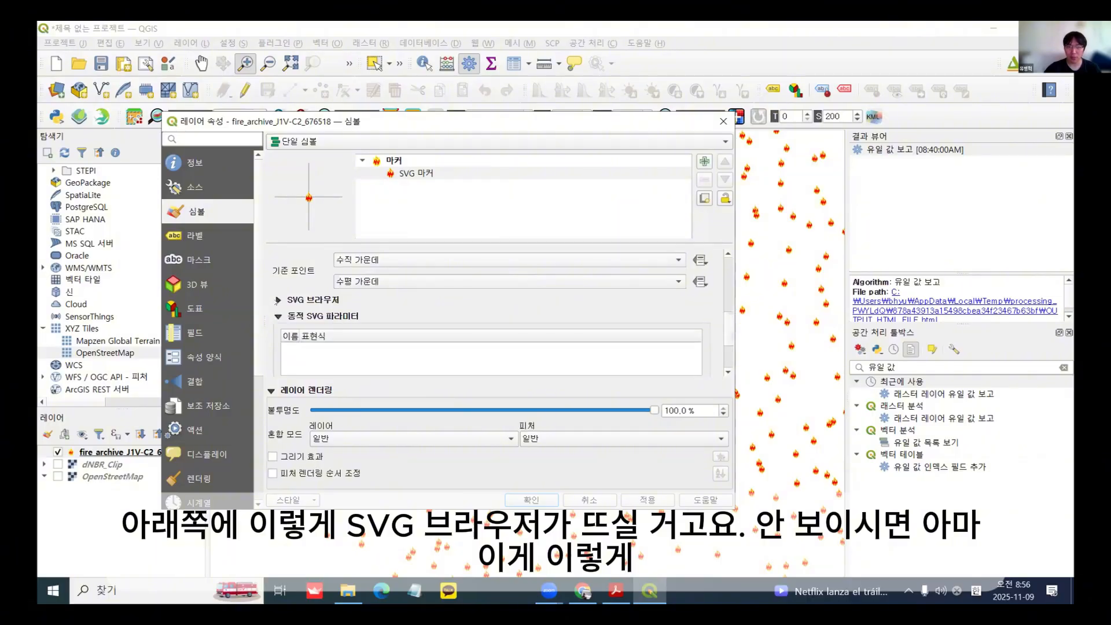
click(278, 300)
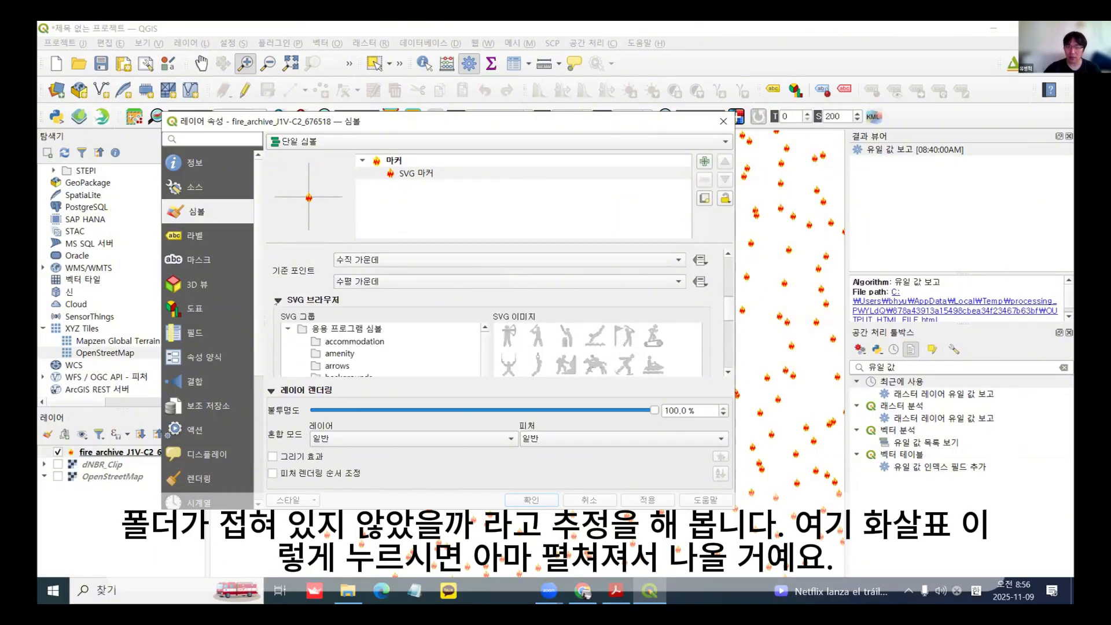
click(277, 300)
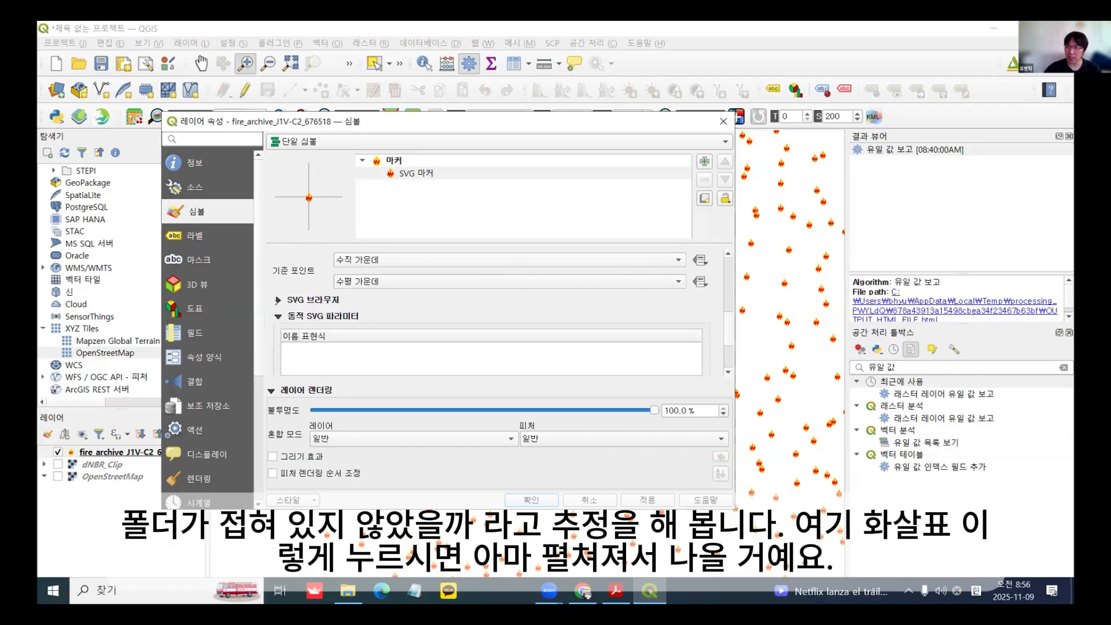
click(278, 300)
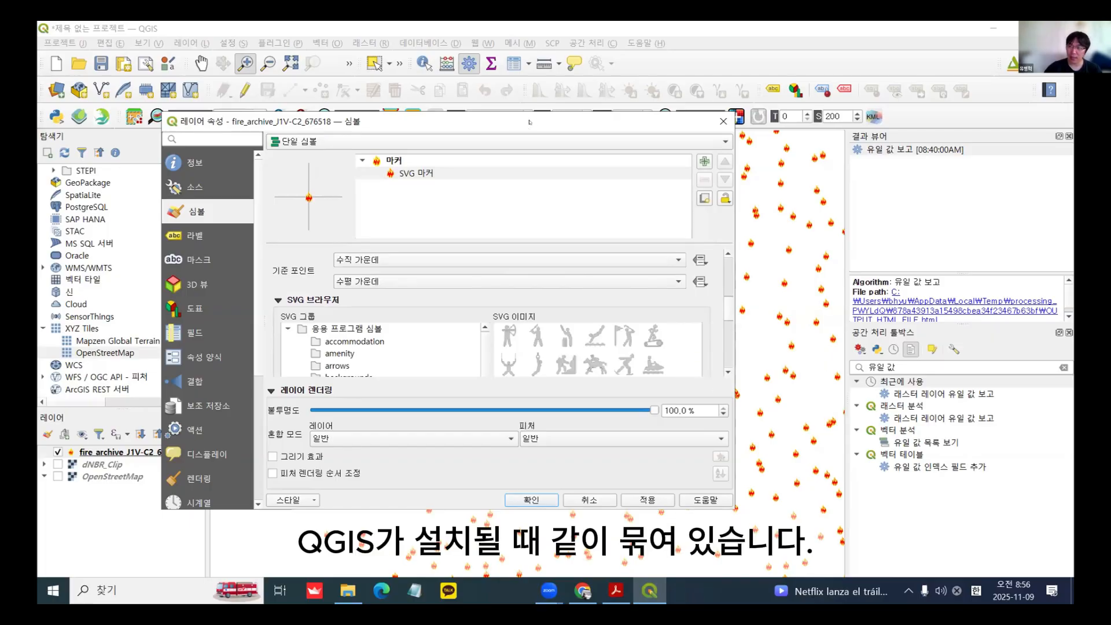
Step: Make the layer properties dialog taller and view the icons from the emergency group back to the components group
drag(561, 122, 571, 102)
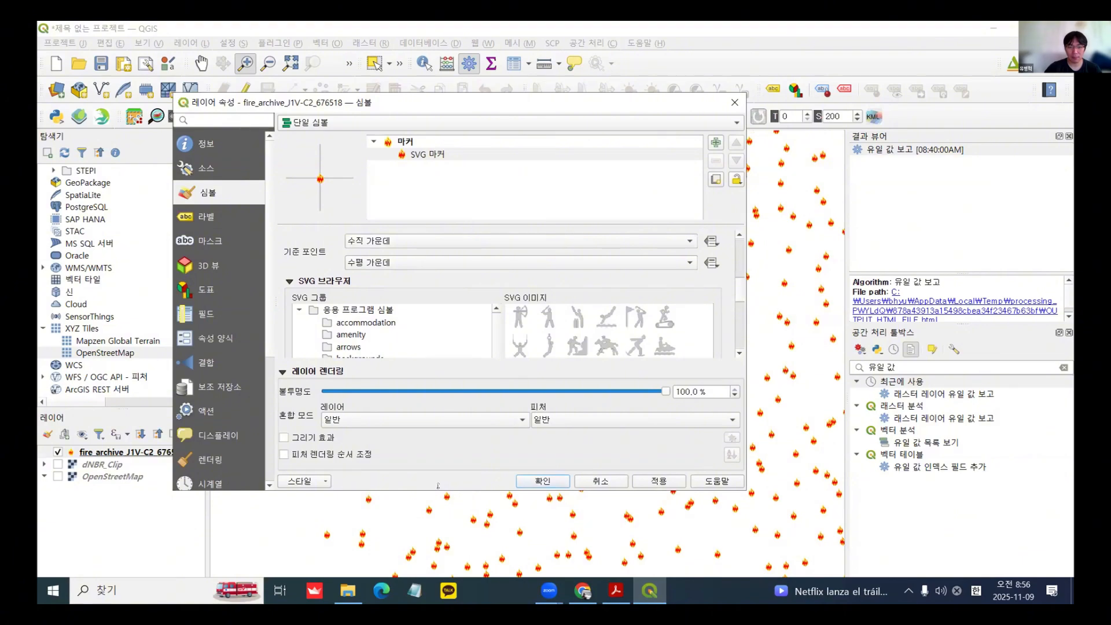
drag(439, 485, 438, 549)
click(354, 395)
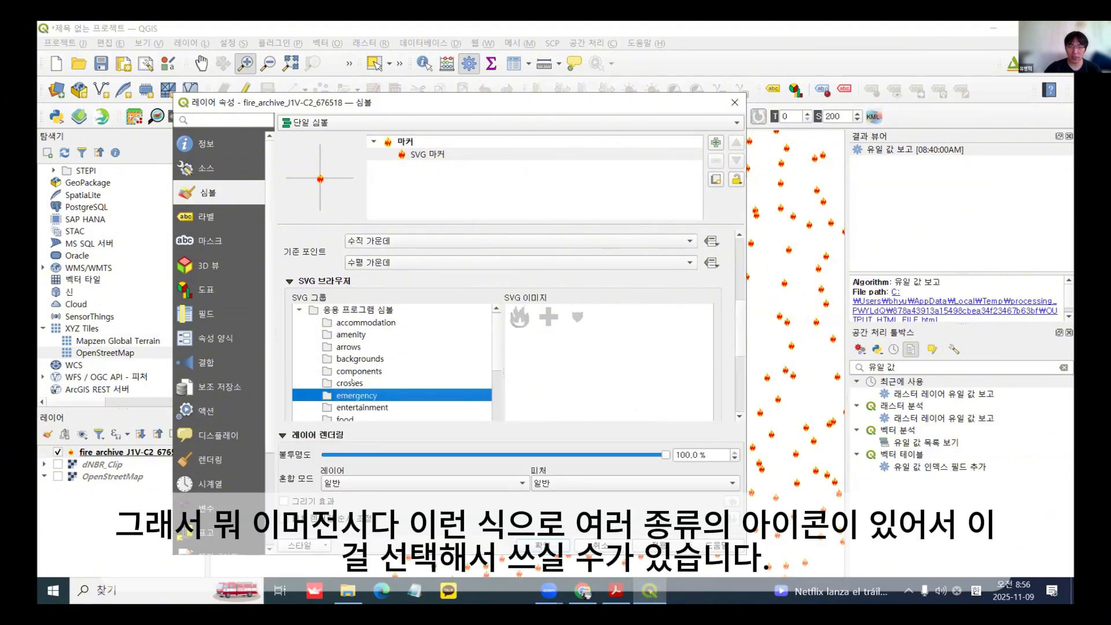
key(Up)
key(Up)
Step: Look through the money and symbol icon groups and accept the layer properties
scroll(367, 363, down, 3)
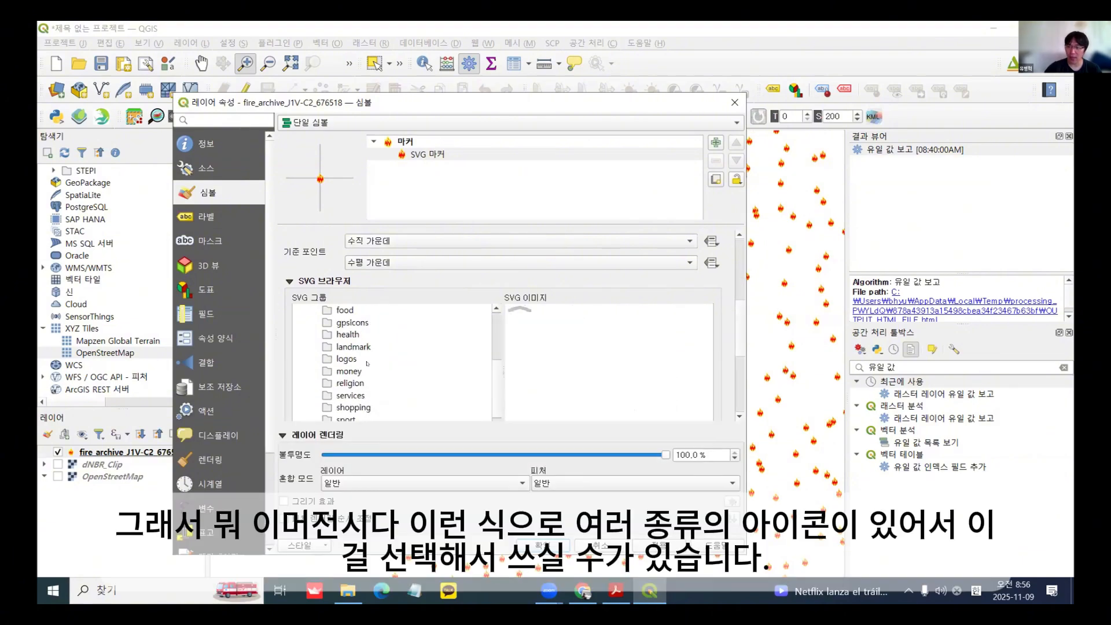
click(367, 365)
scroll(367, 363, down, 2)
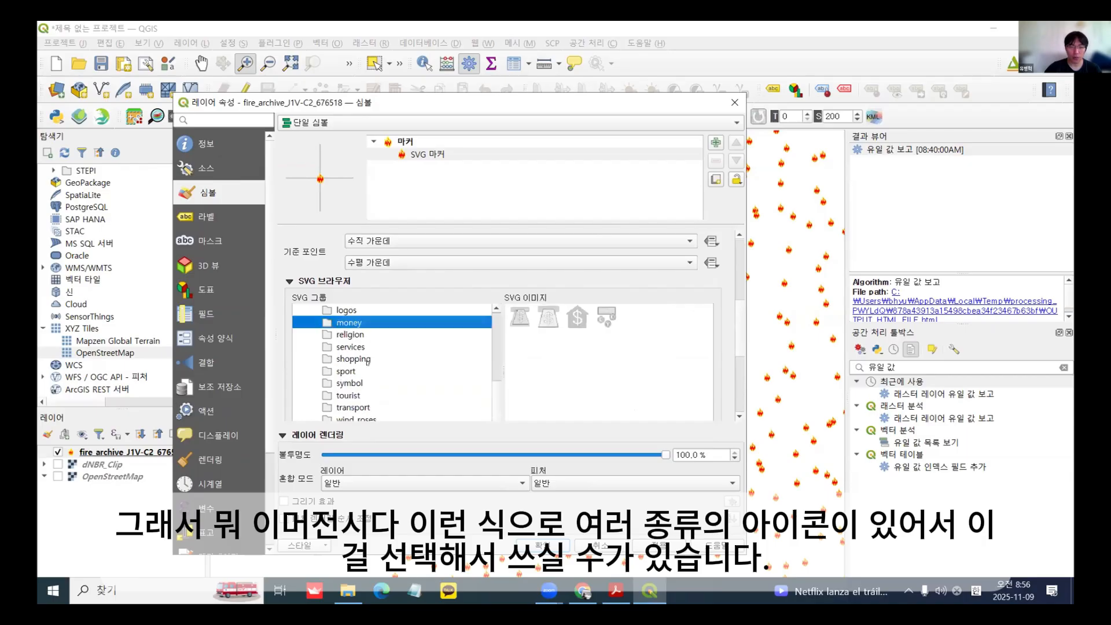
click(368, 360)
click(376, 348)
click(387, 325)
click(396, 311)
click(353, 383)
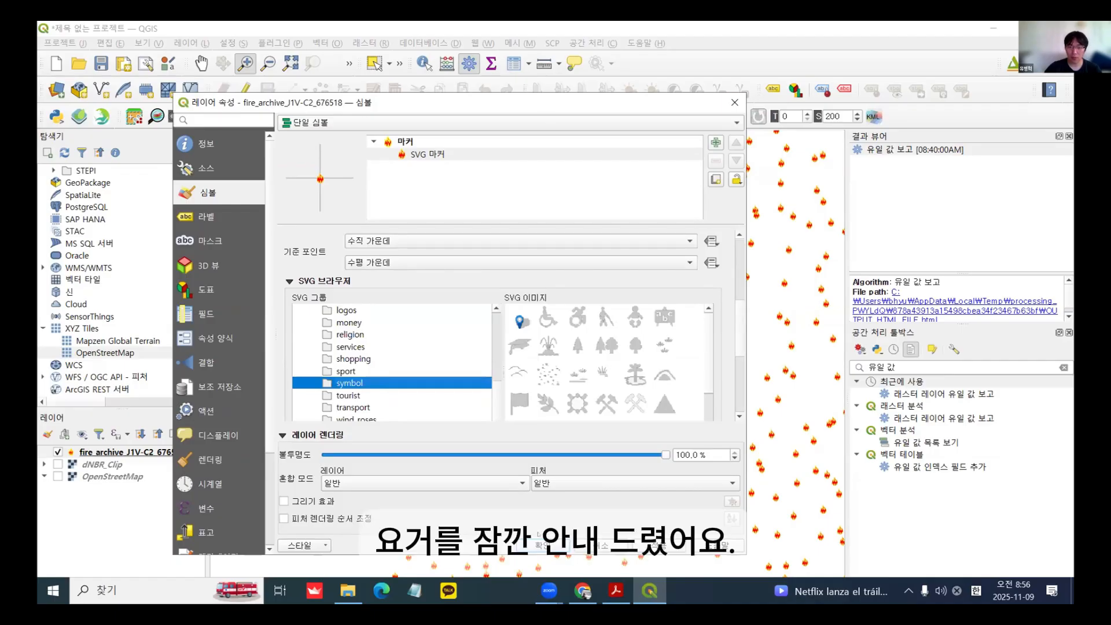
click(542, 546)
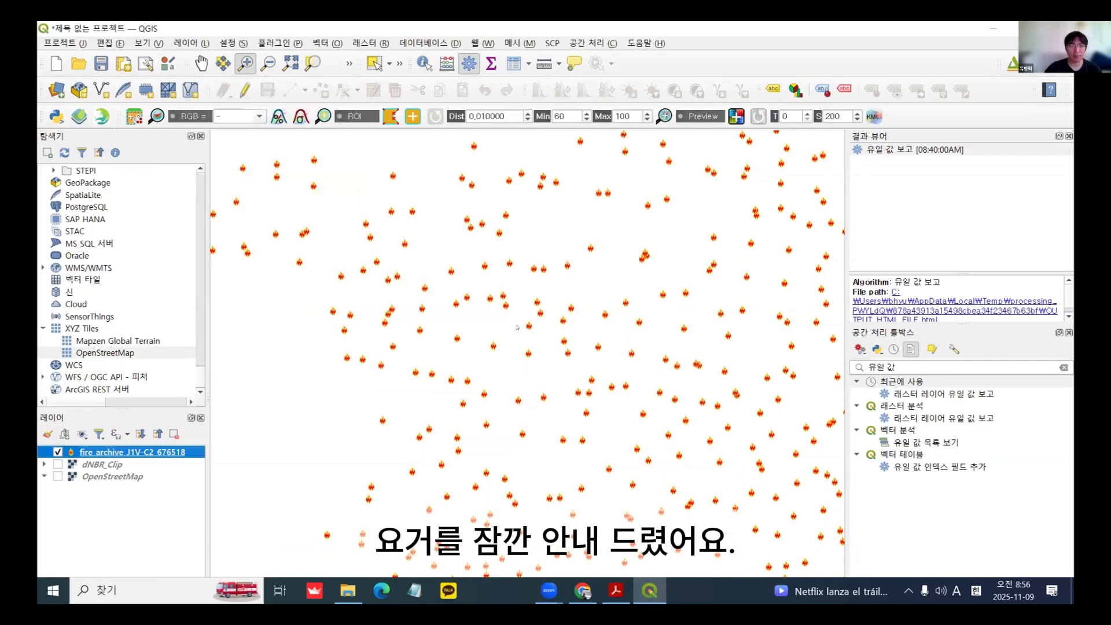
Step: Switch to Adobe Acrobat Reader, read the next slide about the layer's temporal settings and return to QGIS
click(616, 590)
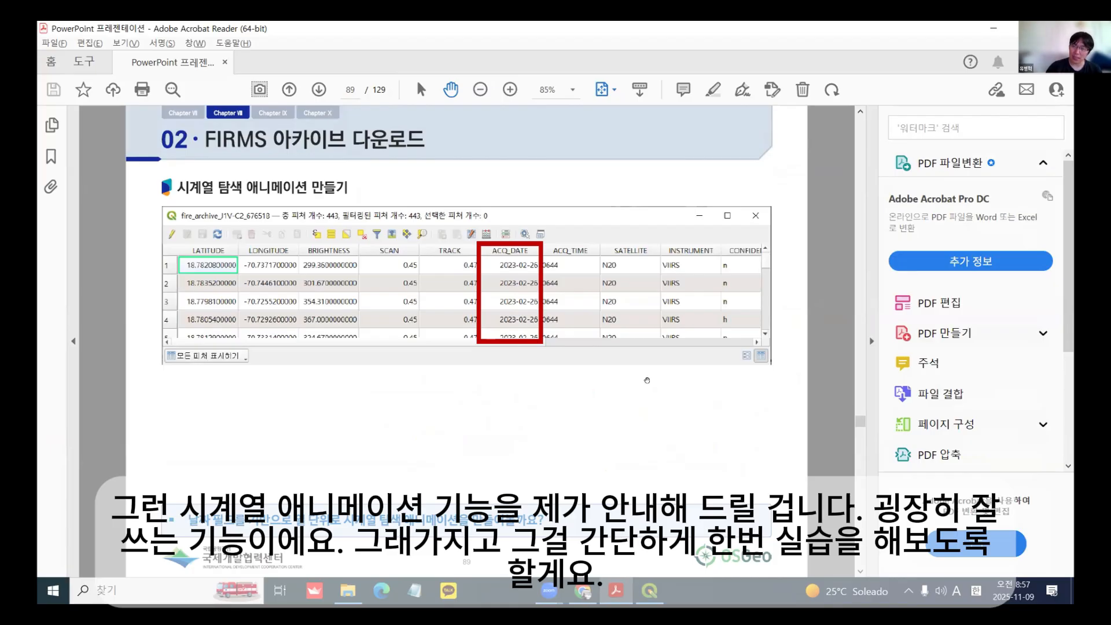
key(Page_Down)
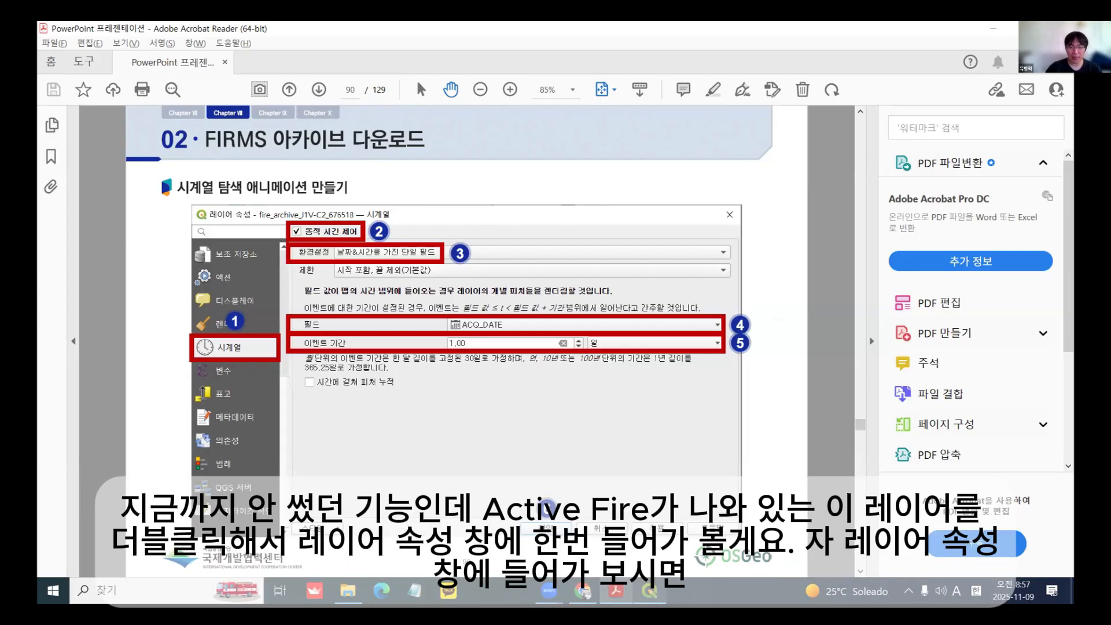
click(649, 591)
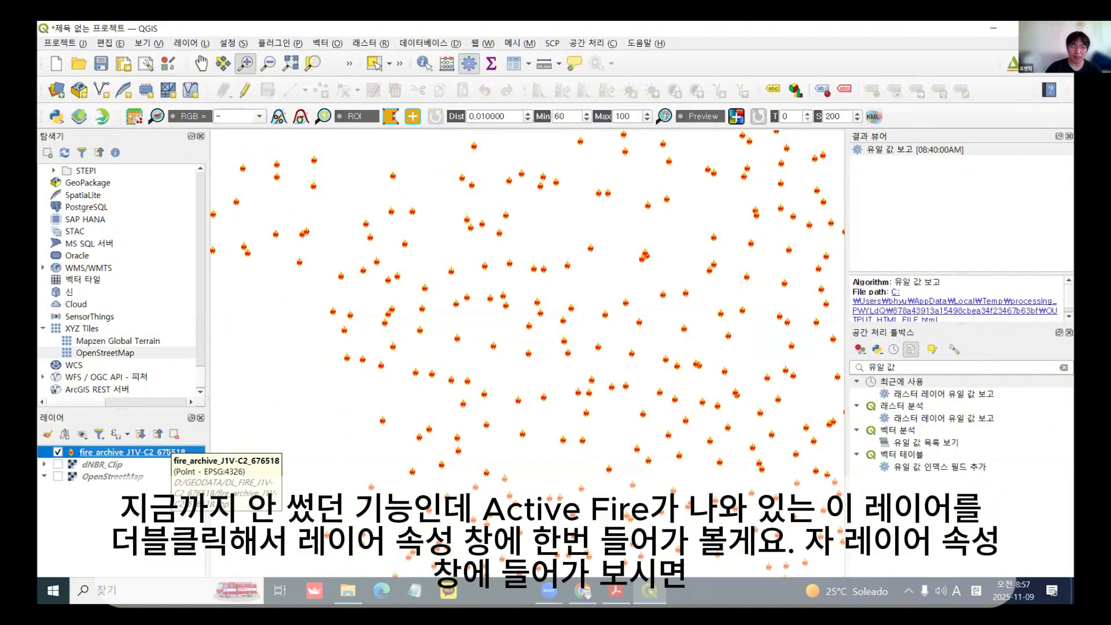
Step: Open the temporal settings of the fire archive layer and switch to Adobe Acrobat Reader to compare them with the slide
double_click(167, 451)
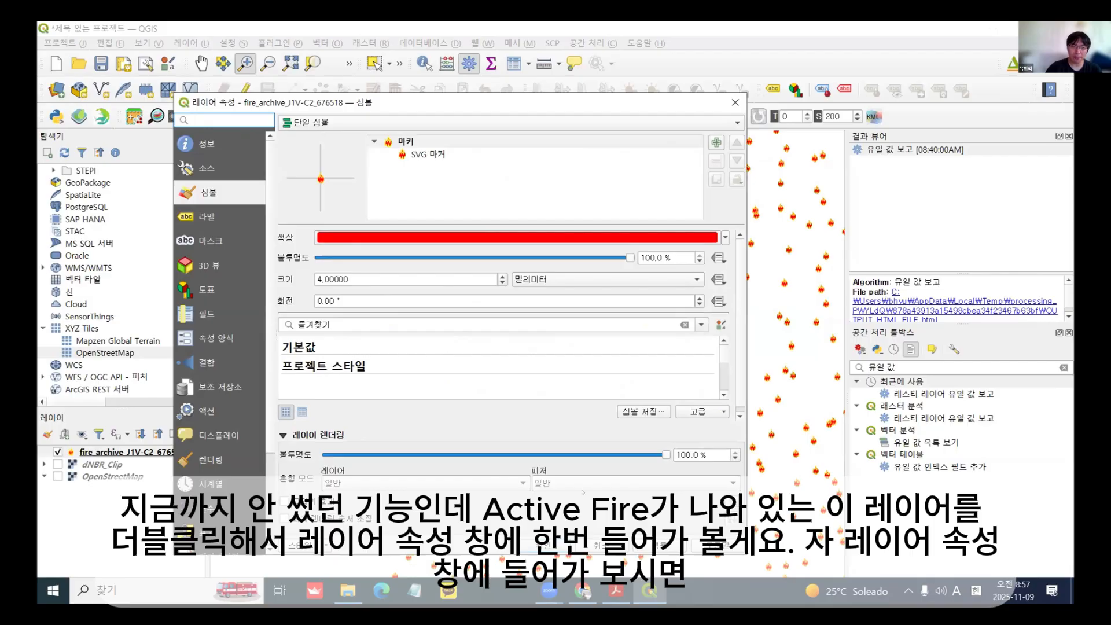
click(237, 484)
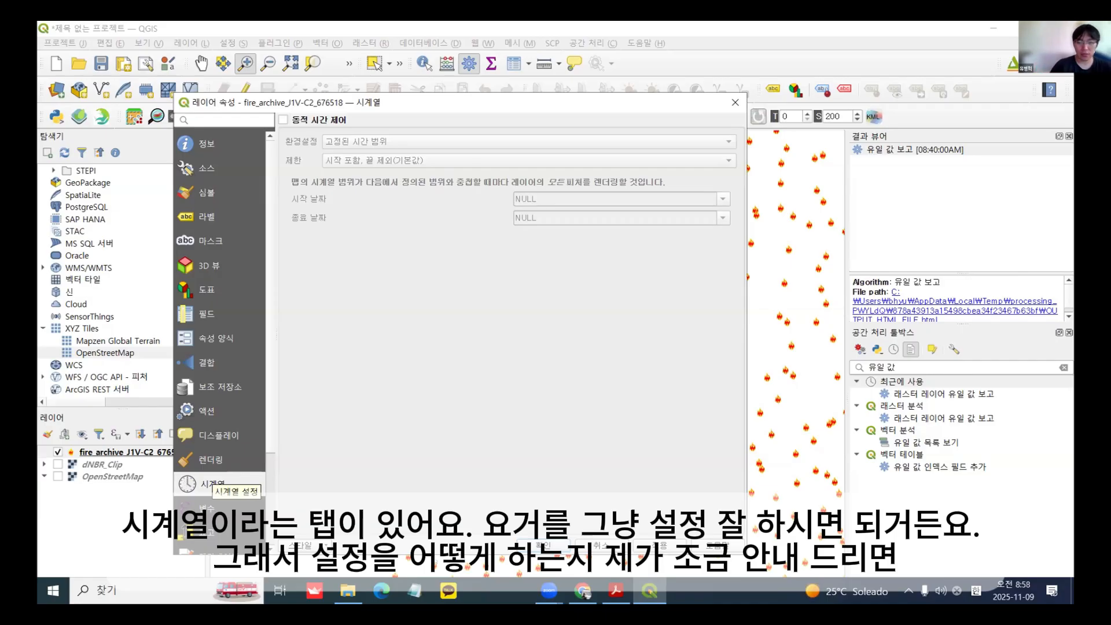
click(612, 590)
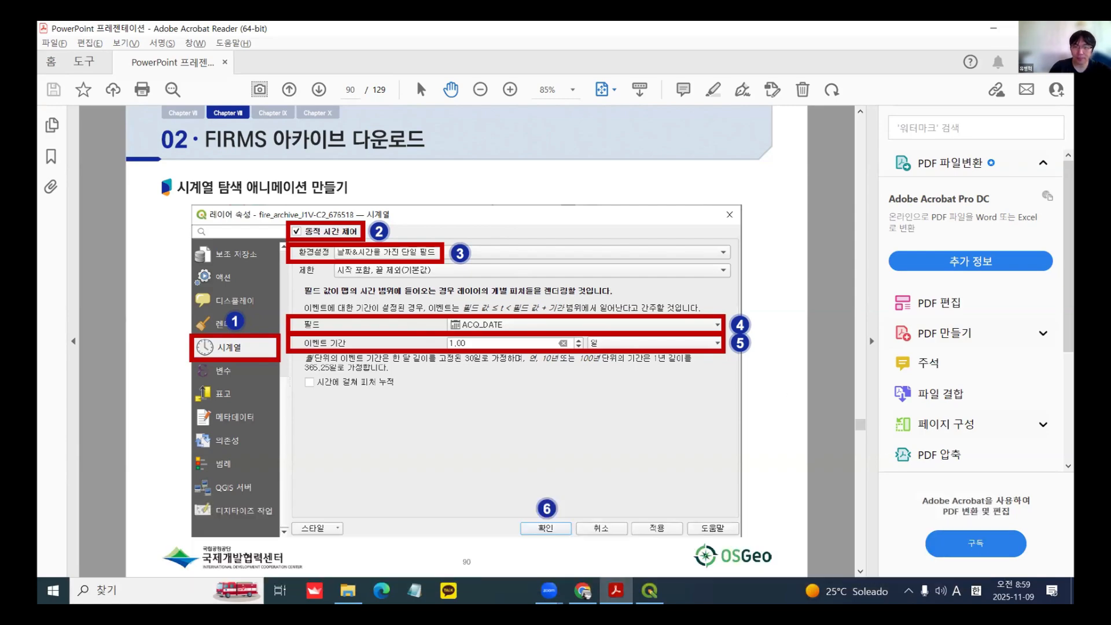
Step: Switch back to QGIS and enable dynamic temporal control of the fire archive layer using a single date/time field, ACQ_DATE
key(alt+Tab)
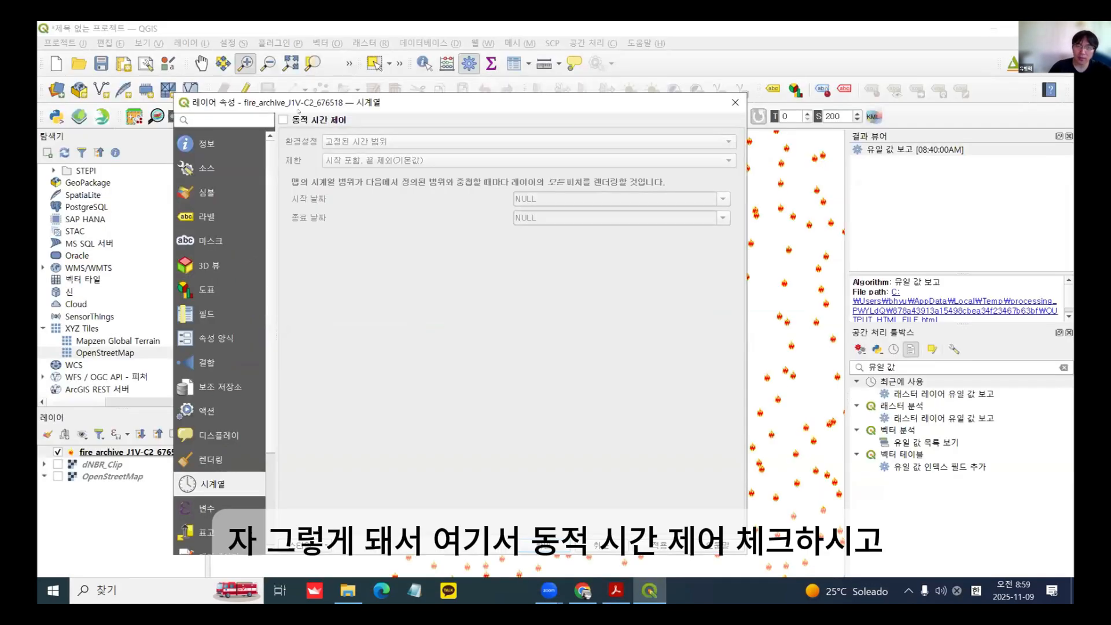
click(283, 119)
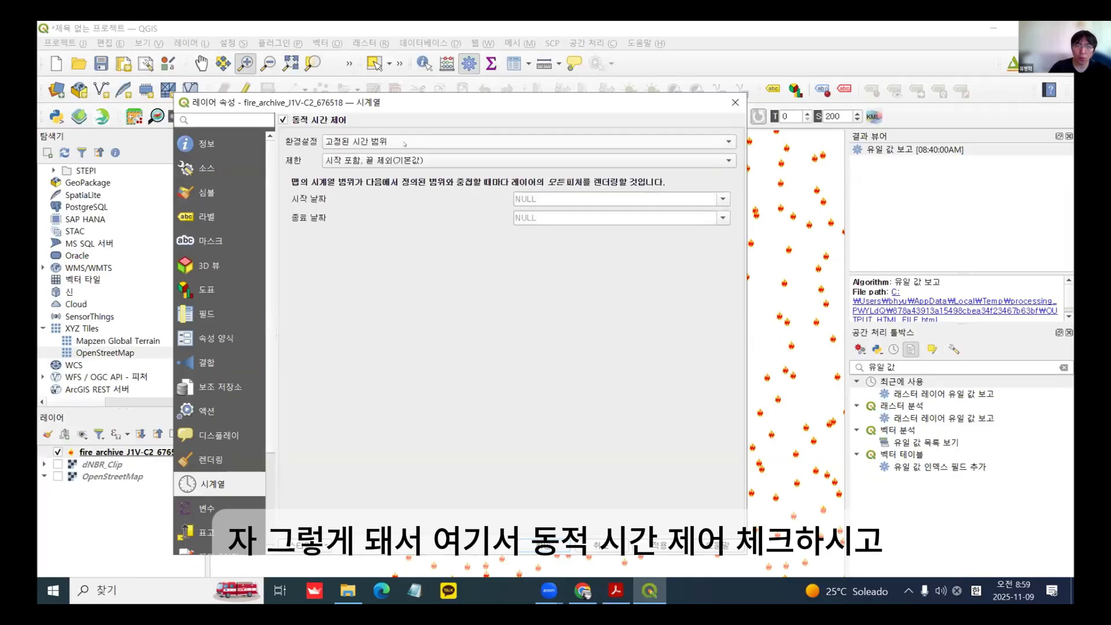
click(405, 141)
click(504, 160)
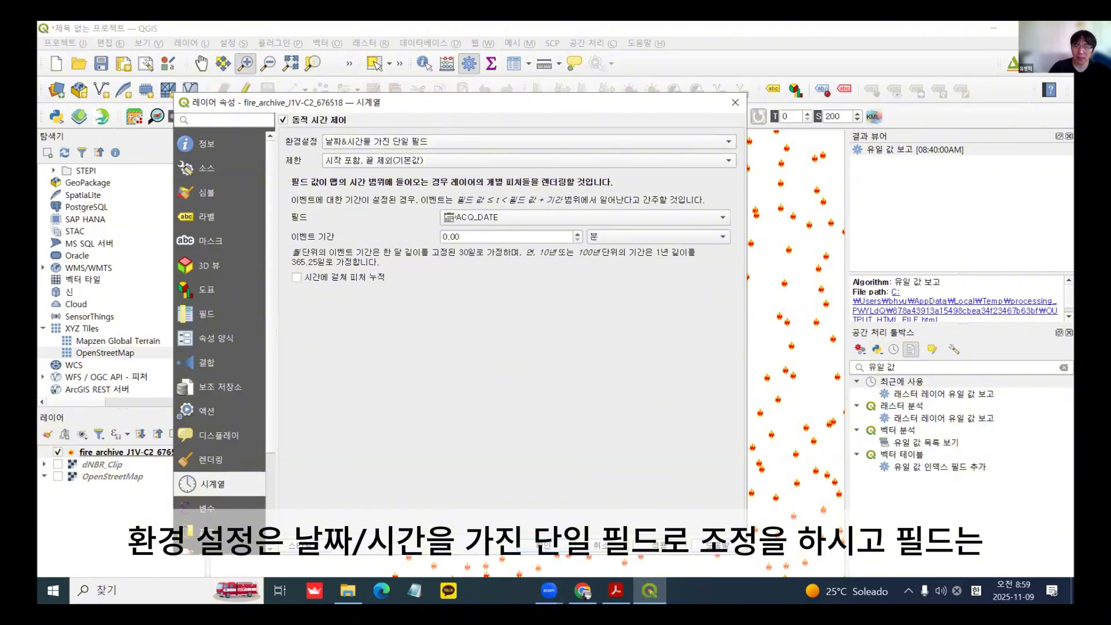
click(455, 217)
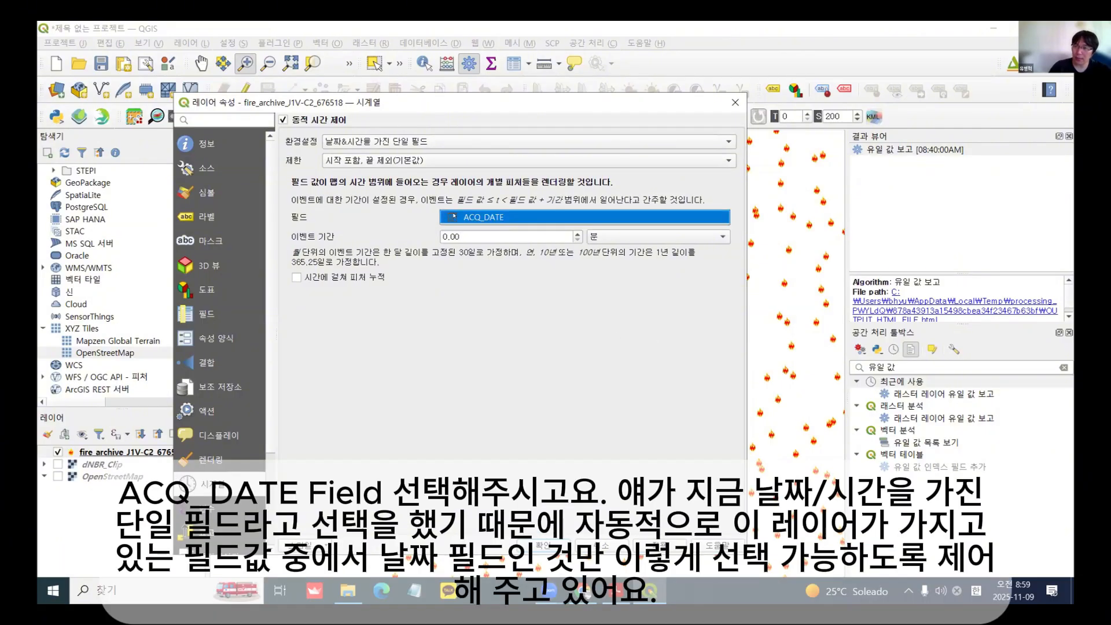
click(454, 217)
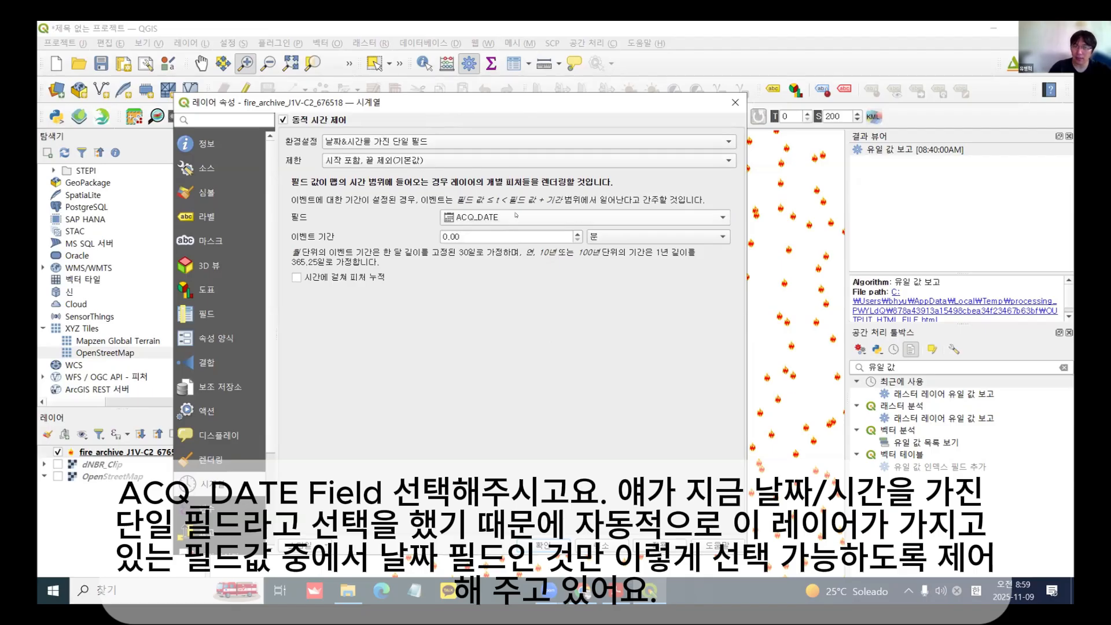
click(515, 217)
click(516, 217)
click(515, 216)
click(516, 216)
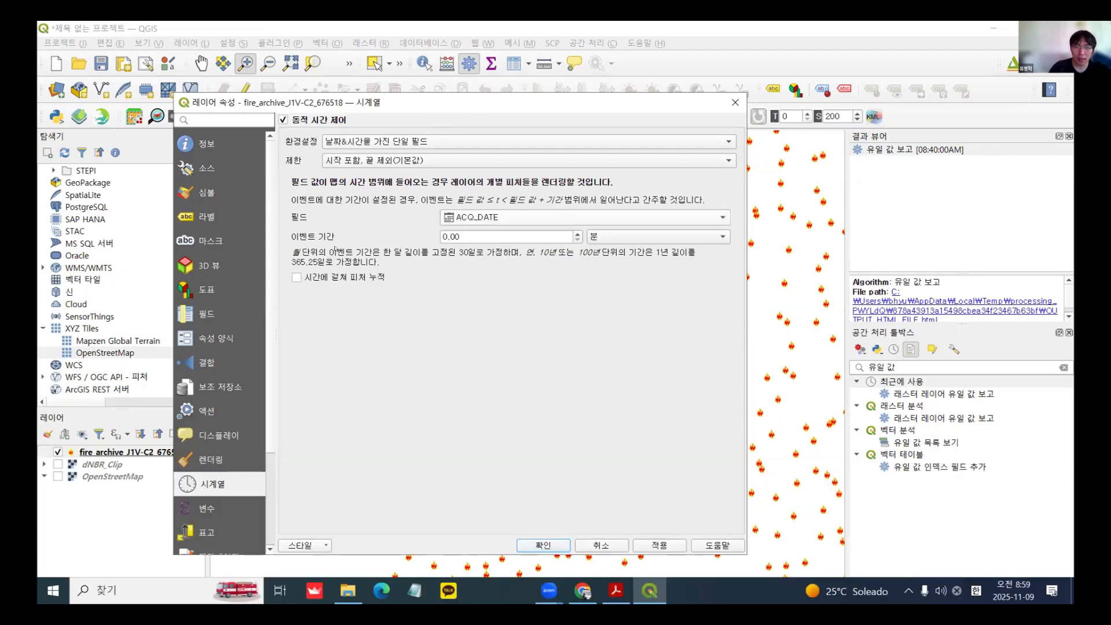
Step: Set the event duration to 1.00 day and accept the layer's temporal settings
click(577, 233)
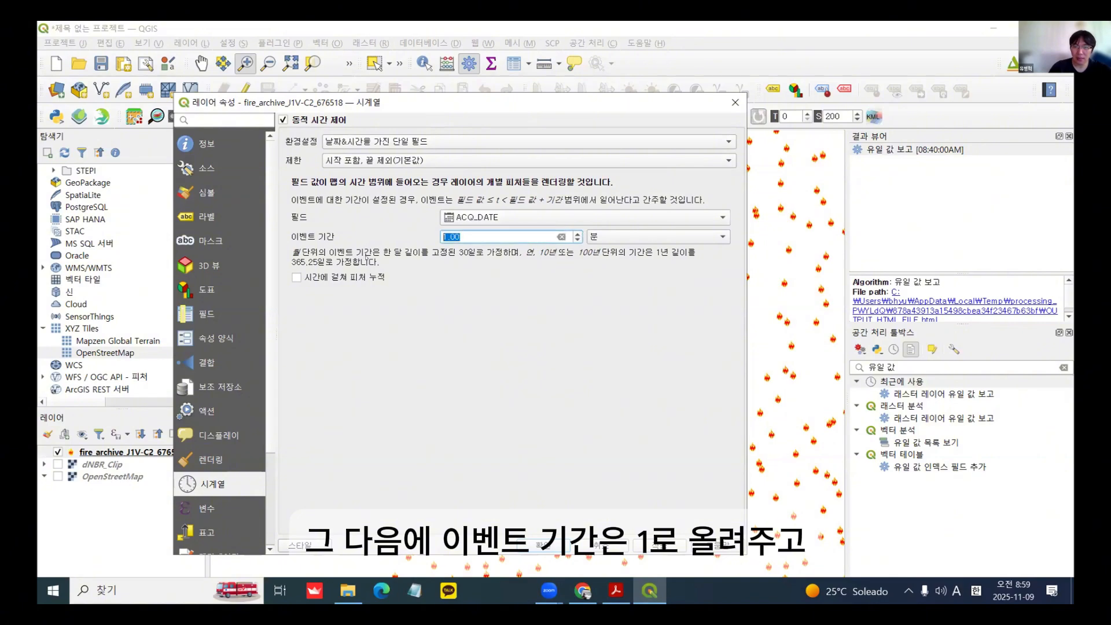
click(663, 239)
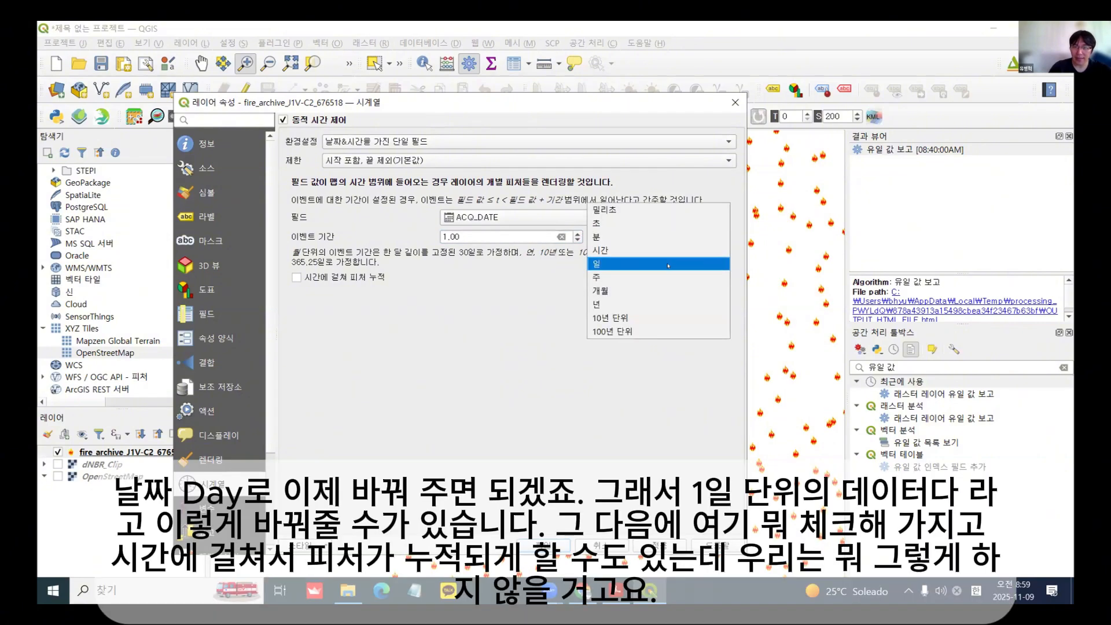
click(668, 265)
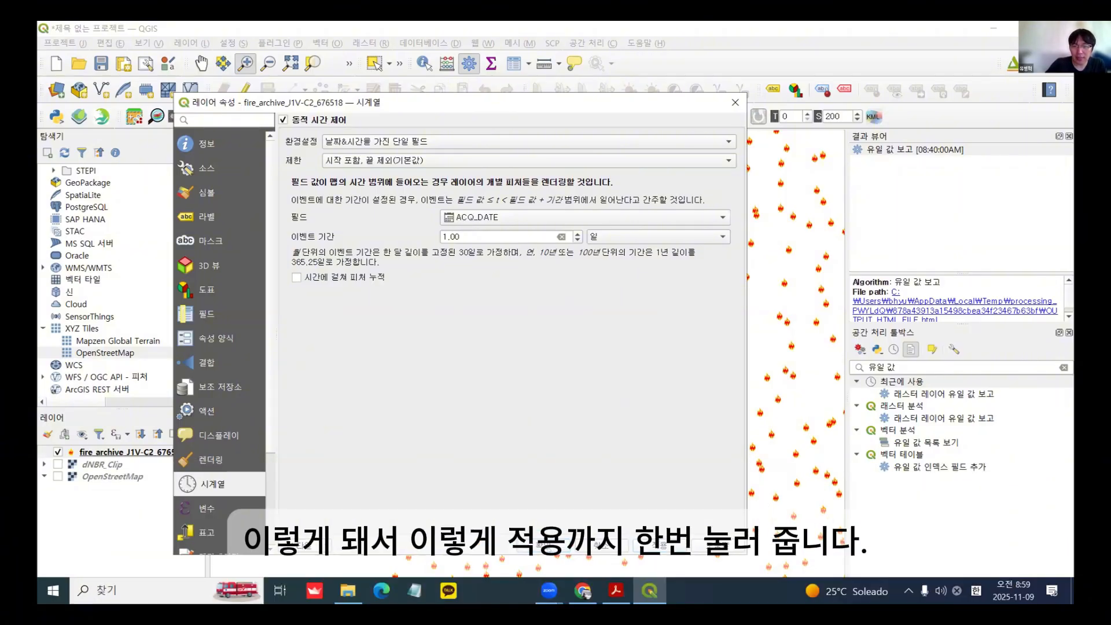
click(544, 545)
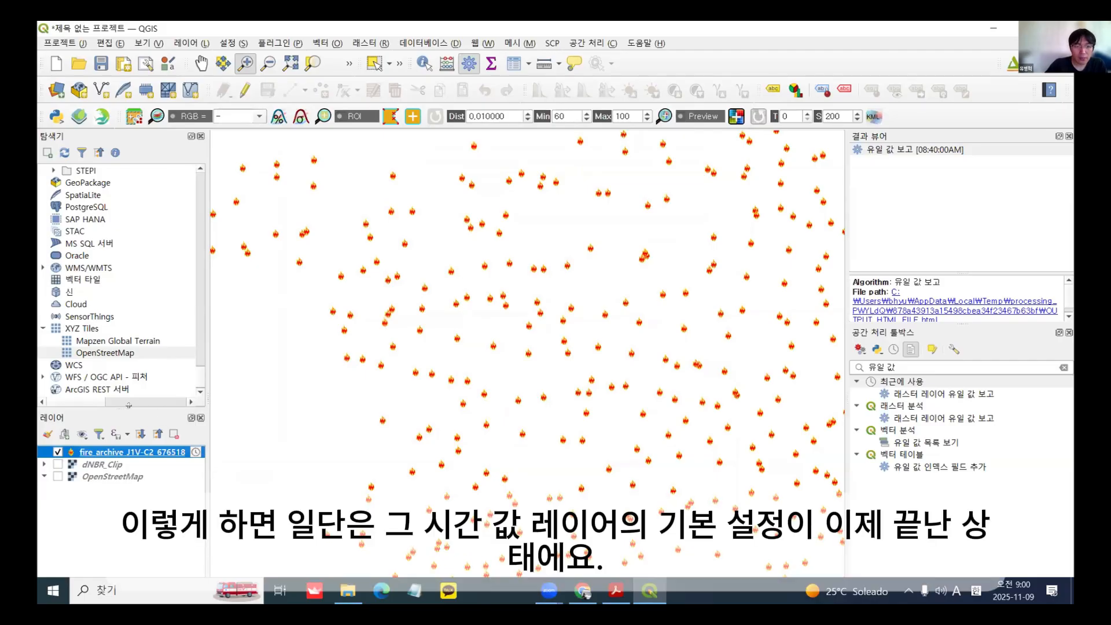
Step: Enlarge the layers panel, then read the next slide on the temporal controller in Adobe Acrobat Reader and return to QGIS
drag(128, 405, 189, 128)
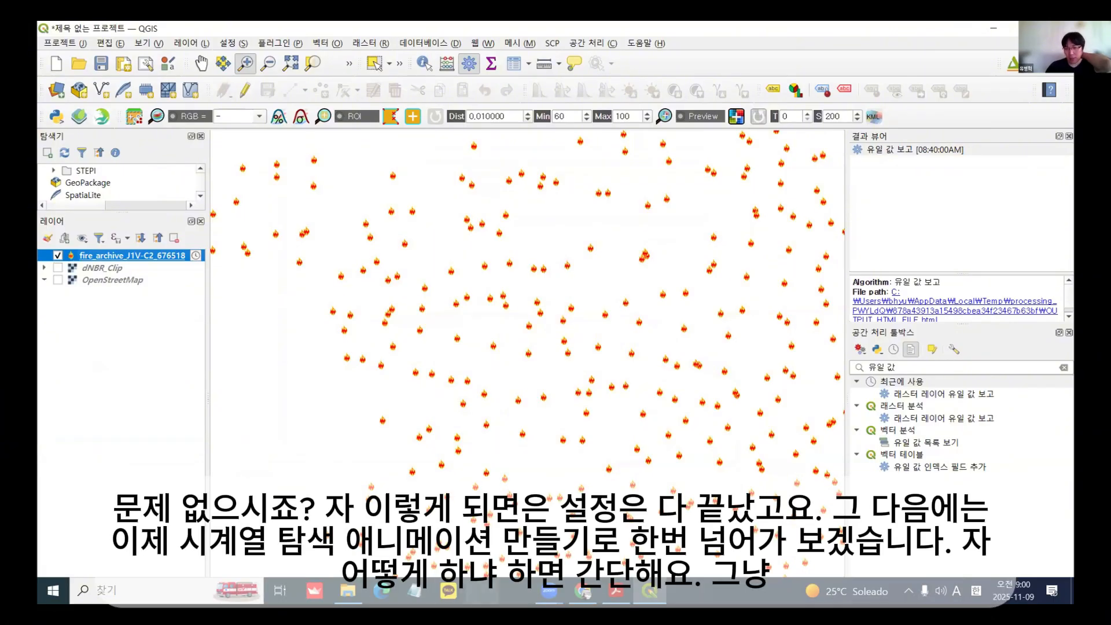
click(615, 591)
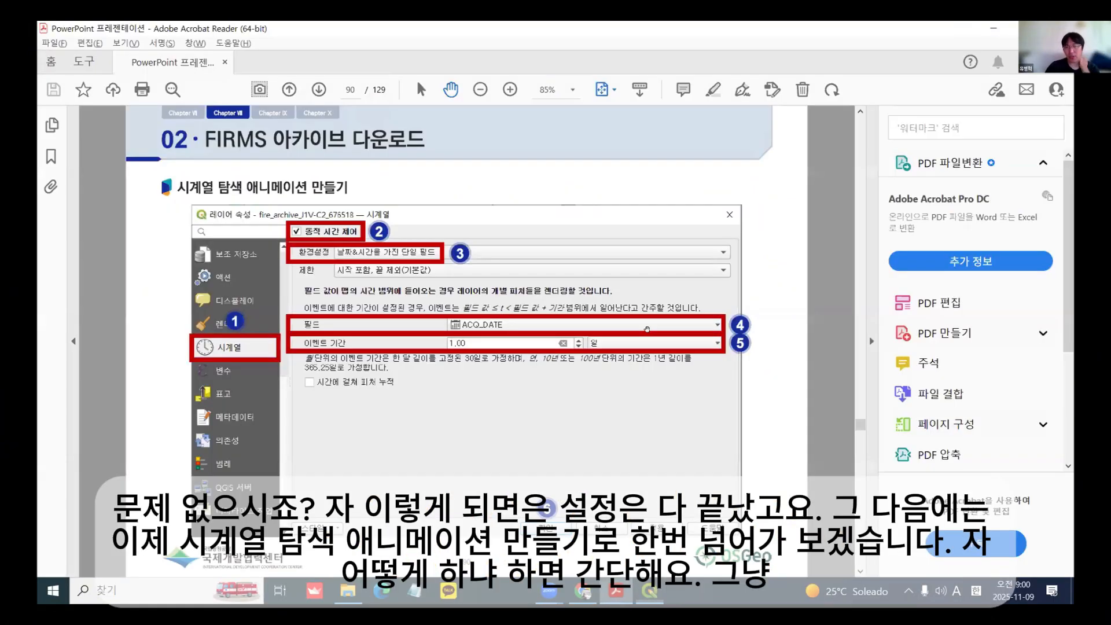
scroll(647, 329, down, 1)
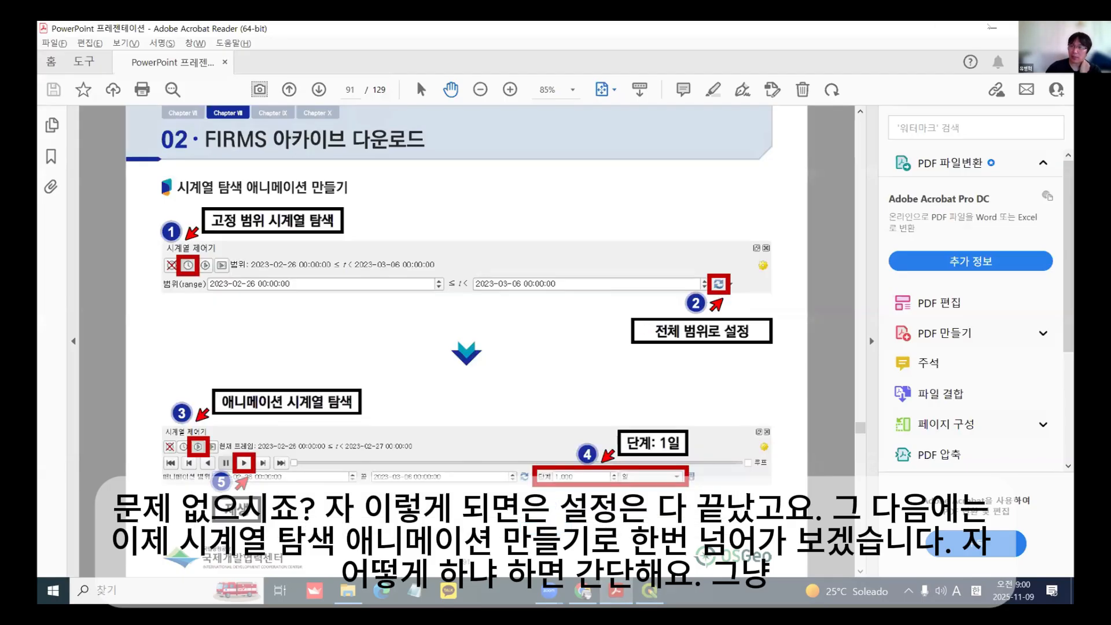
click(984, 26)
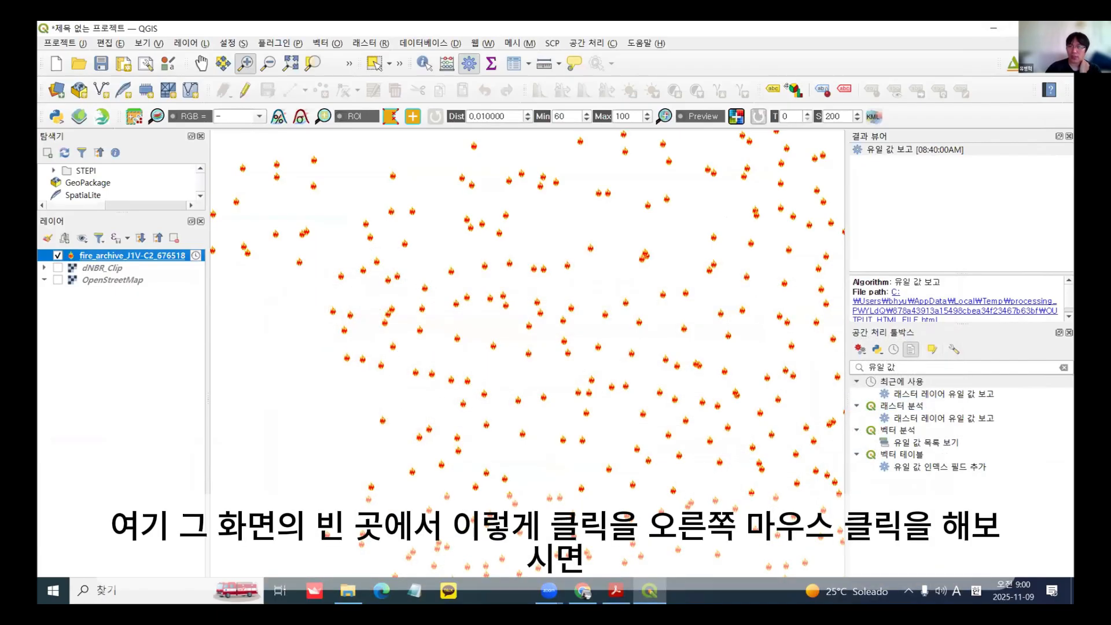
Step: Show the temporal controller panel and enable fixed-range temporal navigation over the full range, 2023-02-26 to 2023-03-06
right_click(997, 69)
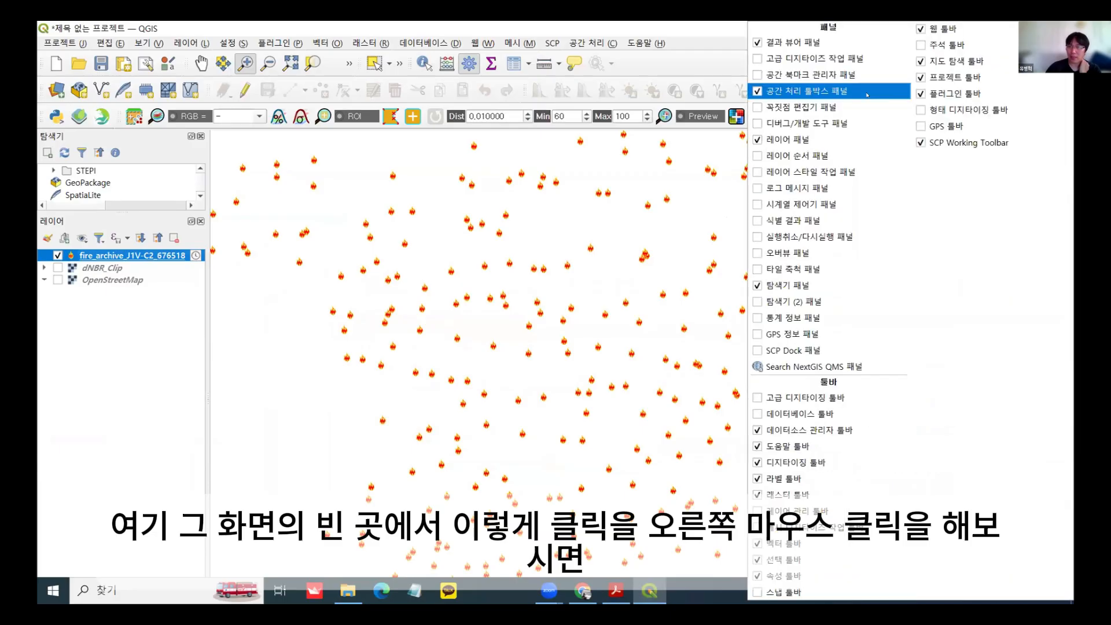
click(851, 209)
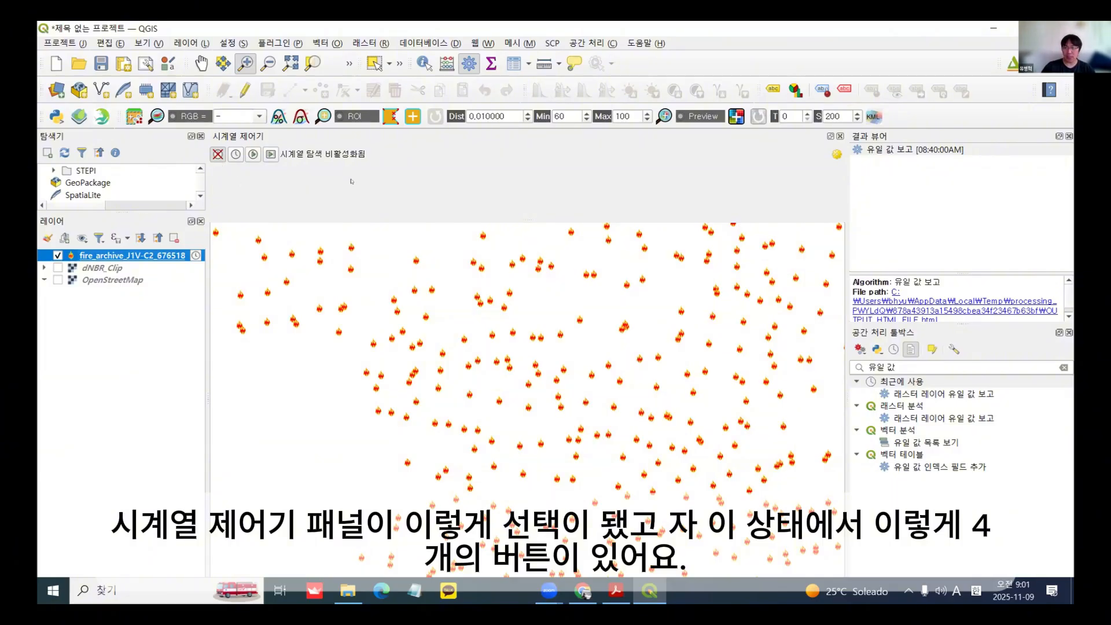
click(231, 180)
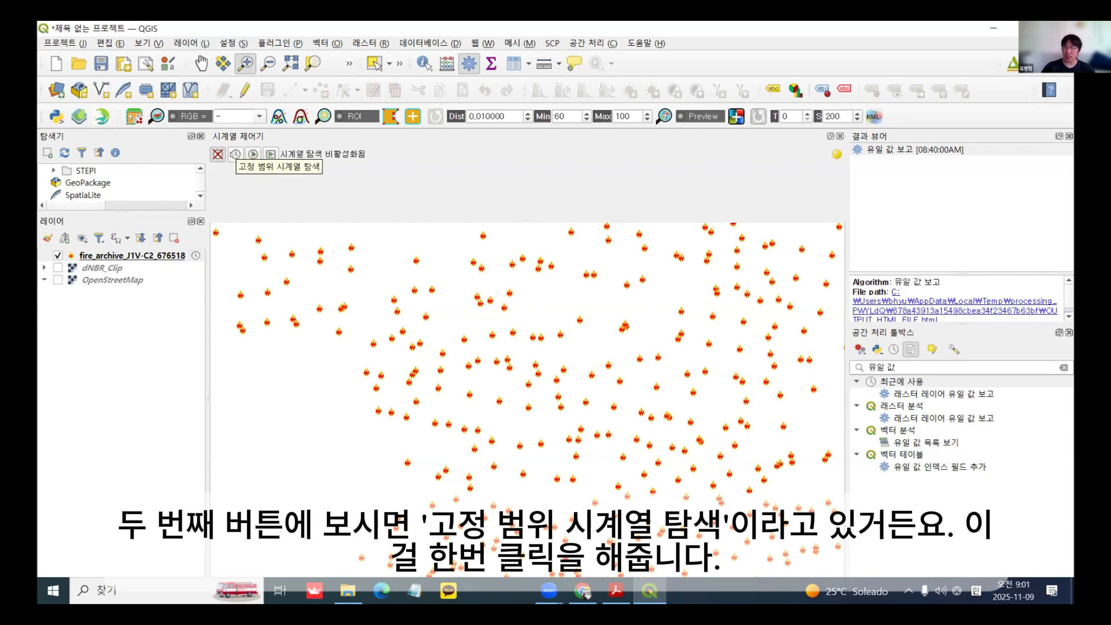
click(234, 154)
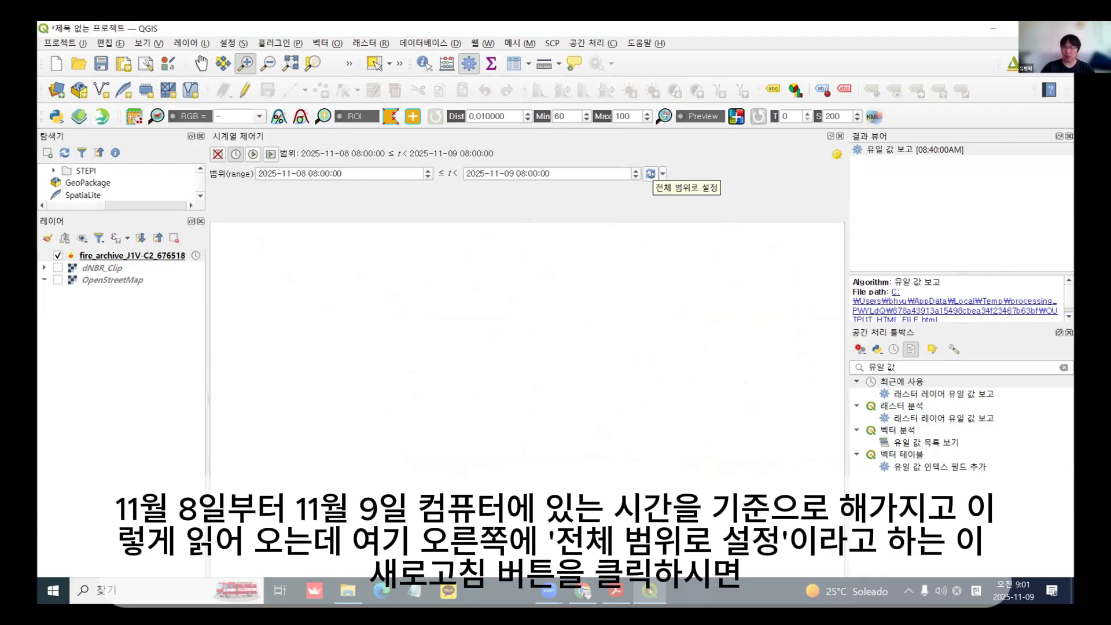
click(651, 173)
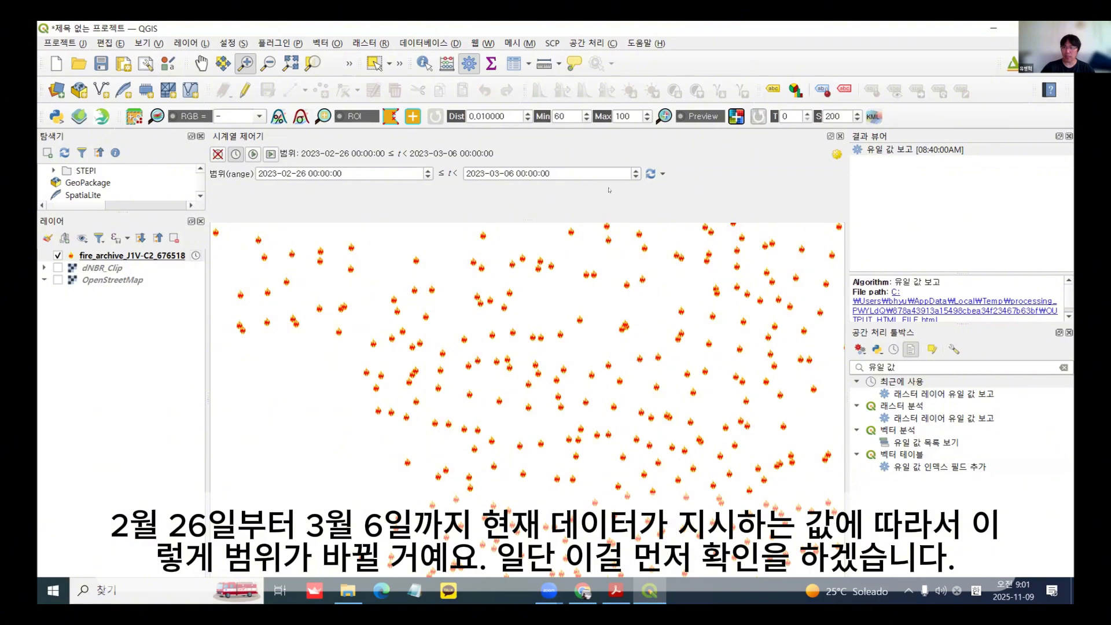
click(119, 257)
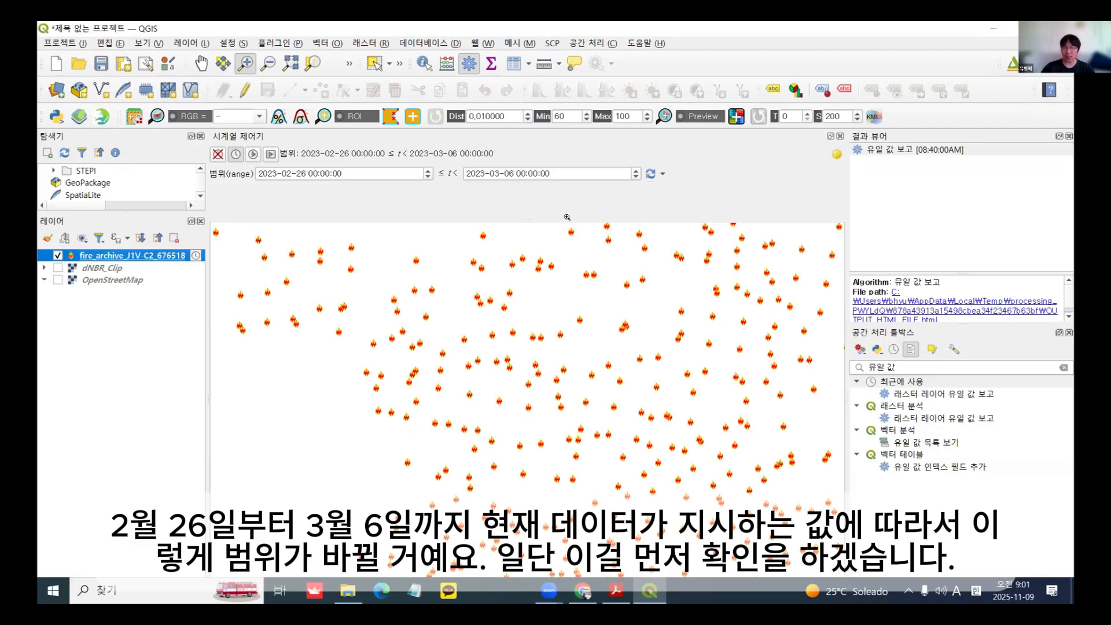
click(651, 177)
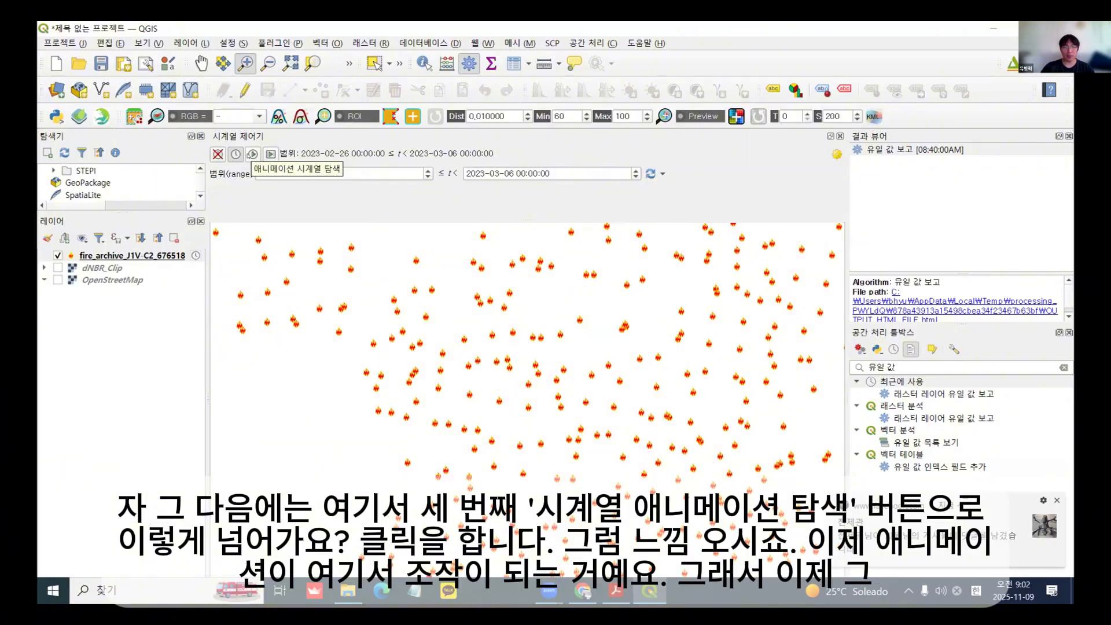
Step: Switch to animated temporal navigation with a step of 1 day and play the fire points in a loop
click(252, 154)
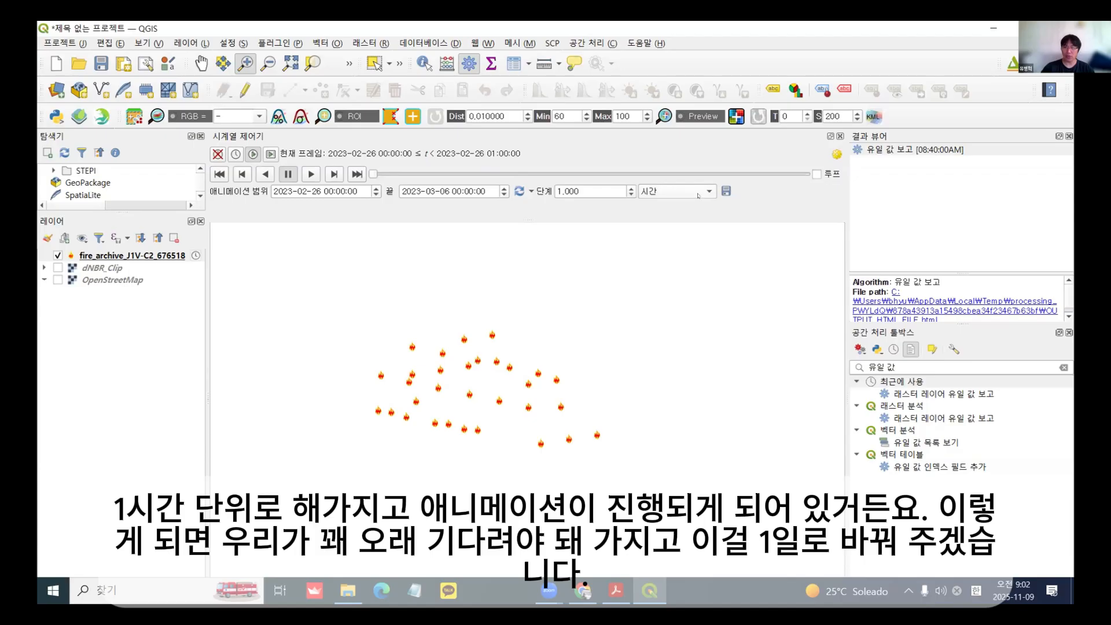
click(698, 195)
click(695, 204)
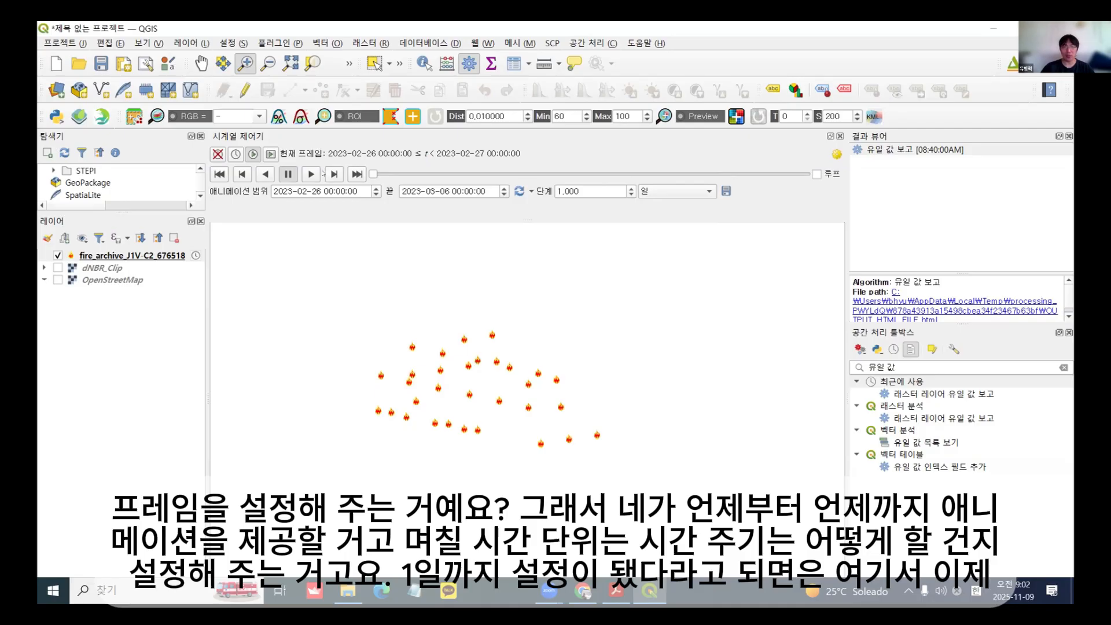
click(311, 174)
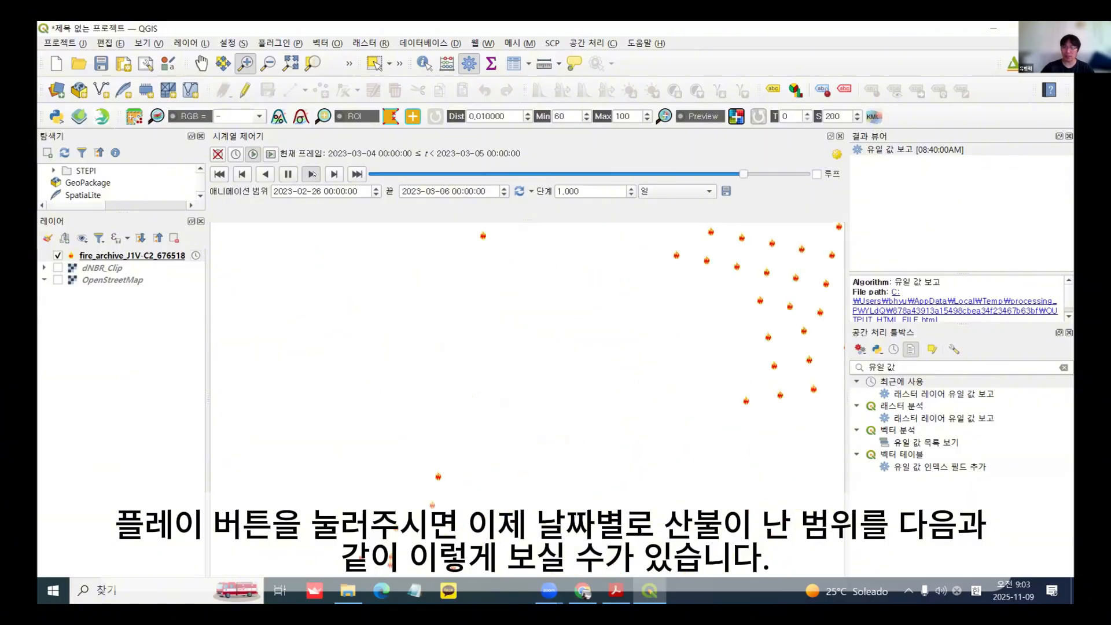
click(816, 175)
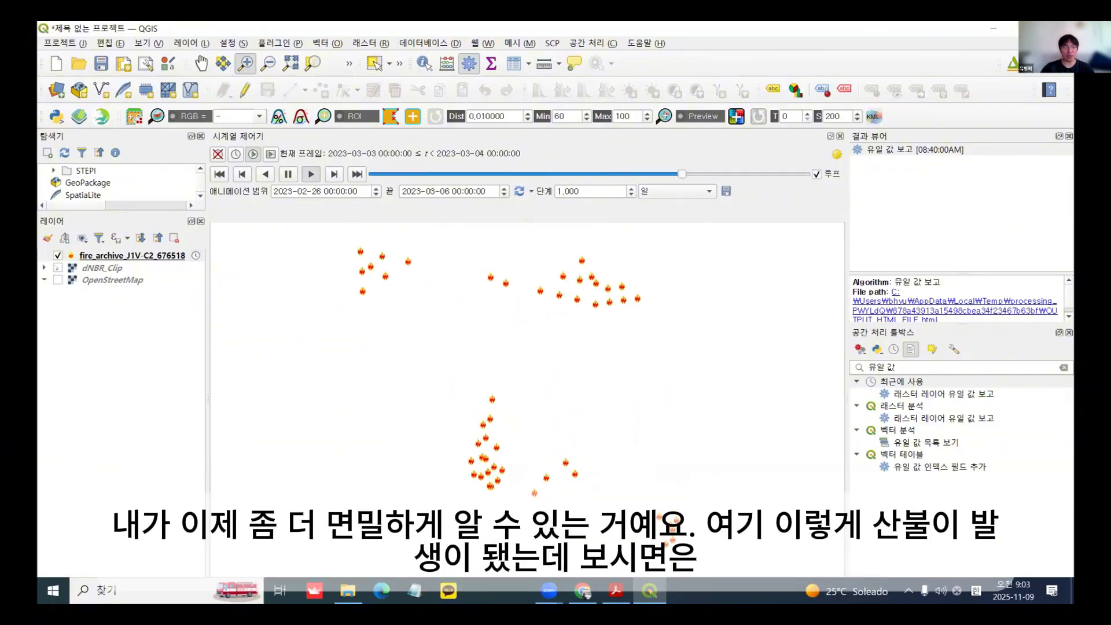
Step: Show the dNBR_Clip layer briefly for comparison and leave only OpenStreetMap visible beneath the fire points
click(58, 268)
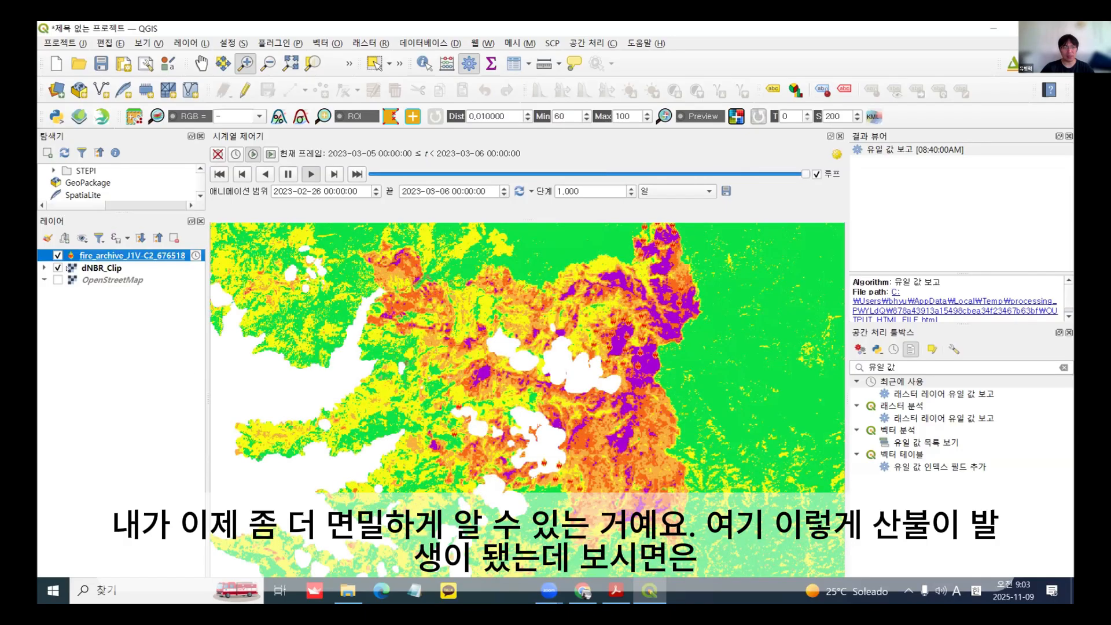
click(58, 279)
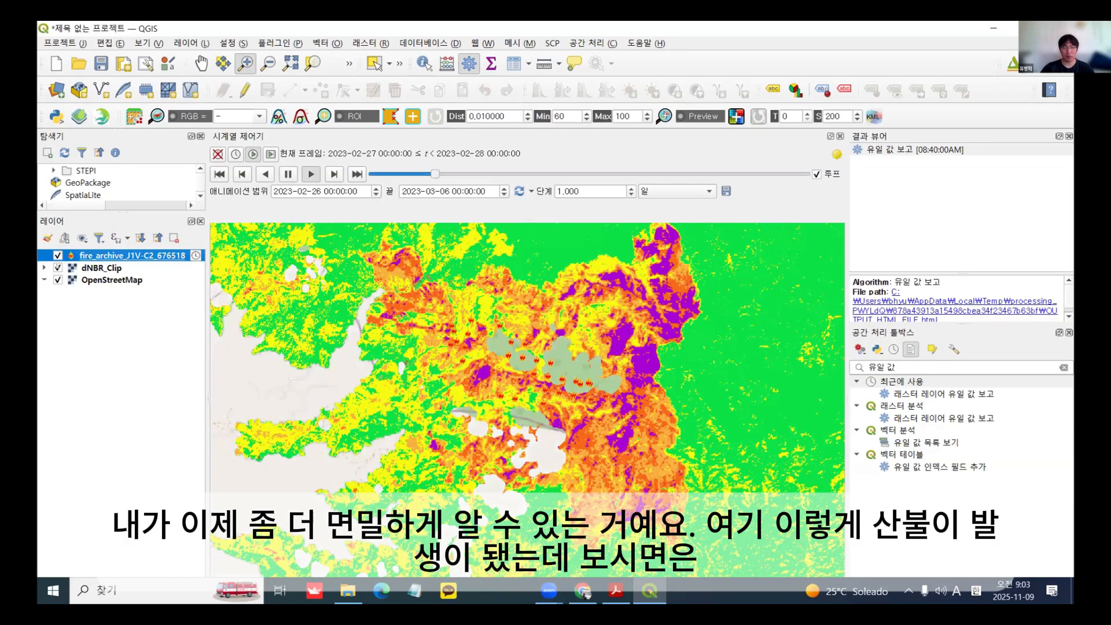
click(58, 268)
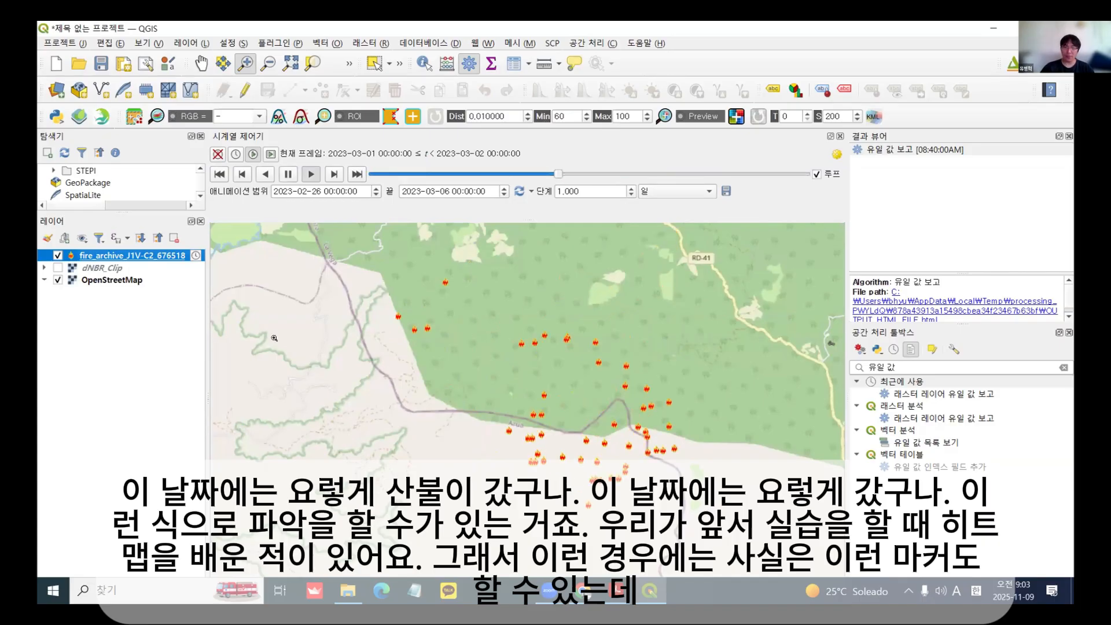
Step: Restyle the fire archive layer as a heatmap with the Rocket color ramp and accept the layer properties
double_click(144, 255)
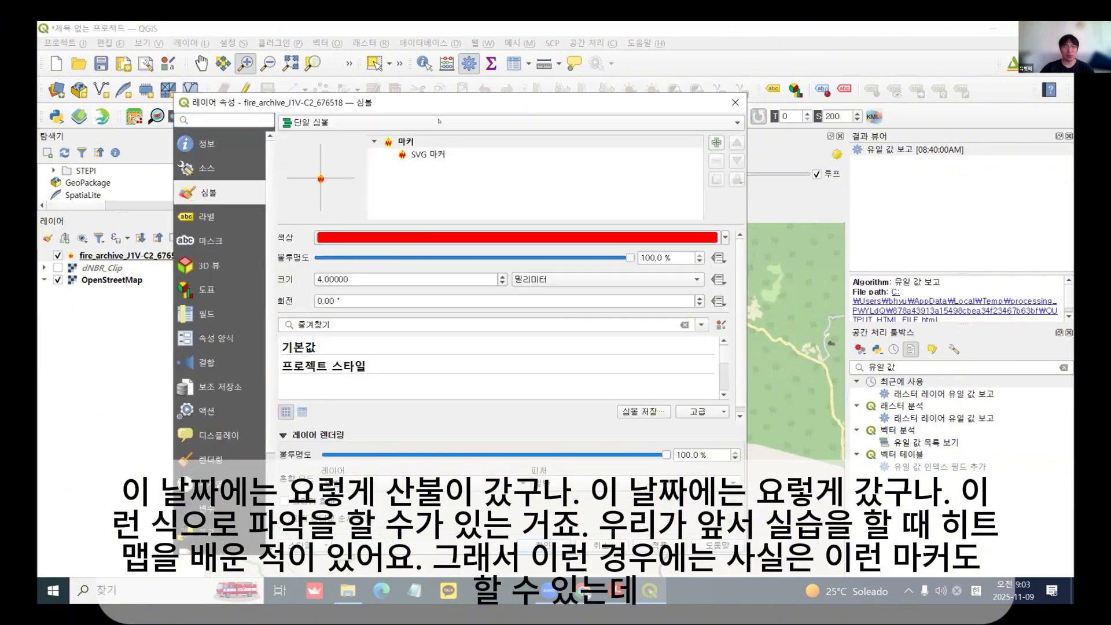
click(440, 121)
click(439, 203)
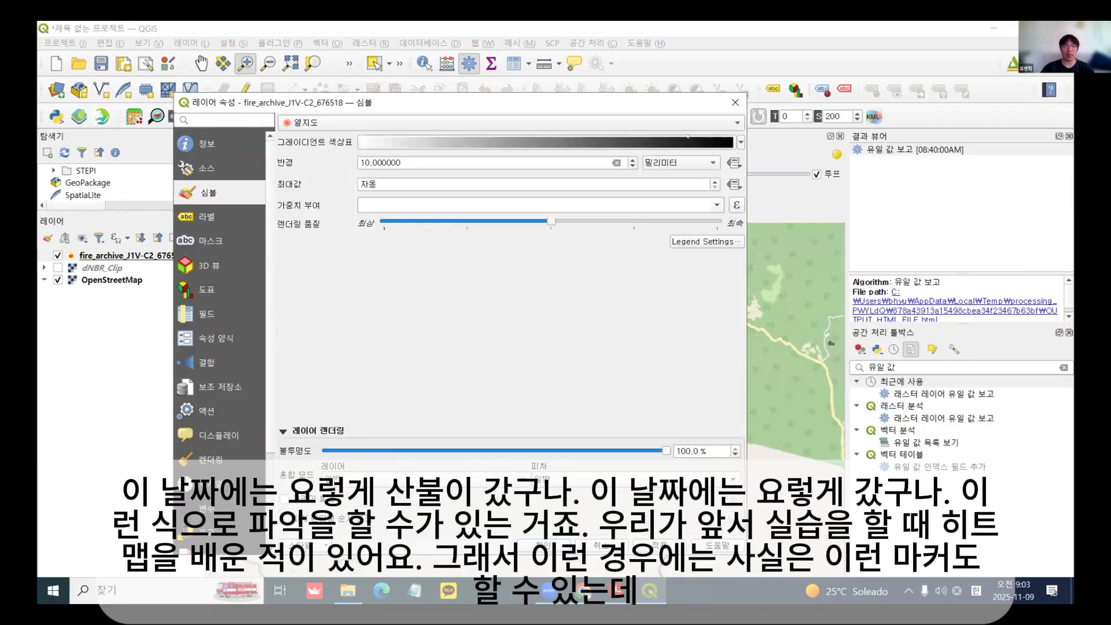
click(740, 142)
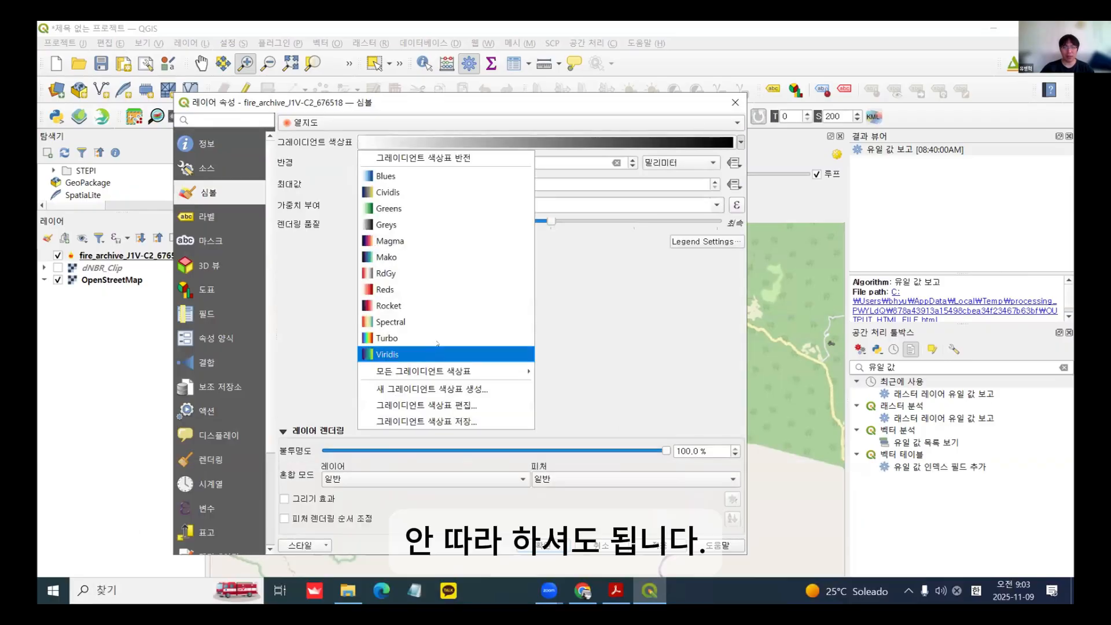
click(454, 305)
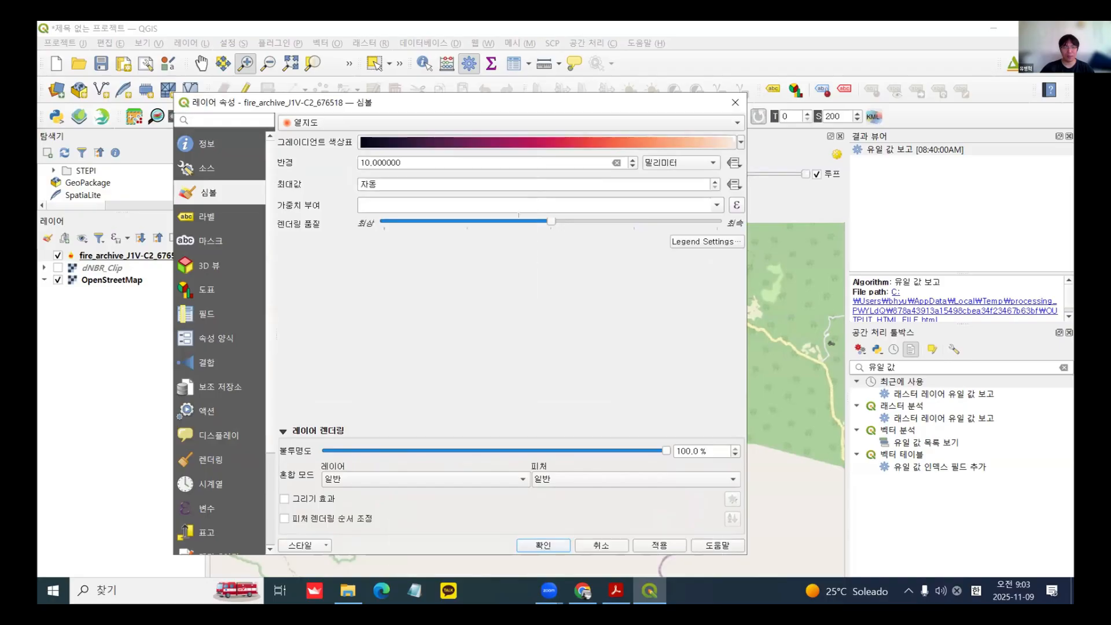
click(535, 139)
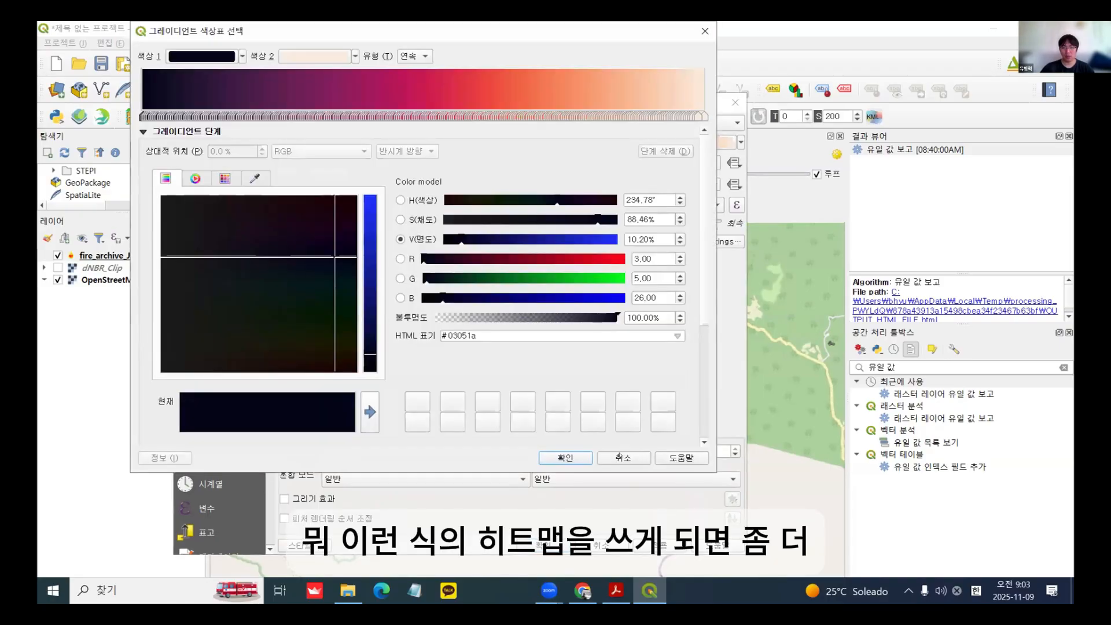
click(565, 457)
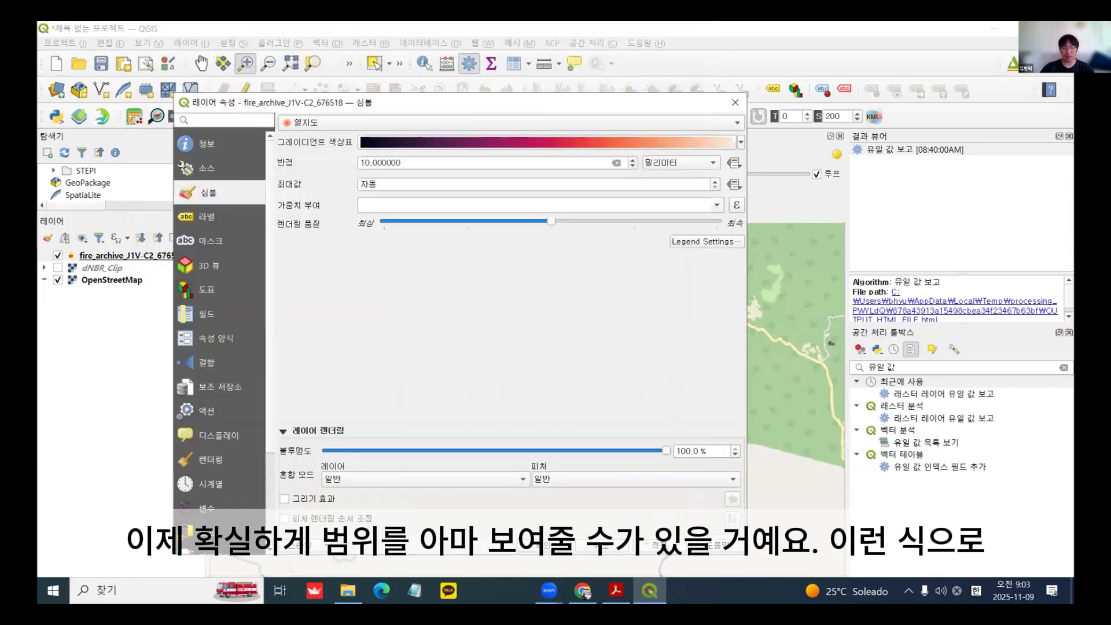
click(544, 545)
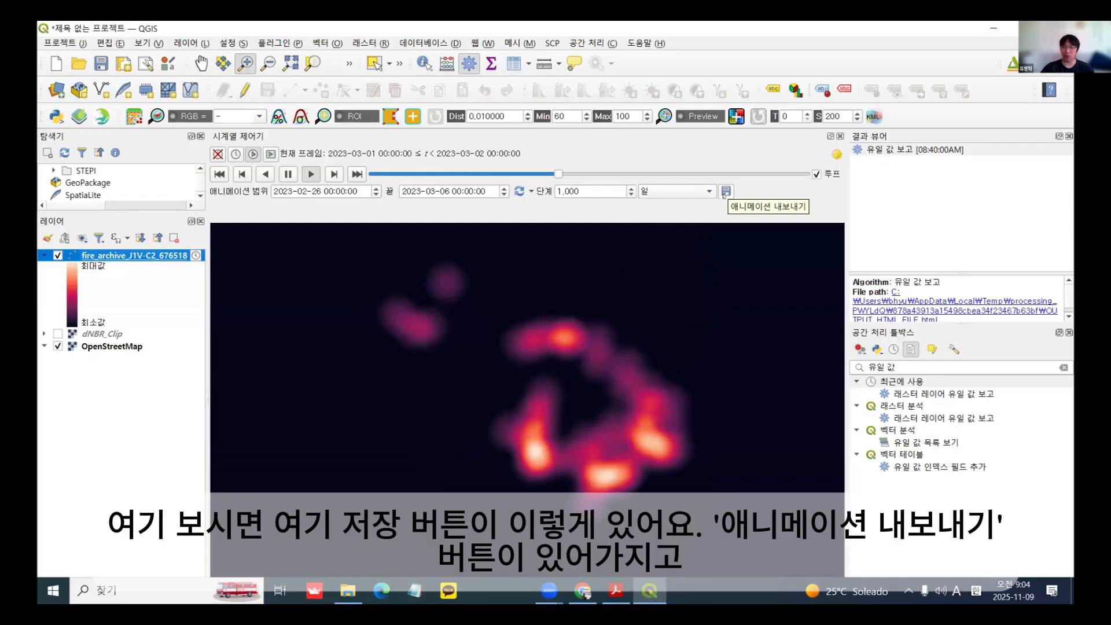
Step: Export the daily animation as ####.png frames to D:\GEODATA, covering 2023-02-26 to 2023-03-06 with a 1-day step
click(724, 193)
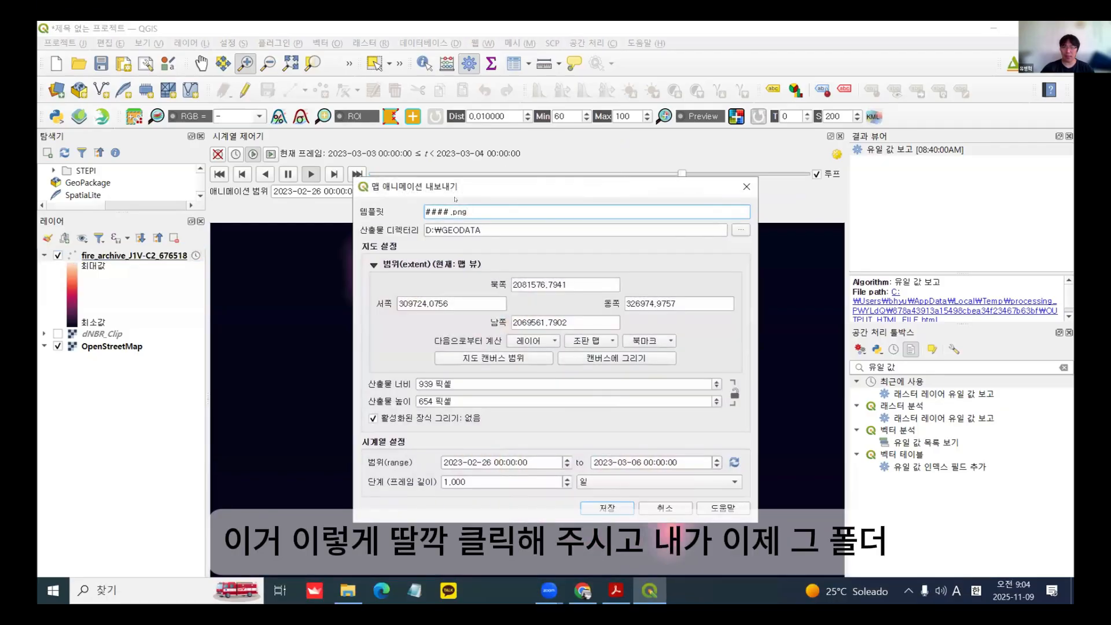
drag(482, 188, 449, 133)
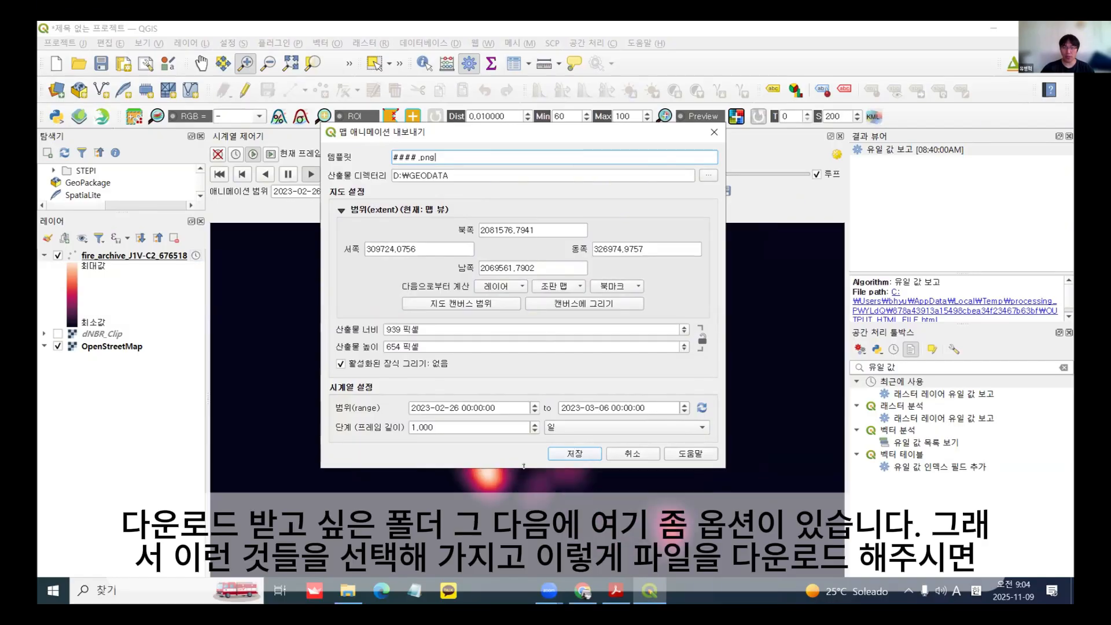
click(591, 449)
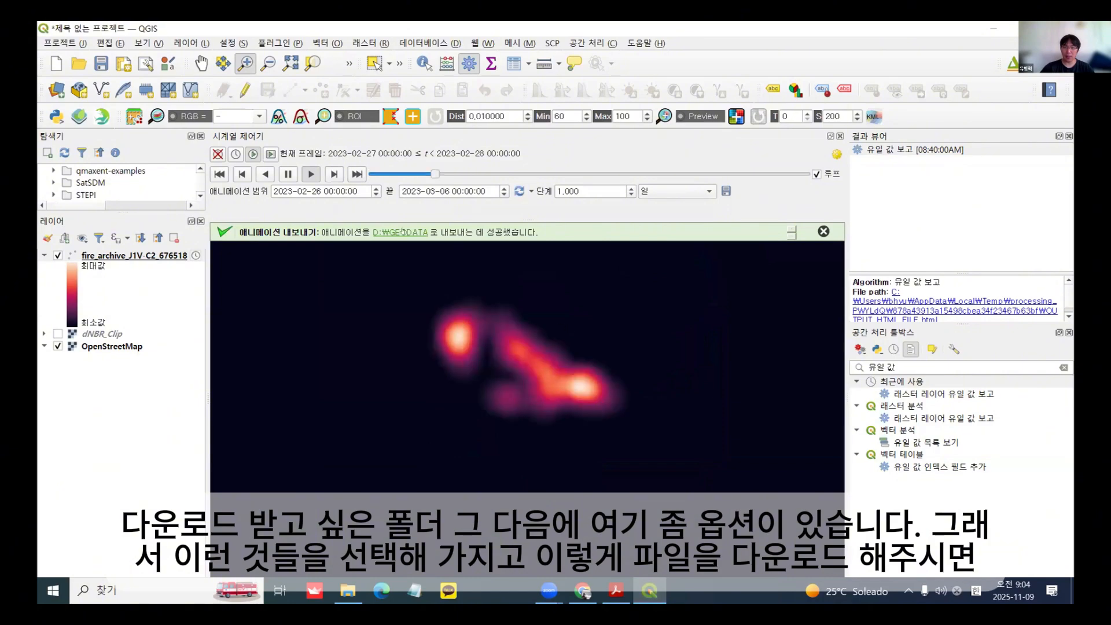
Step: Open the GEODATA output folder, view the exported frame 0000.png in the image viewer and dismiss its advertisements
click(394, 233)
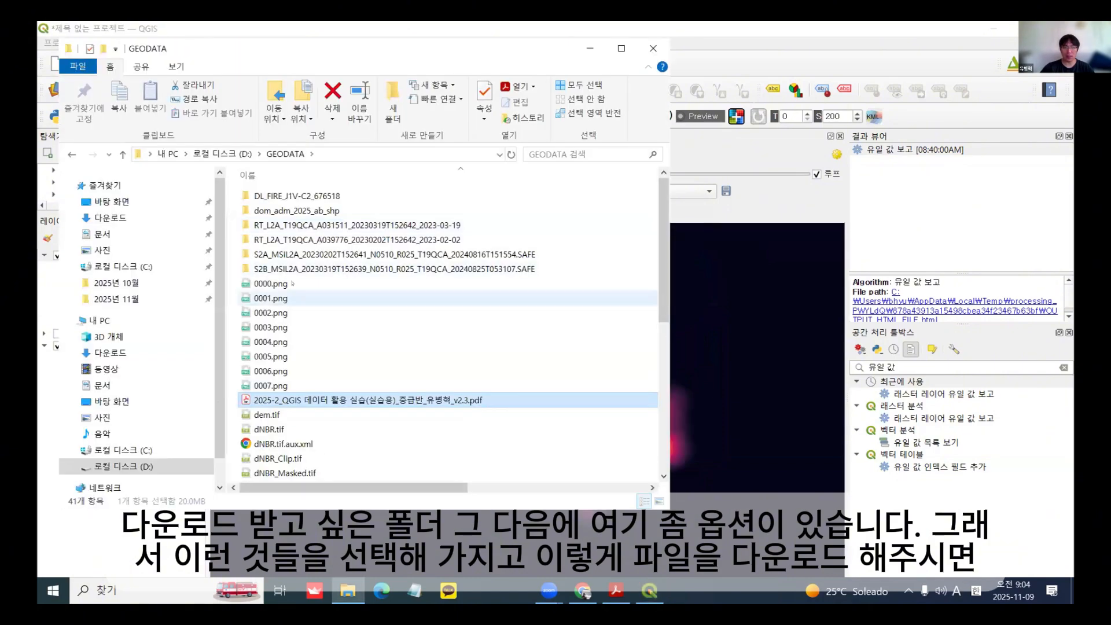
click(292, 283)
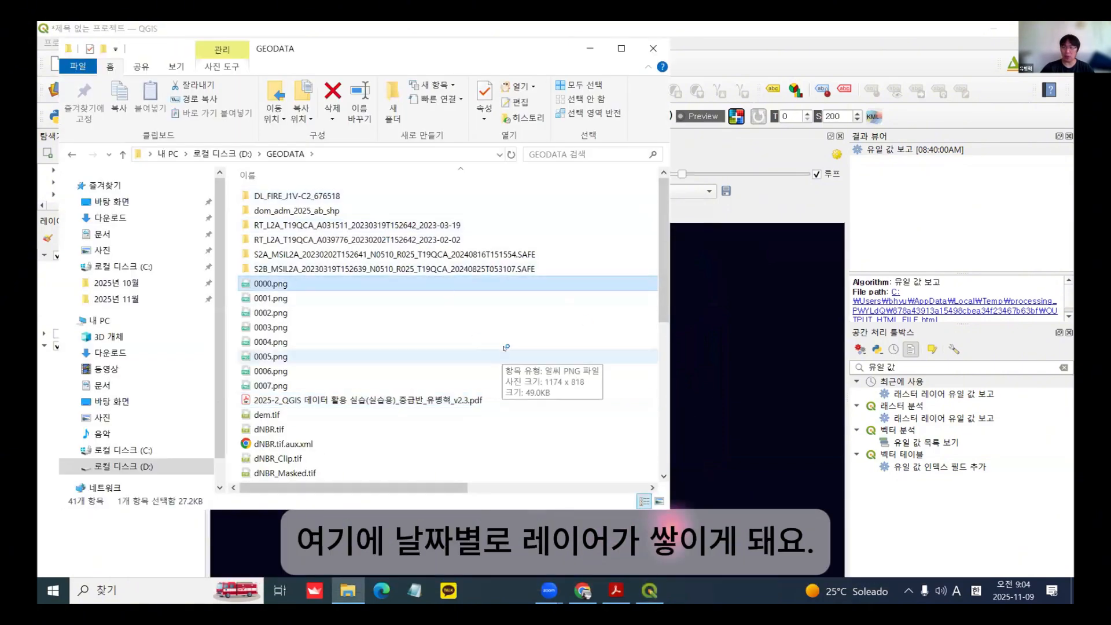
key(Return)
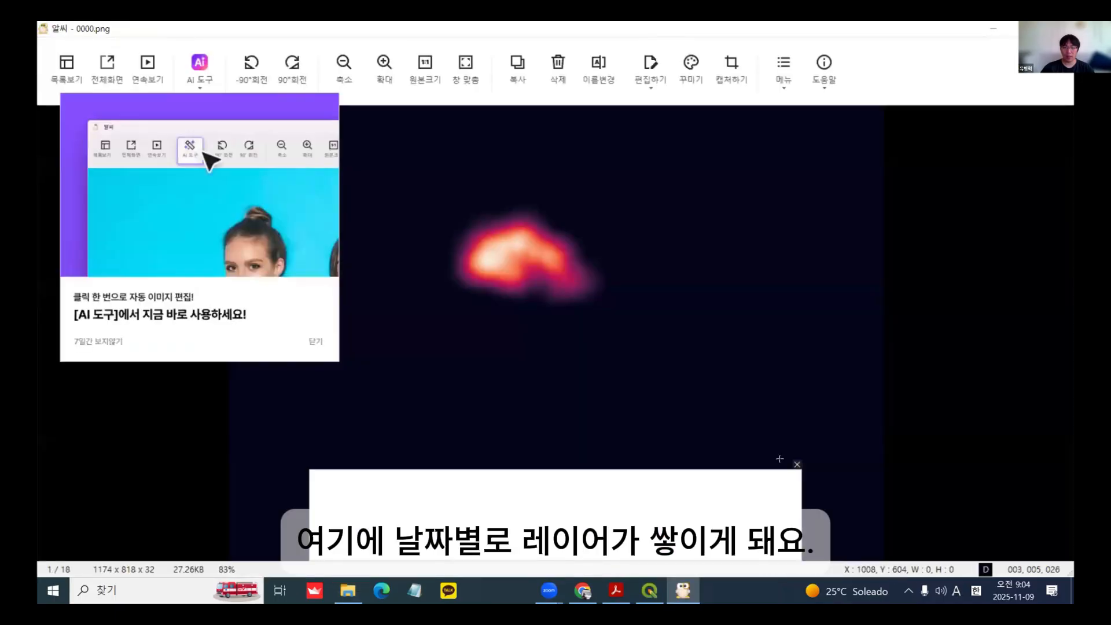
click(798, 463)
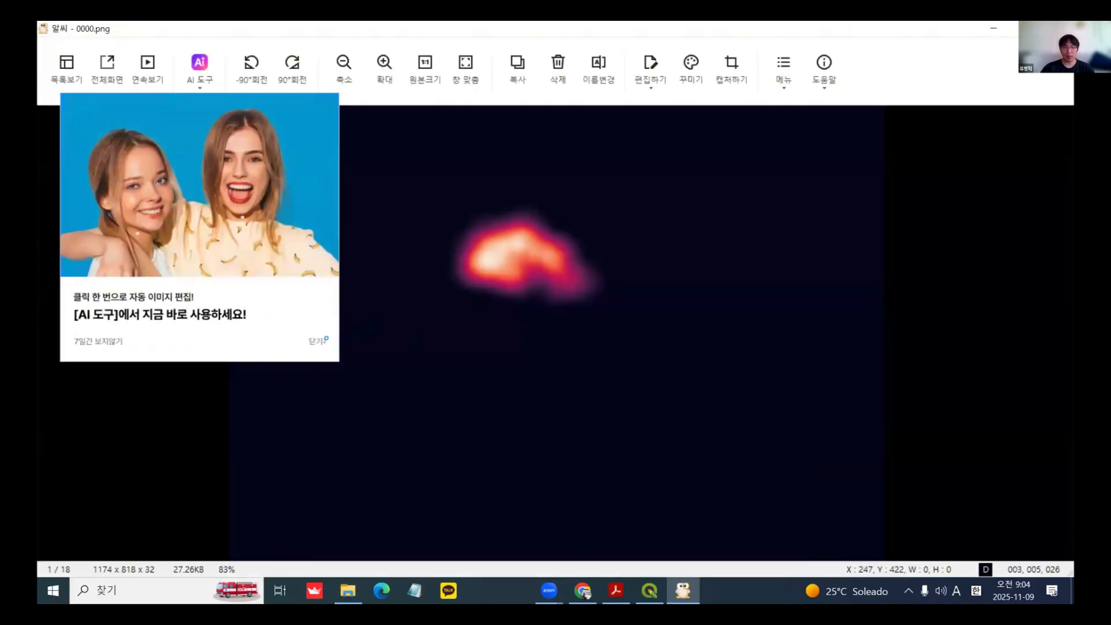
click(316, 342)
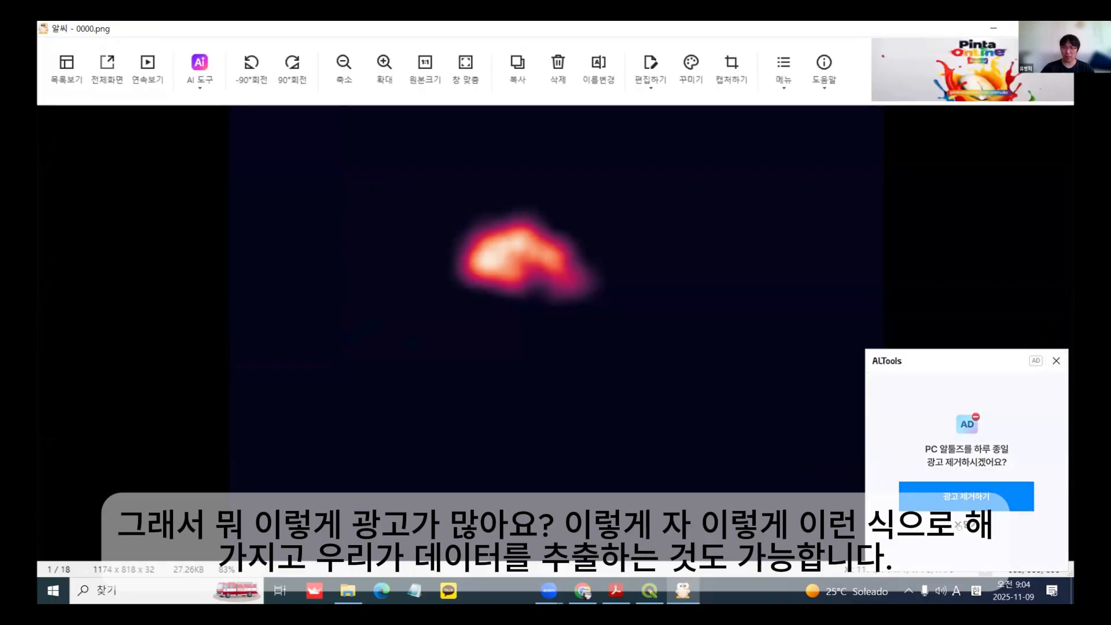
Step: Browse the exported heatmap frames between 0000.png and 0004.png, and close the image viewer and the GEODATA folder window
scroll(613, 269, down, 3)
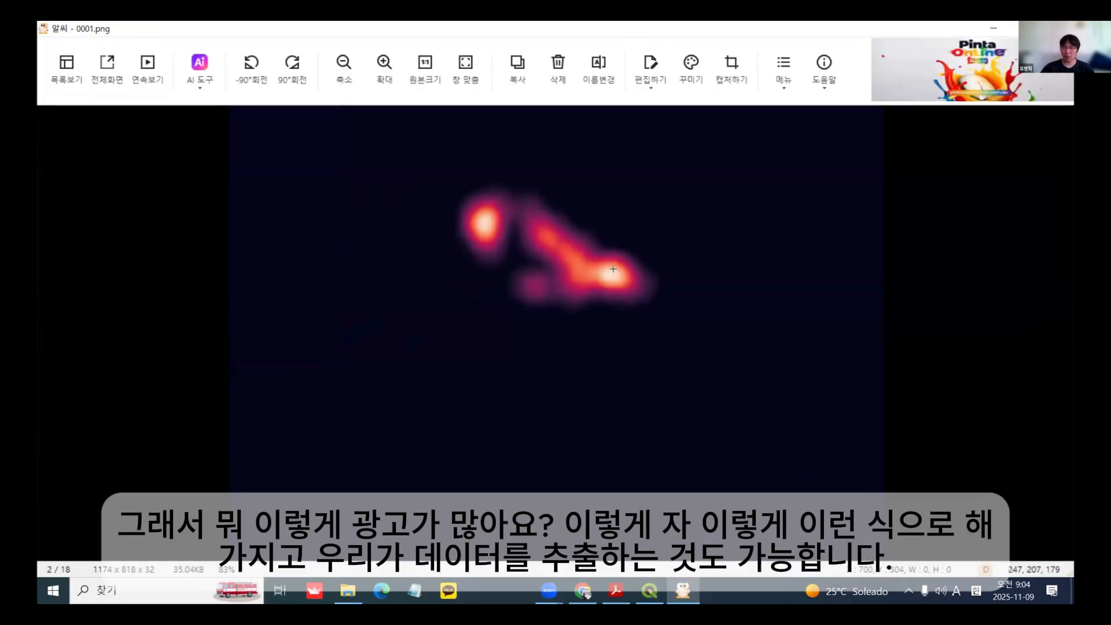
scroll(613, 269, down, 1)
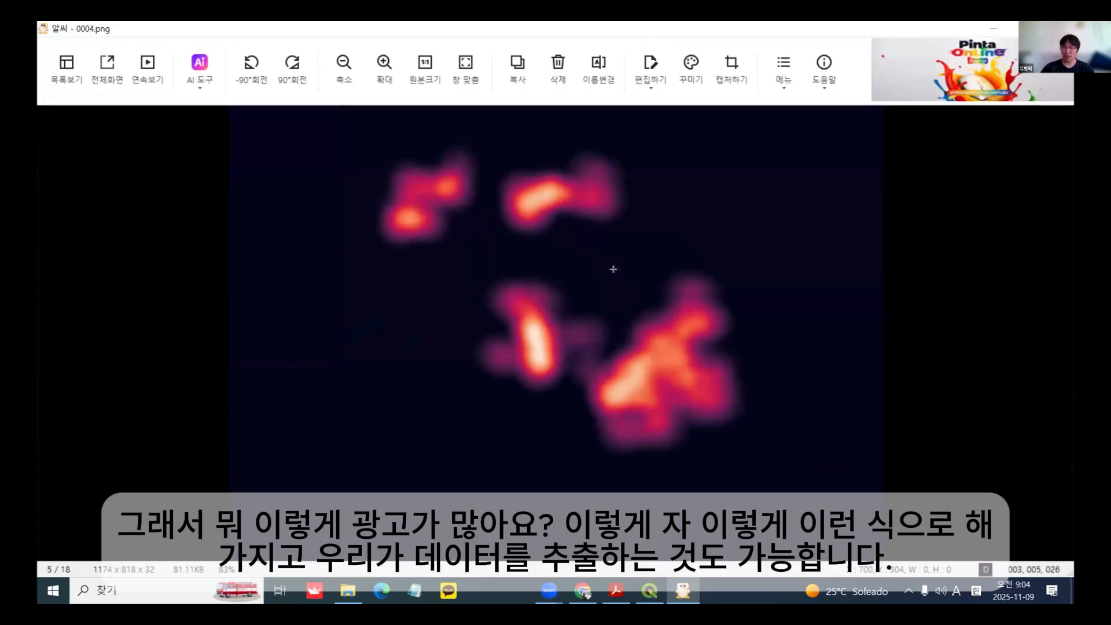
scroll(614, 269, up, 3)
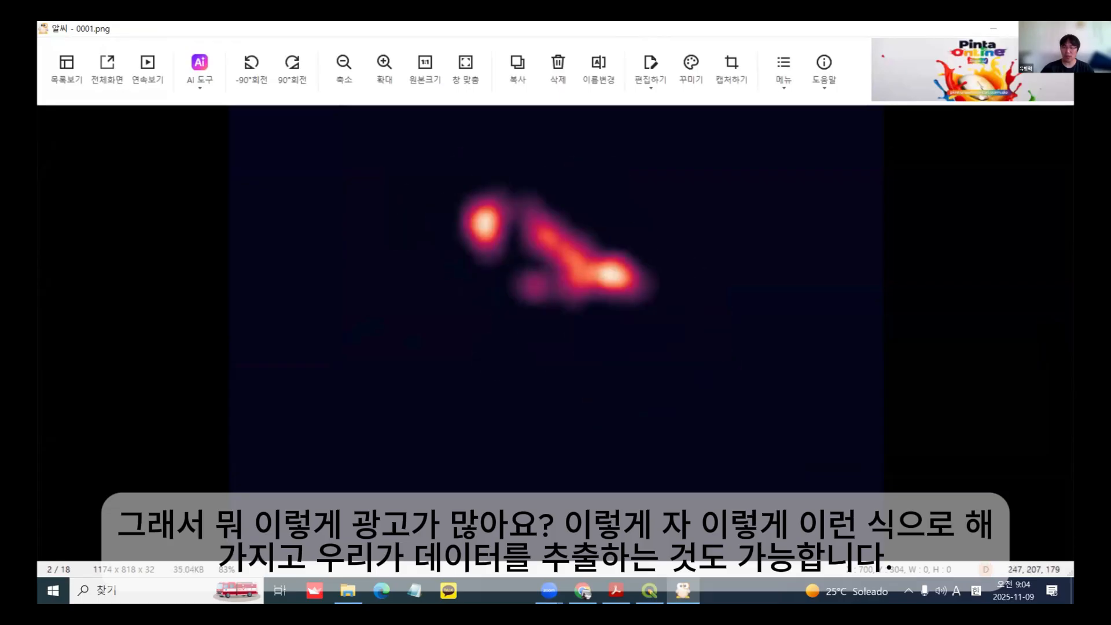
key(Escape)
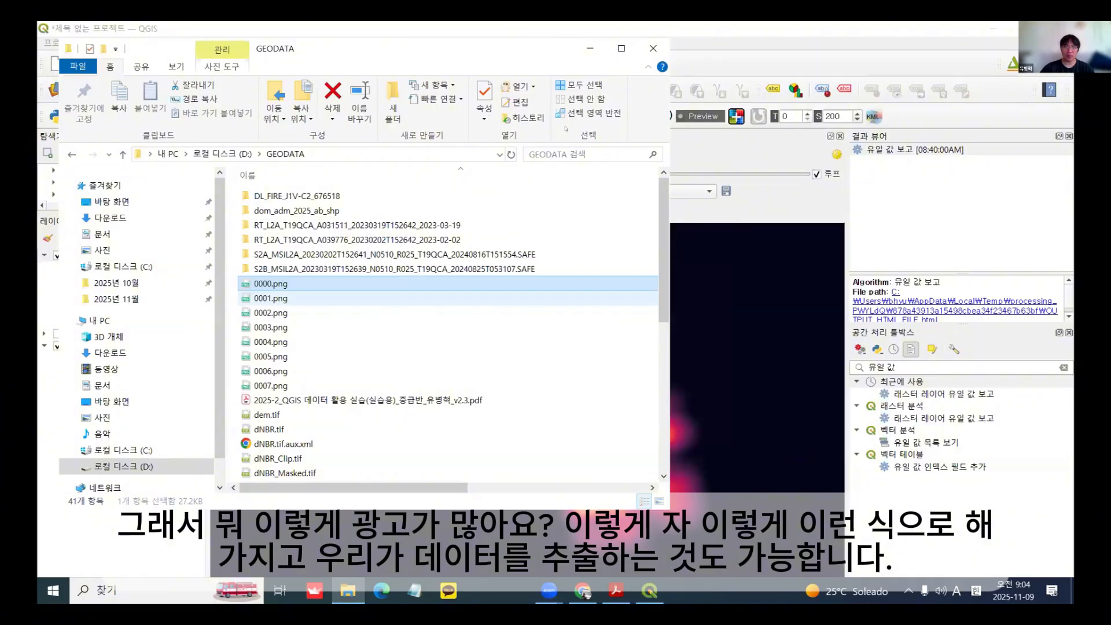
drag(230, 51, 236, 131)
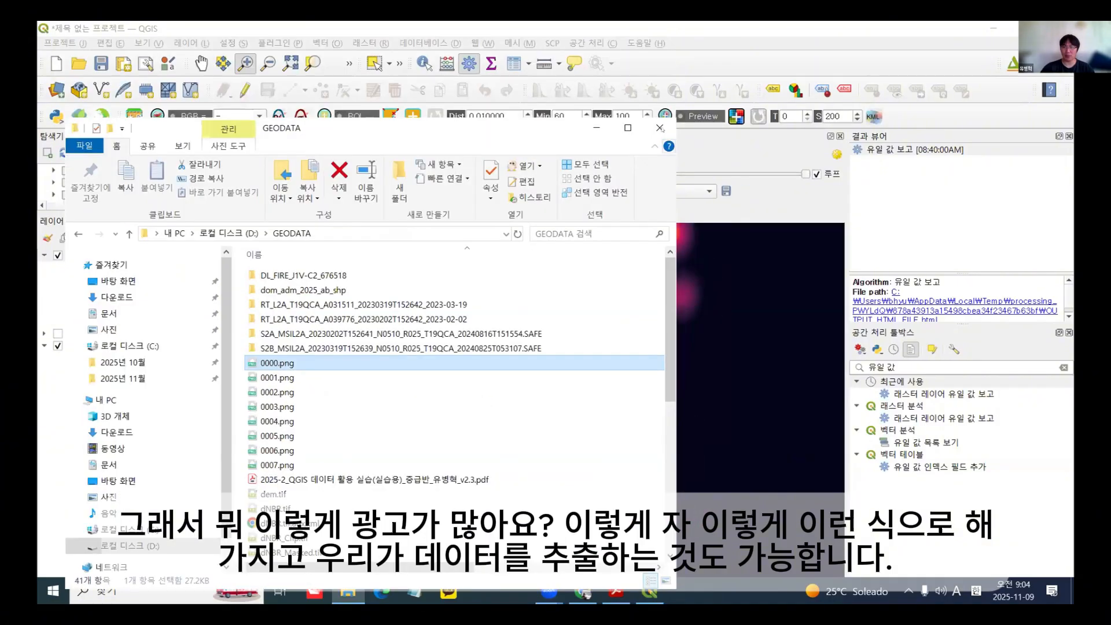
click(660, 128)
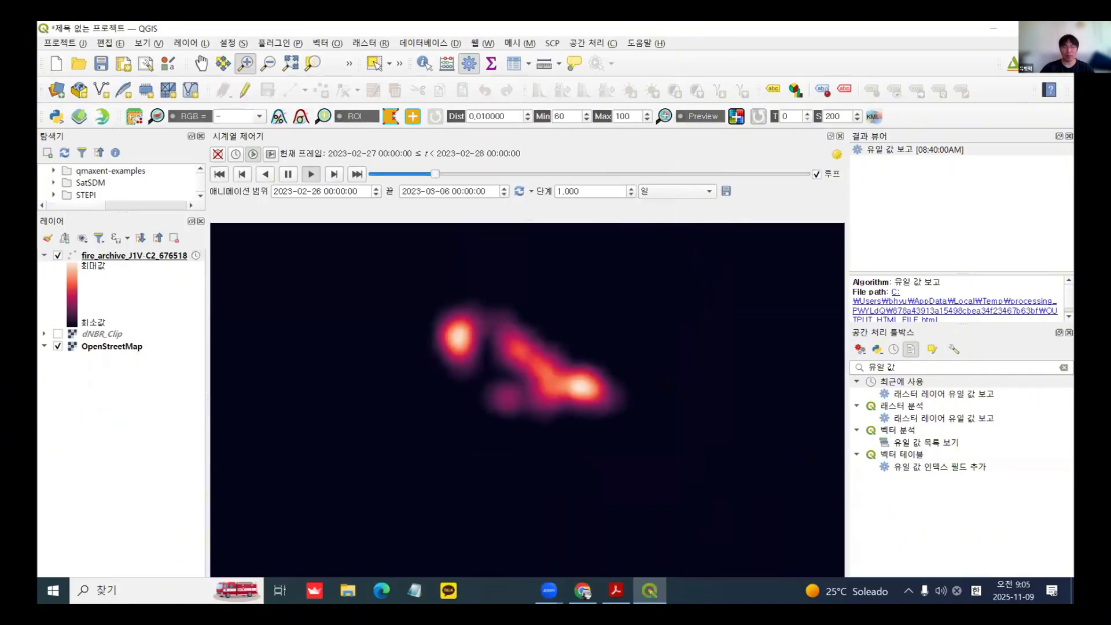
Step: Look at the temporal controller's movie mode with its total frames setting and return to animated temporal navigation
click(271, 153)
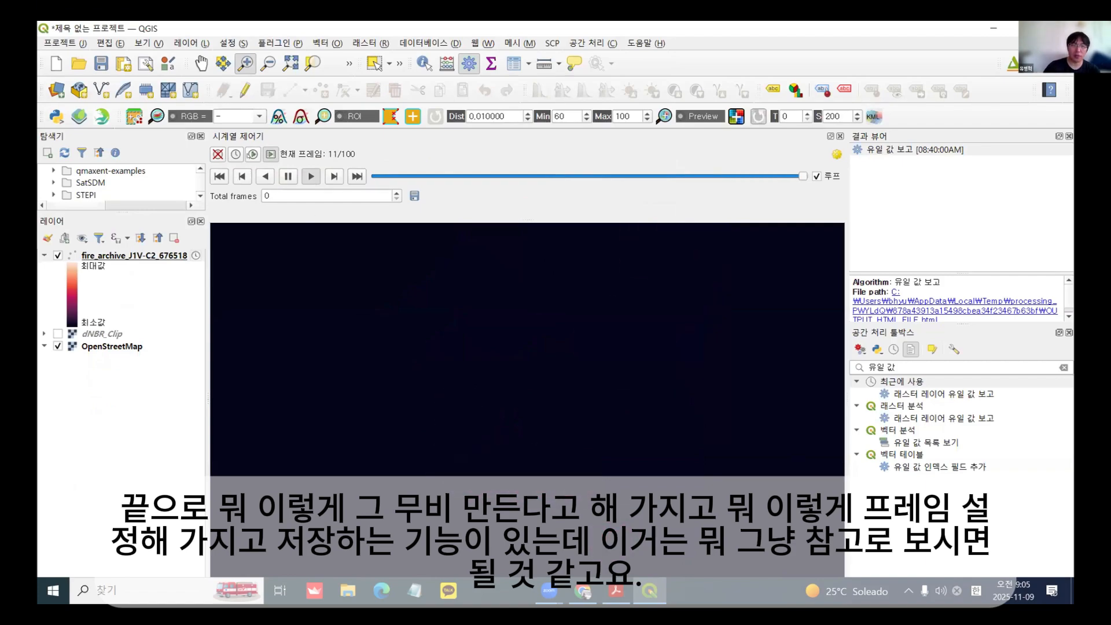
click(252, 154)
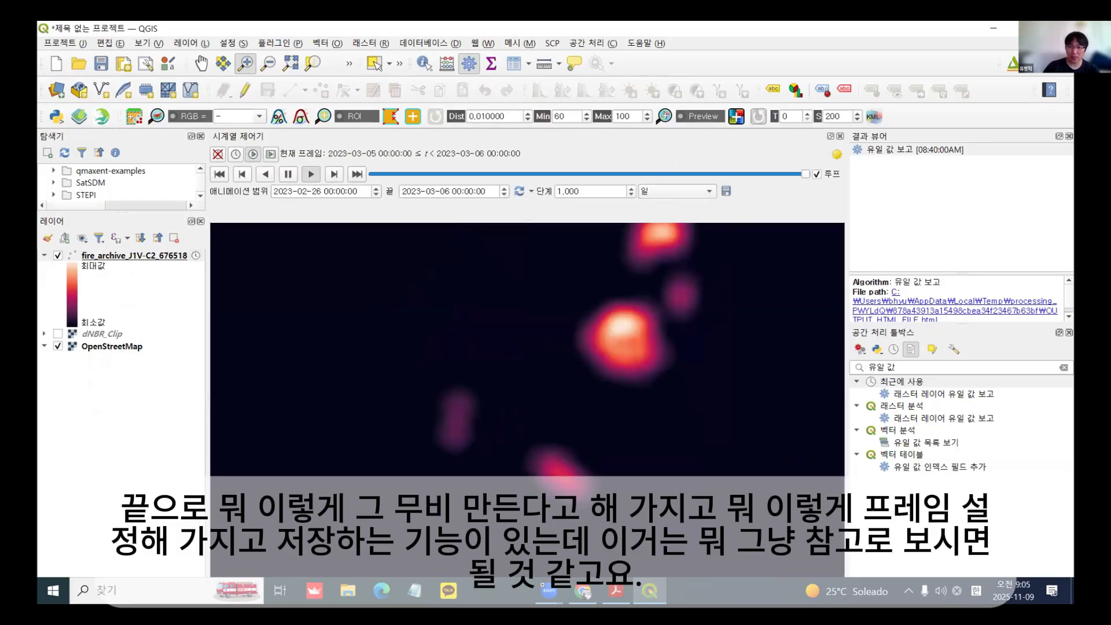
Step: Switch to the course PDF in Adobe Acrobat Reader and show page 93, on requesting FIRMS web services, in full screen
key(alt+Tab)
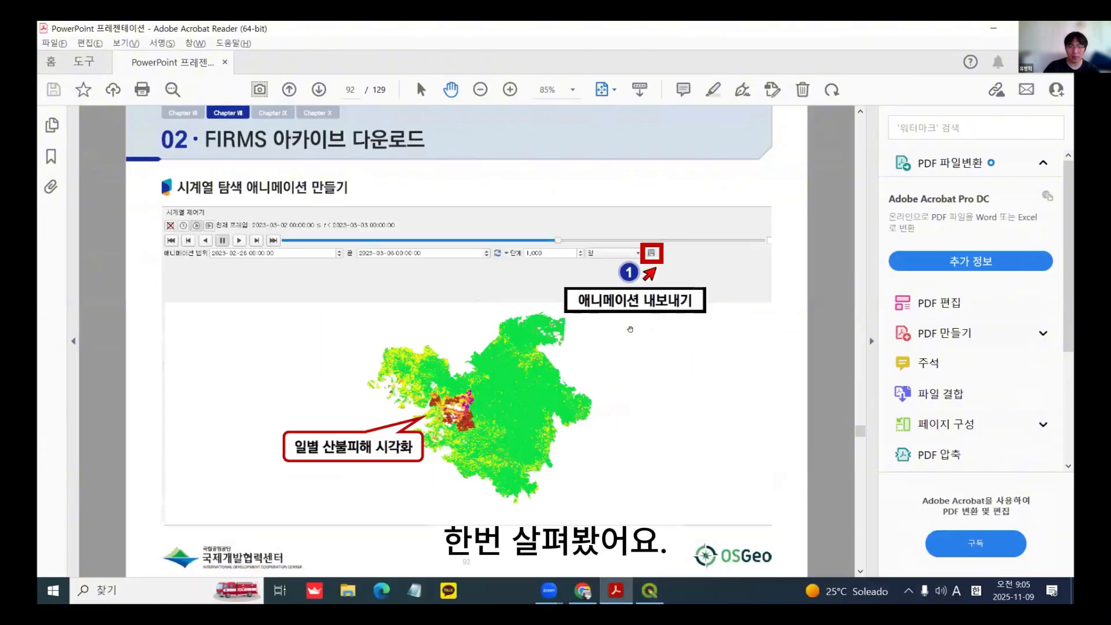
key(Right)
key(ctrl+l)
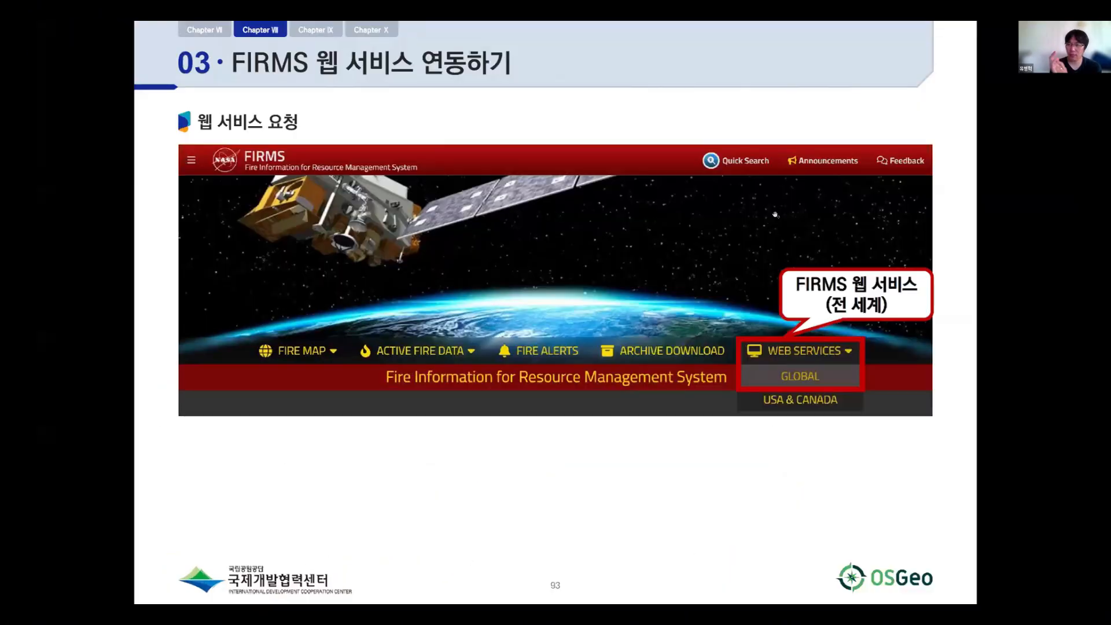